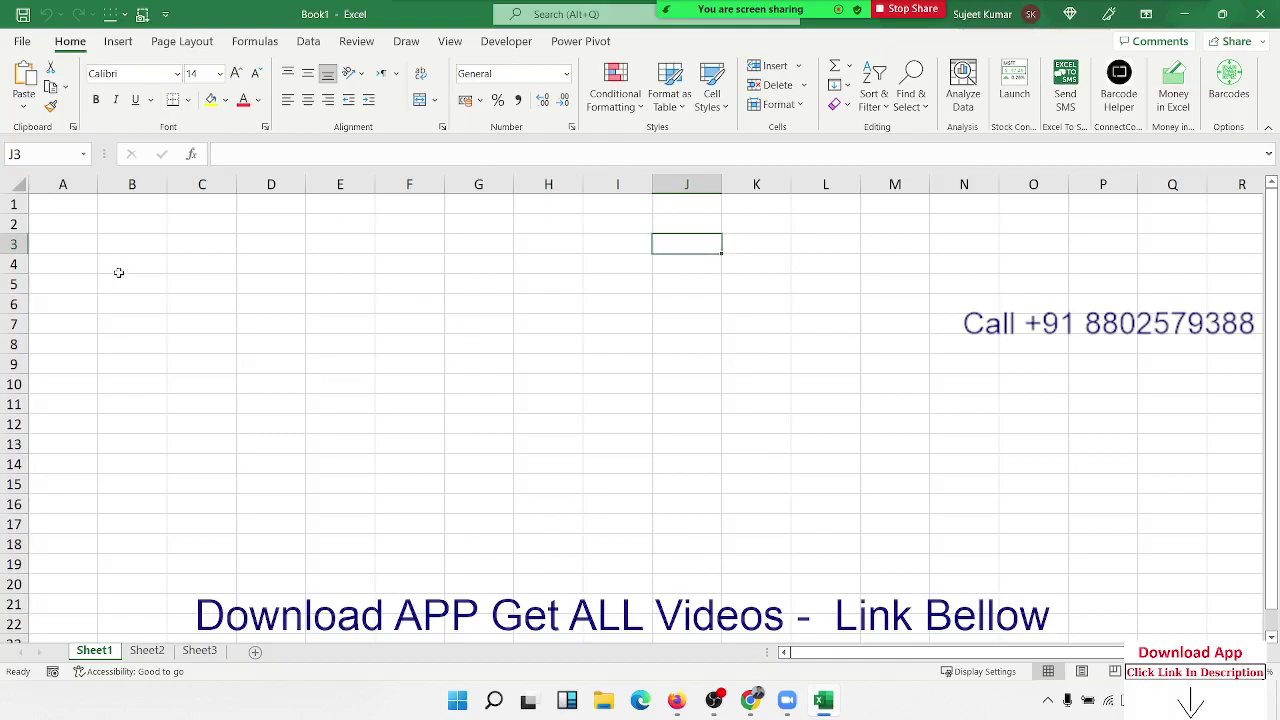
Step: Enter the heading VBA in cell B2
drag(119, 272, 125, 245)
click(125, 219)
text(V)
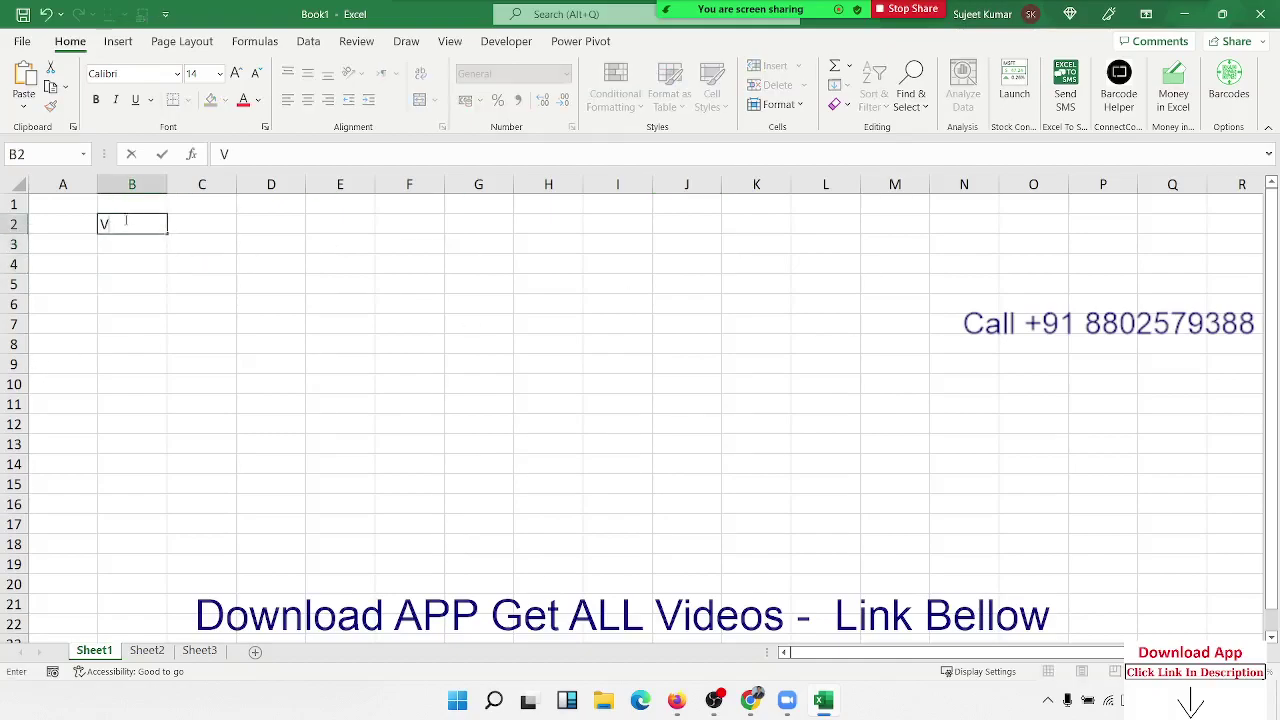
text(BA)
key(Return)
Step: Type the trial entries vb6, .net and vbs into B4:B6
key(Right)
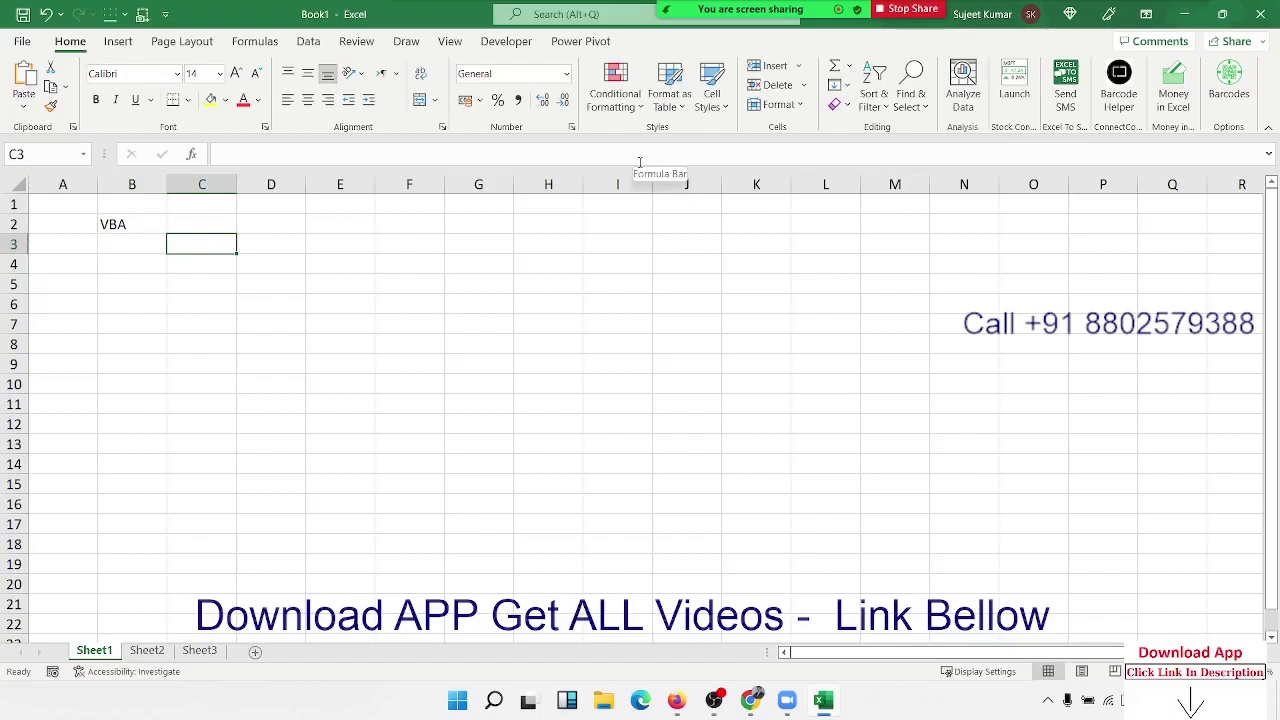
key(Down)
key(Left)
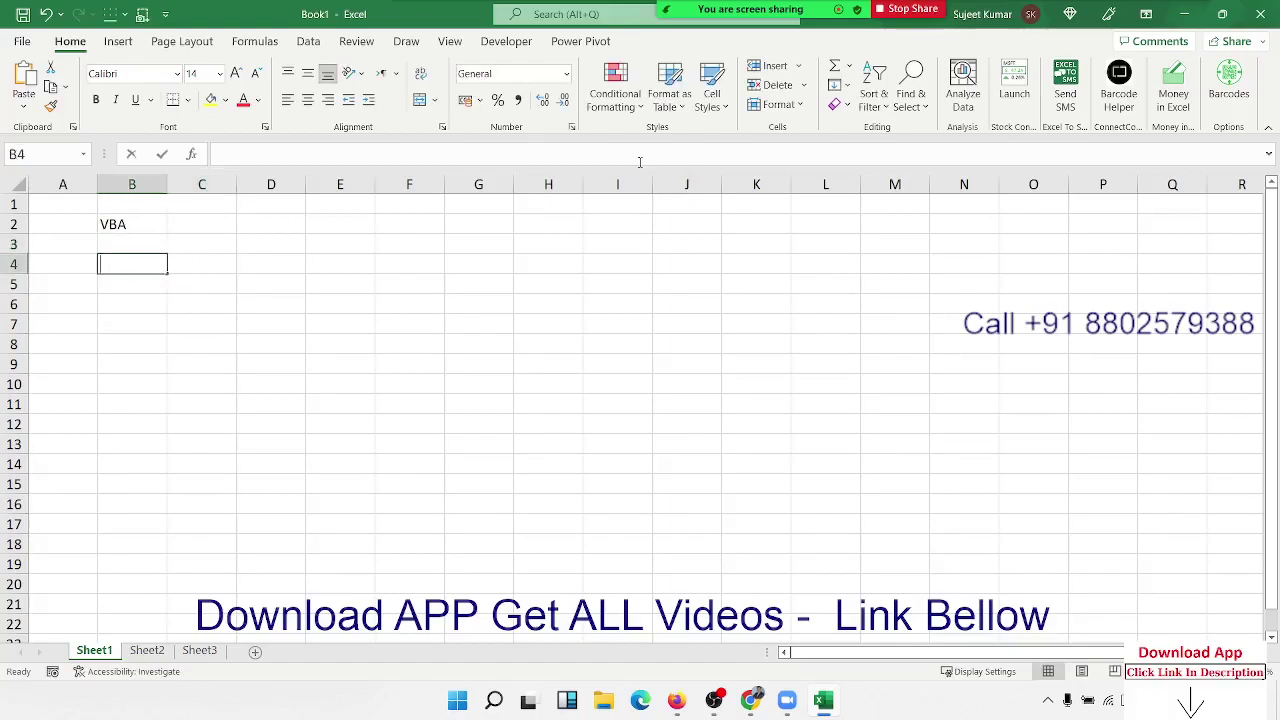
text(vb6)
key(Return)
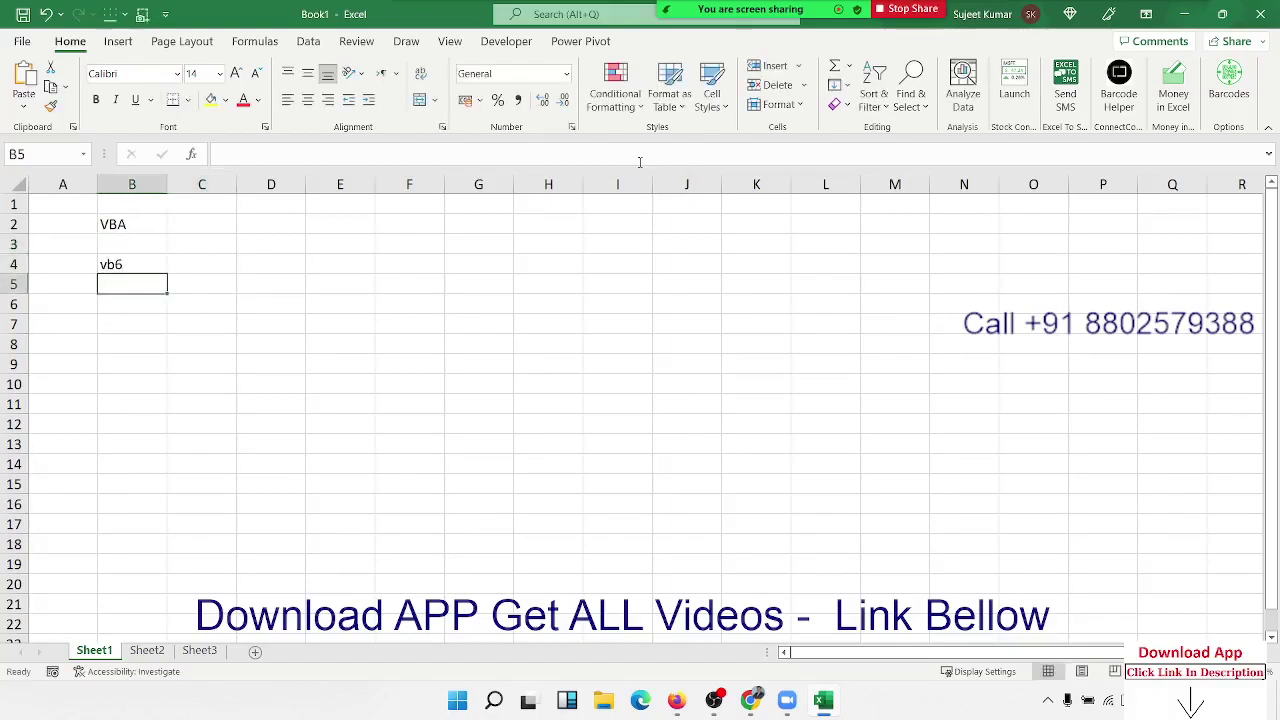
text(.net)
key(Return)
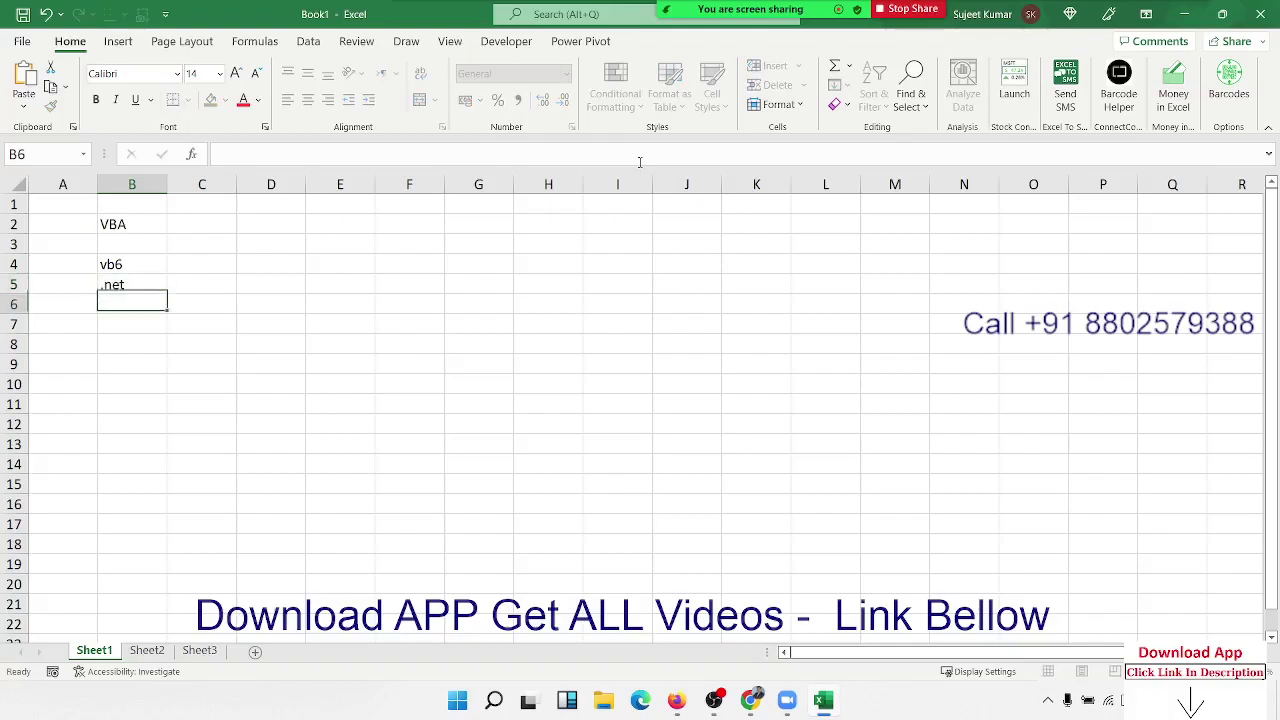
text(vbs)
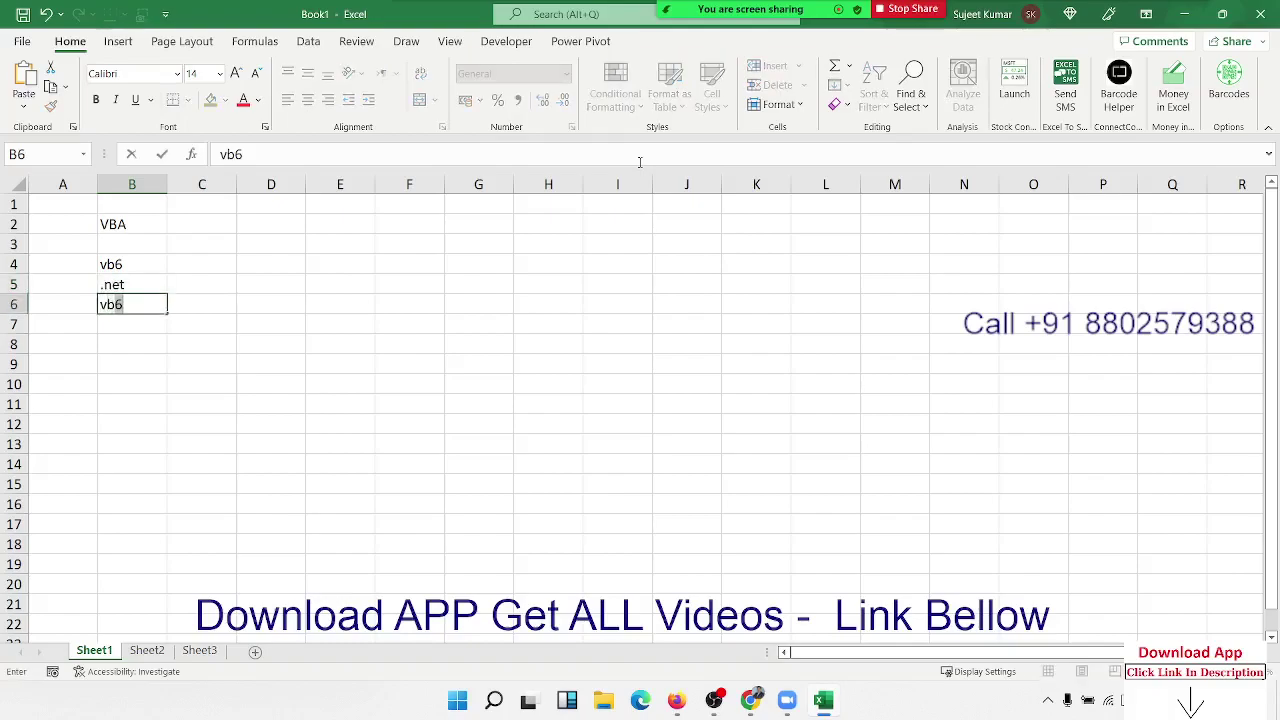
key(Return)
Step: Select B4:B6 and delete the vb6, .net and vbs entries, returning near B2
key(Up)
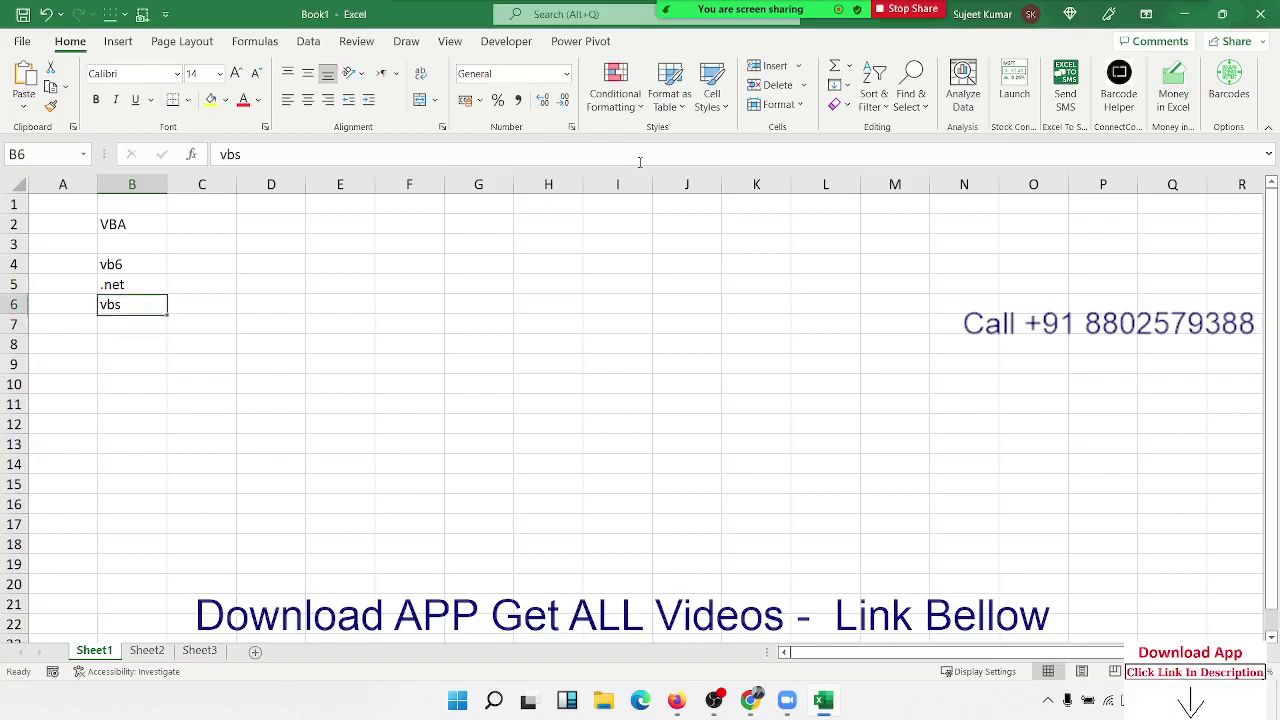
key(Up)
key(Up)
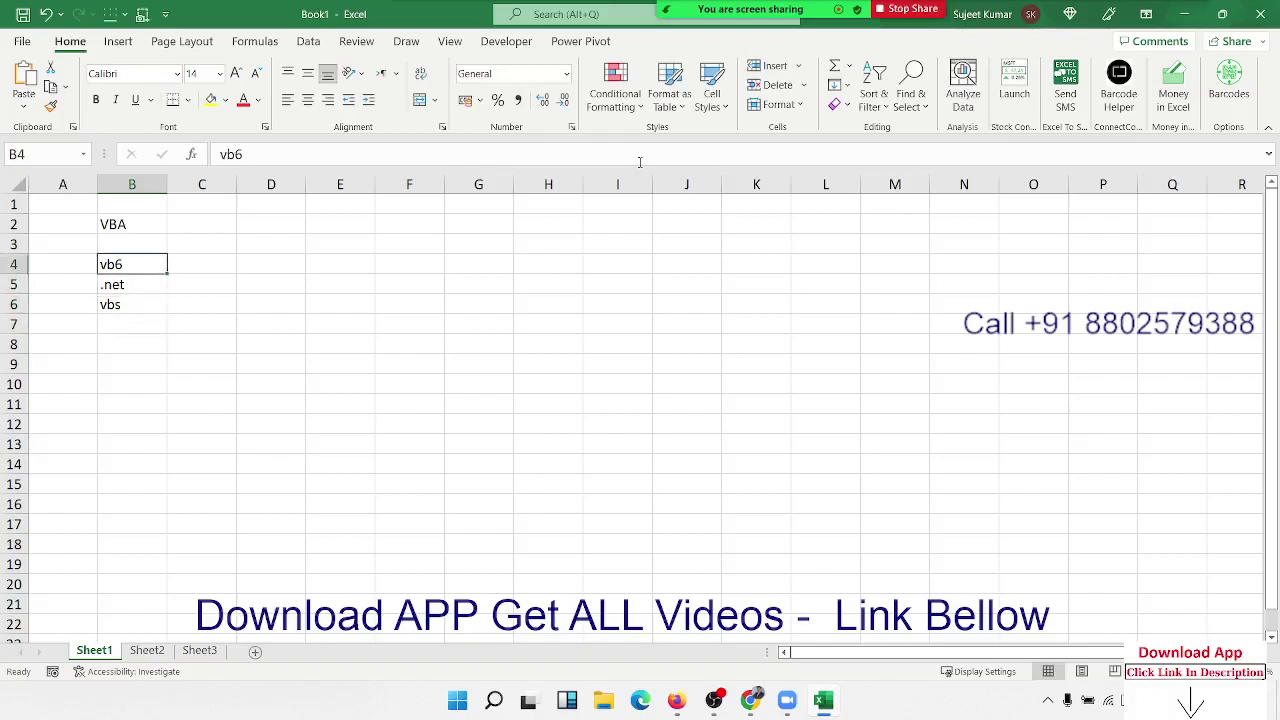
key(shift+Down)
key(shift+Down)
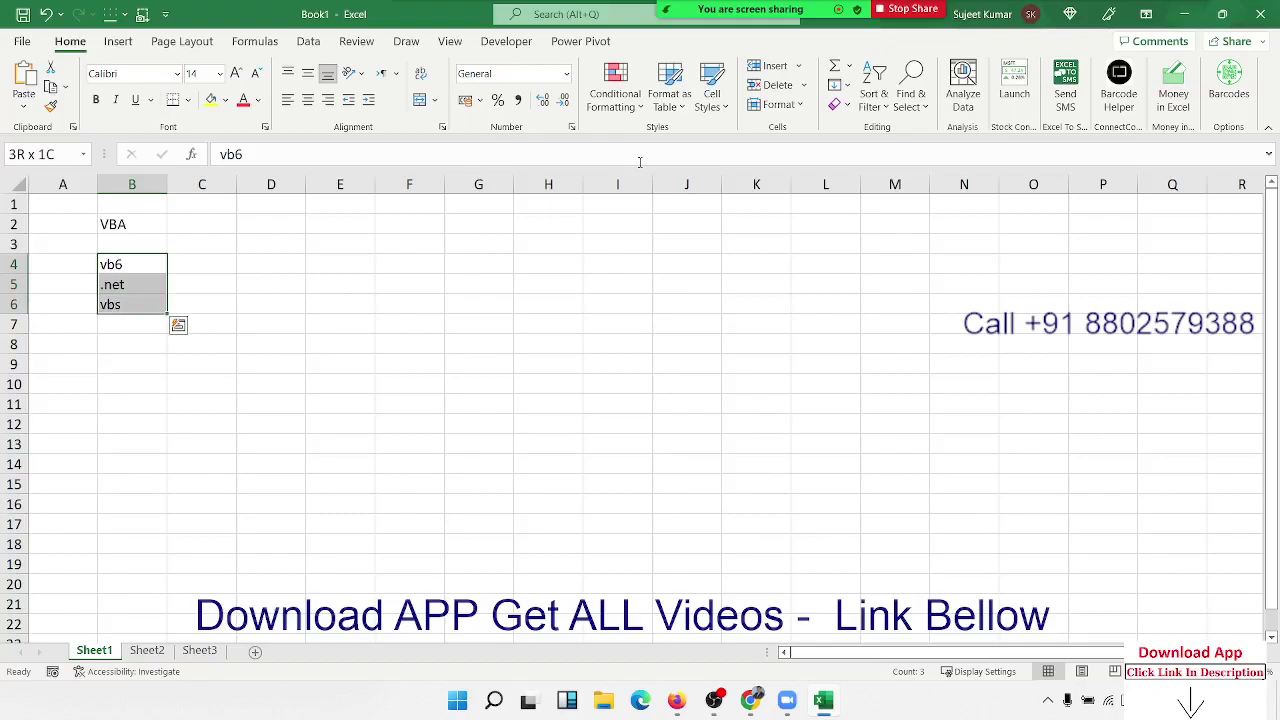
key(Delete)
key(Up)
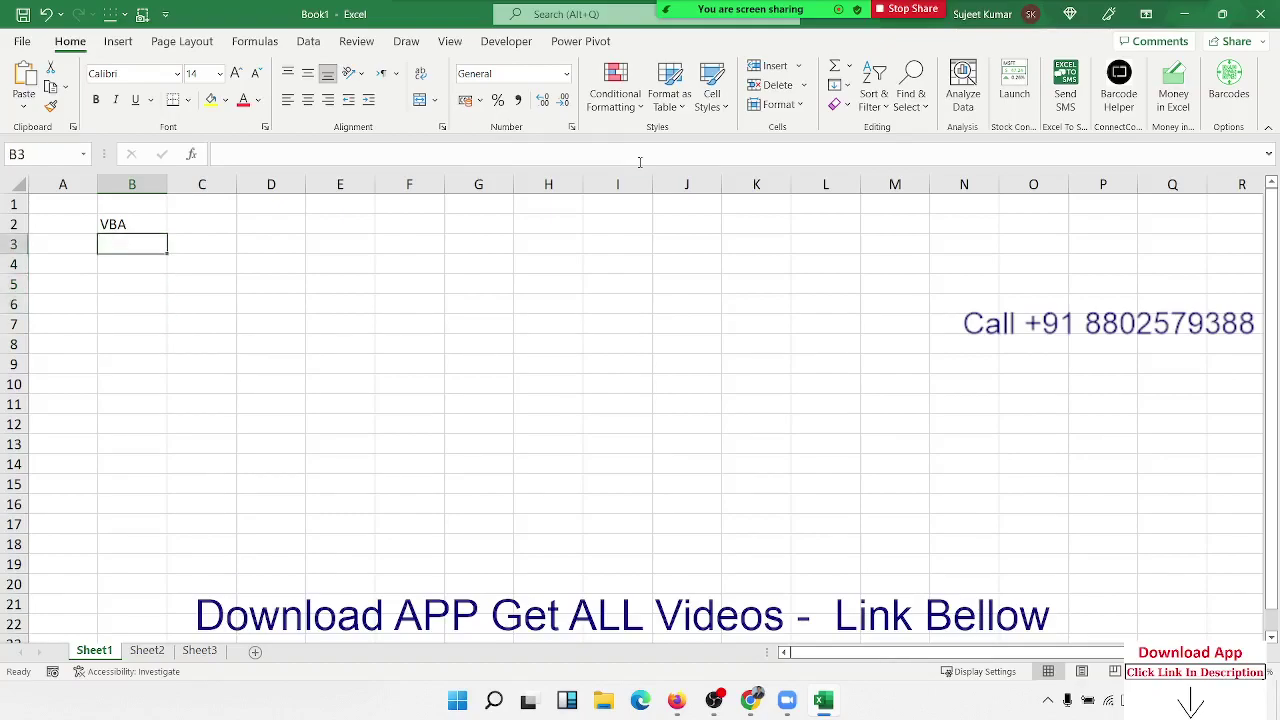
key(Up)
key(Right)
key(Down)
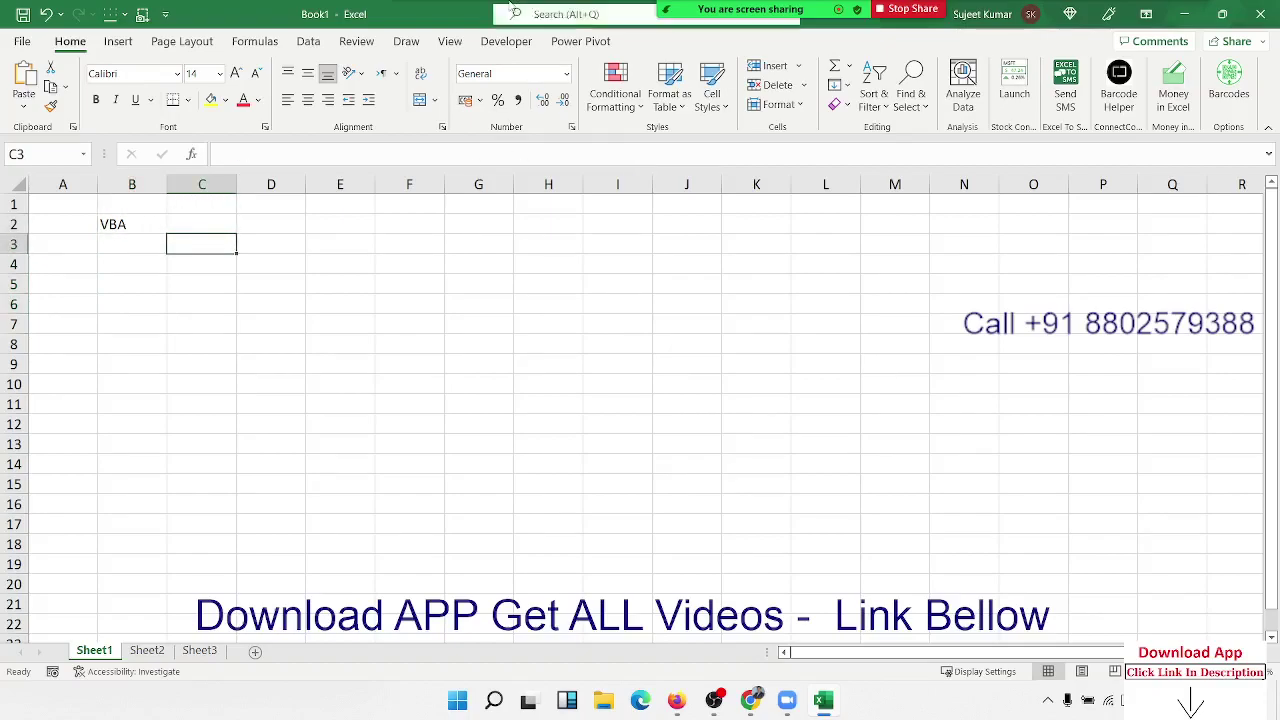
Step: Switch the ribbon to the Developer tab
click(515, 41)
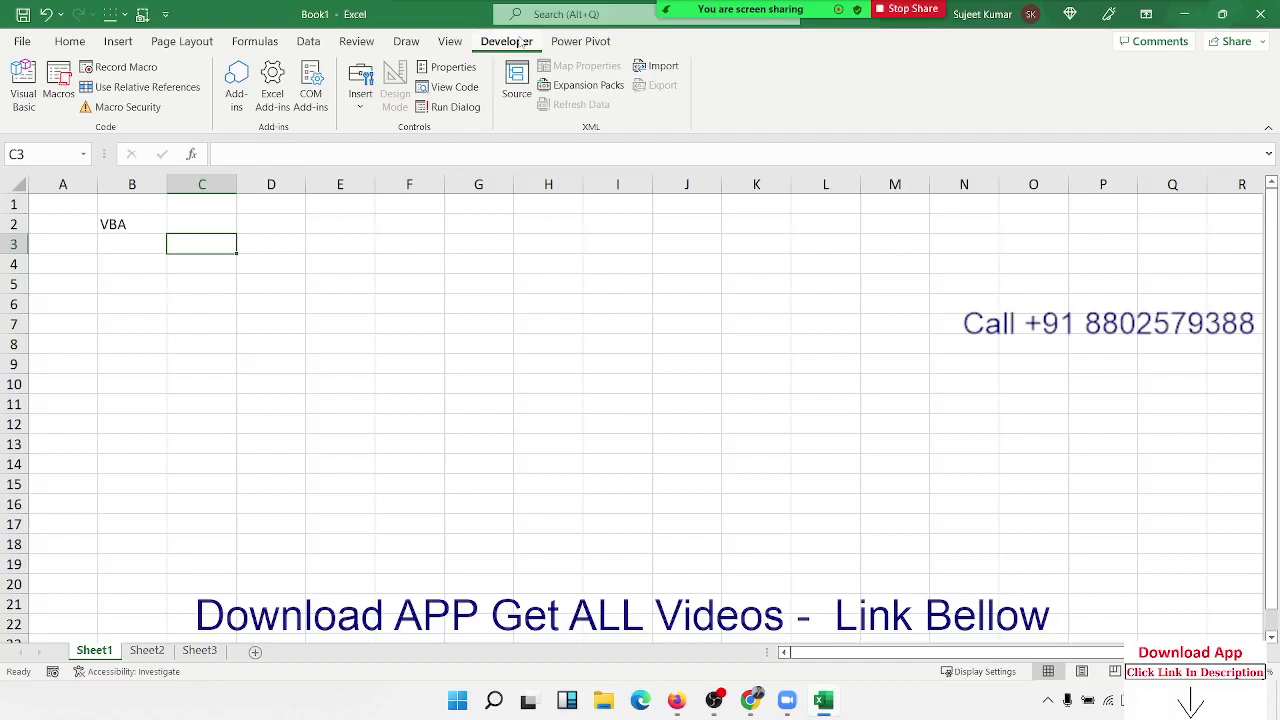
Step: Enter the label Macros in cell C3
text(M)
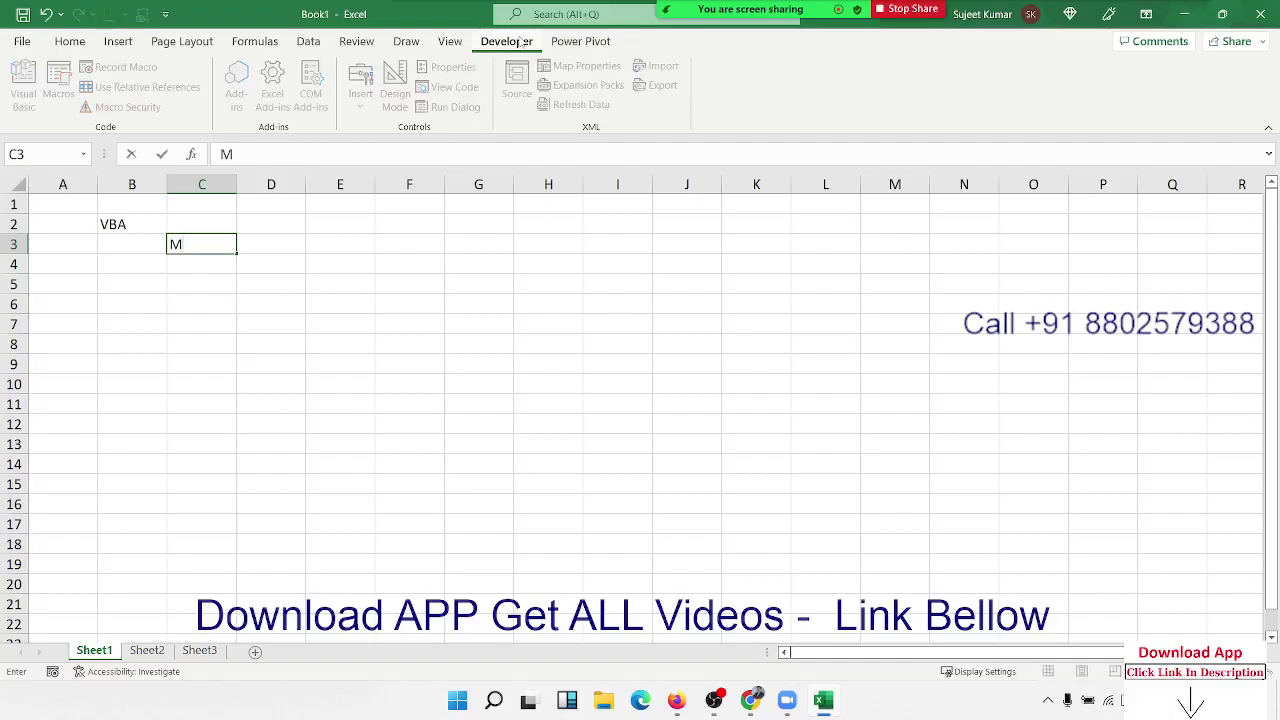
text(acros)
key(Return)
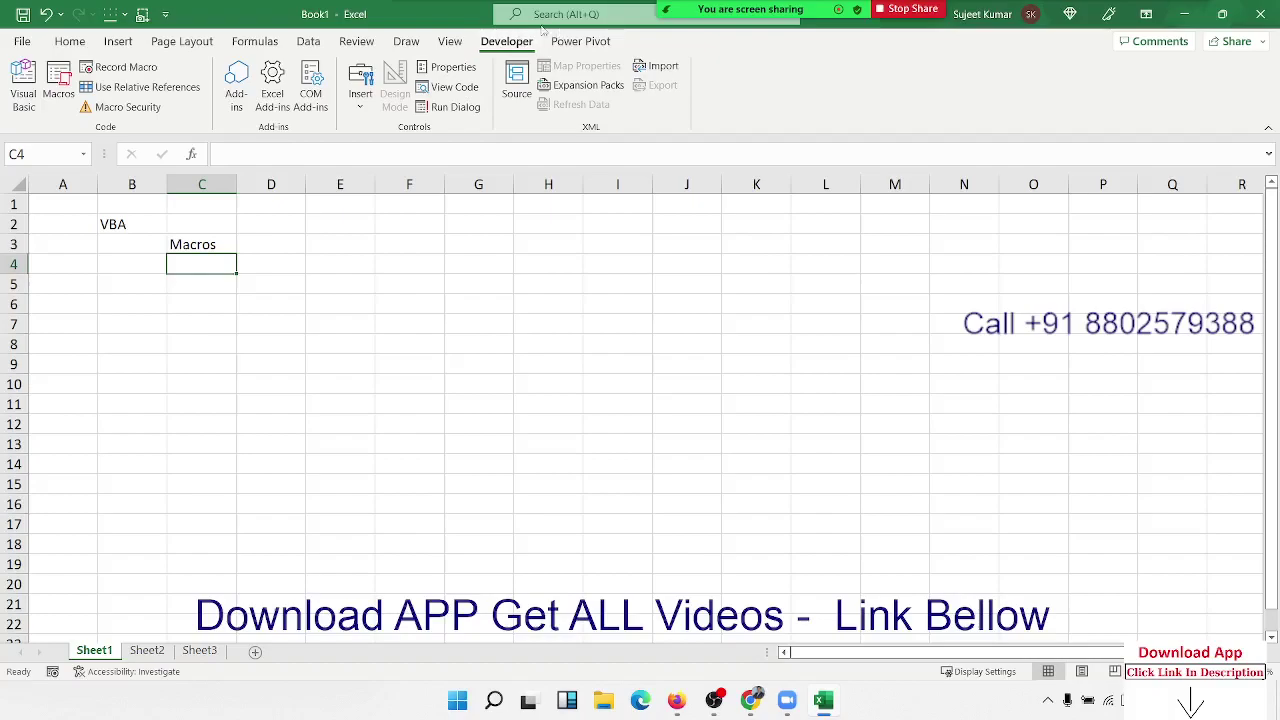
Step: Open Day-8-Dahsnoard from F:\Data\MS Excel via File > Open > Browse
click(26, 42)
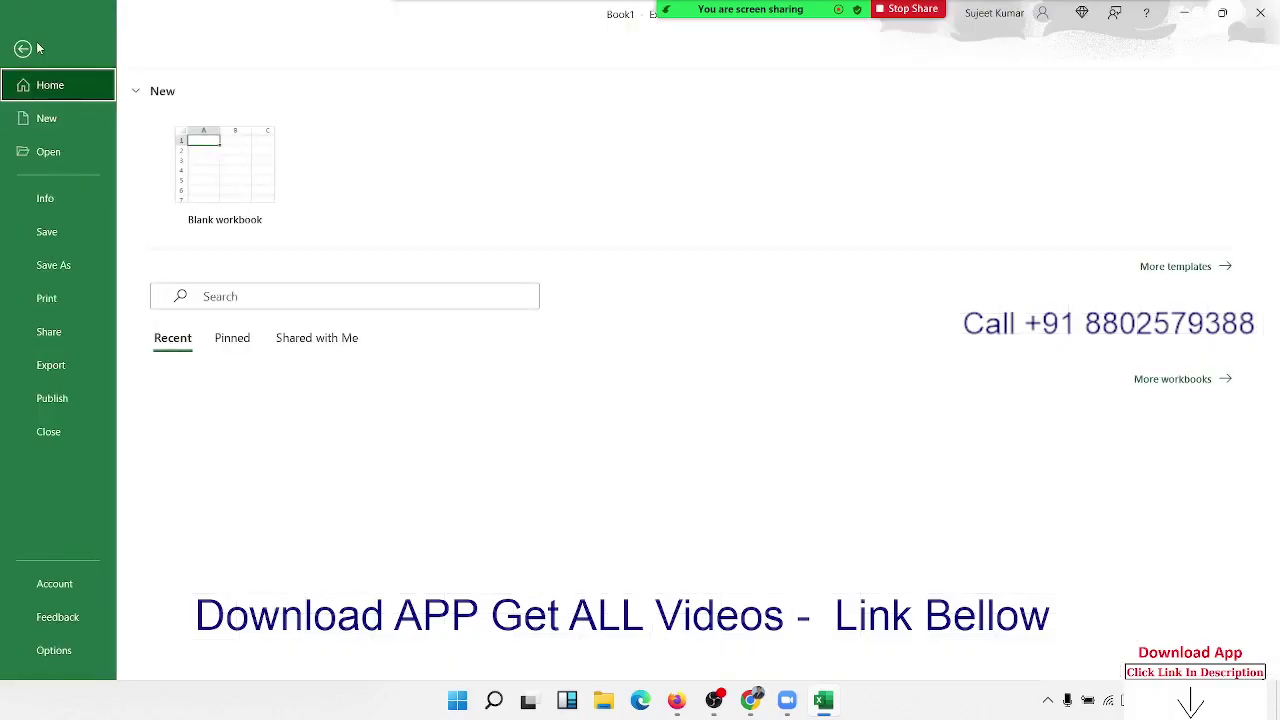
click(83, 163)
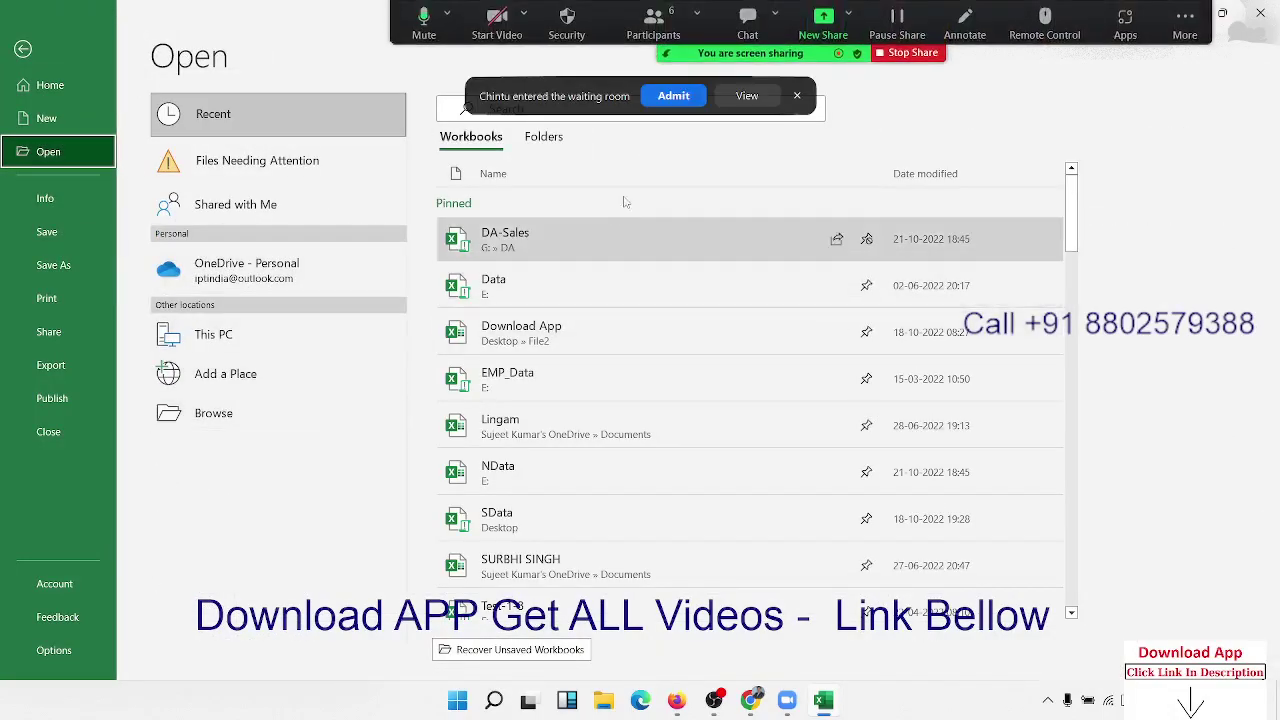
click(201, 416)
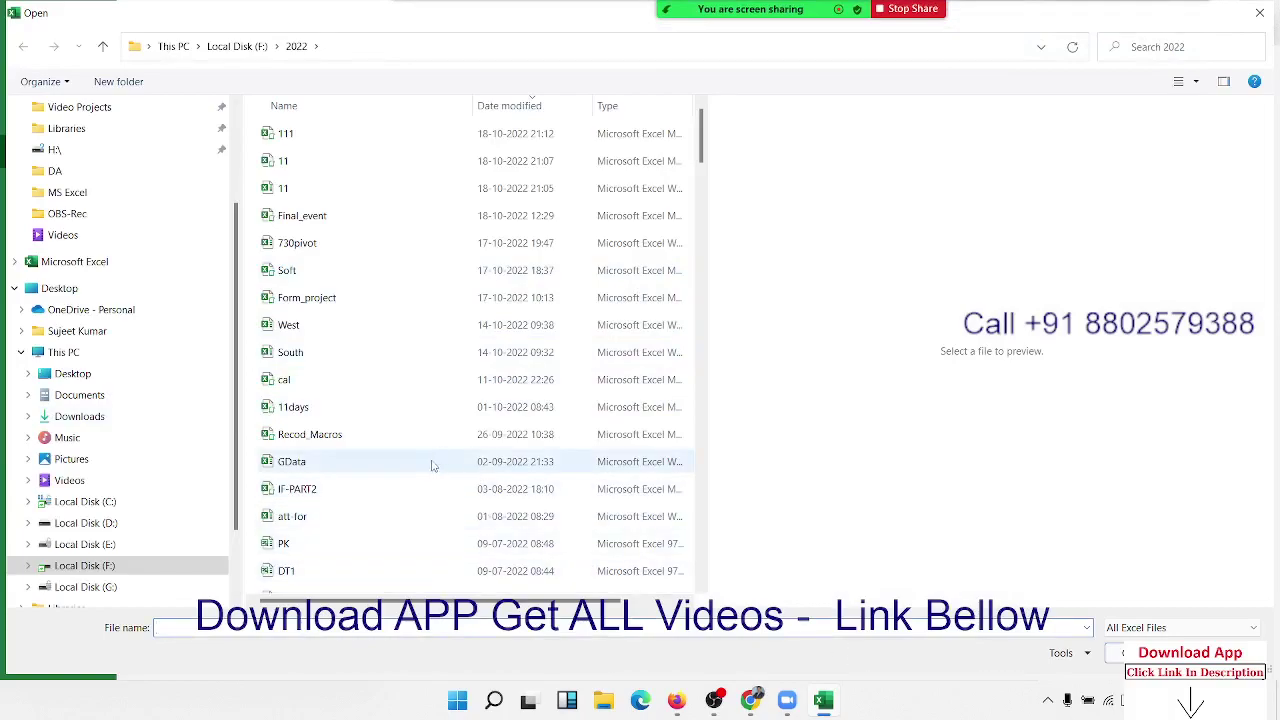
scroll(426, 468, down, 3)
scroll(426, 468, up, 3)
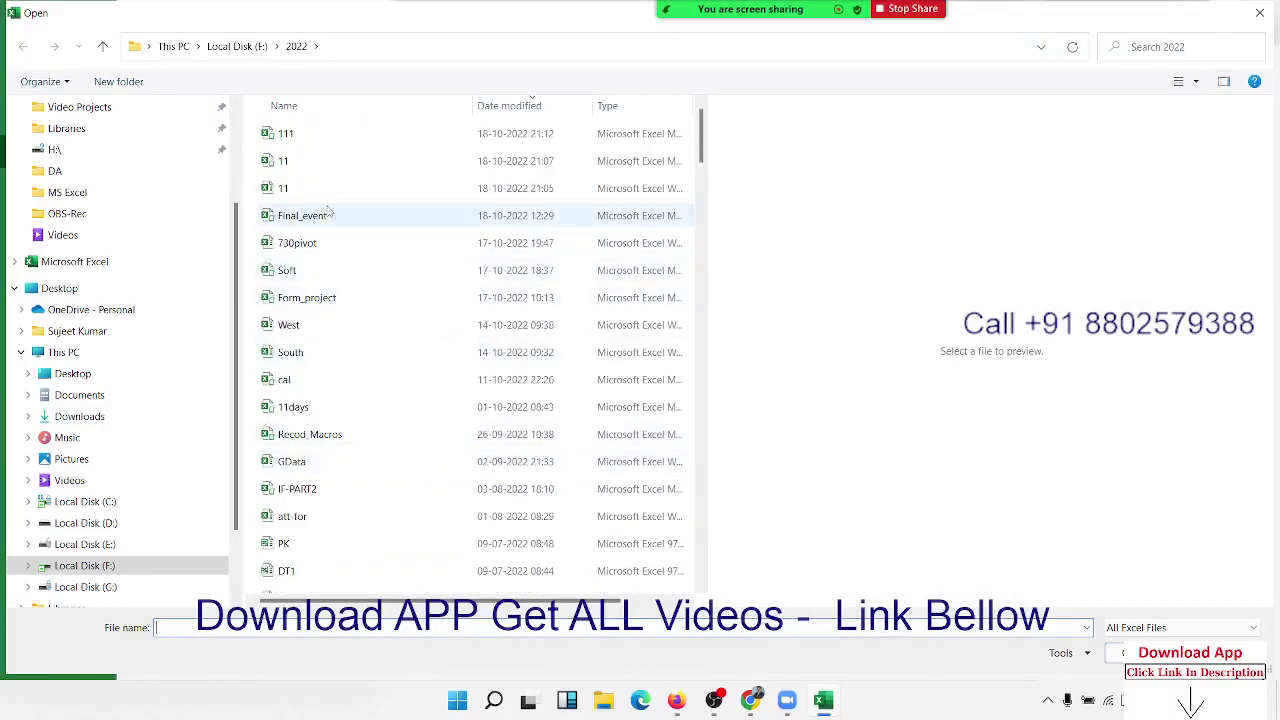
click(237, 46)
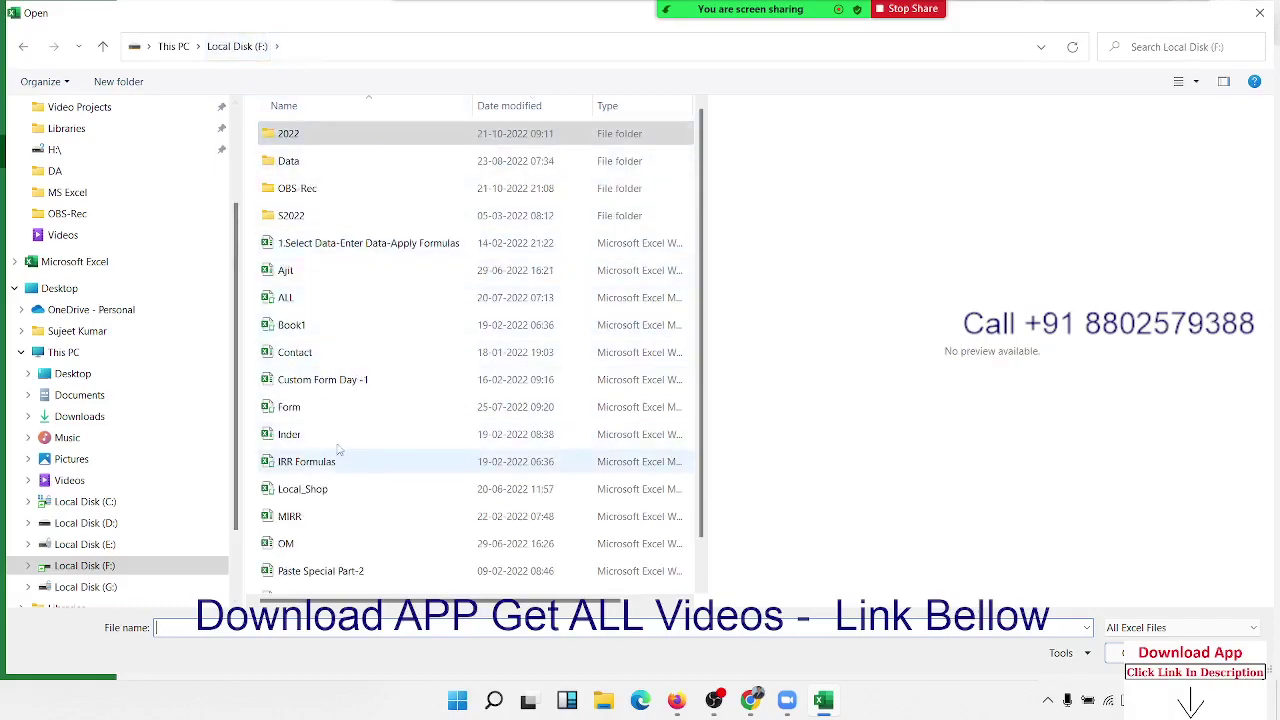
scroll(322, 352, down, 1)
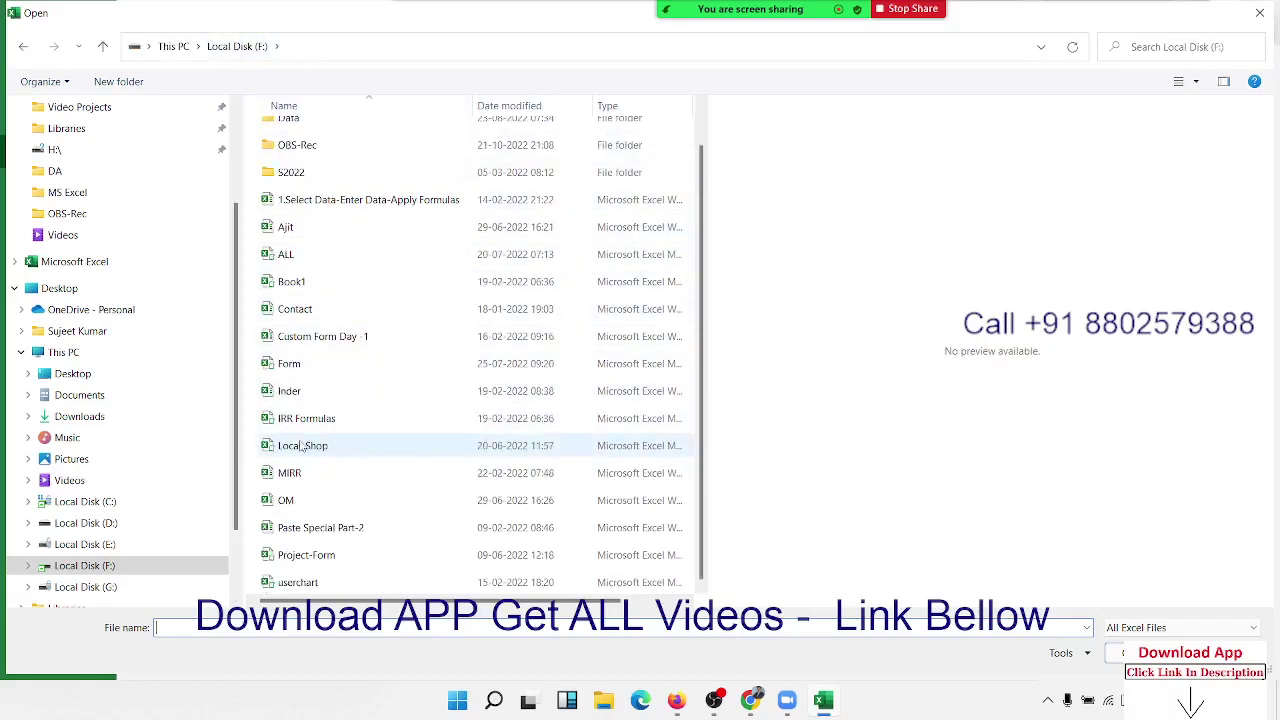
scroll(325, 550, up, 1)
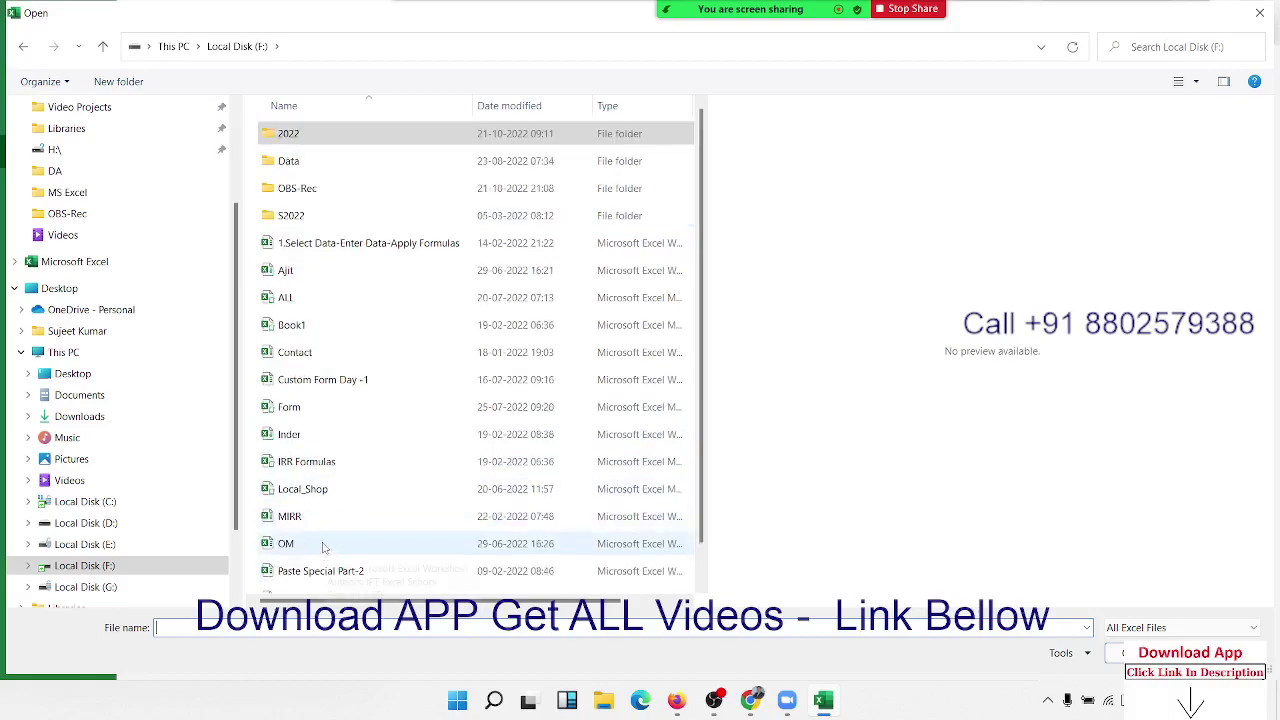
double_click(296, 161)
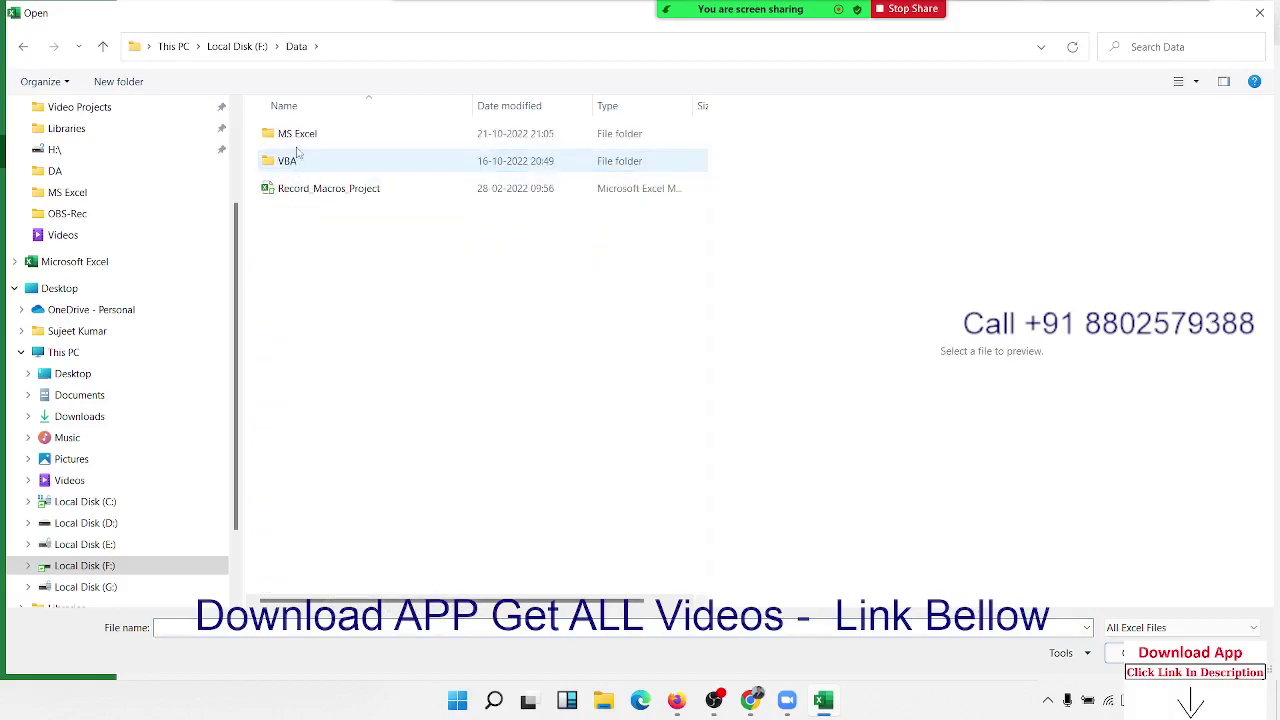
double_click(296, 140)
click(290, 137)
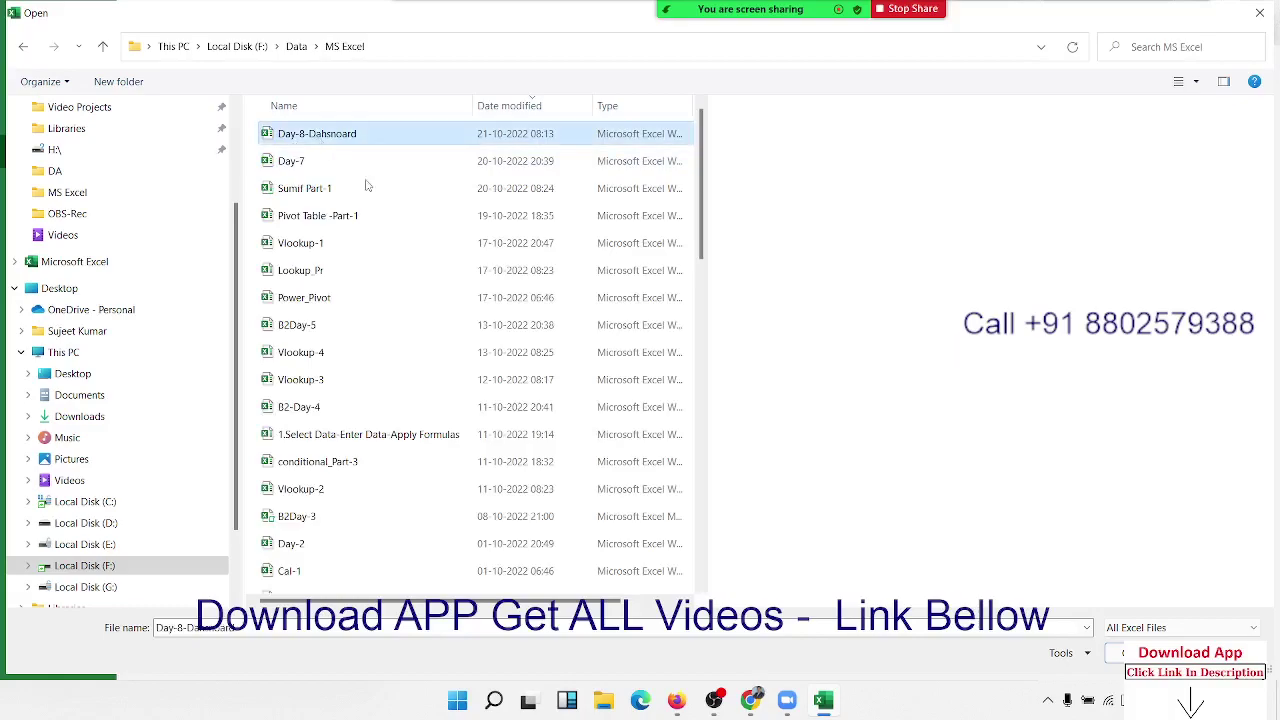
click(1110, 652)
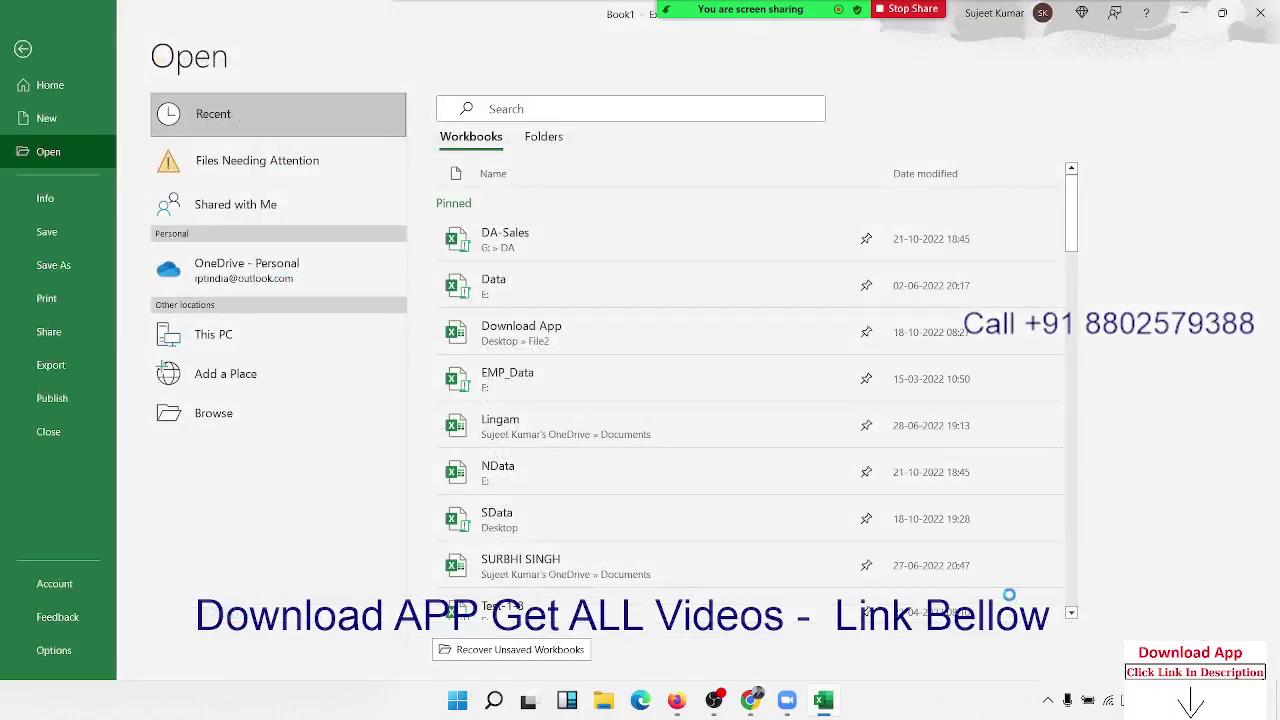
key(Escape)
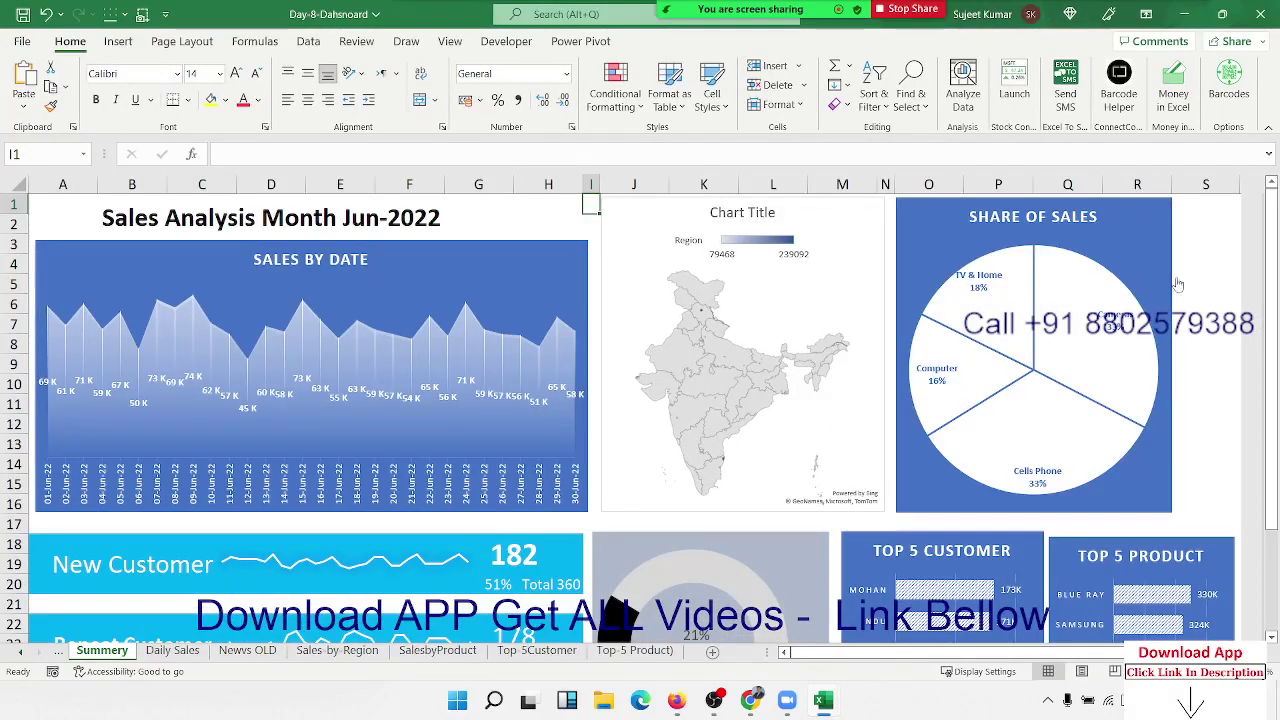
Step: Scroll the dashboard and inspect the product column on the Data sheet
drag(1271, 245, 1270, 378)
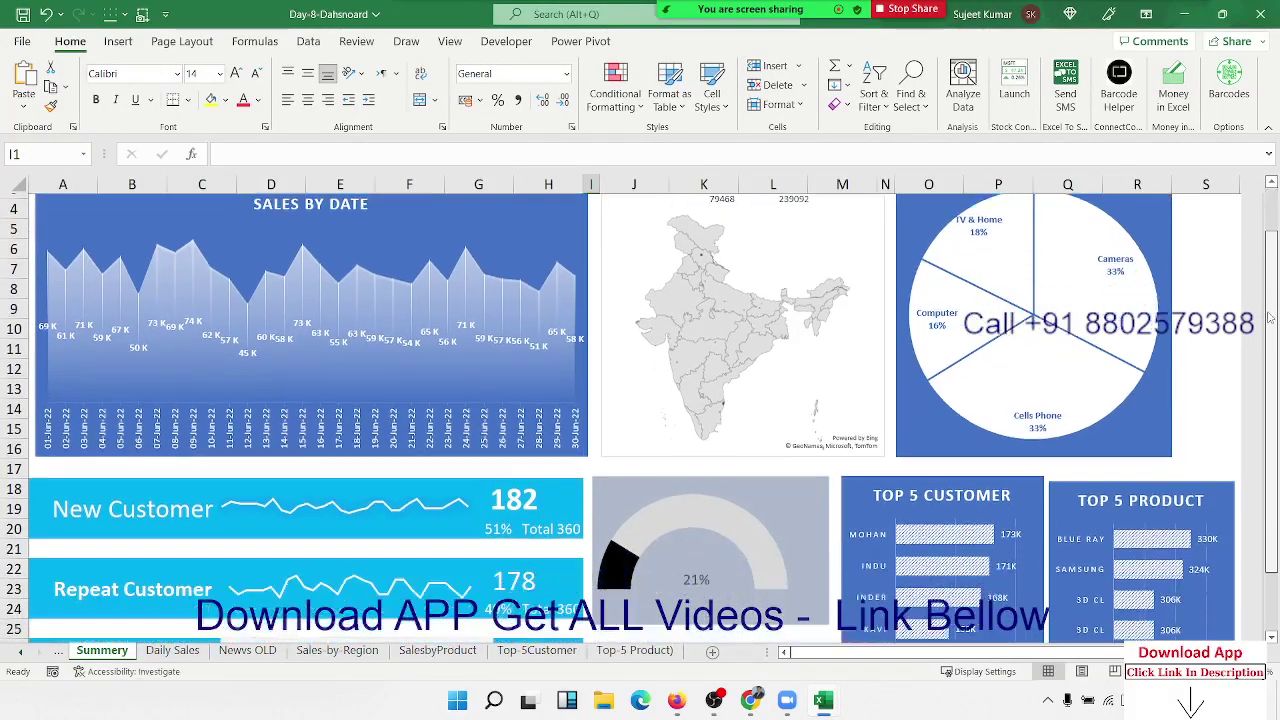
scroll(1268, 378, up, 3)
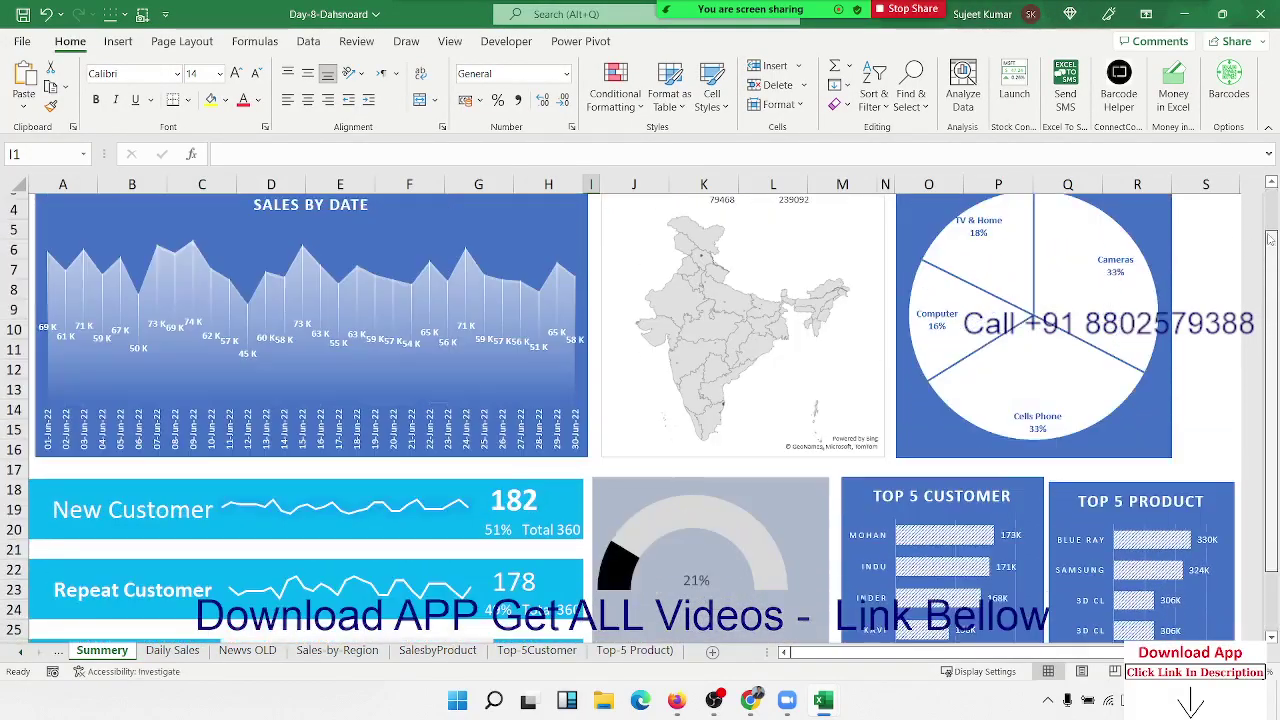
click(20, 651)
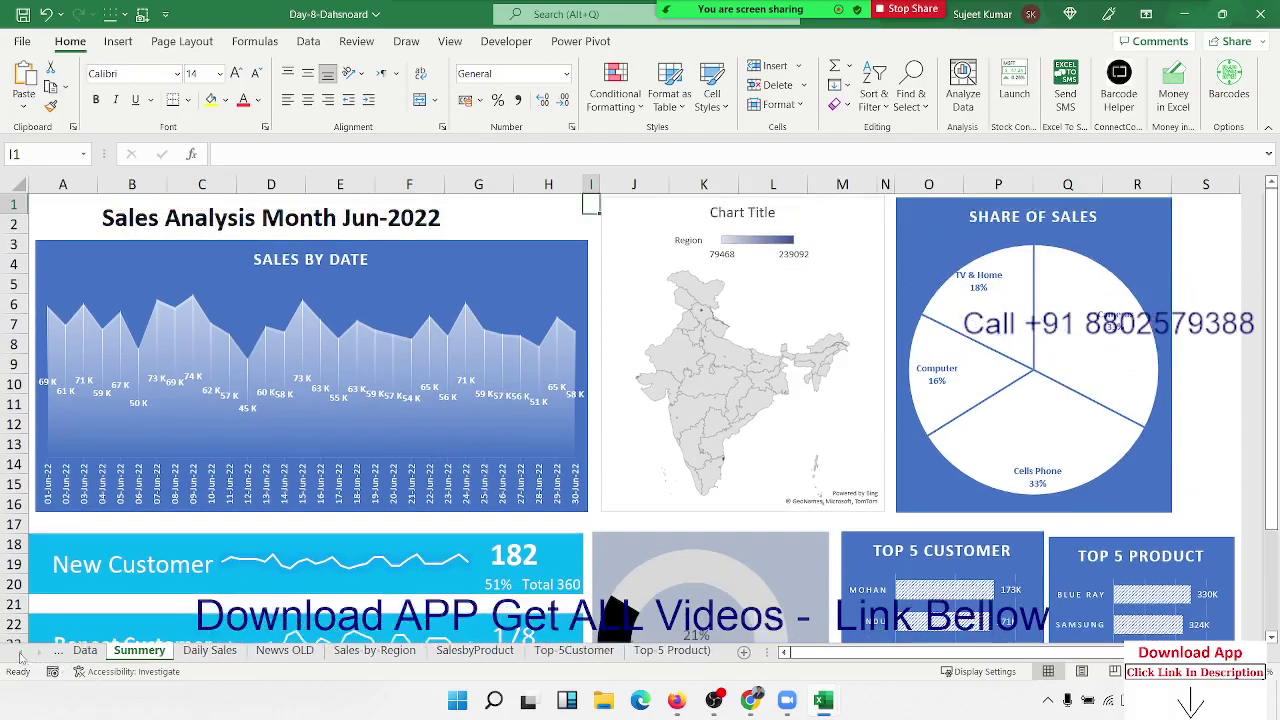
click(88, 650)
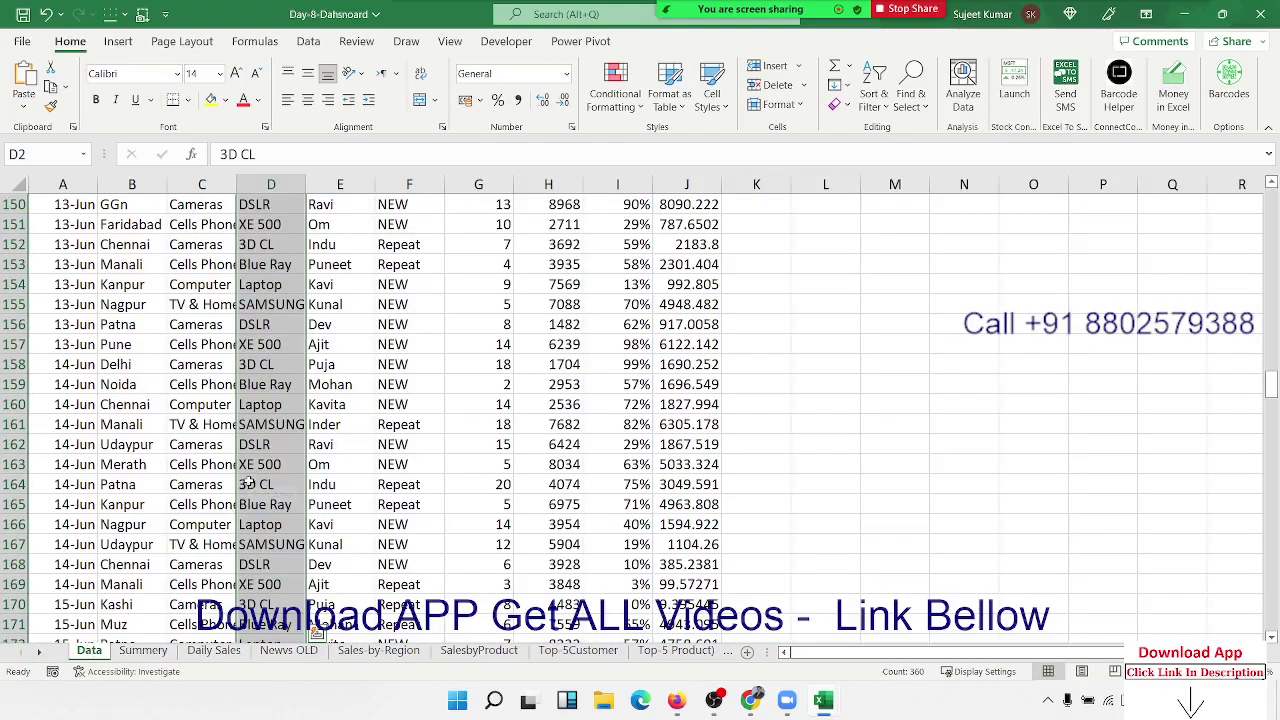
click(248, 483)
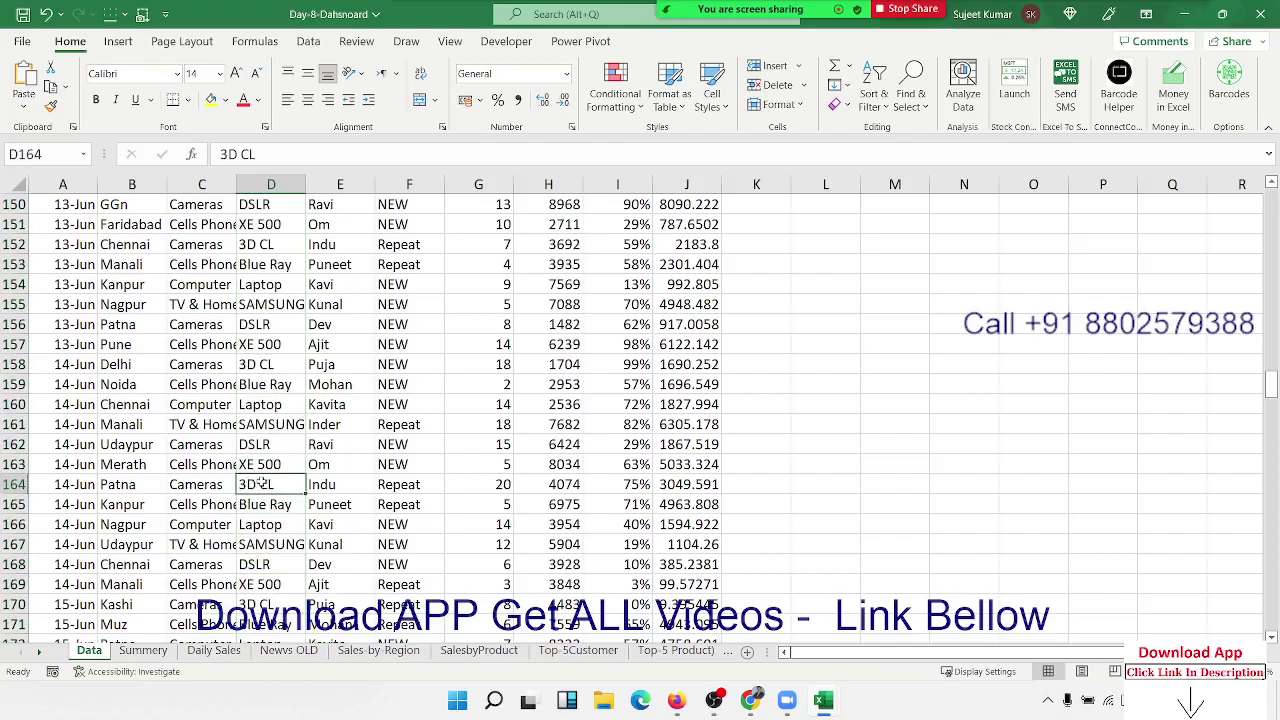
Step: View News OLD, Sales-by-Region, SalesbyProduct, Top-5Customer and Top-5 Product, then close the workbook
click(274, 652)
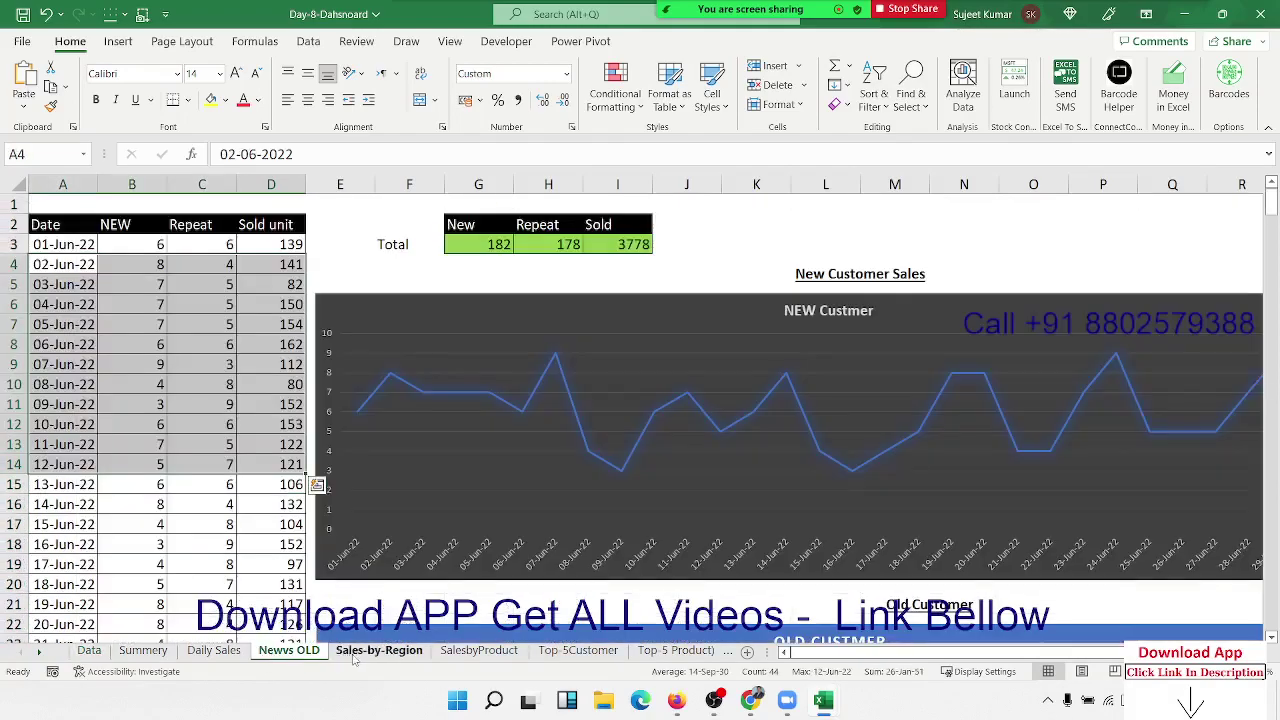
click(378, 651)
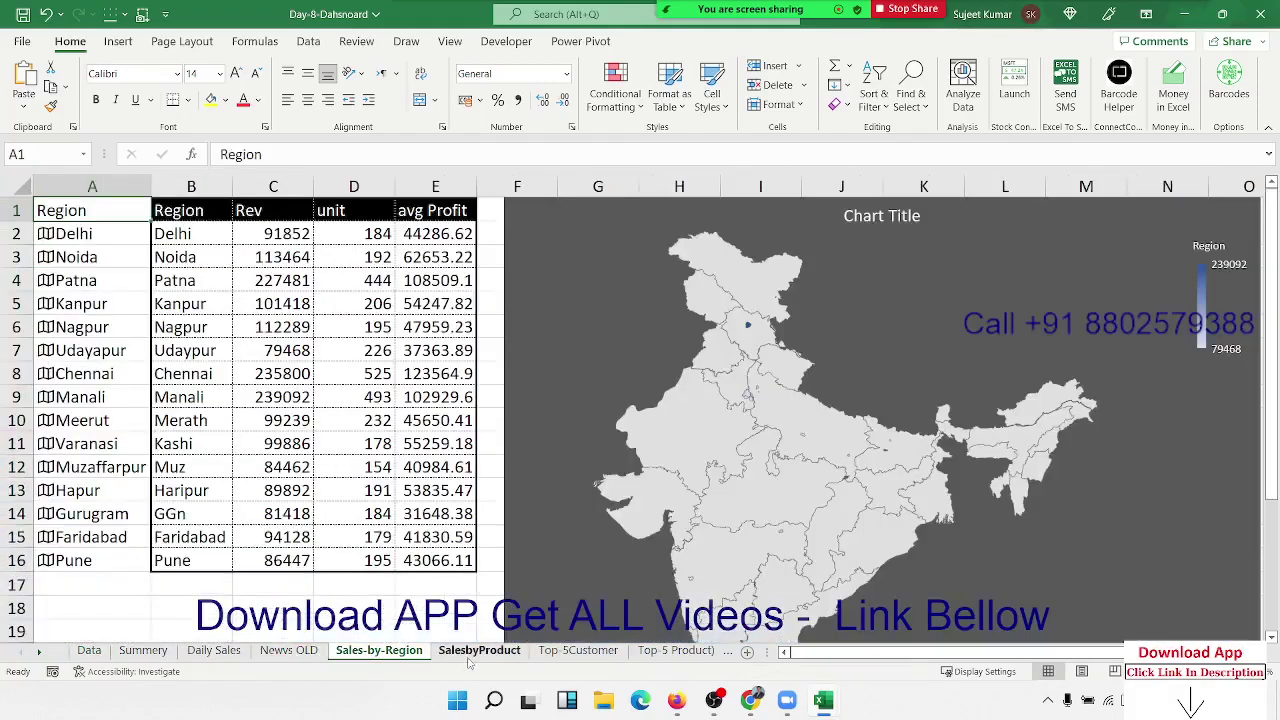
click(470, 652)
click(552, 652)
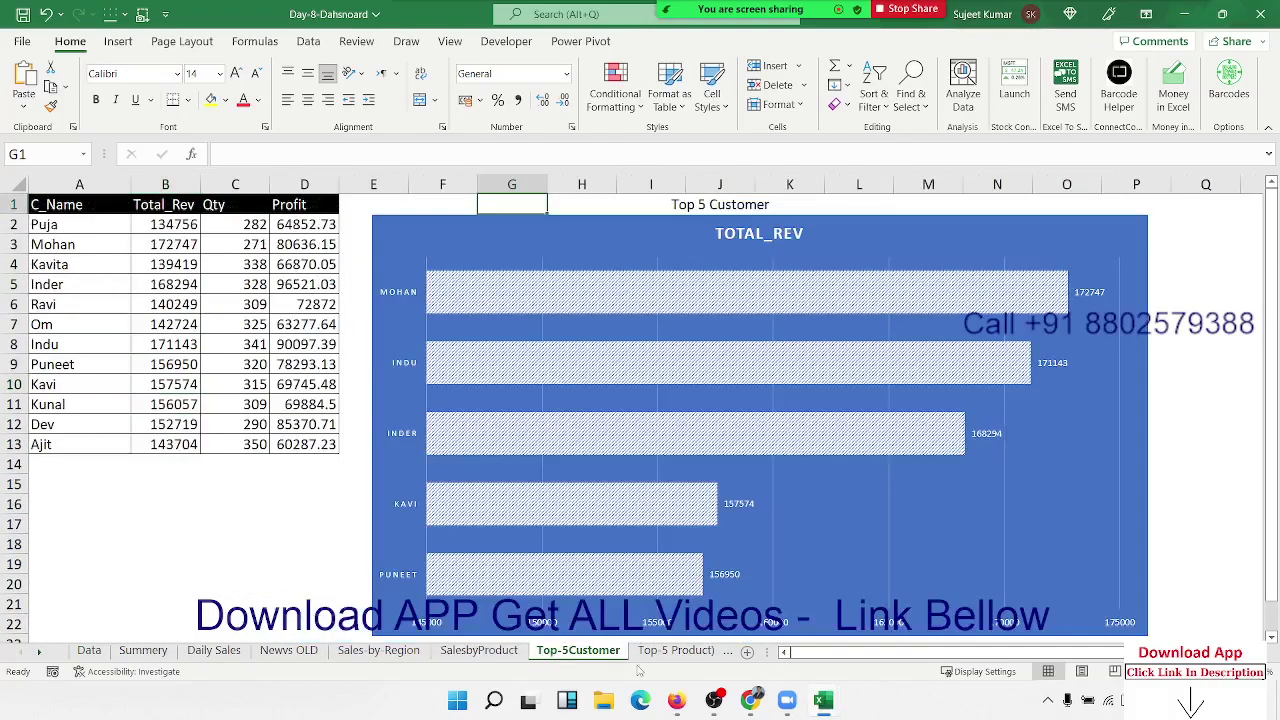
click(662, 652)
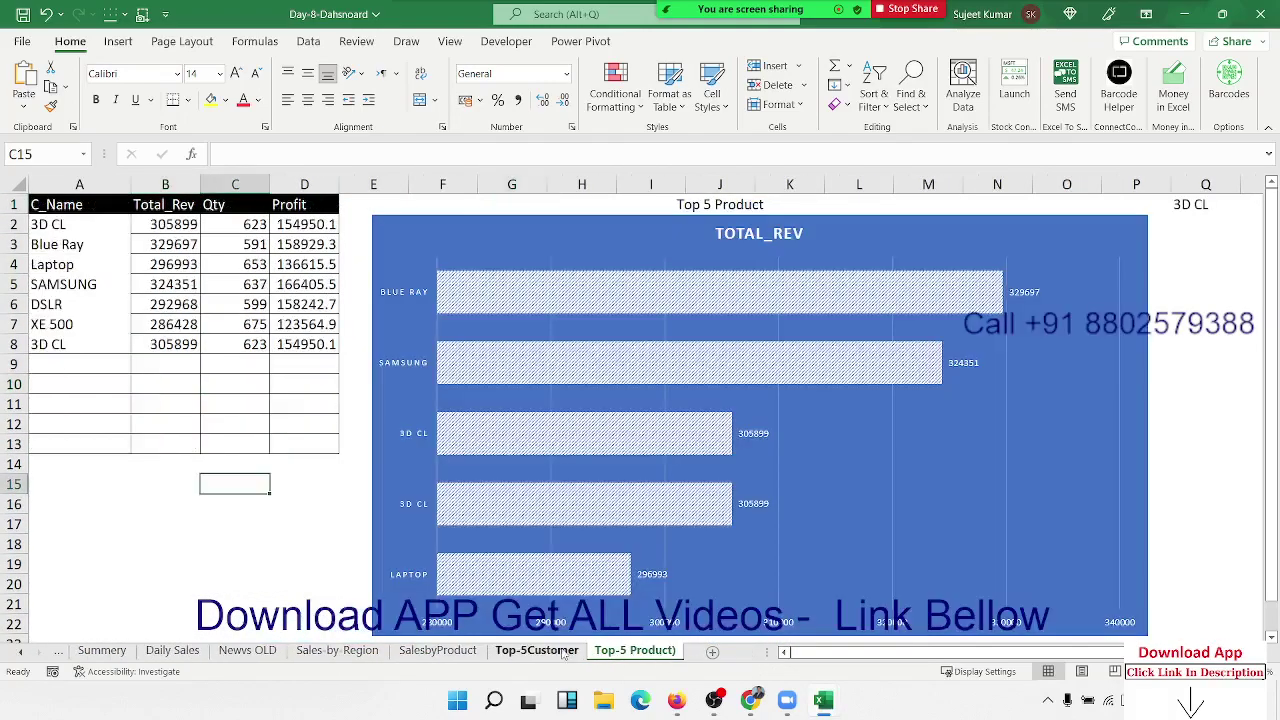
click(1260, 14)
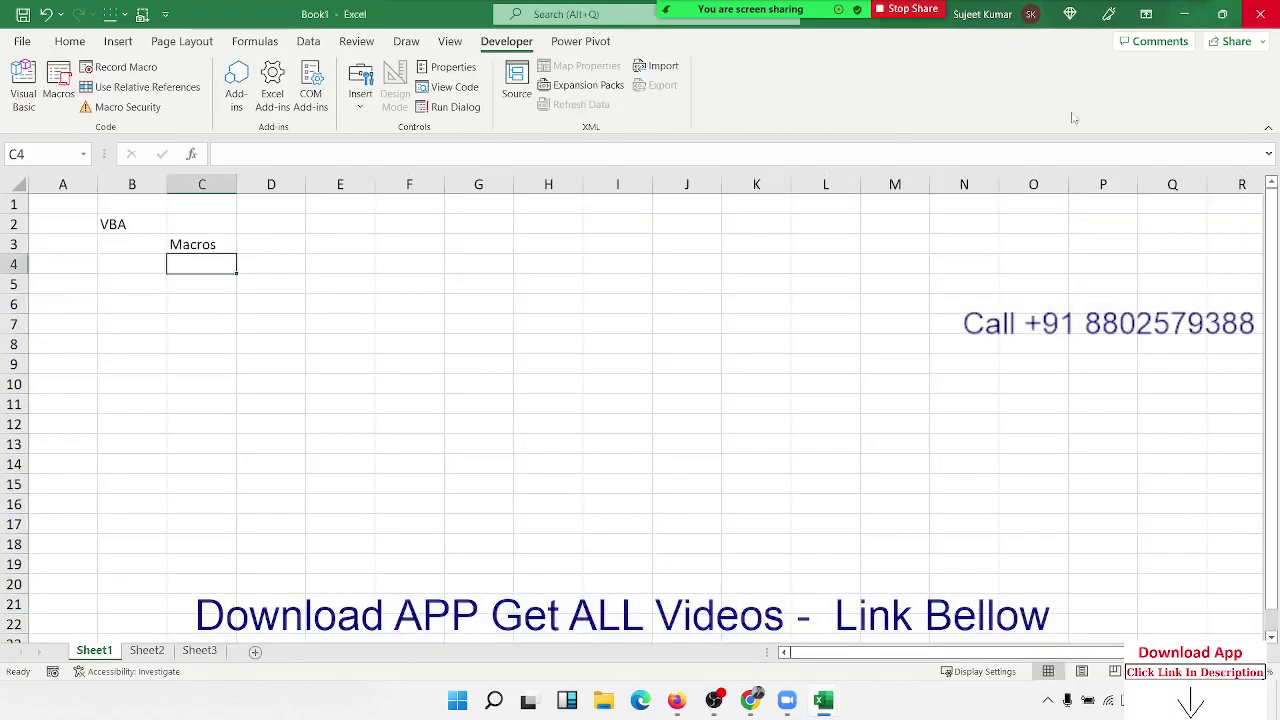
Step: Open File Explorer and browse Local Disks D:, E: and F:
click(603, 700)
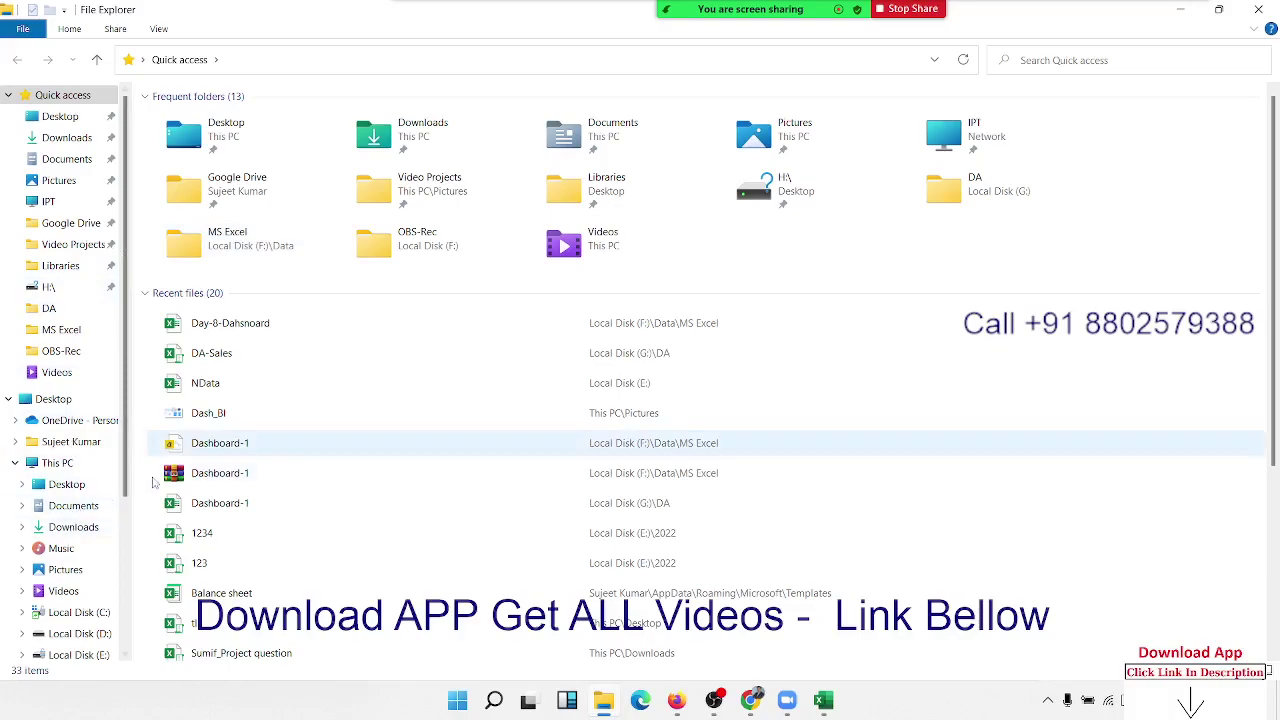
scroll(300, 533, down, 3)
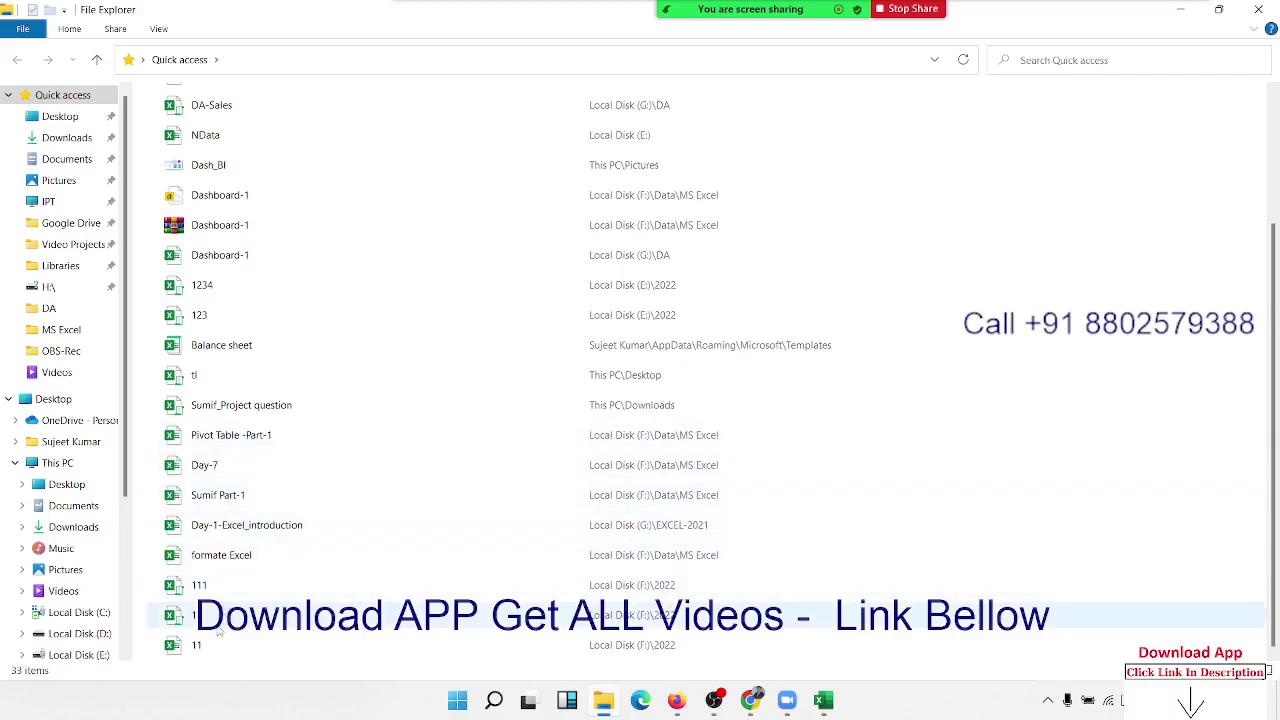
scroll(230, 440, up, 3)
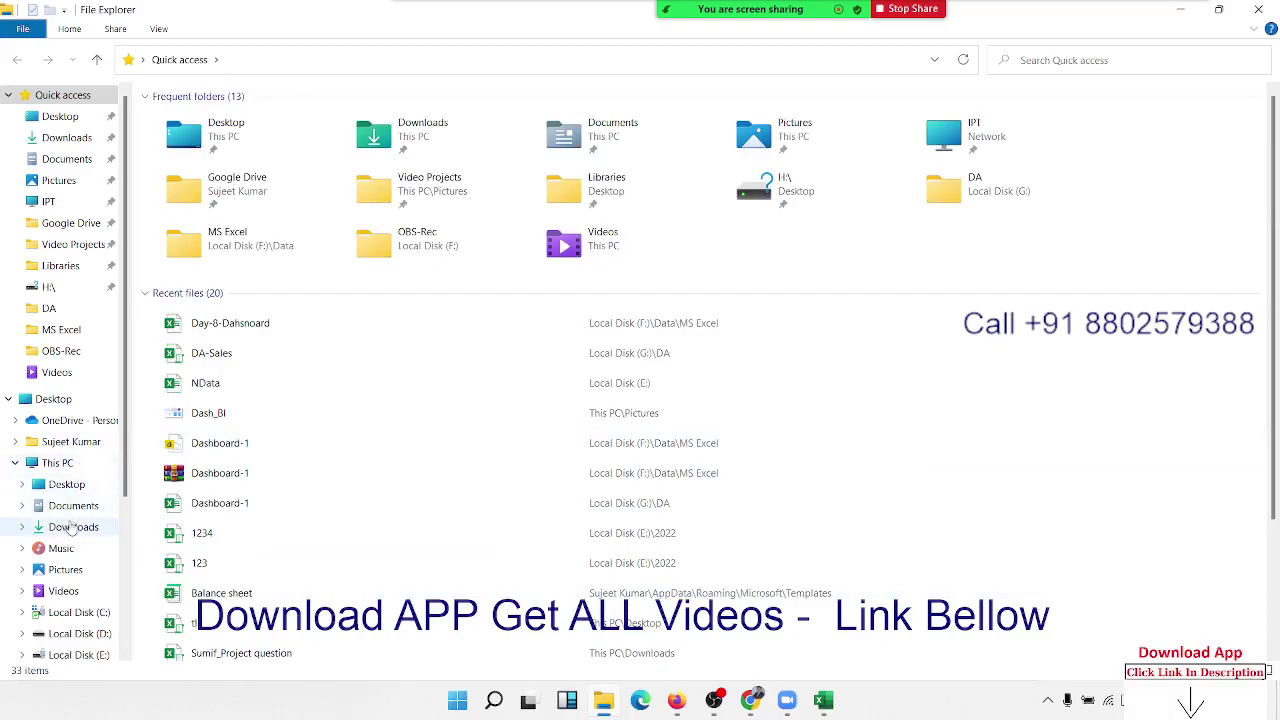
click(72, 634)
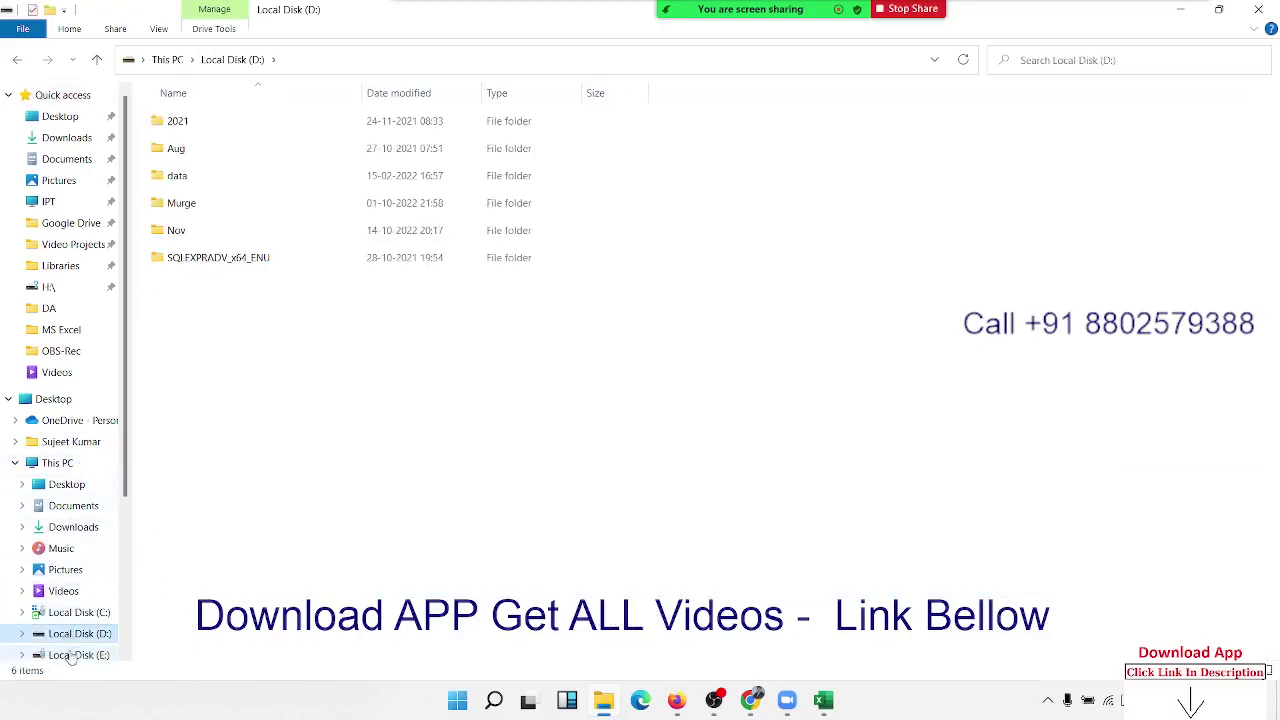
click(72, 656)
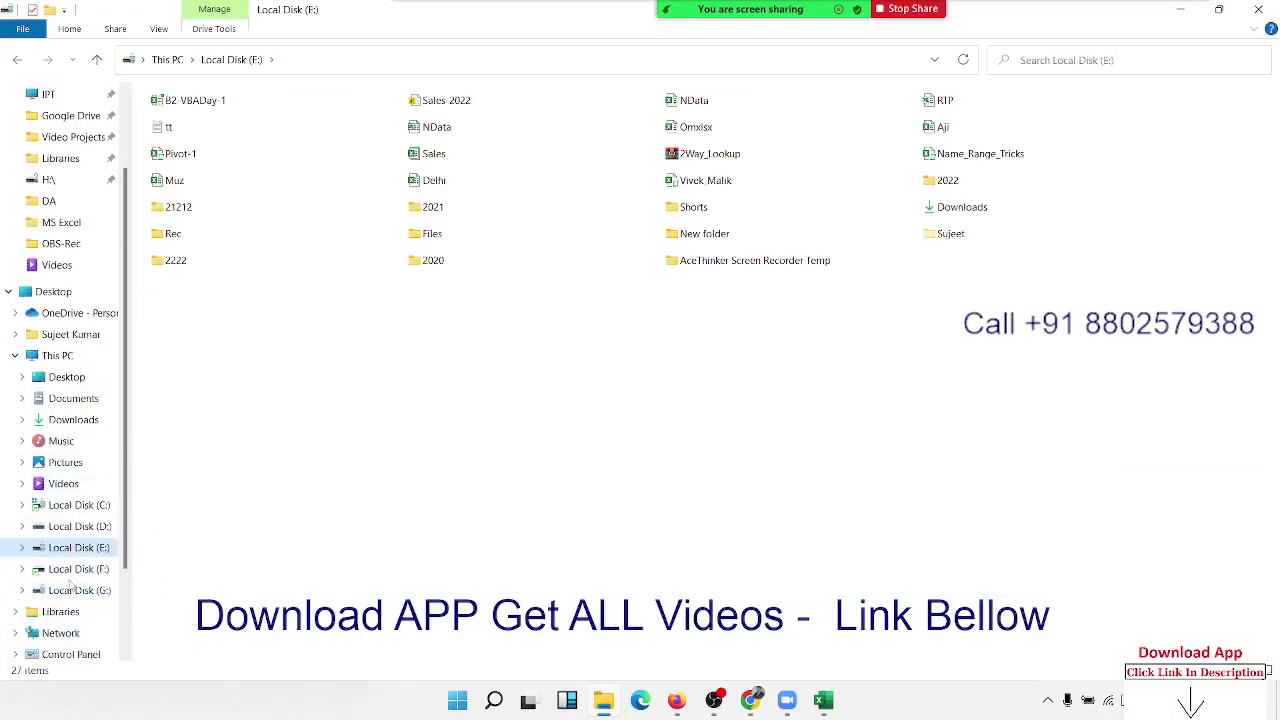
click(90, 574)
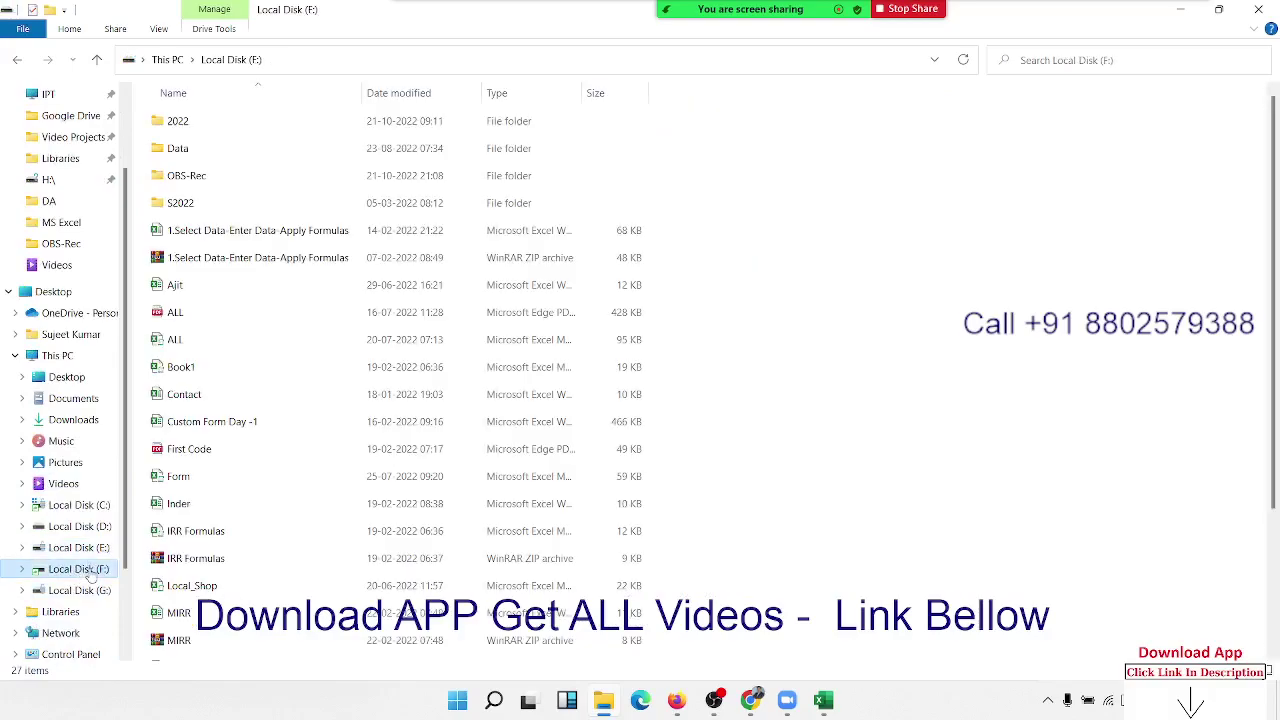
Step: Look through the files in the F:\Data\MS Excel folder
double_click(238, 152)
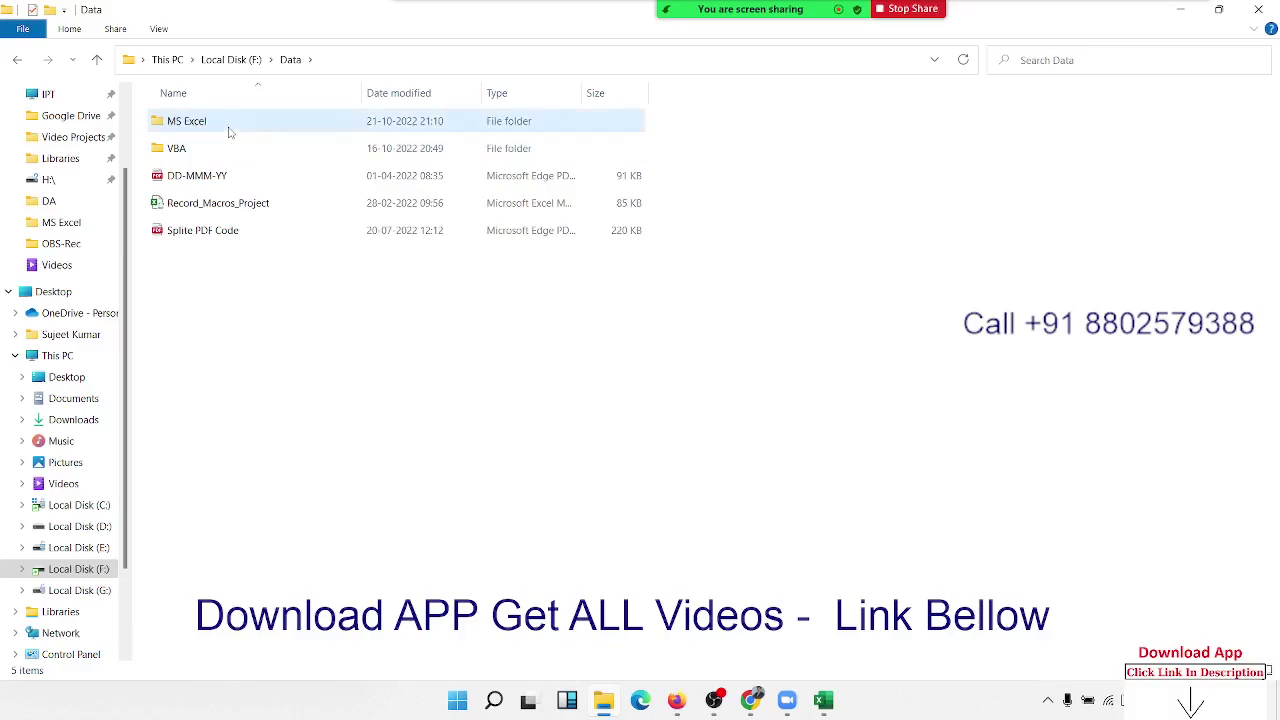
double_click(229, 131)
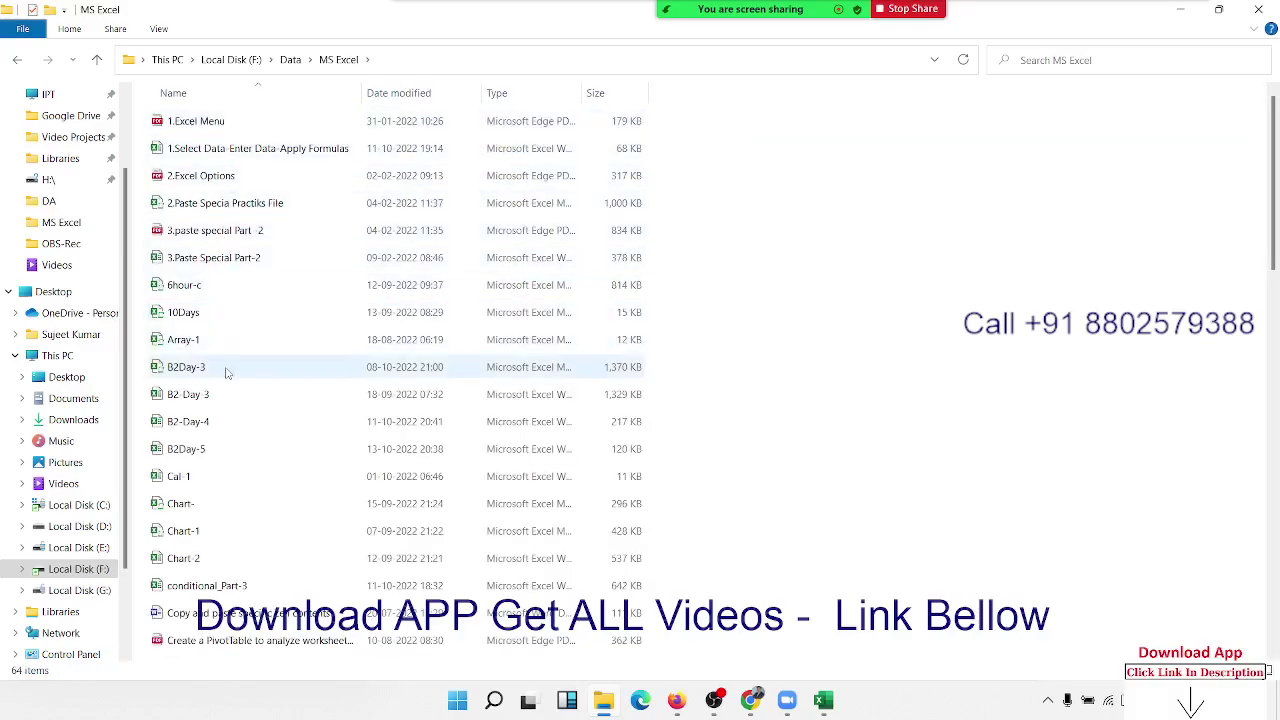
scroll(225, 372, down, 3)
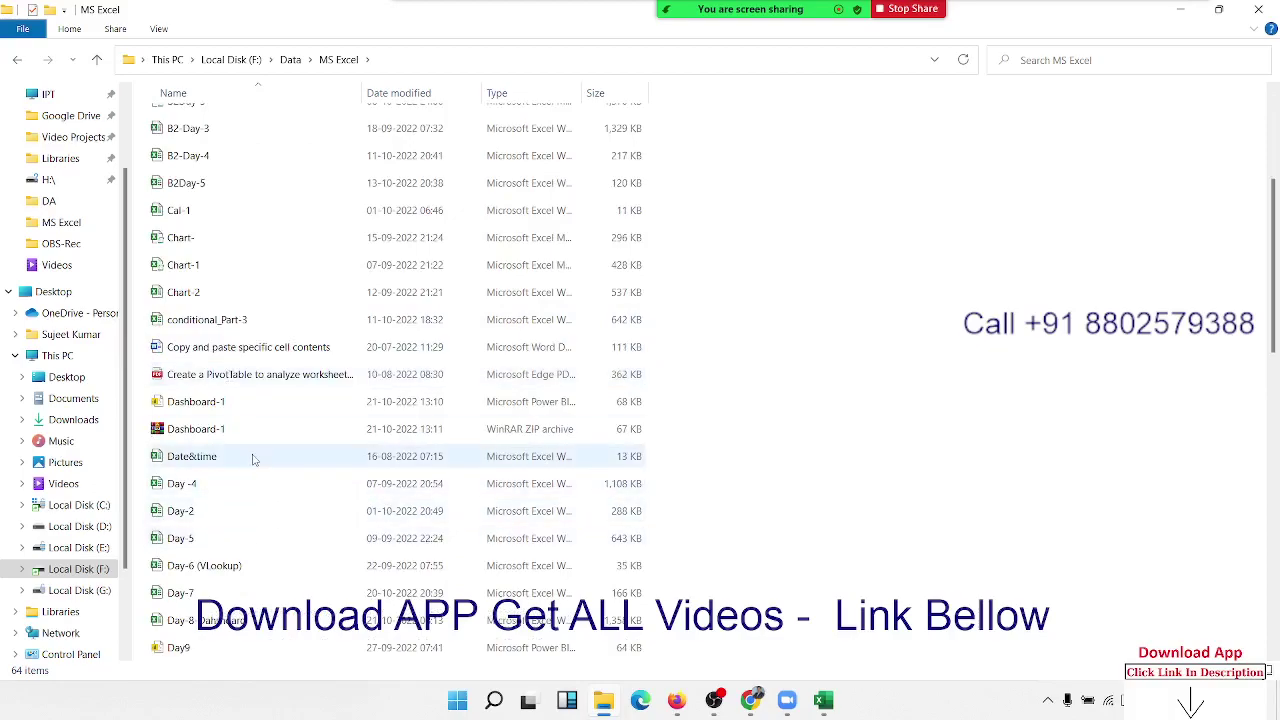
scroll(253, 459, up, 3)
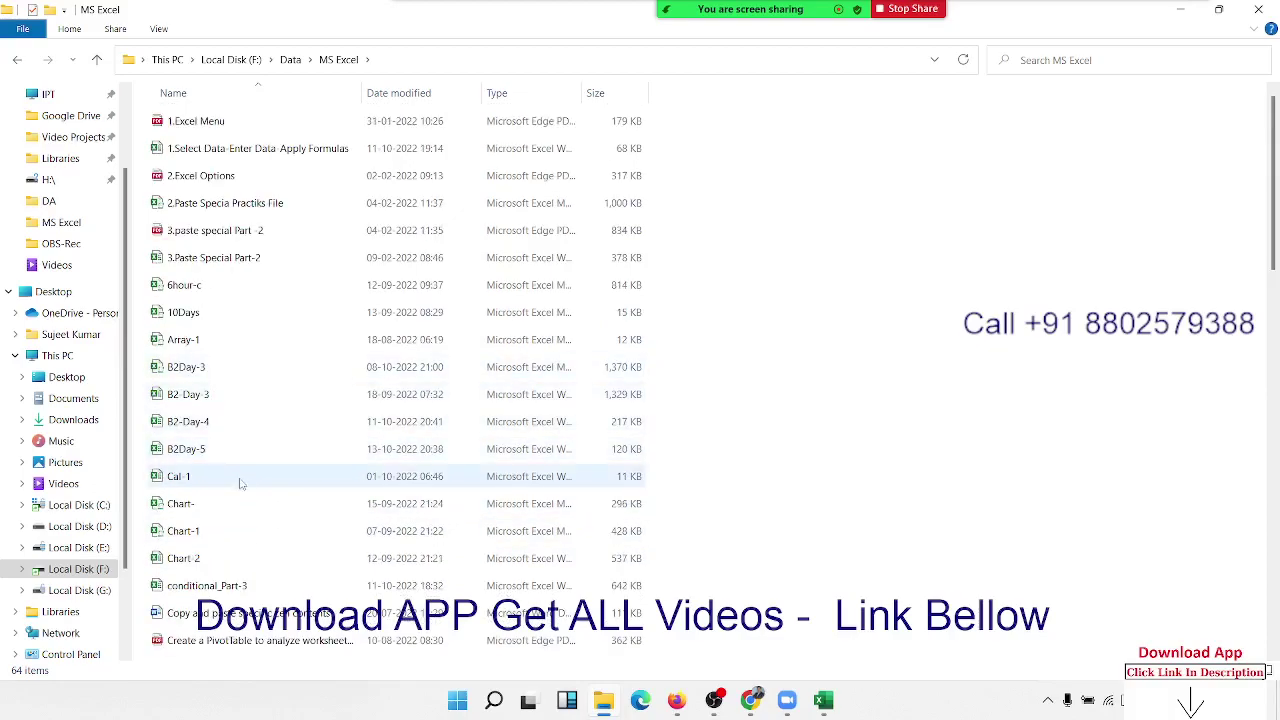
scroll(256, 566, down, 3)
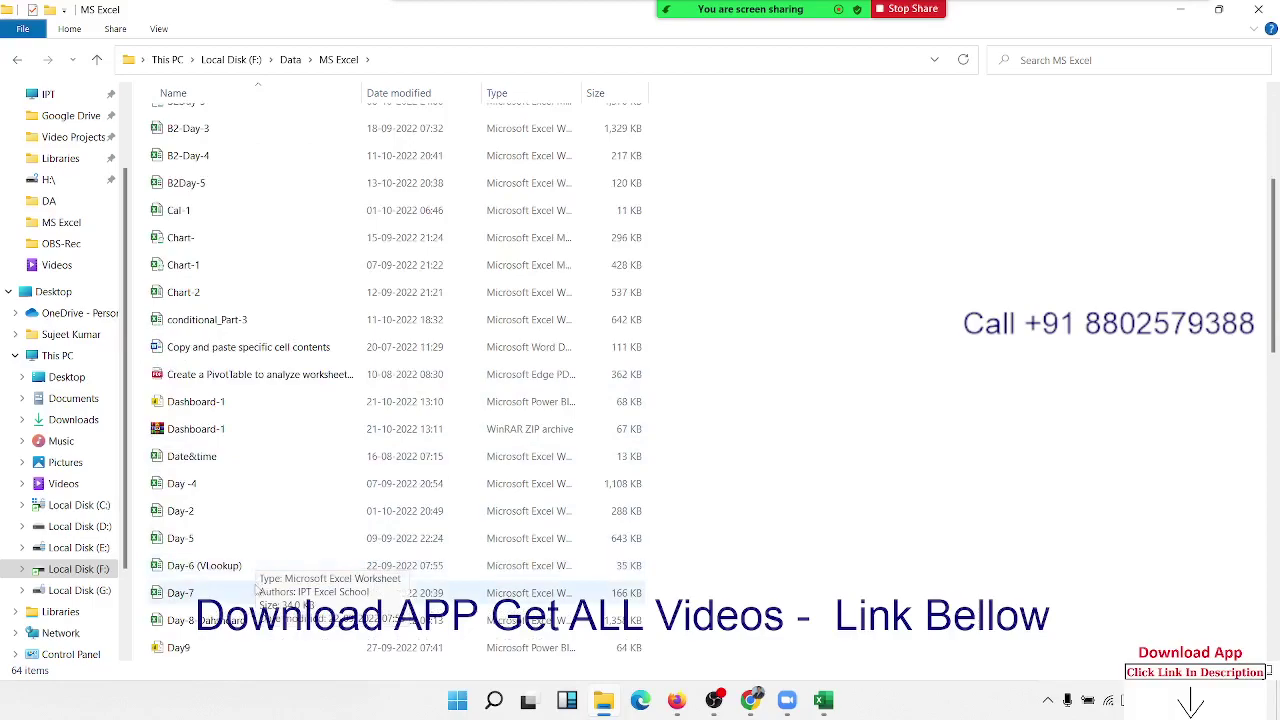
scroll(257, 600, down, 3)
scroll(257, 606, down, 3)
scroll(257, 606, down, 5)
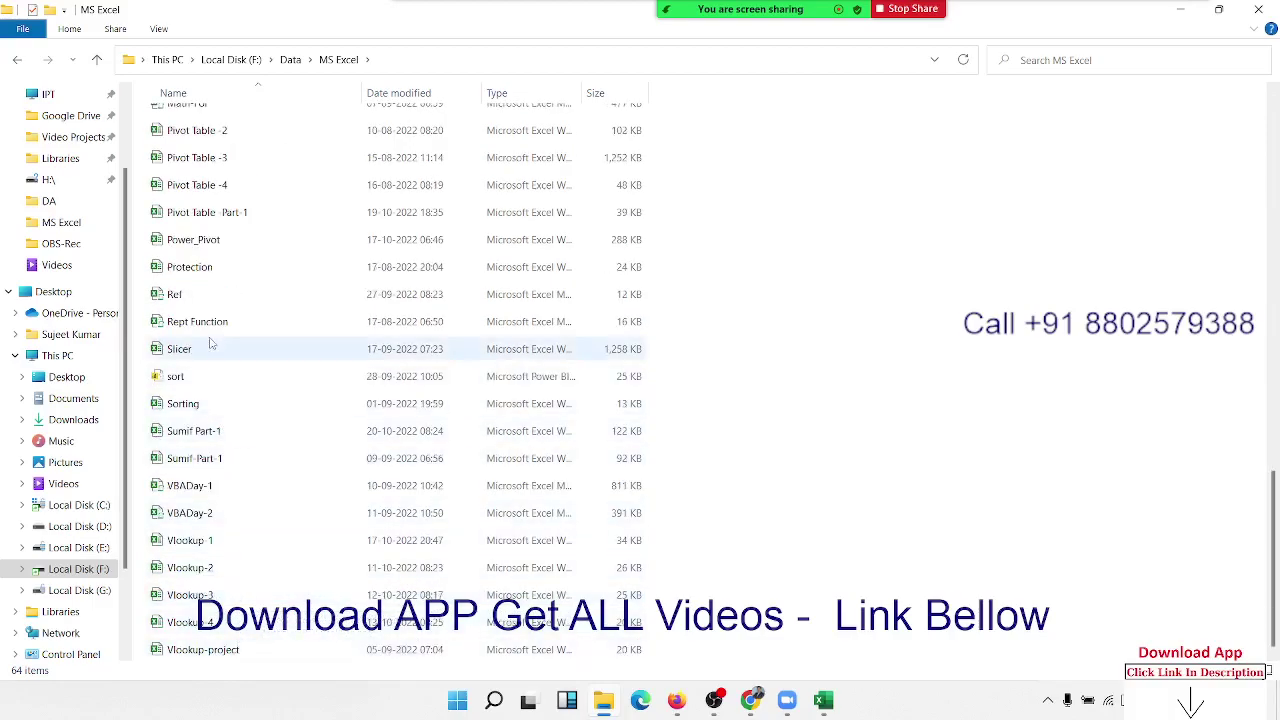
scroll(211, 340, up, 3)
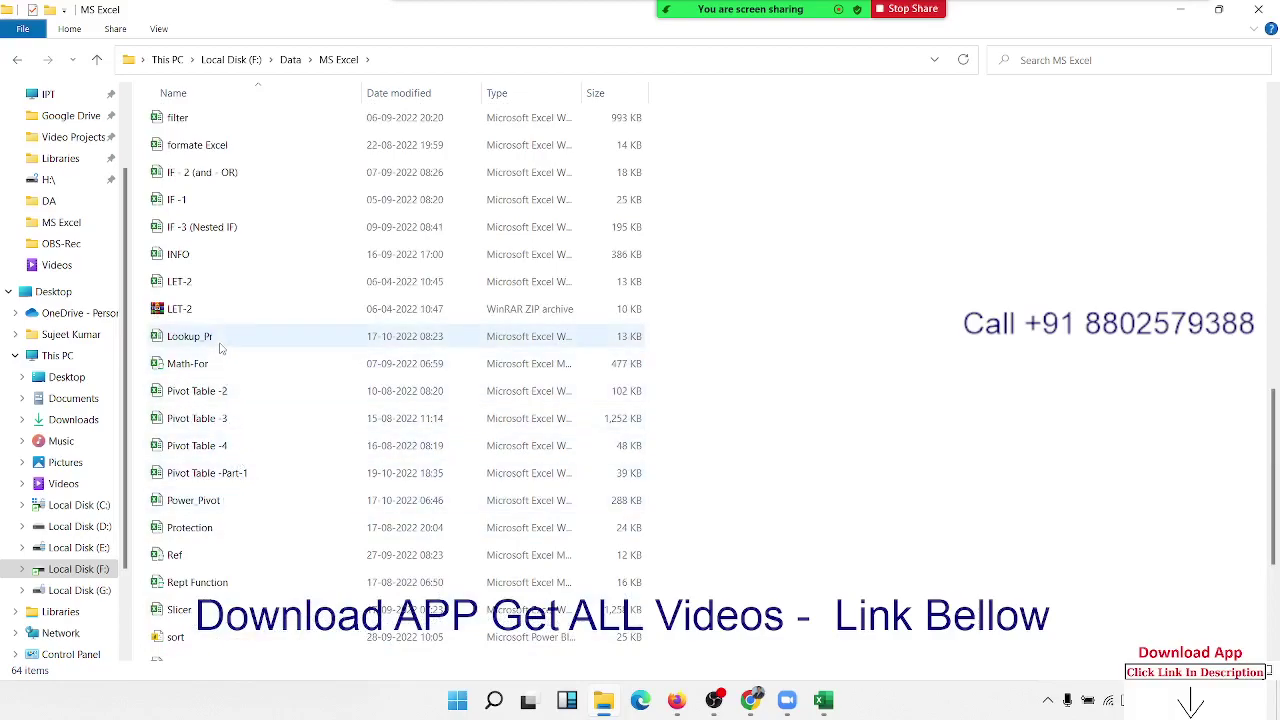
mouse_move(190, 336)
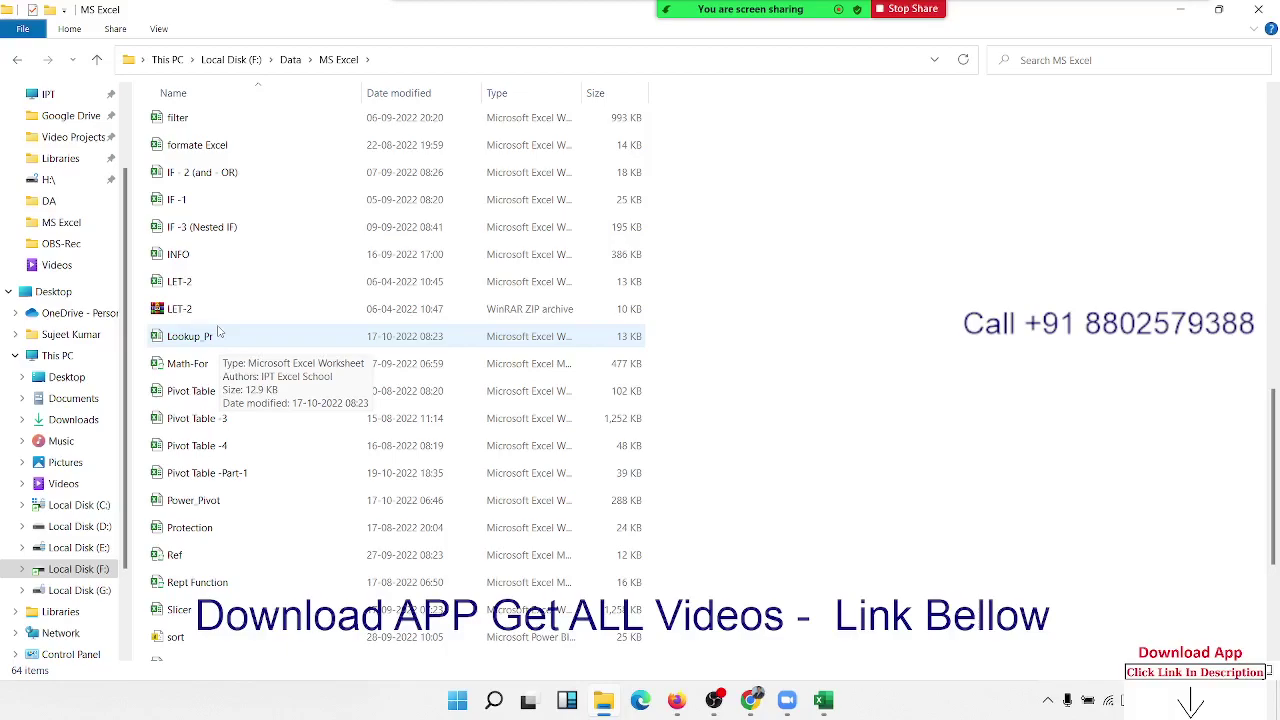
scroll(219, 331, up, 3)
scroll(246, 350, up, 3)
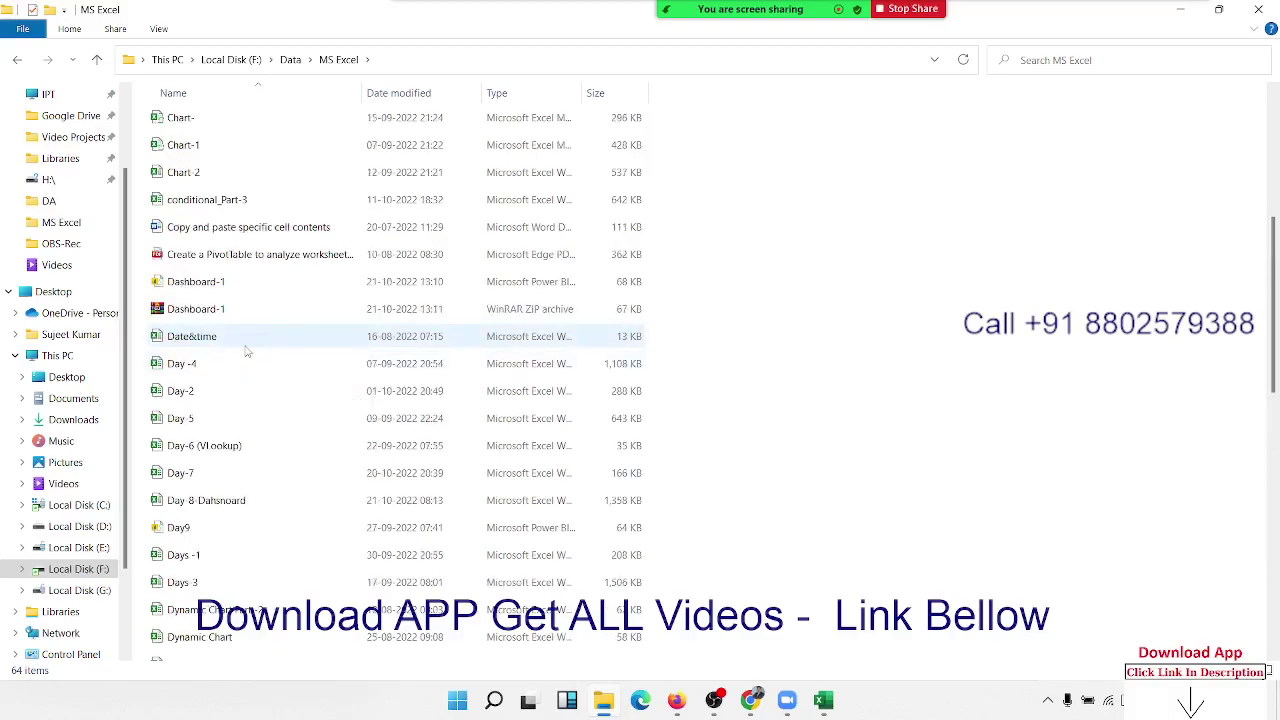
scroll(246, 350, up, 3)
scroll(246, 350, up, 2)
scroll(246, 350, down, 12)
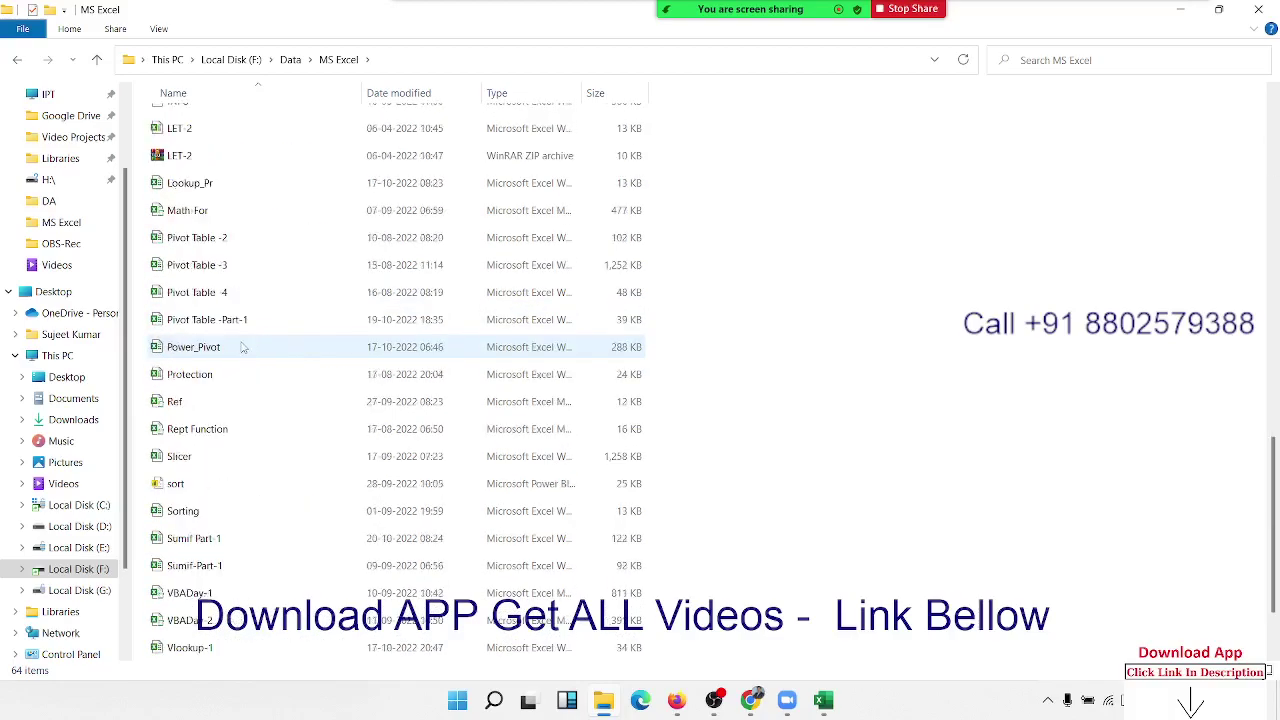
scroll(246, 350, down, 3)
Step: Go to F:\Data\VBA and open the B2-VBADay2Pro-1 workbook in Excel
click(235, 59)
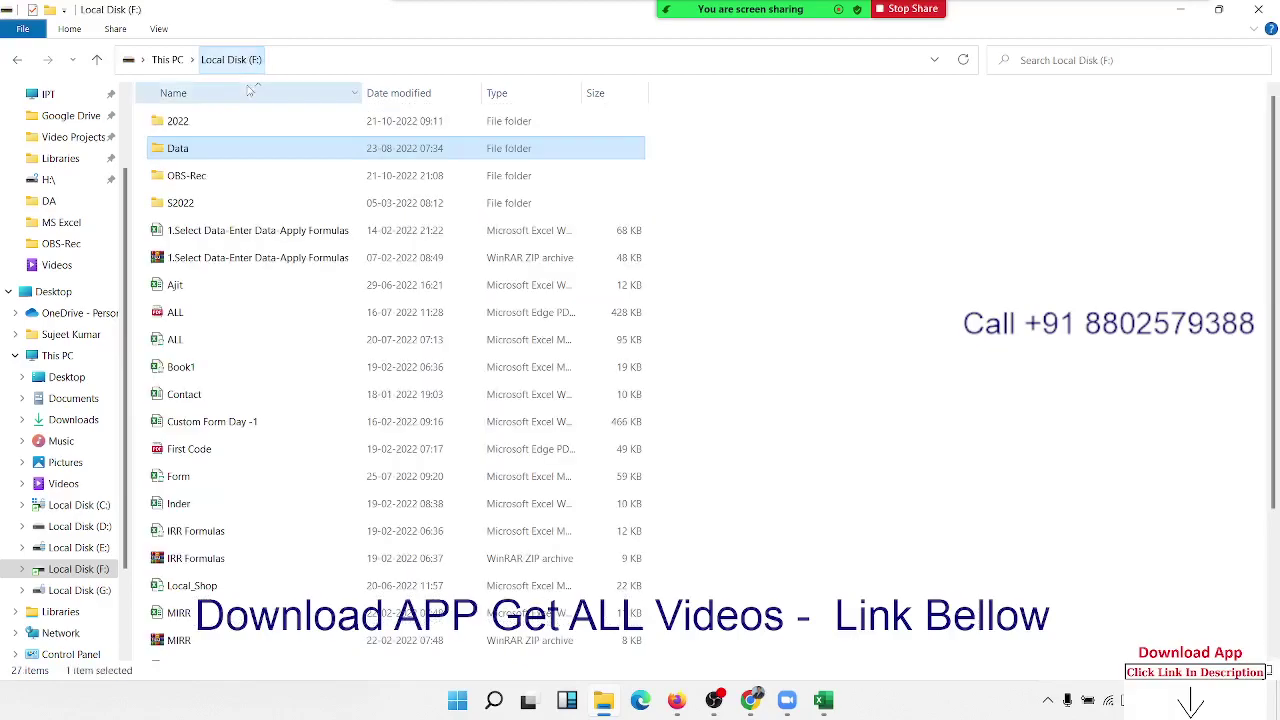
double_click(206, 150)
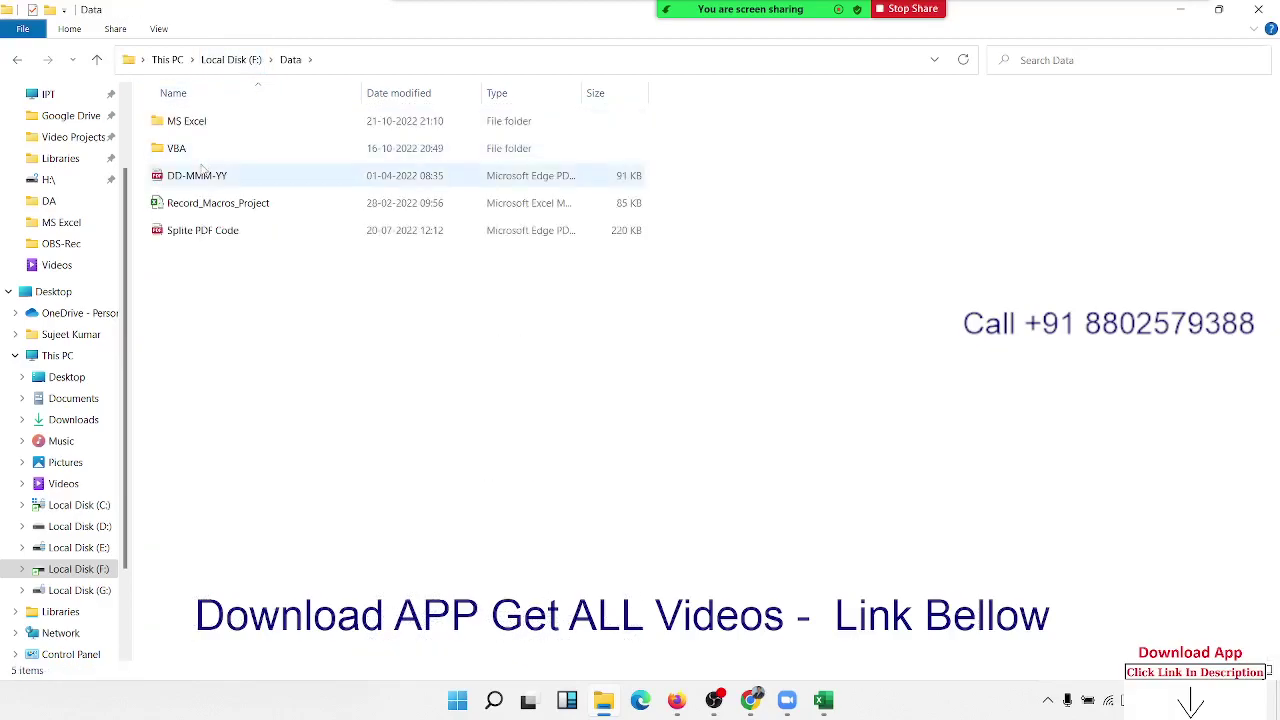
click(200, 122)
double_click(197, 157)
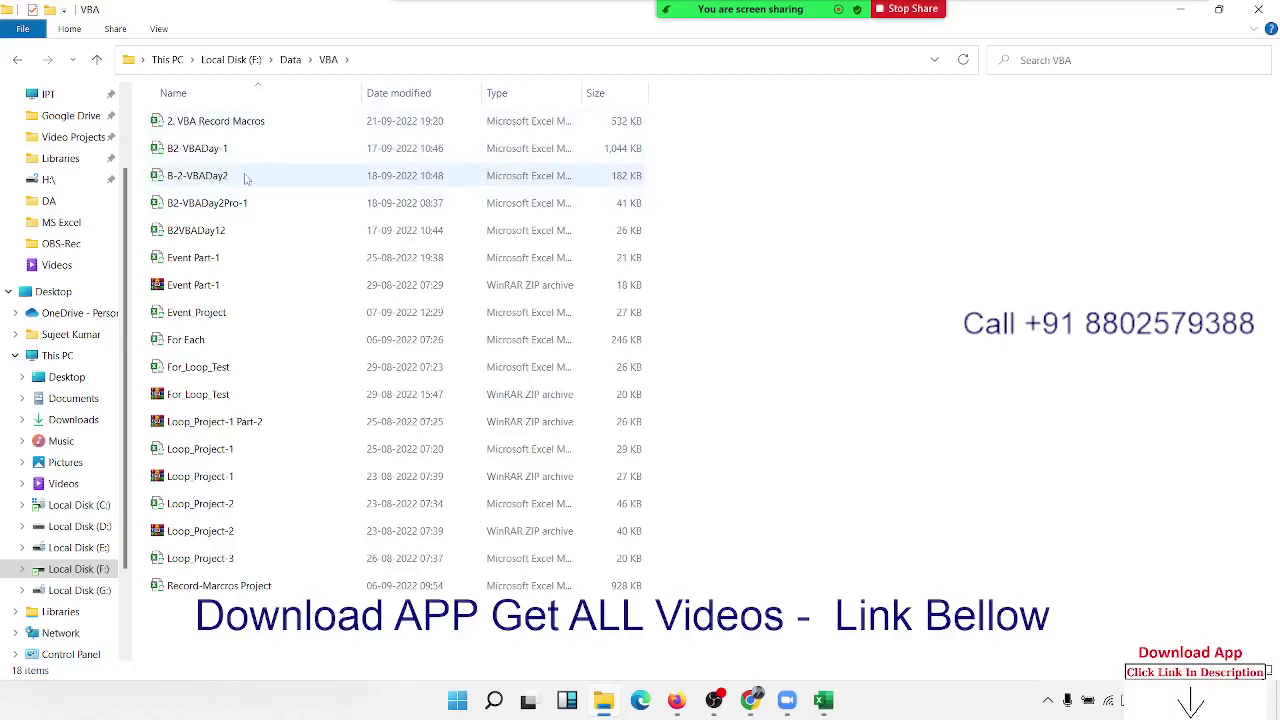
click(246, 213)
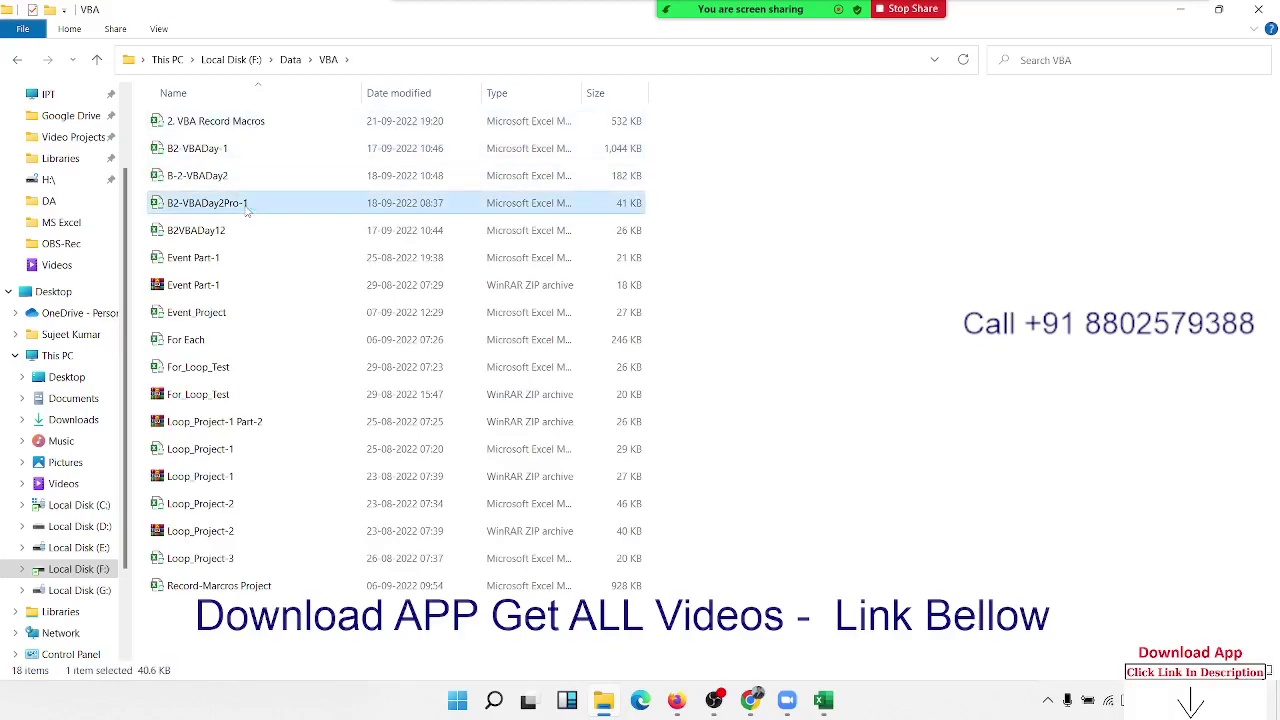
key(alt+Tab)
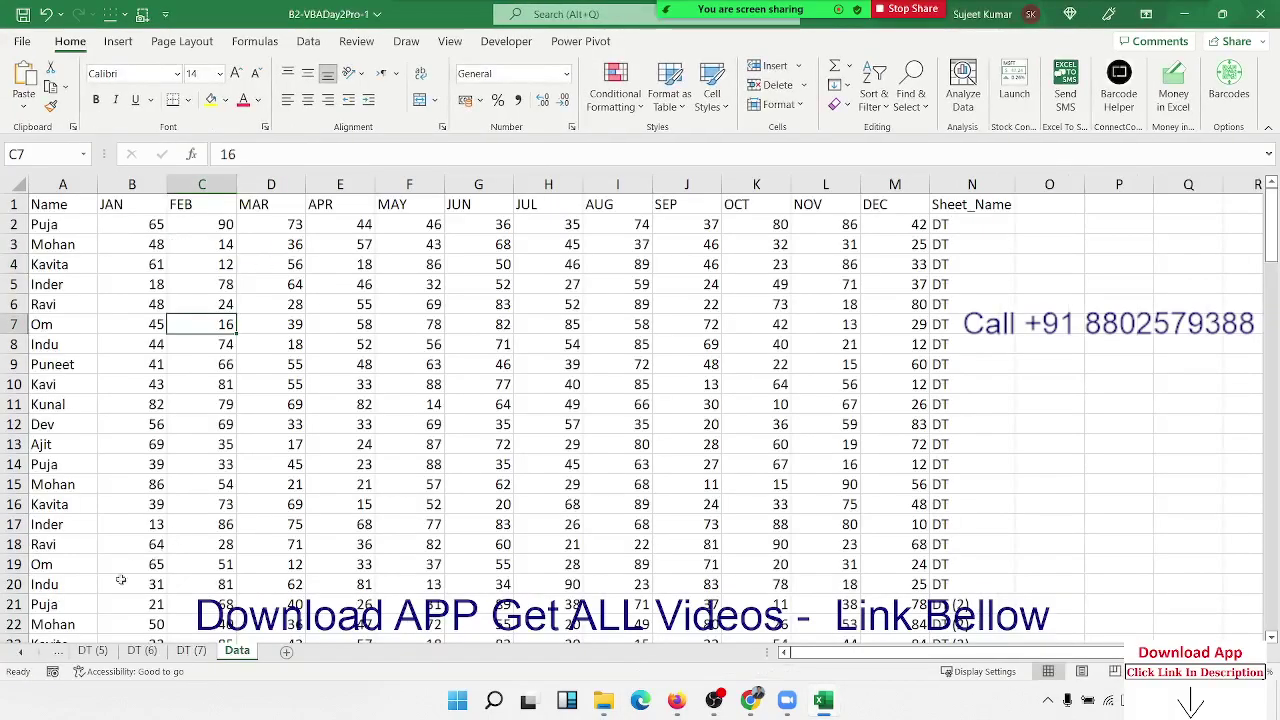
Step: Look through the DT, DT (2), DT (3) and DT (4) sheets
click(22, 651)
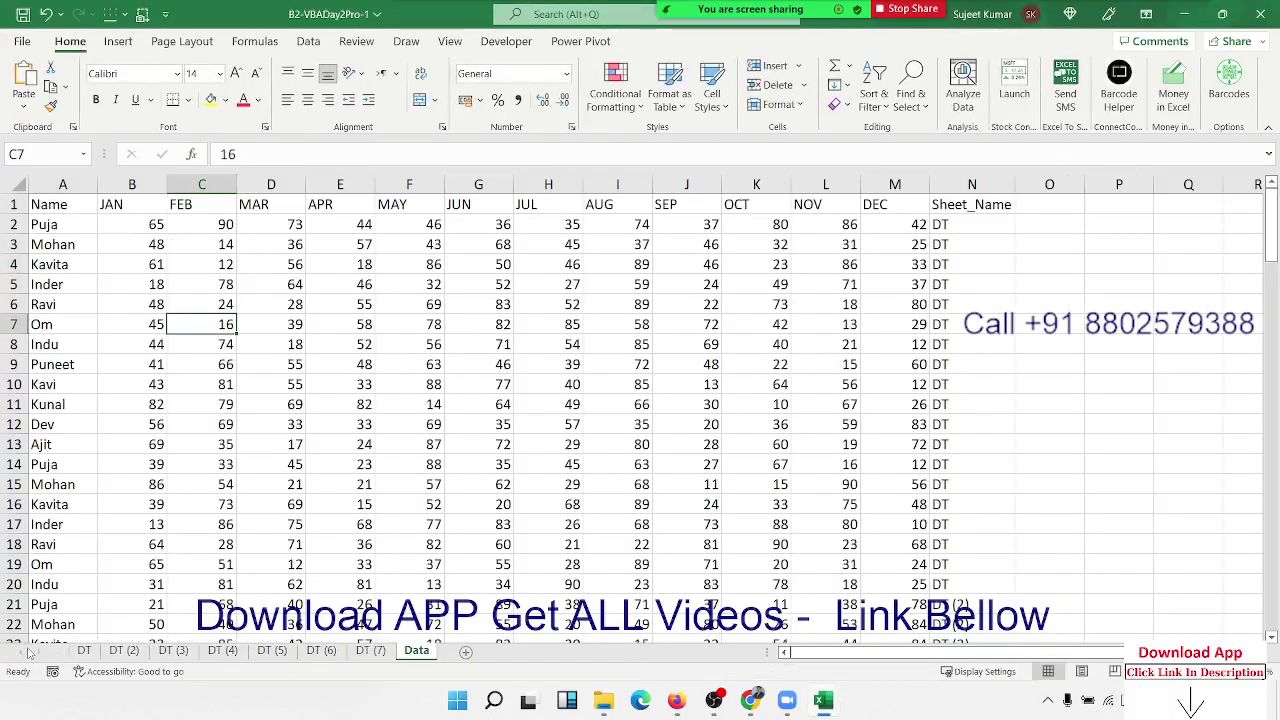
click(22, 651)
click(84, 651)
click(126, 651)
click(173, 651)
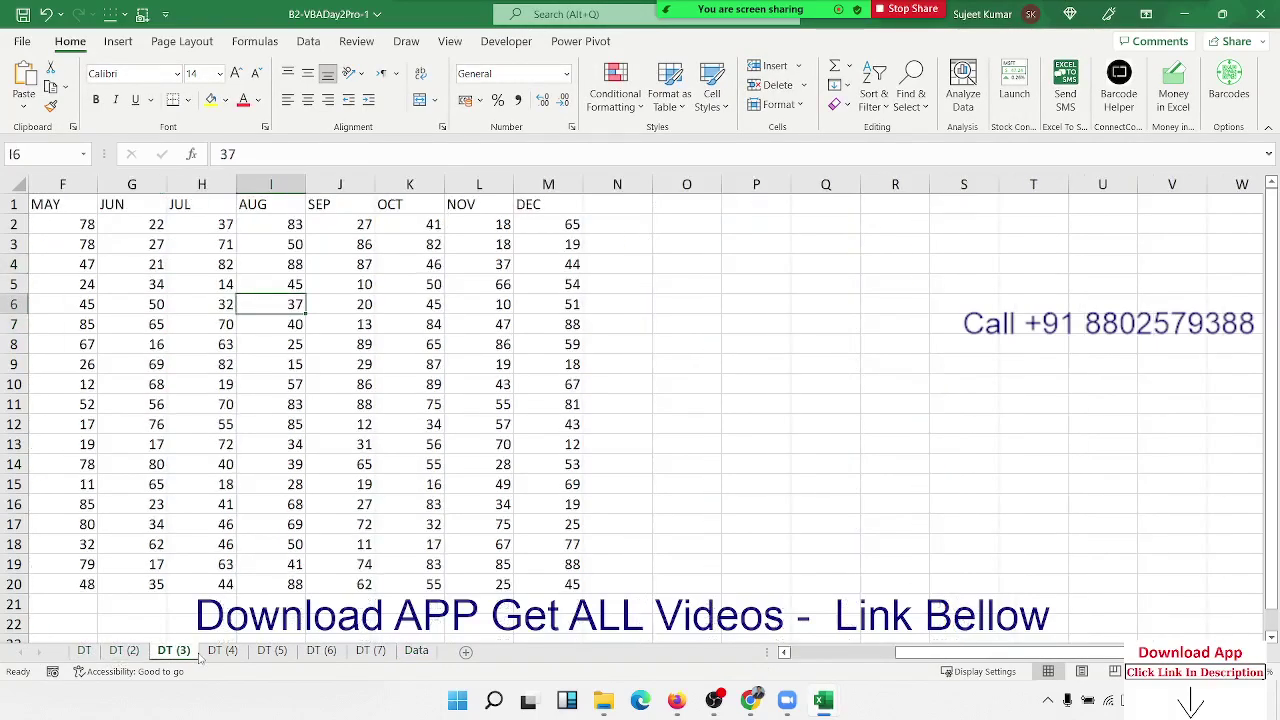
click(222, 651)
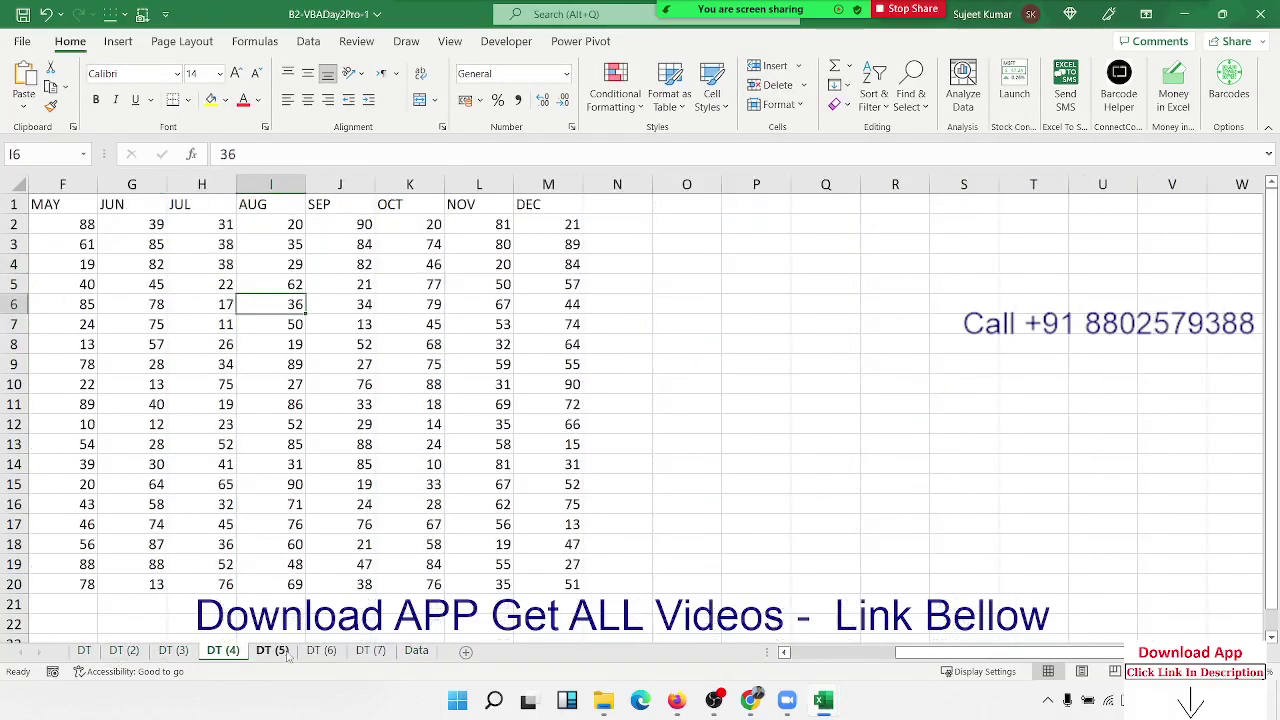
Step: Switch to the Data sheet and inspect its combined rows tagged by Sheet_Name
click(418, 651)
drag(84, 204, 966, 716)
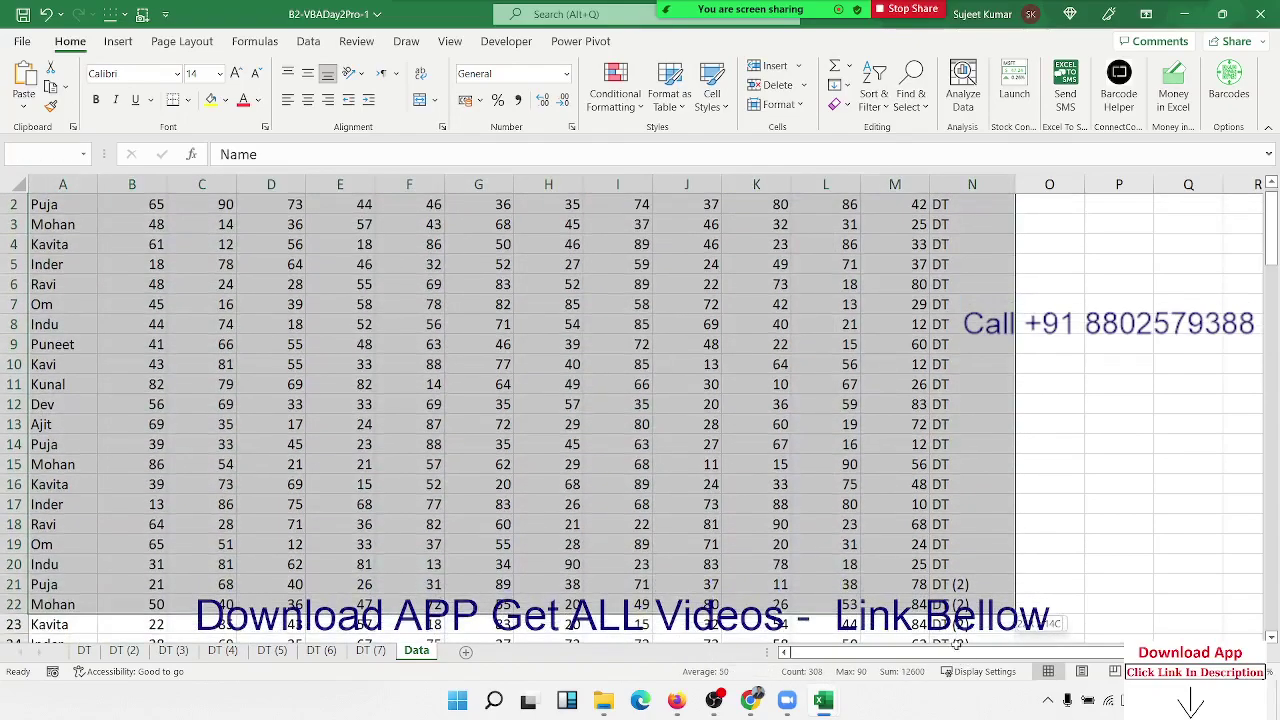
mouse_move(966, 716)
mouse_down()
mouse_move(946, 543)
mouse_move(947, 168)
mouse_up()
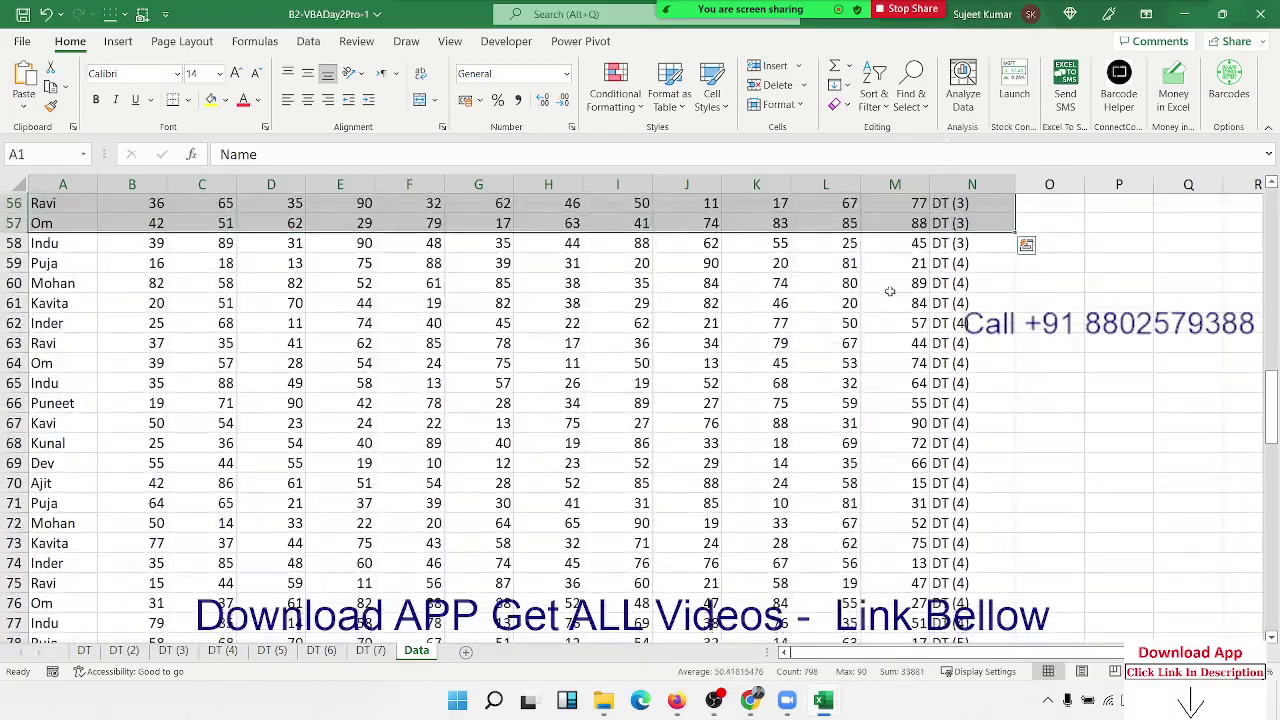
click(825, 384)
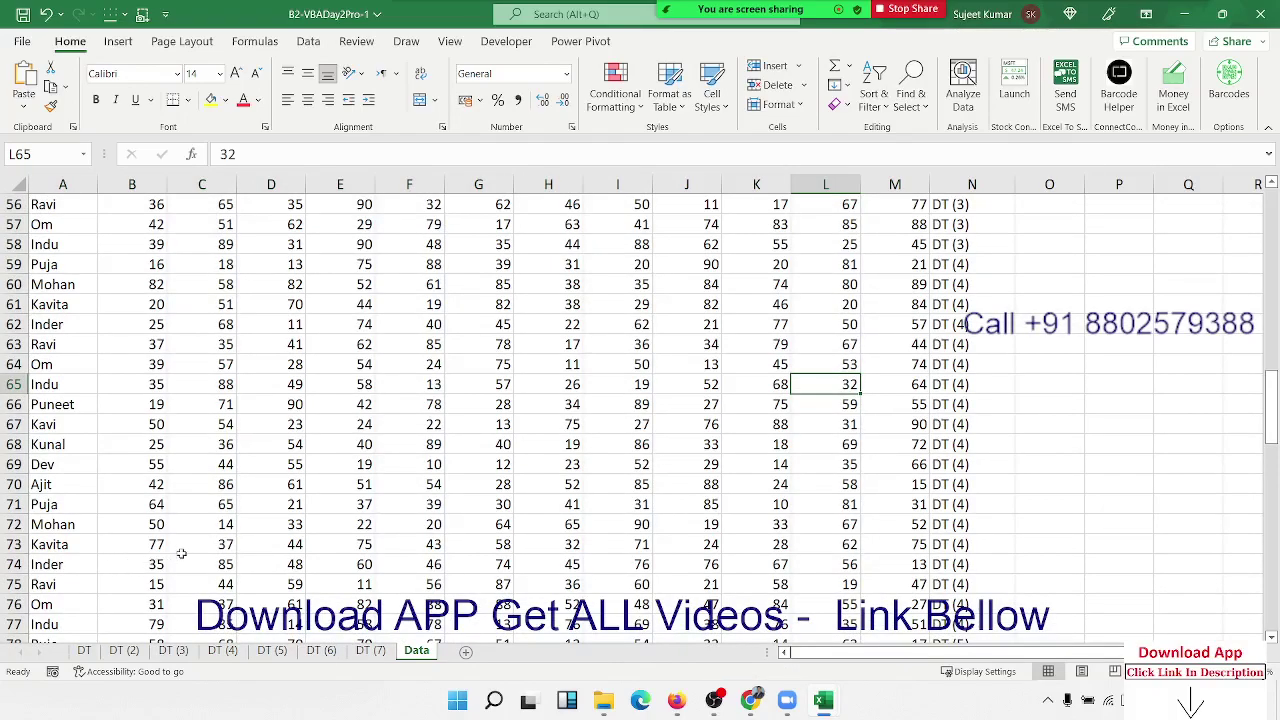
key(ctrl+Up)
Step: Check the table's extent from Name to Sheet_Name down to the last data row
key(ctrl+Left)
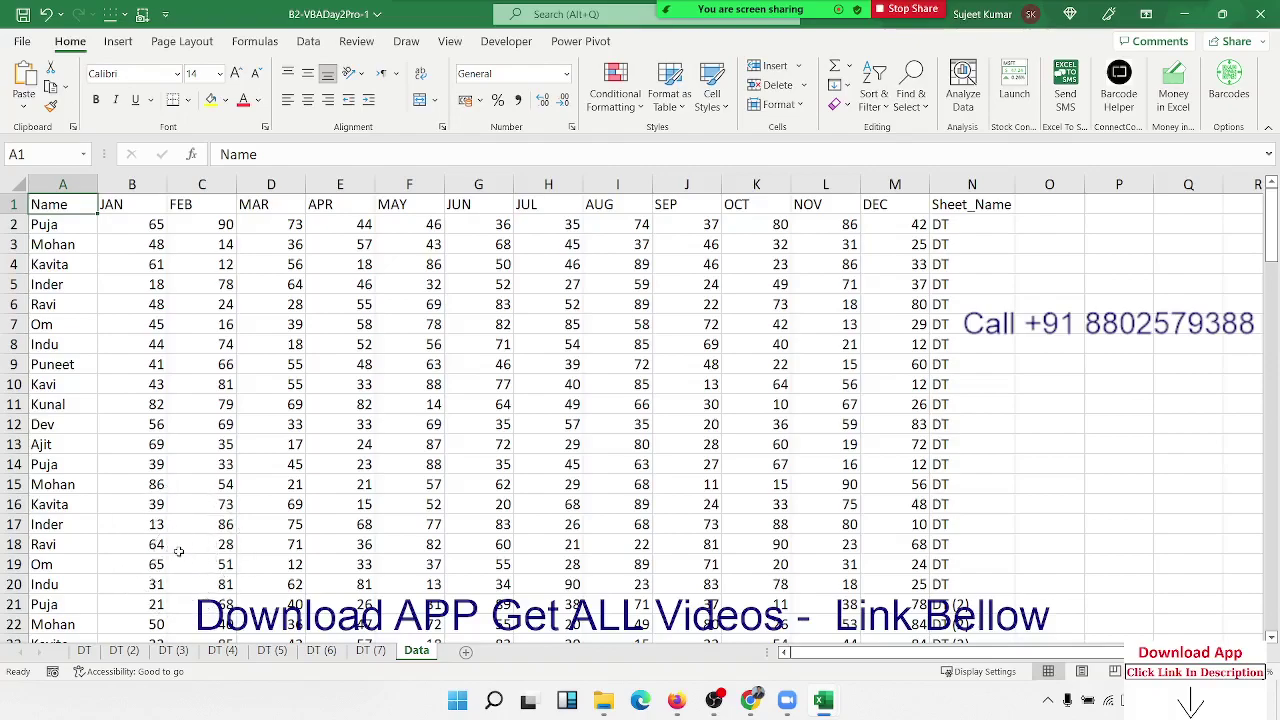
key(ctrl+Right)
key(ctrl+Down)
key(ctrl+Left)
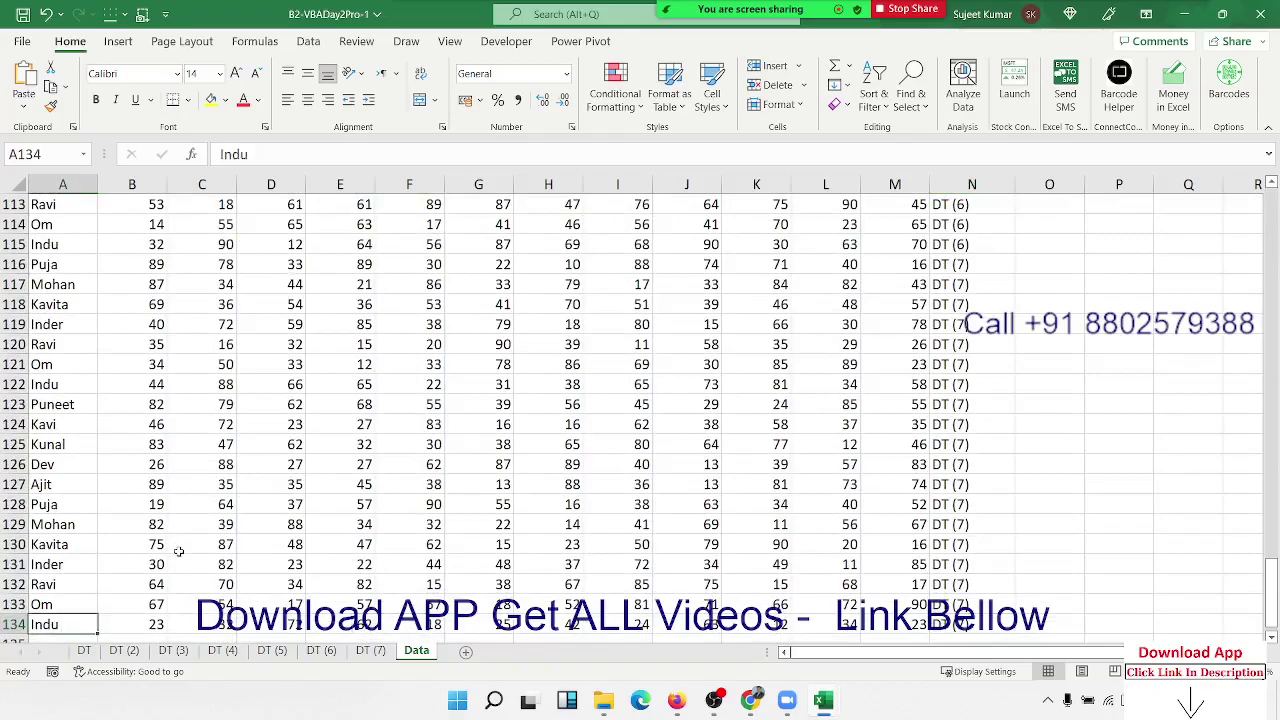
key(ctrl+Up)
Step: Select data rows A2:N134 and delete them, keeping only the header row
key(Down)
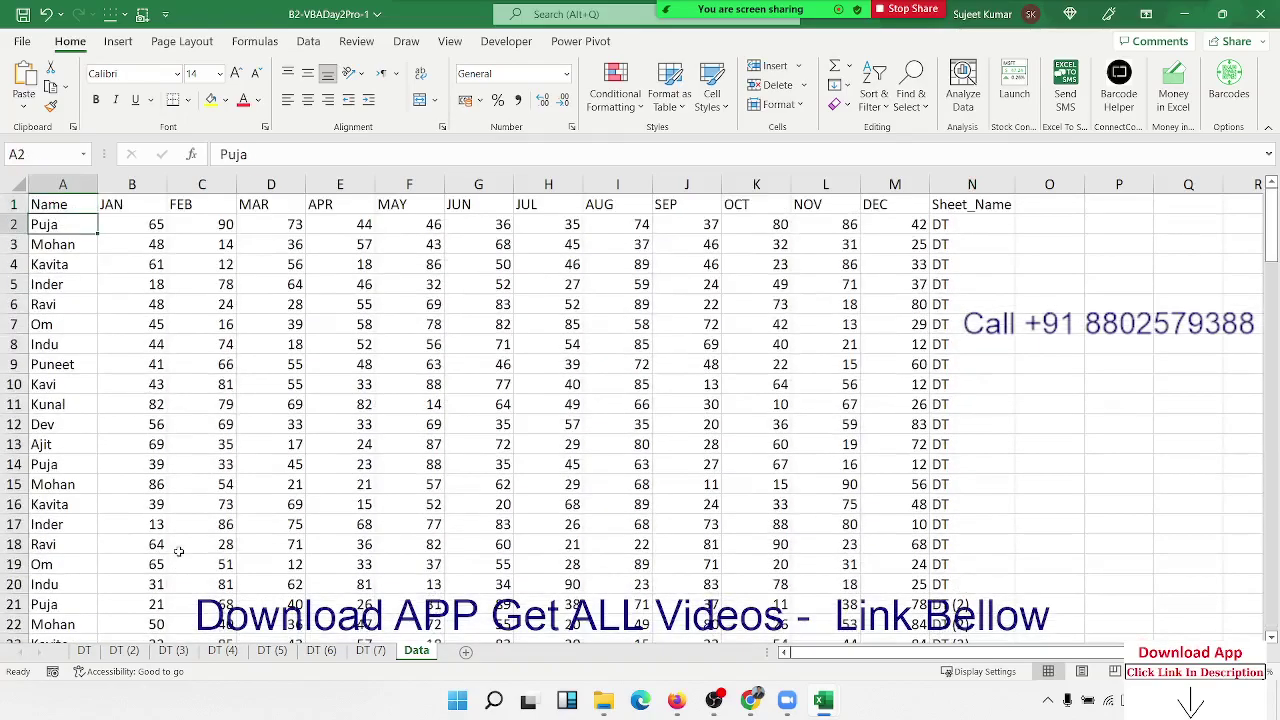
key(ctrl+Right)
key(ctrl+shift+Down)
key(ctrl+shift+Left)
key(Delete)
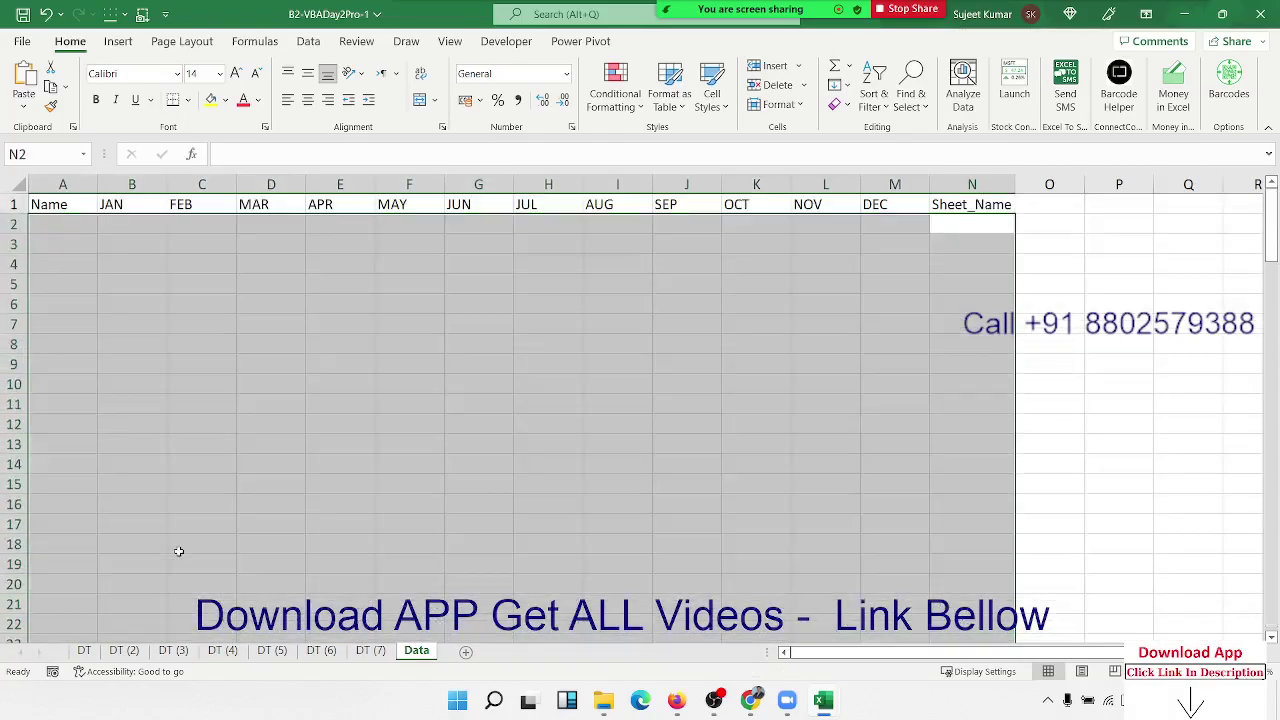
key(Up)
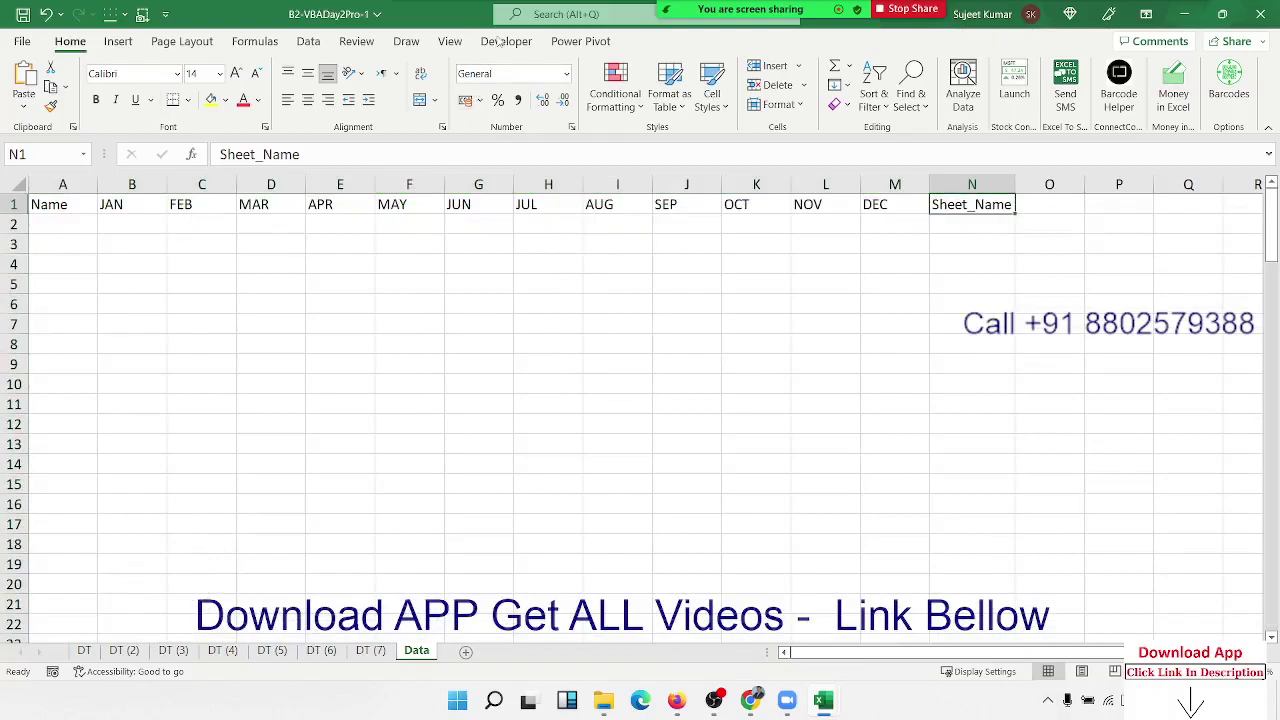
Step: Run the Pro_1 macro from the Developer Macros list to refill the Data sheet
click(506, 41)
click(58, 85)
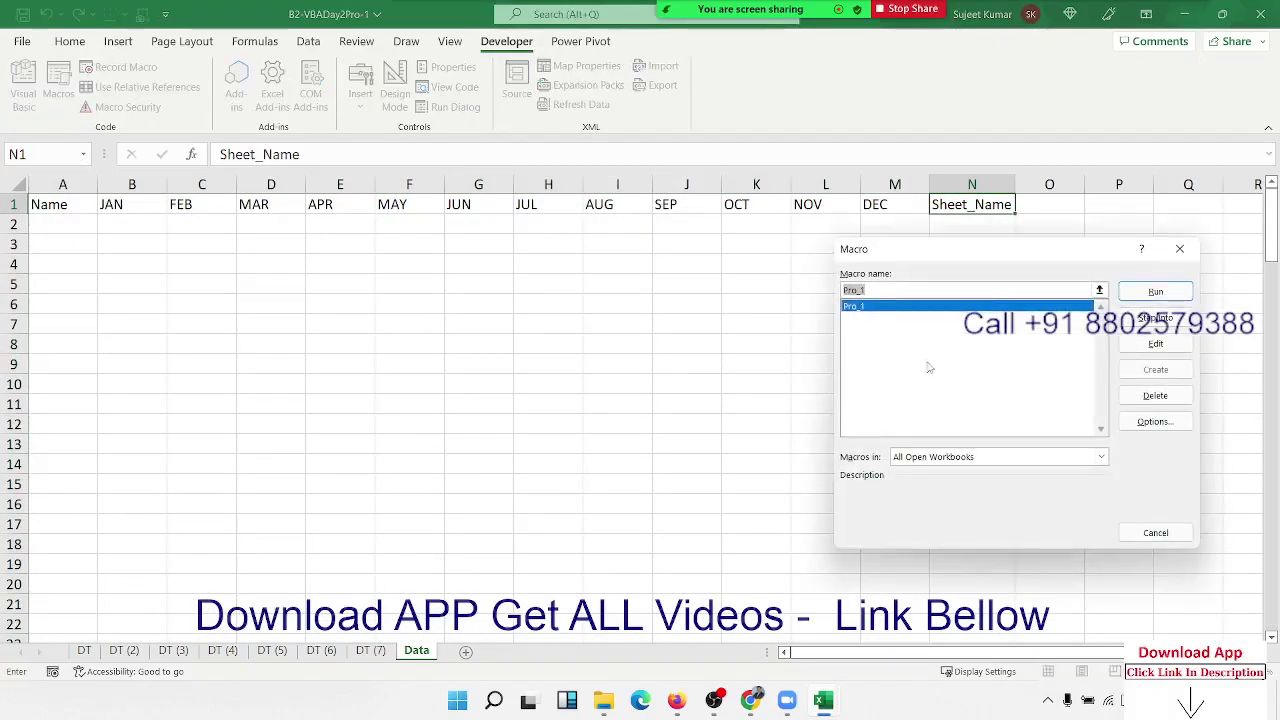
click(1149, 294)
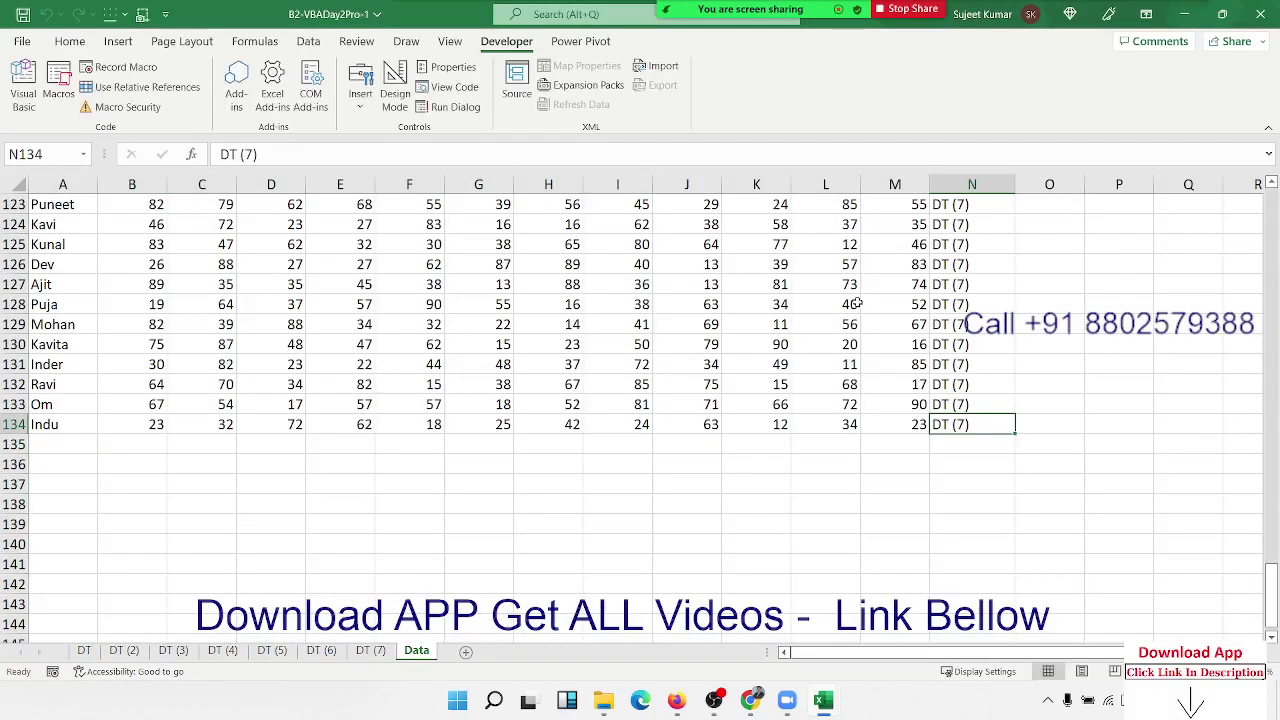
Step: Select the refilled rows A2:N134 and delete them, returning to A1
key(ctrl+Left)
key(ctrl+Up)
key(Down)
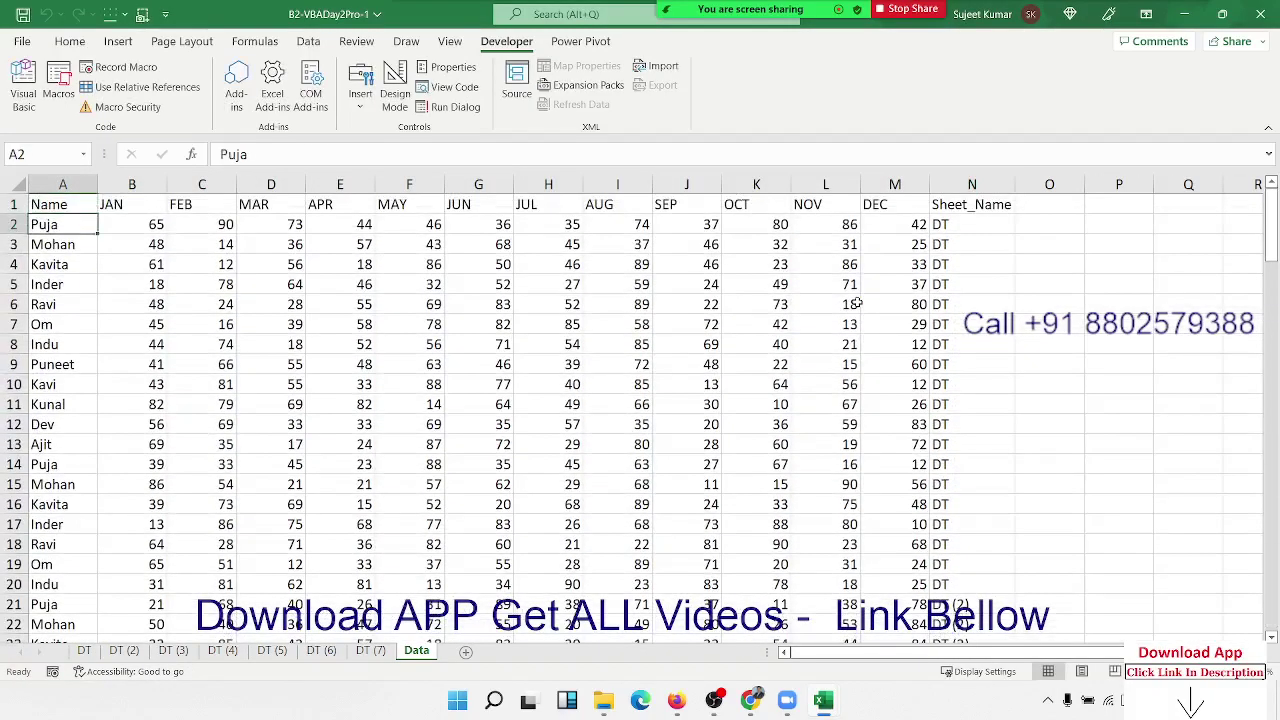
key(ctrl+shift+Right)
key(ctrl+shift+Down)
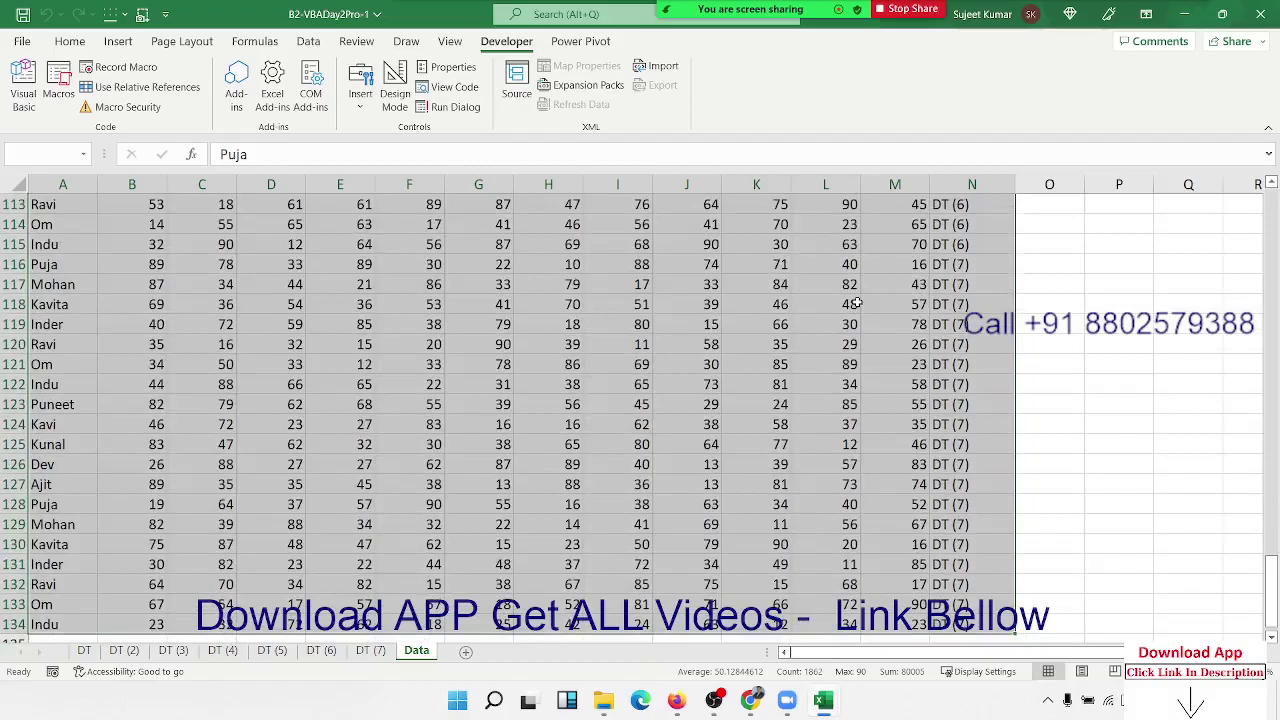
key(ctrl+Up)
key(Down)
key(ctrl+shift+Right)
key(ctrl+shift+Down)
key(Delete)
key(ctrl+Home)
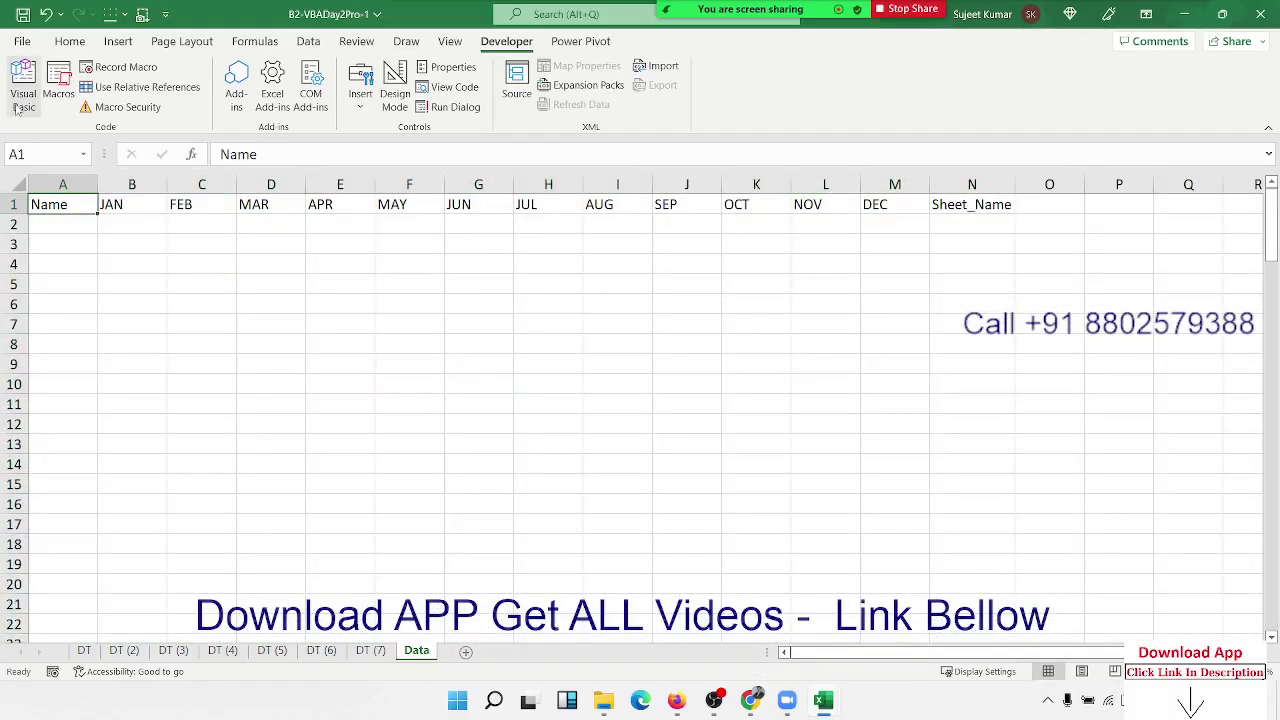
click(16, 110)
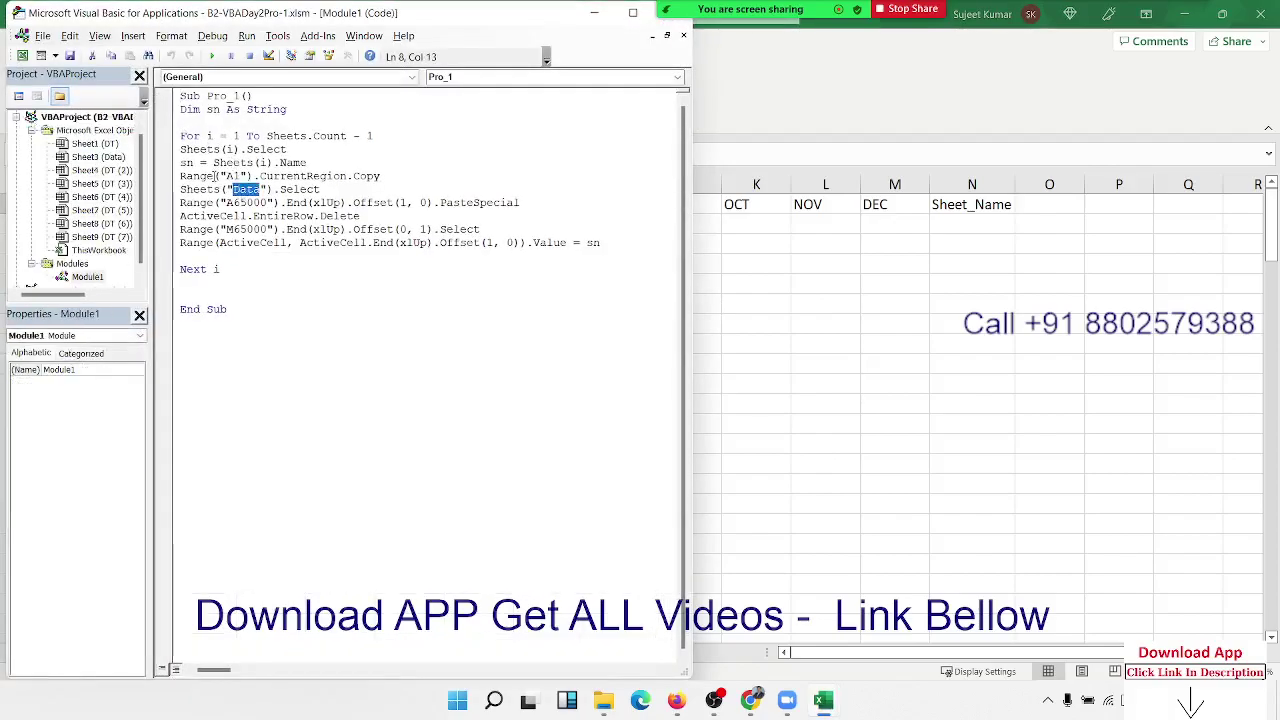
drag(181, 149, 294, 163)
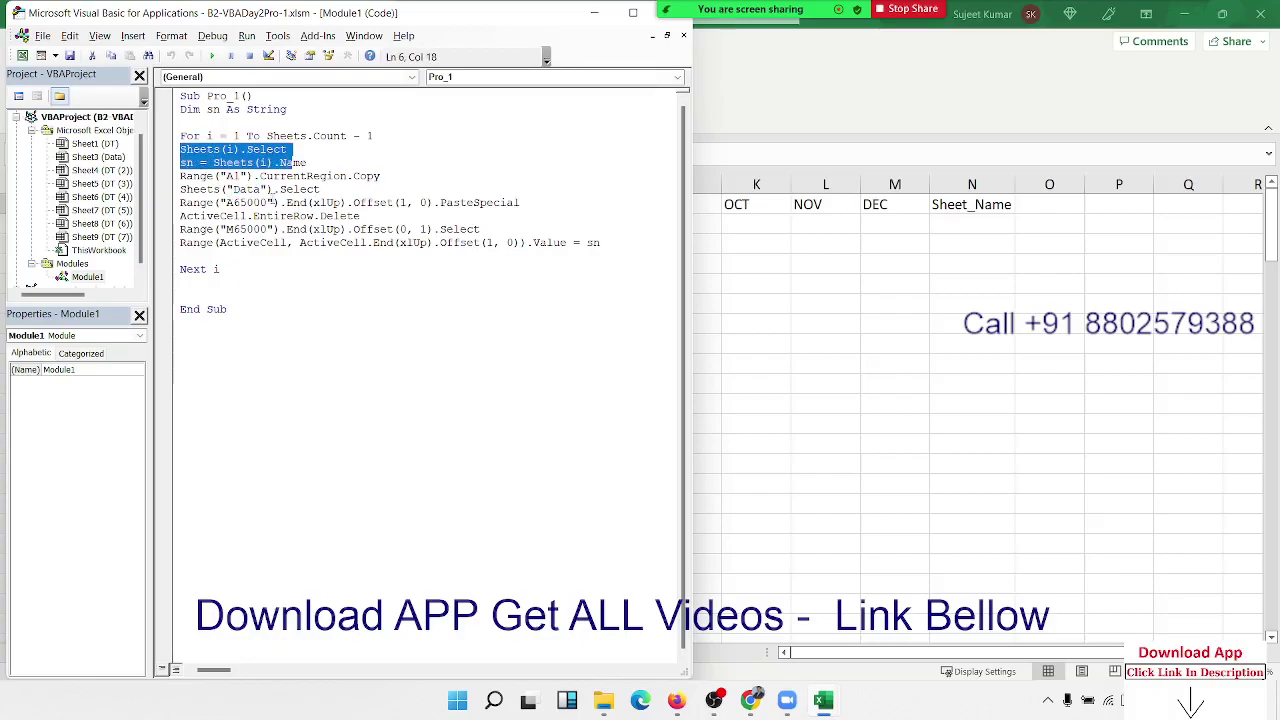
click(272, 202)
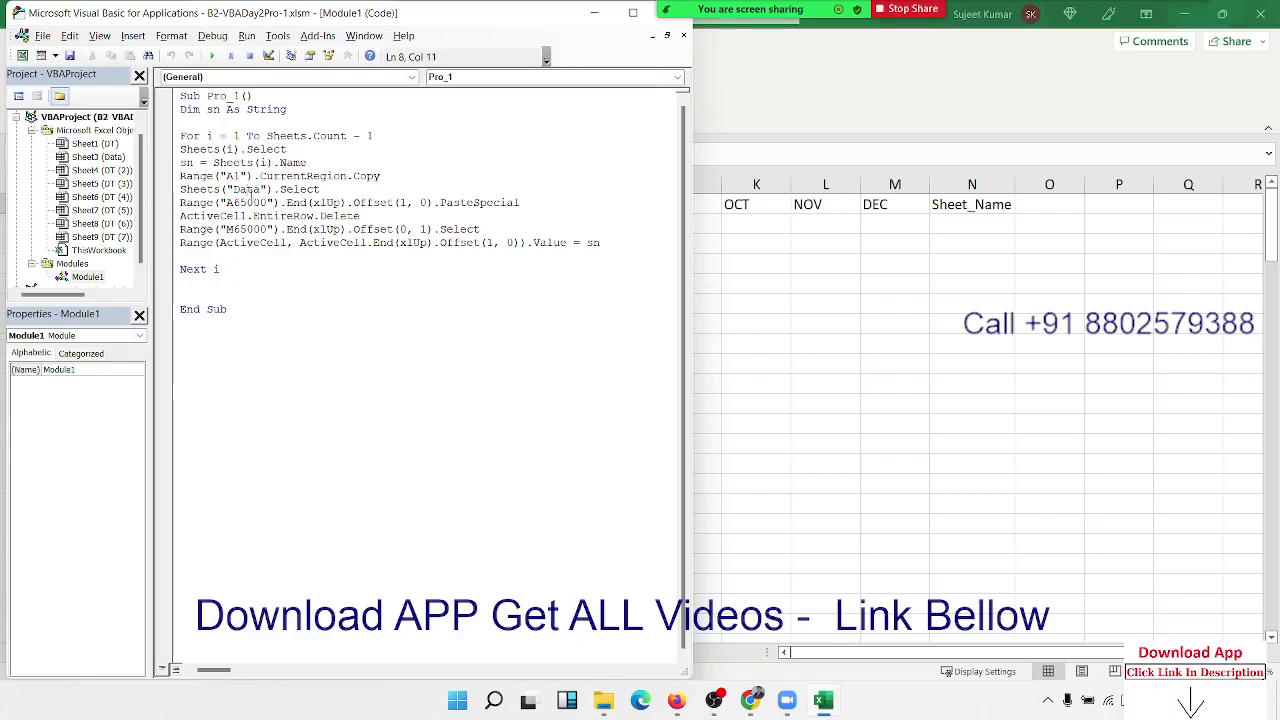
click(252, 202)
click(256, 215)
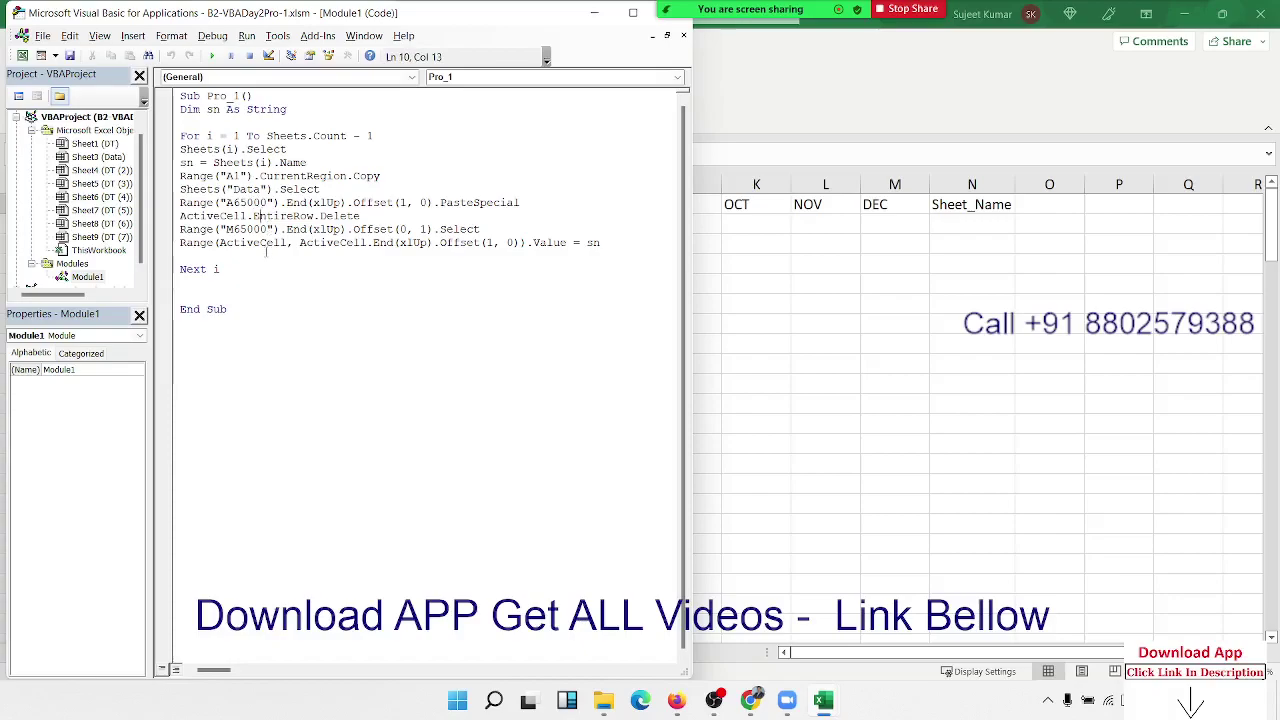
click(266, 255)
drag(250, 273, 159, 120)
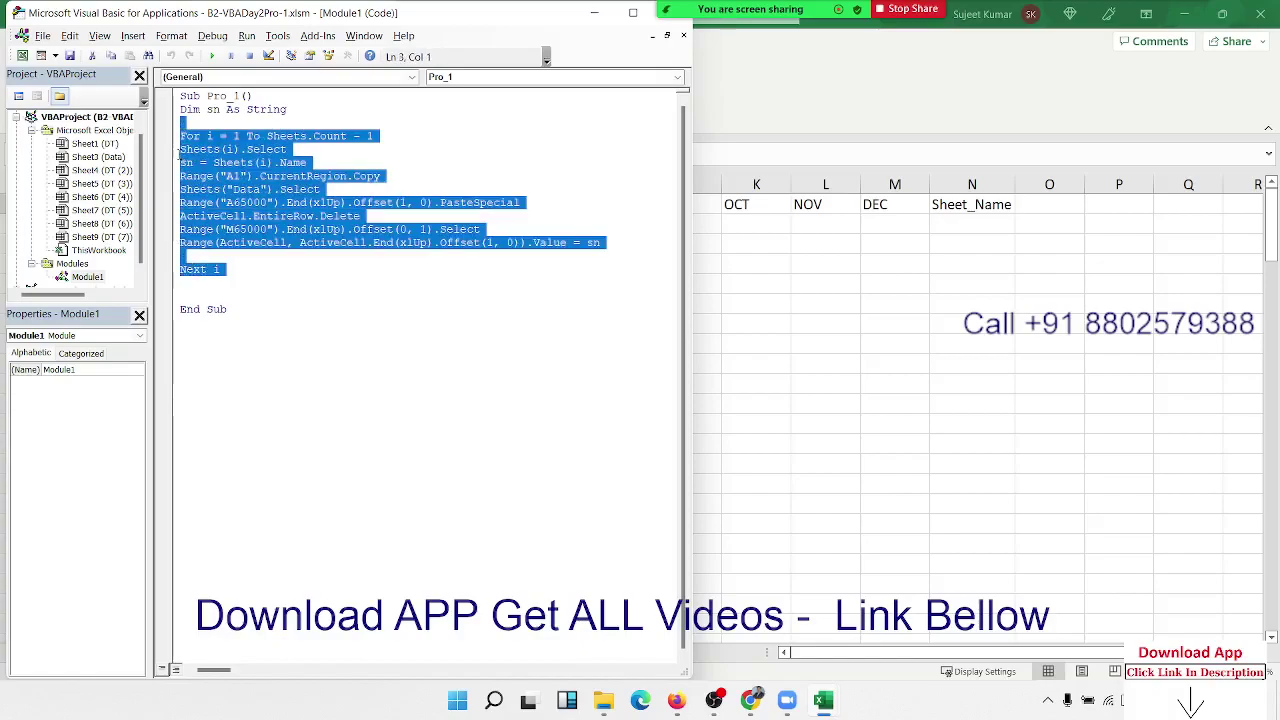
mouse_move(441, 20)
mouse_down()
mouse_move(437, 35)
mouse_move(600, 235)
mouse_up()
key(alt+F11)
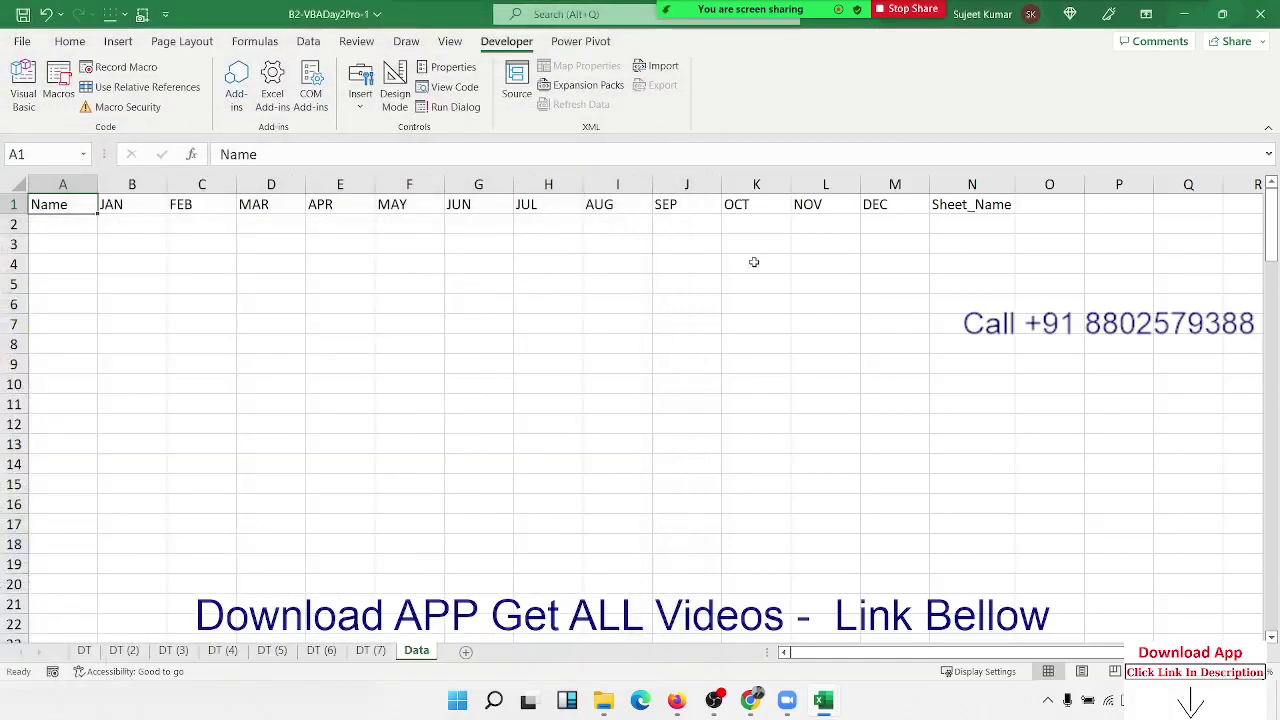
Step: Close B2-VBADay2Pro-1, choosing Don't Save to discard the changes
click(792, 323)
click(1259, 14)
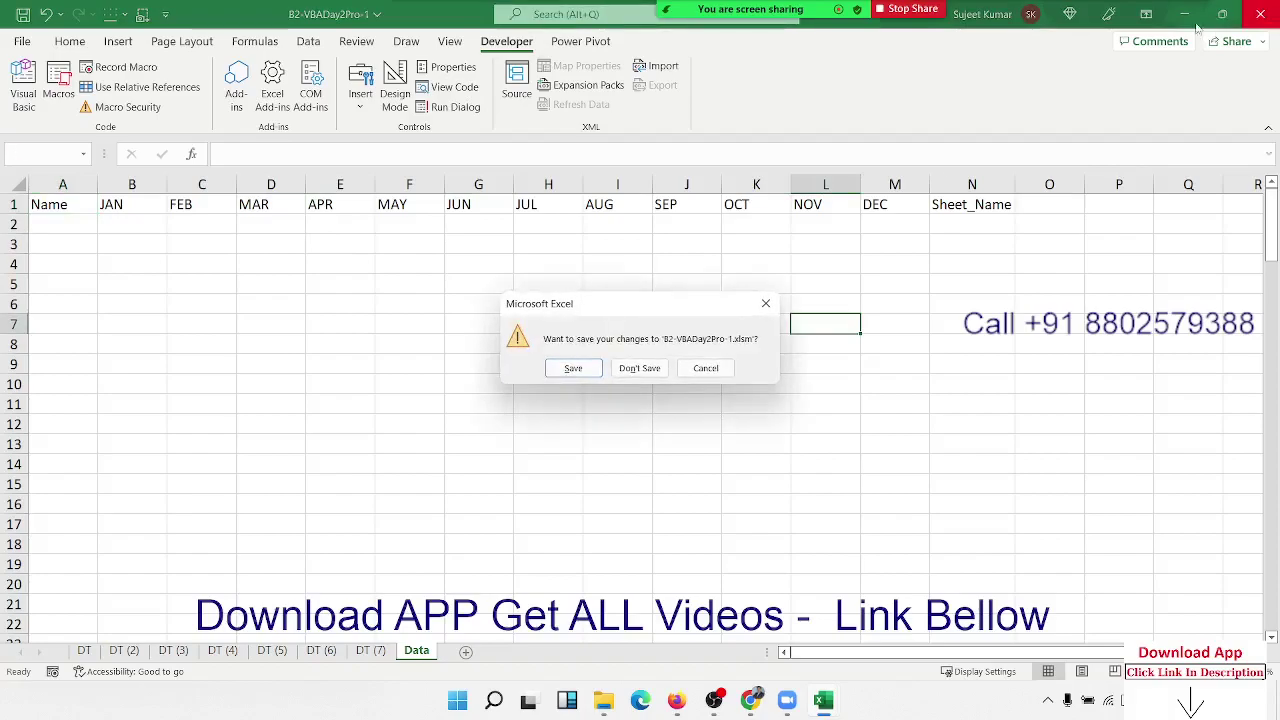
click(636, 369)
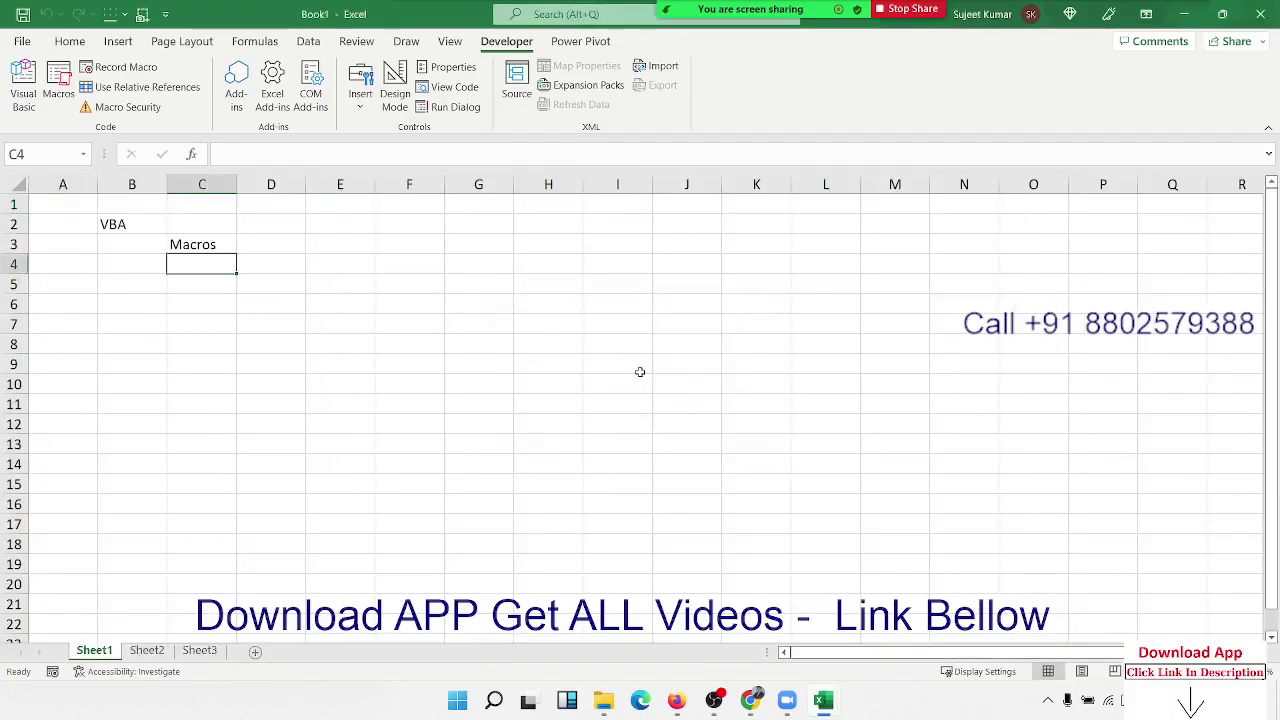
Step: Move around the VBA and Macros labels in Book1
key(Up)
key(Right)
key(Down)
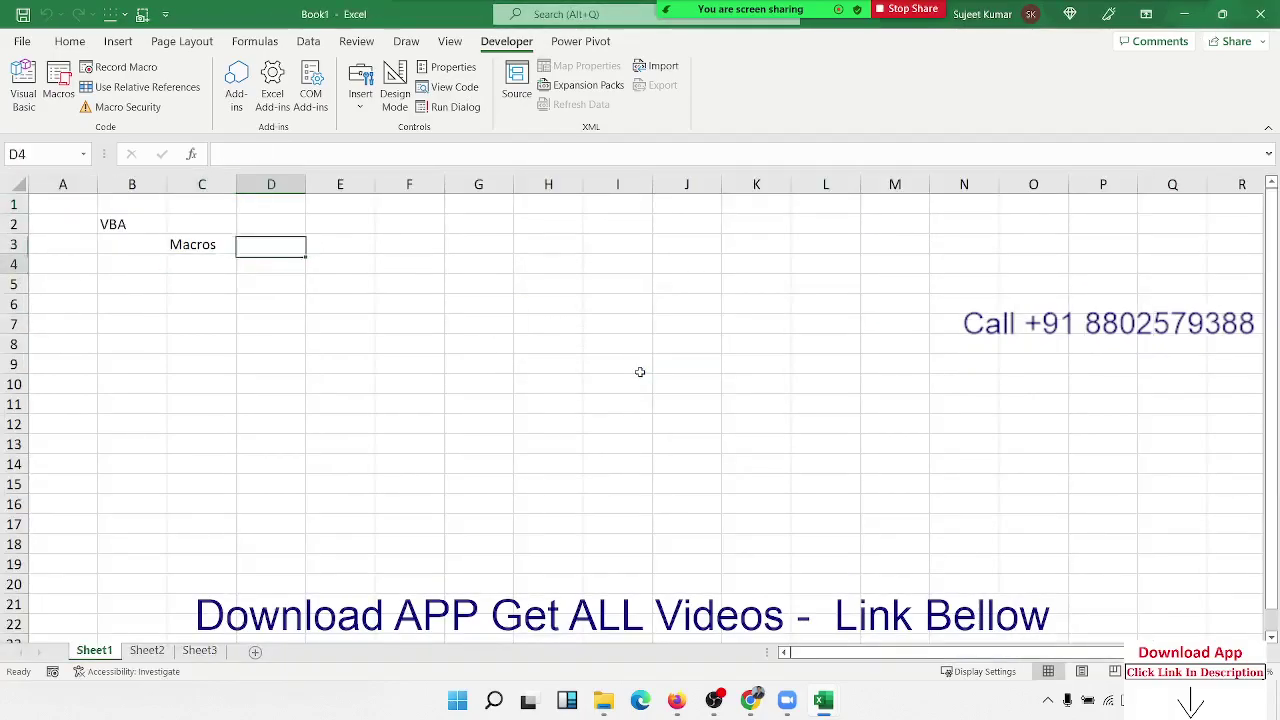
key(ctrl+Down)
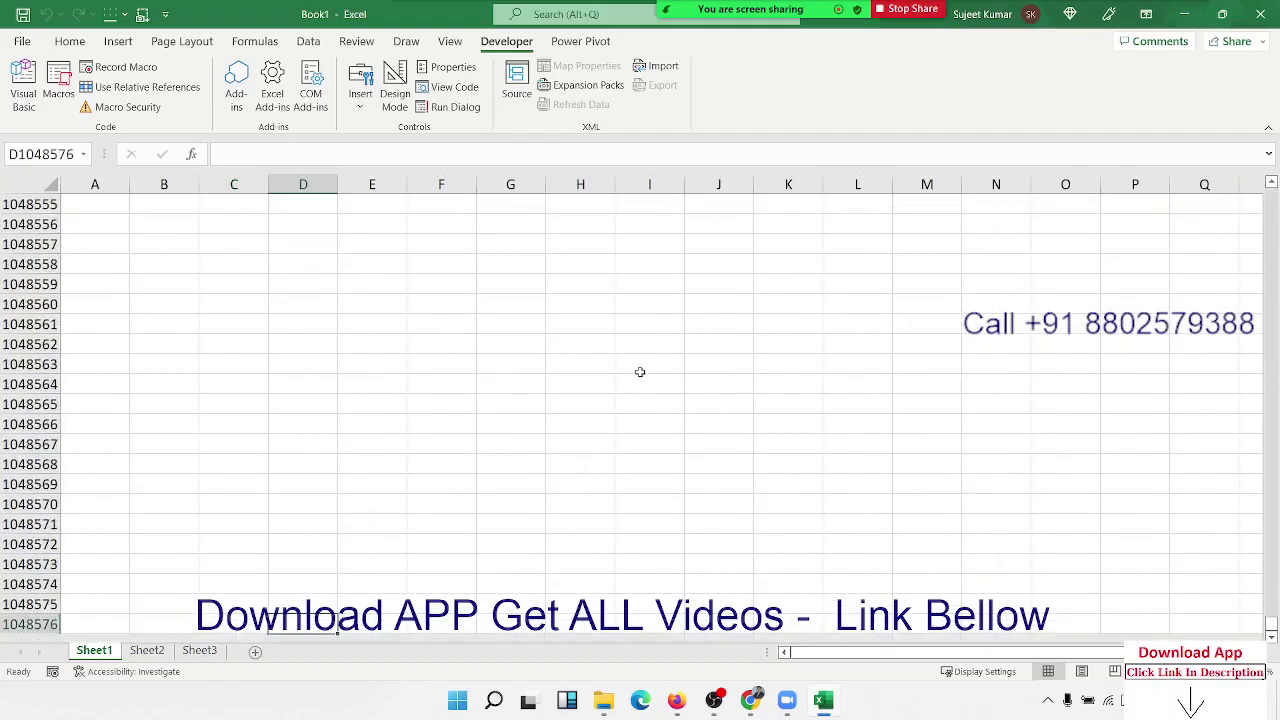
key(ctrl+Up)
key(Left)
key(Left)
Step: Enter the label Function in C6, below the Macros note
key(Down)
key(Down)
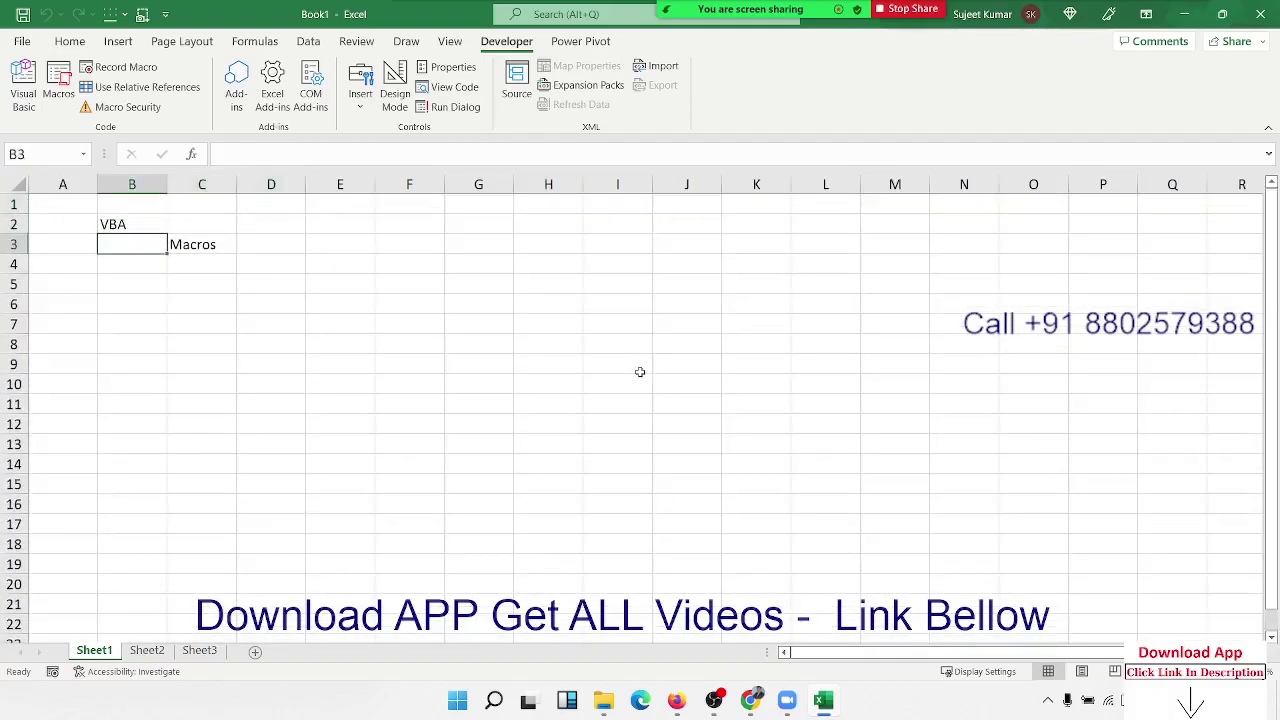
key(Right)
key(Right)
key(Down)
key(Down)
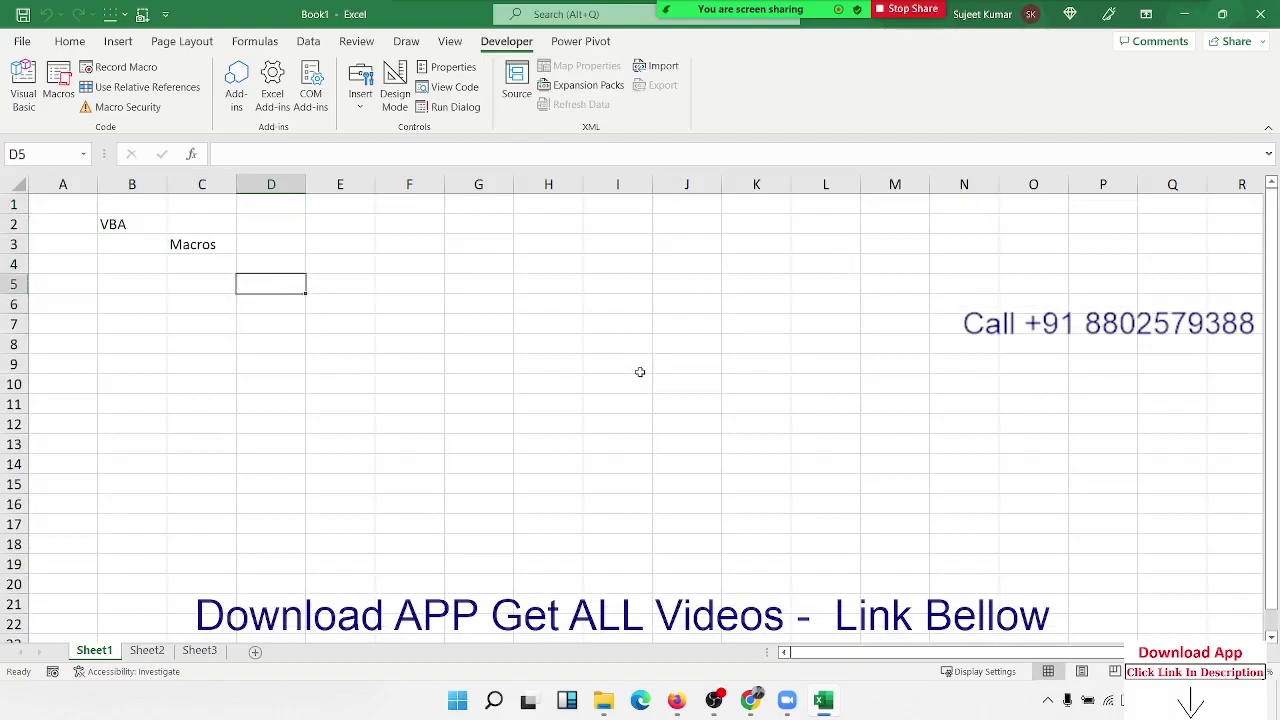
key(Down)
key(Left)
key(Left)
key(Up)
key(Right)
key(Up)
key(Up)
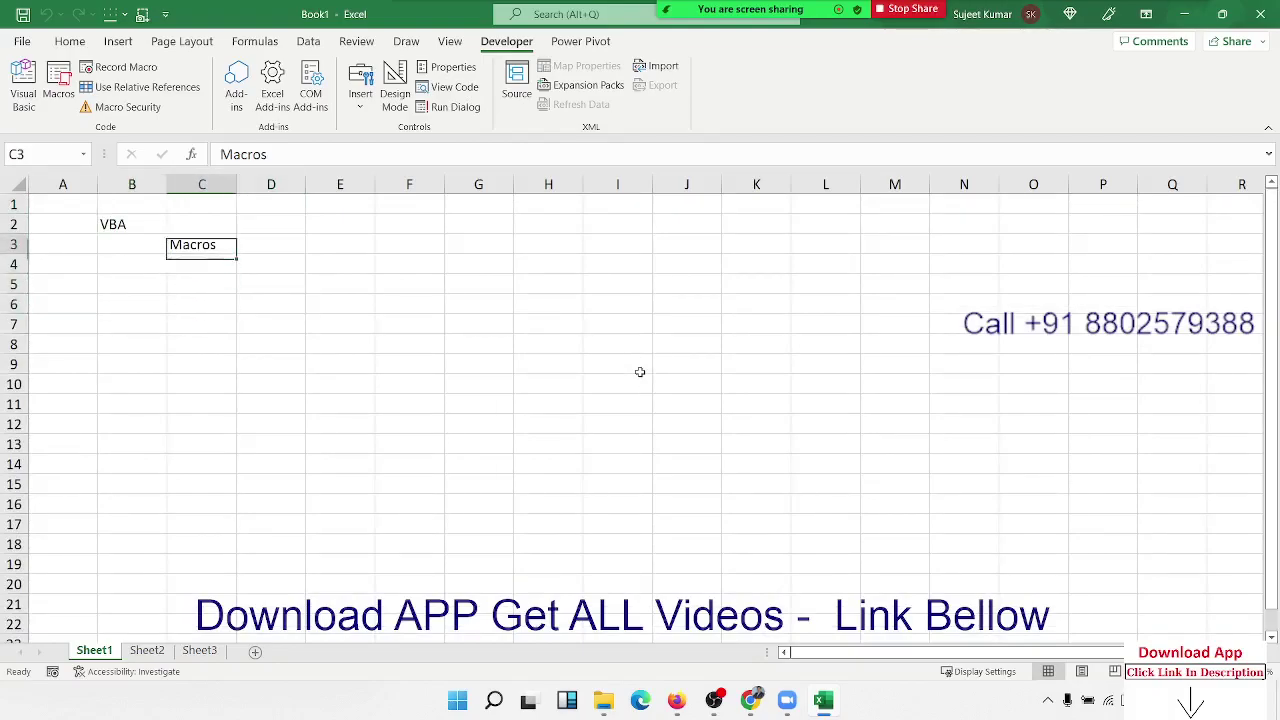
key(Down)
Step: Start a =vl formula in E7, then cancel it
key(Down)
key(Down)
text(F)
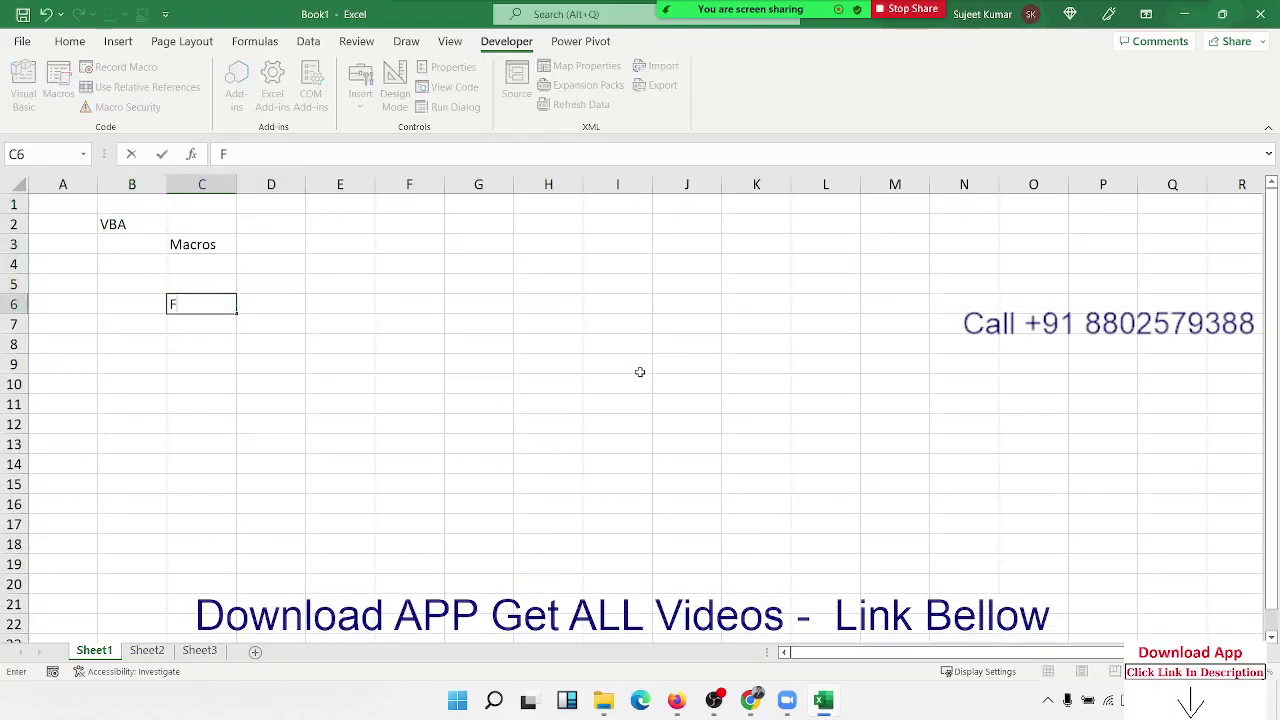
text(unction)
key(ctrl+Return)
key(Right)
key(Right)
key(Down)
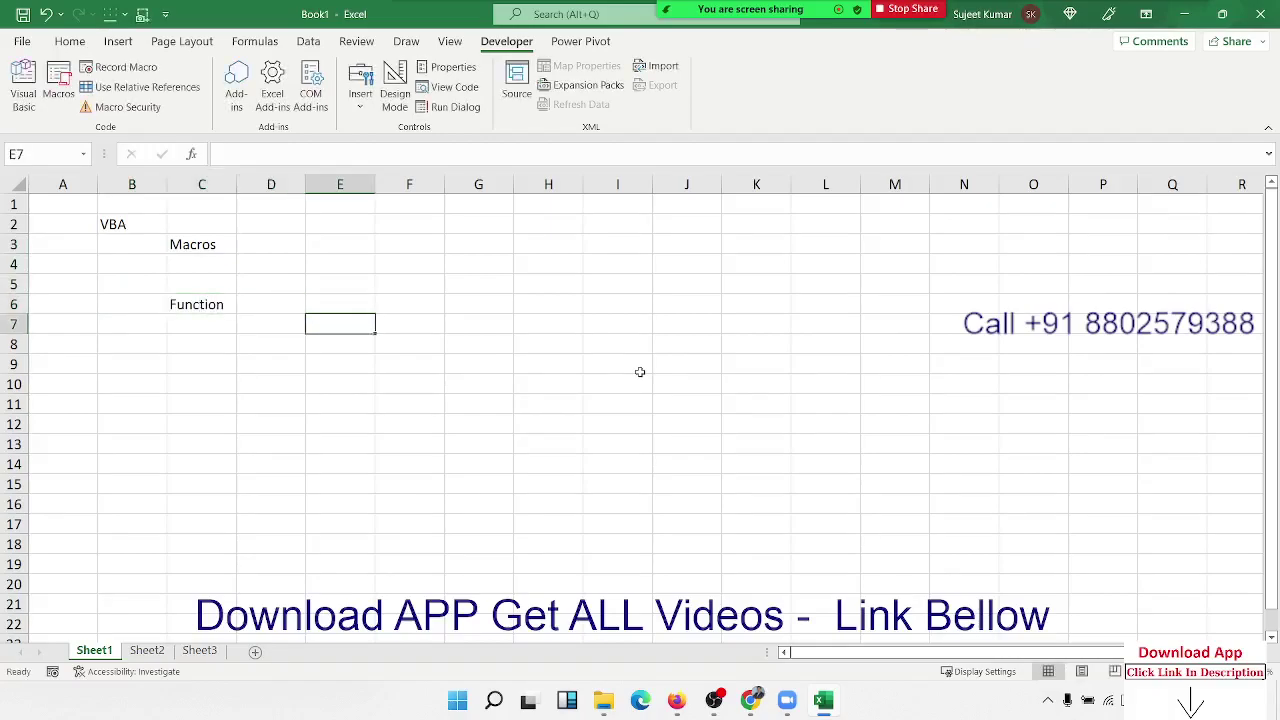
text(=vl)
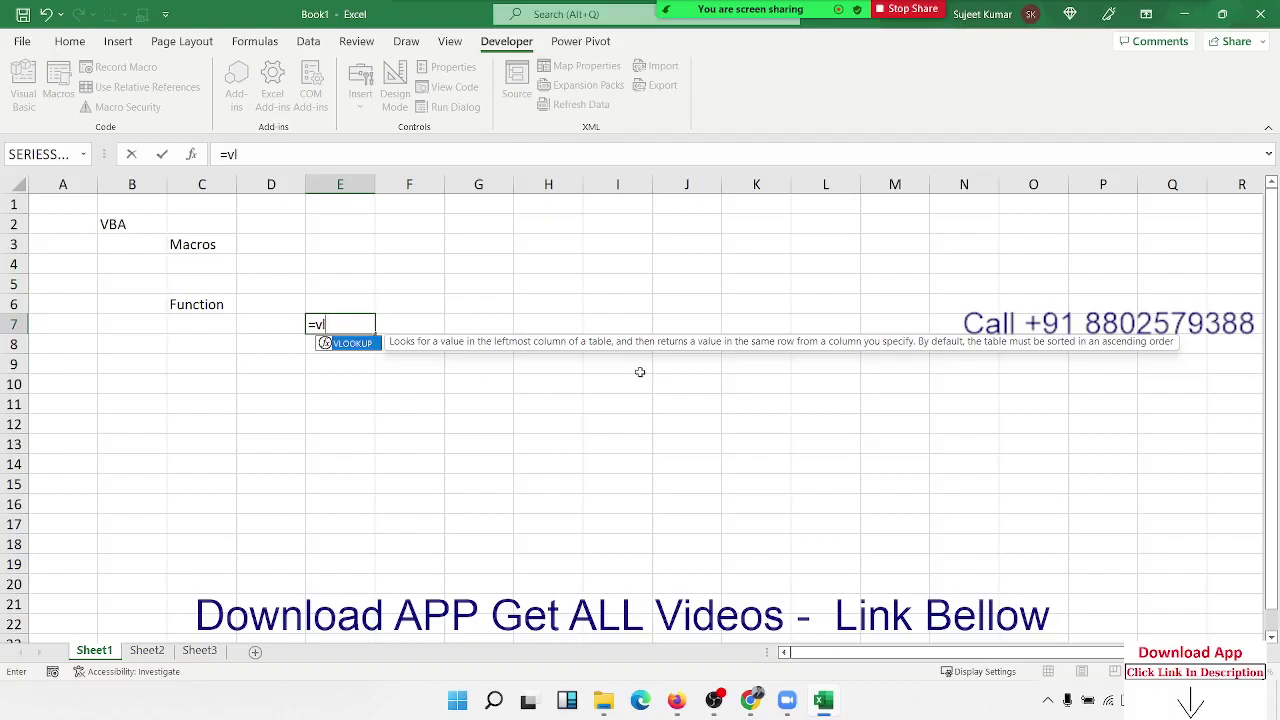
key(Escape)
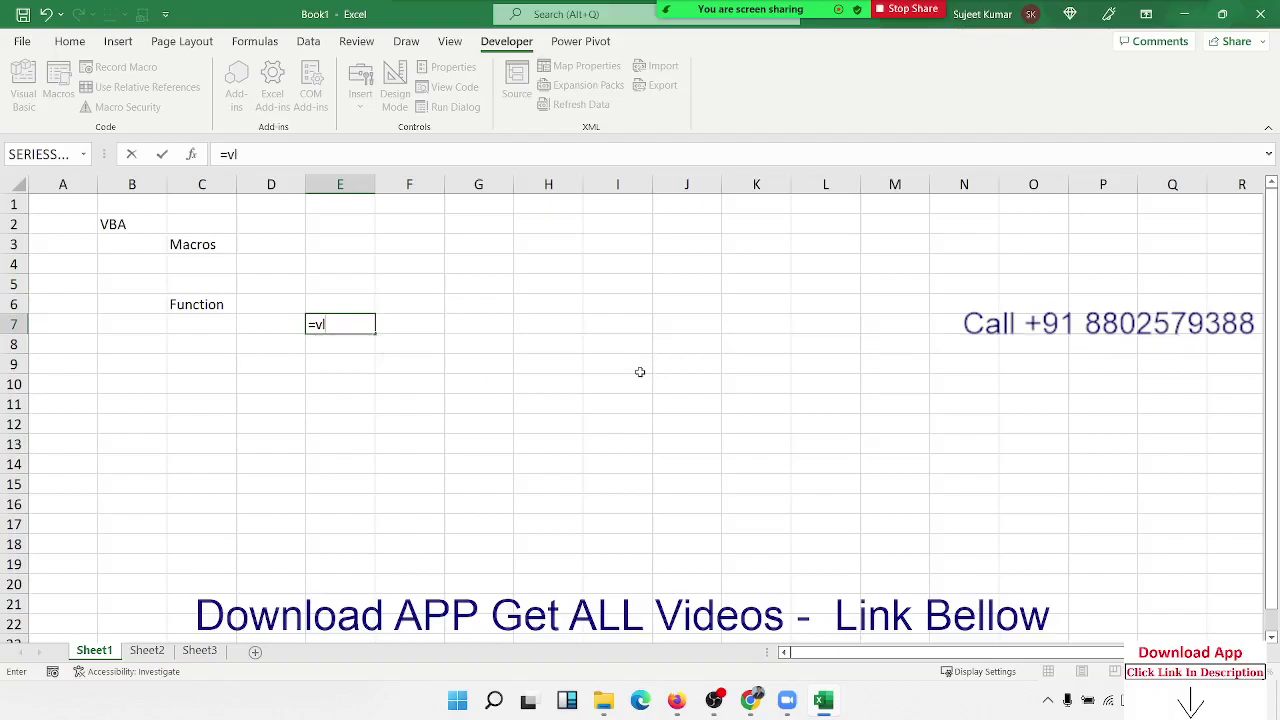
key(Escape)
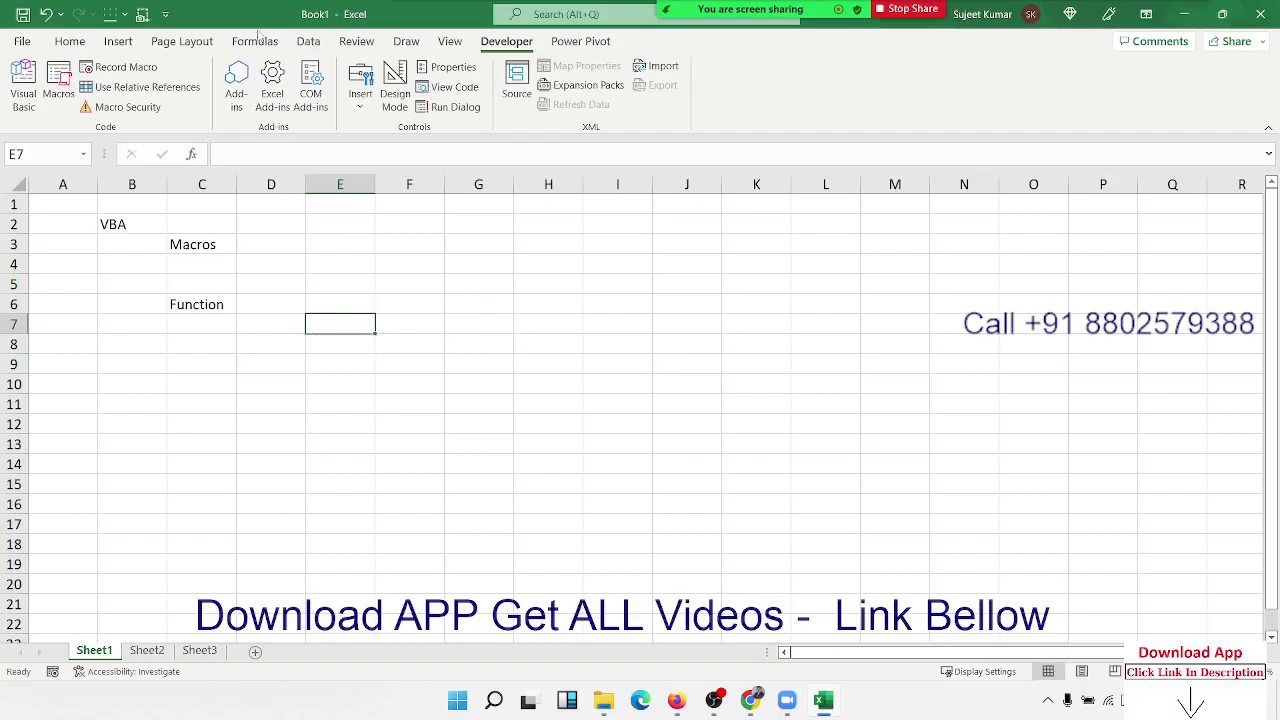
Step: Show the Formulas function library and browse the More Functions categories, then close the list
click(250, 43)
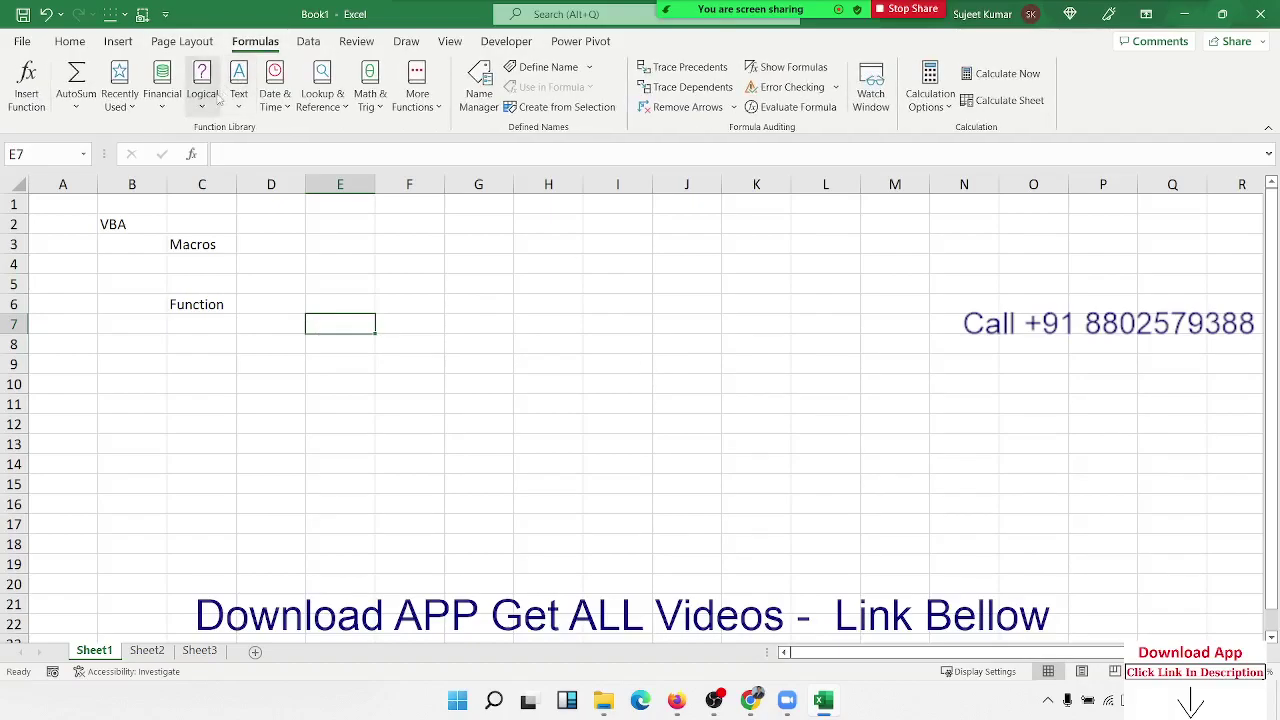
click(202, 95)
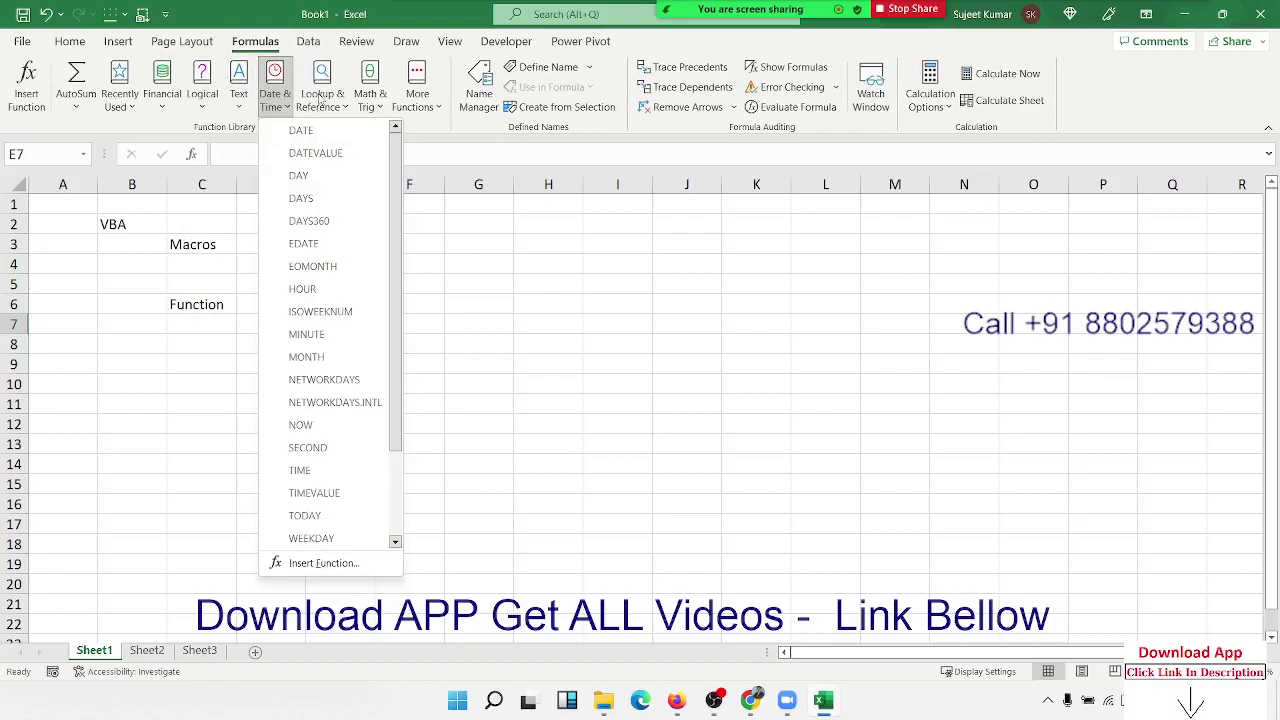
mouse_move(443, 131)
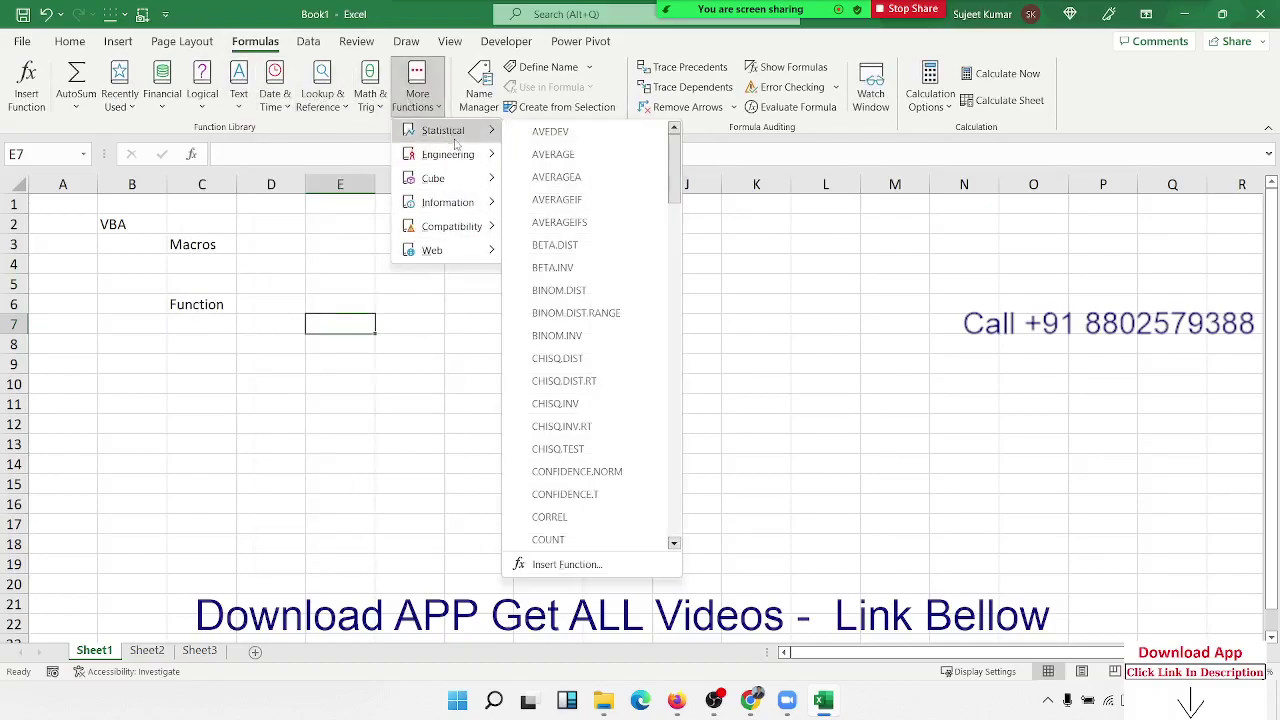
click(351, 349)
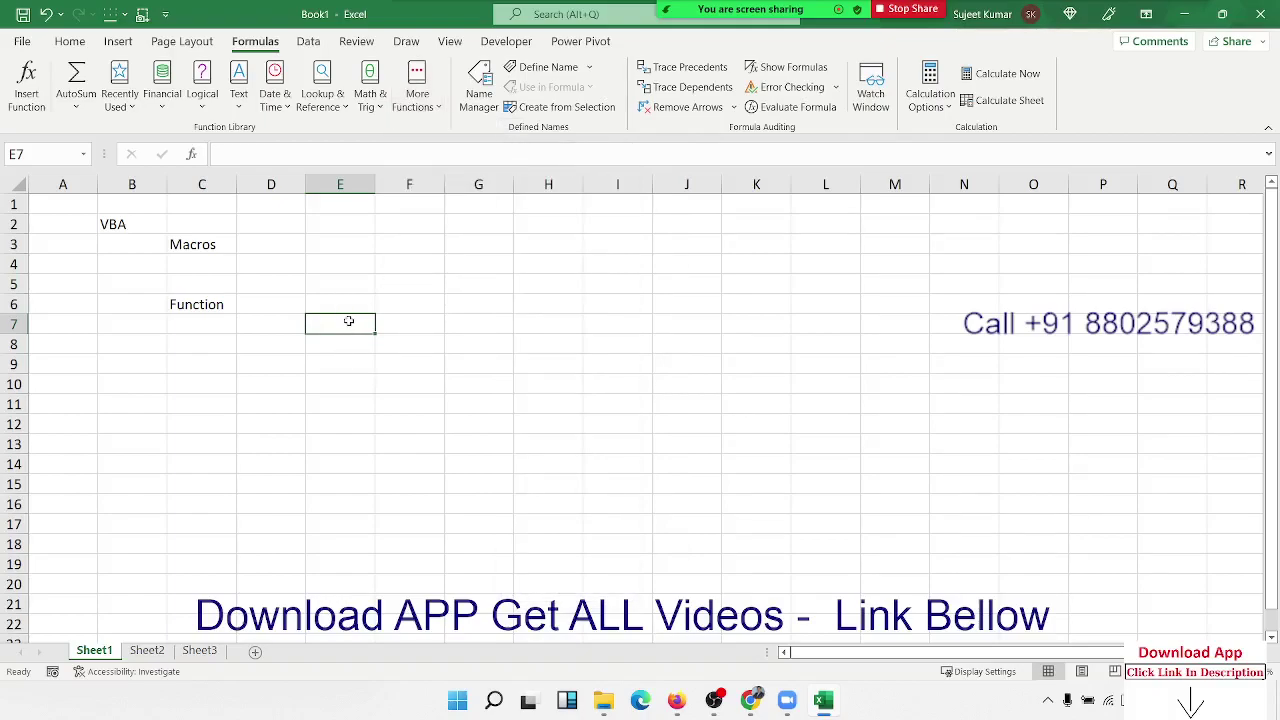
Step: Type =vl in E7, then cancel the VLOOKUP entry and move down toward row 9
text(=)
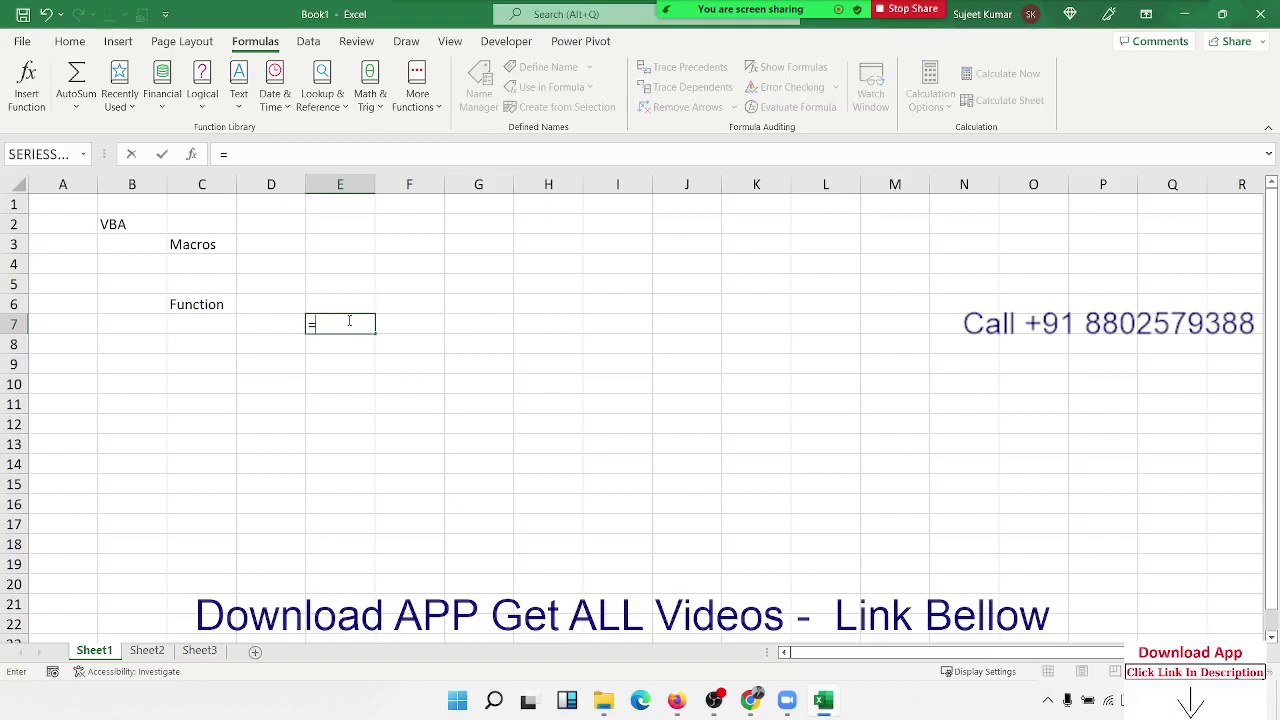
text(vl)
mouse_move(640, 10)
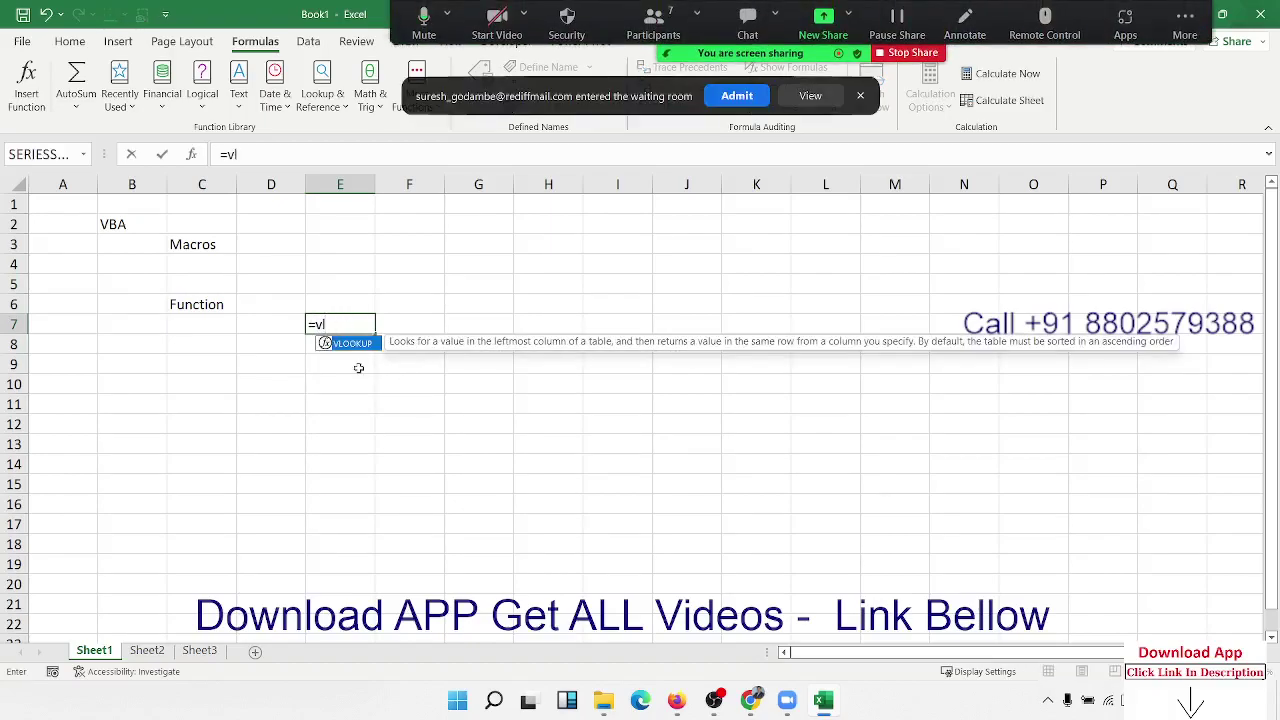
click(736, 96)
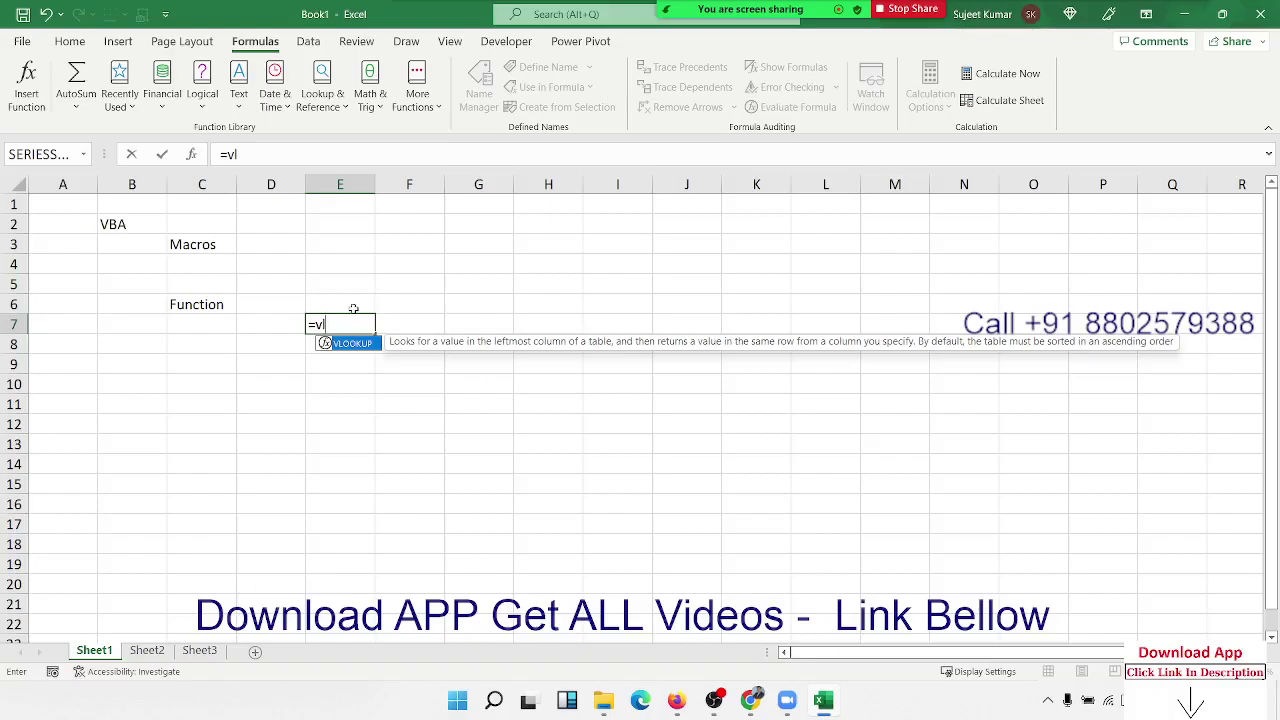
key(Escape)
key(Escape)
key(Down)
key(Down)
Step: Enter the label userform in C9
key(Left)
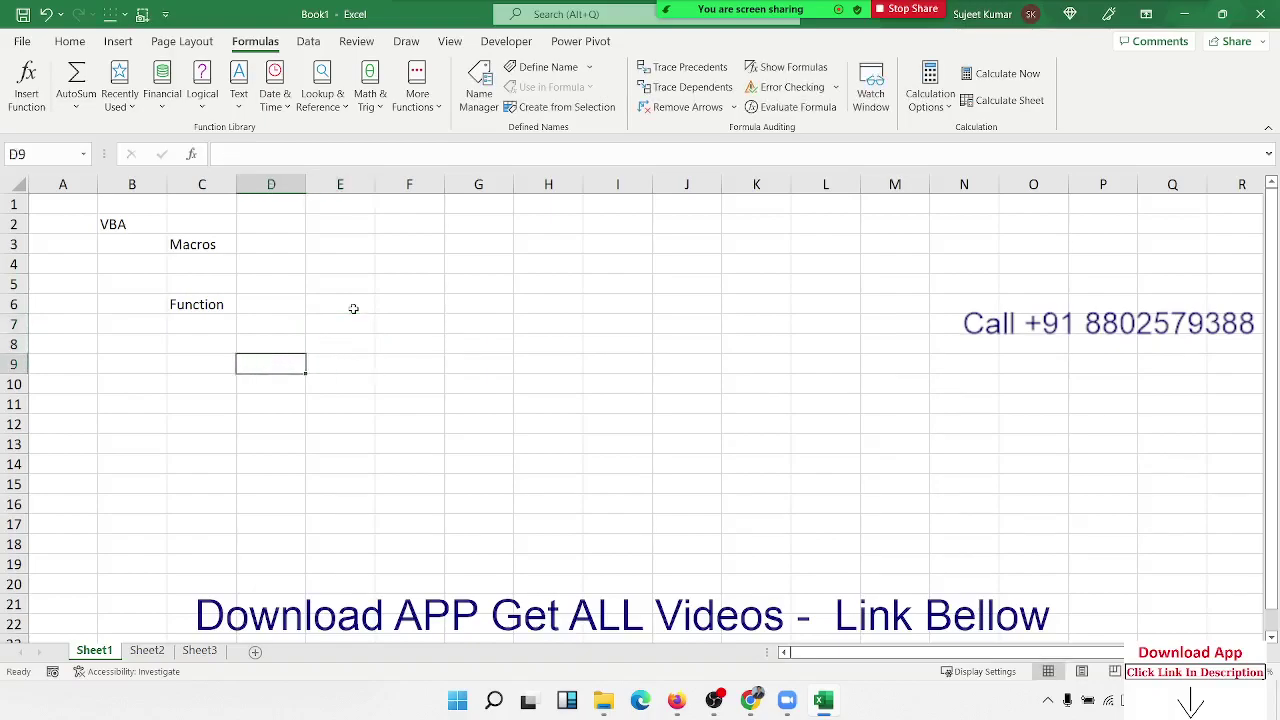
key(Left)
text(us)
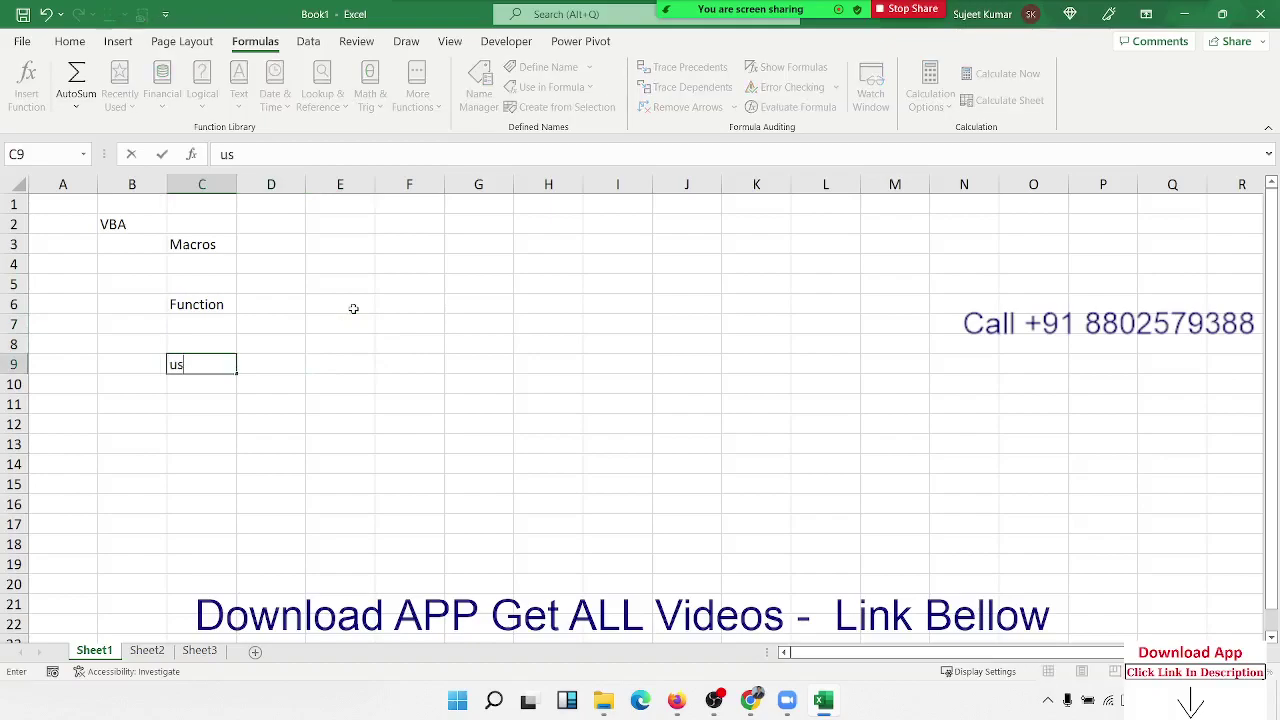
text(erfor)
text(m)
key(Return)
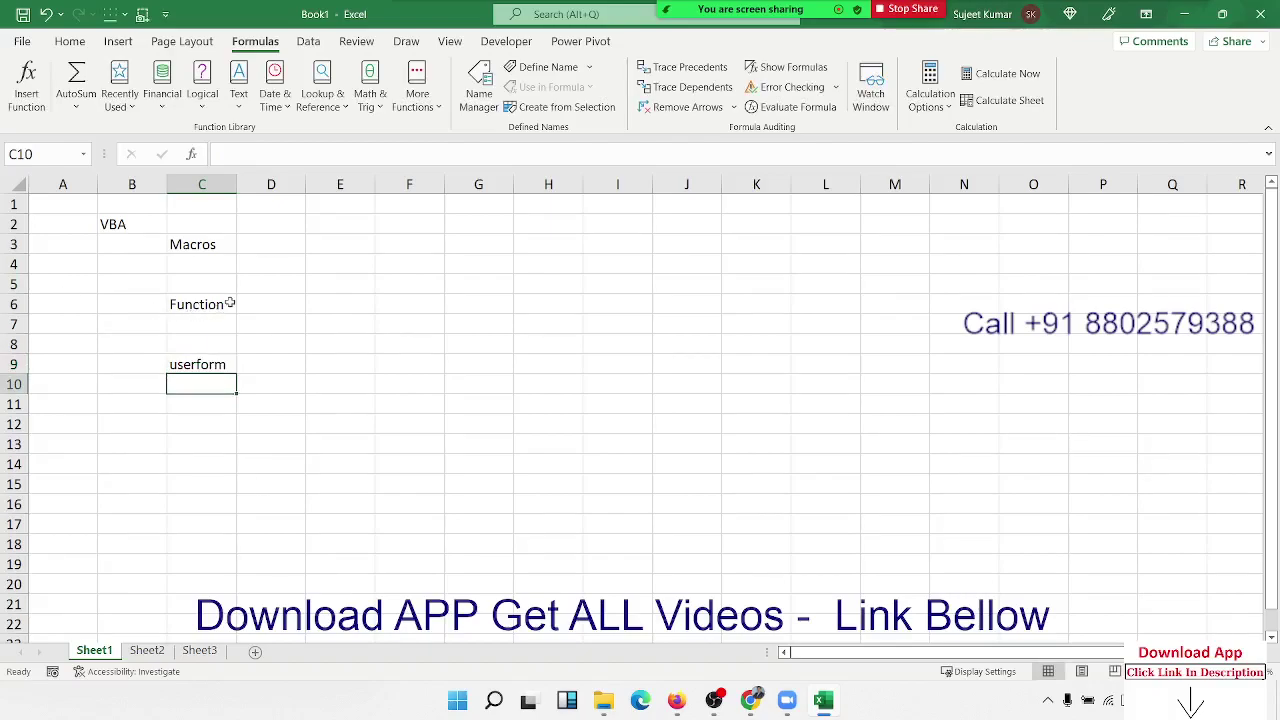
Step: Open the Insert Function window from E4, then close it without inserting anything
click(340, 272)
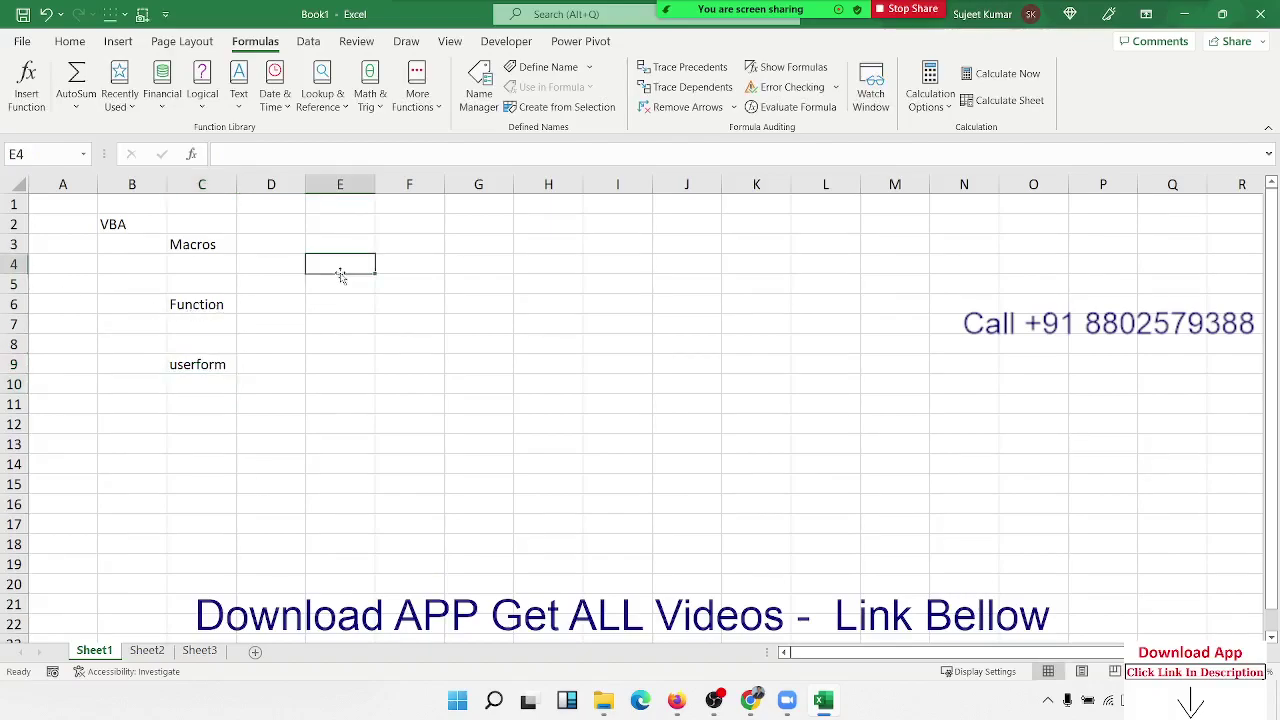
click(191, 154)
drag(975, 247, 410, 227)
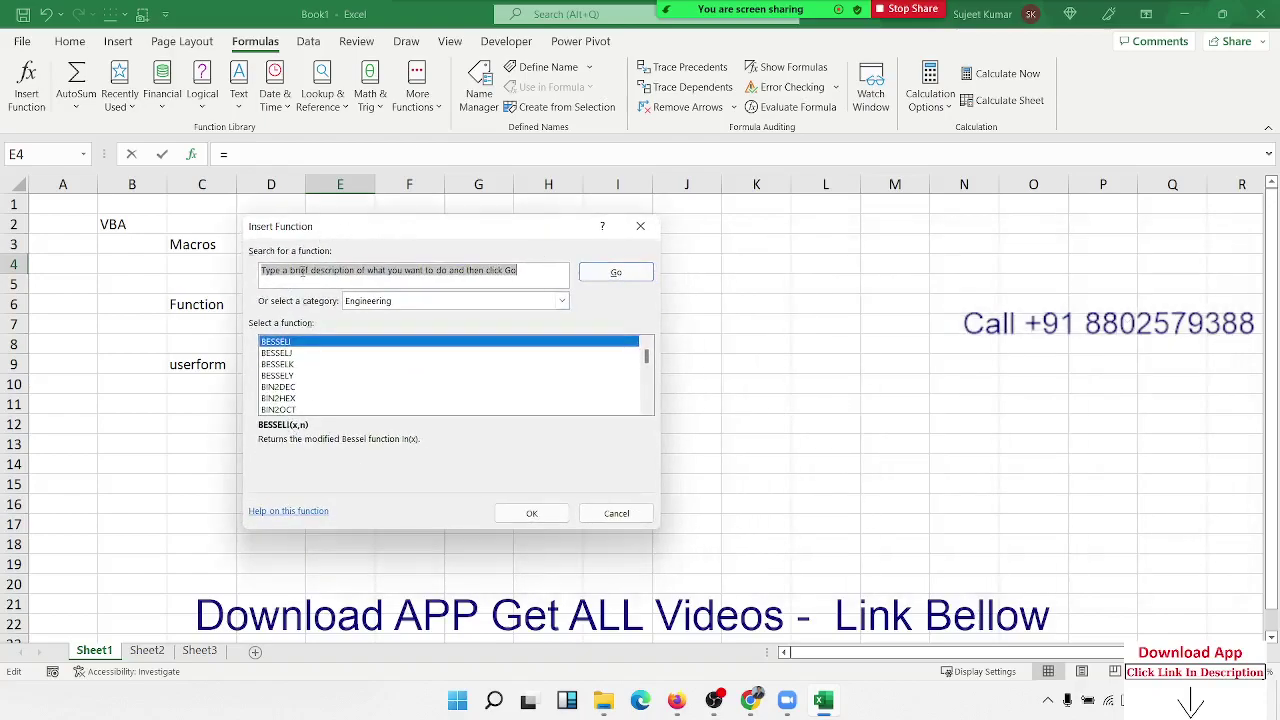
key(Escape)
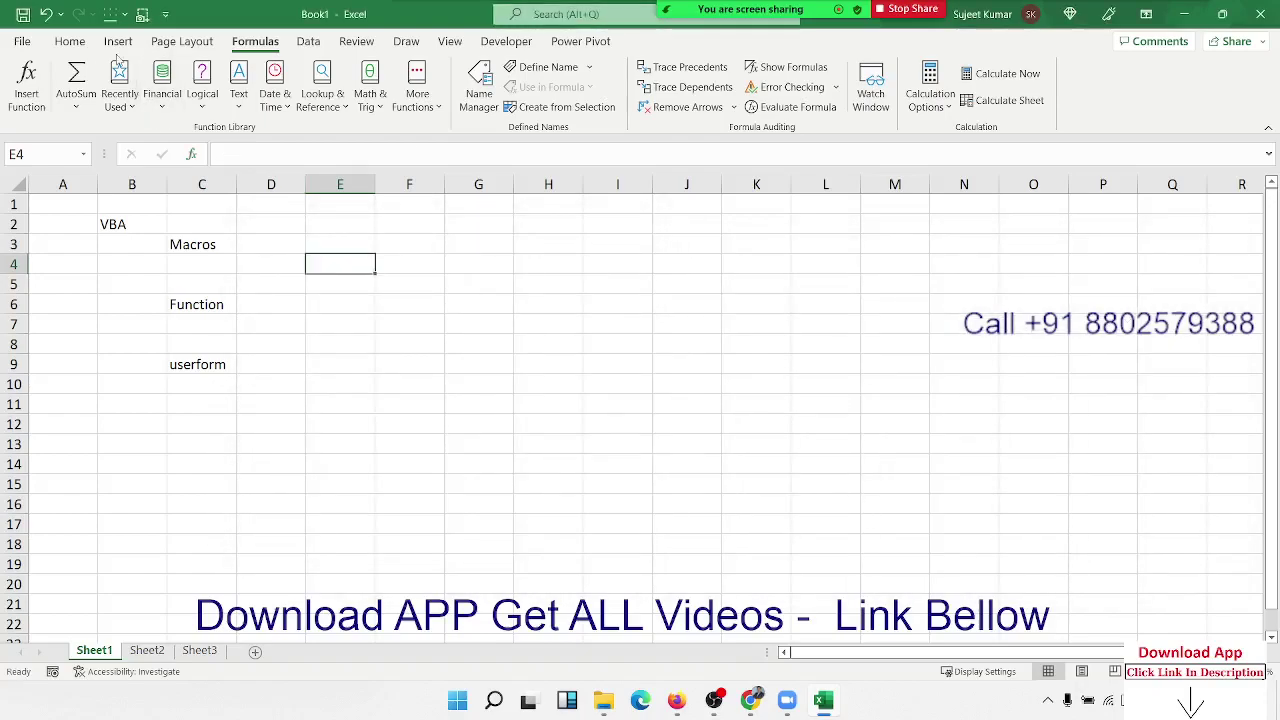
Step: Open the PivotTable dialog from the Insert tab and move it up the sheet
click(118, 41)
click(46, 76)
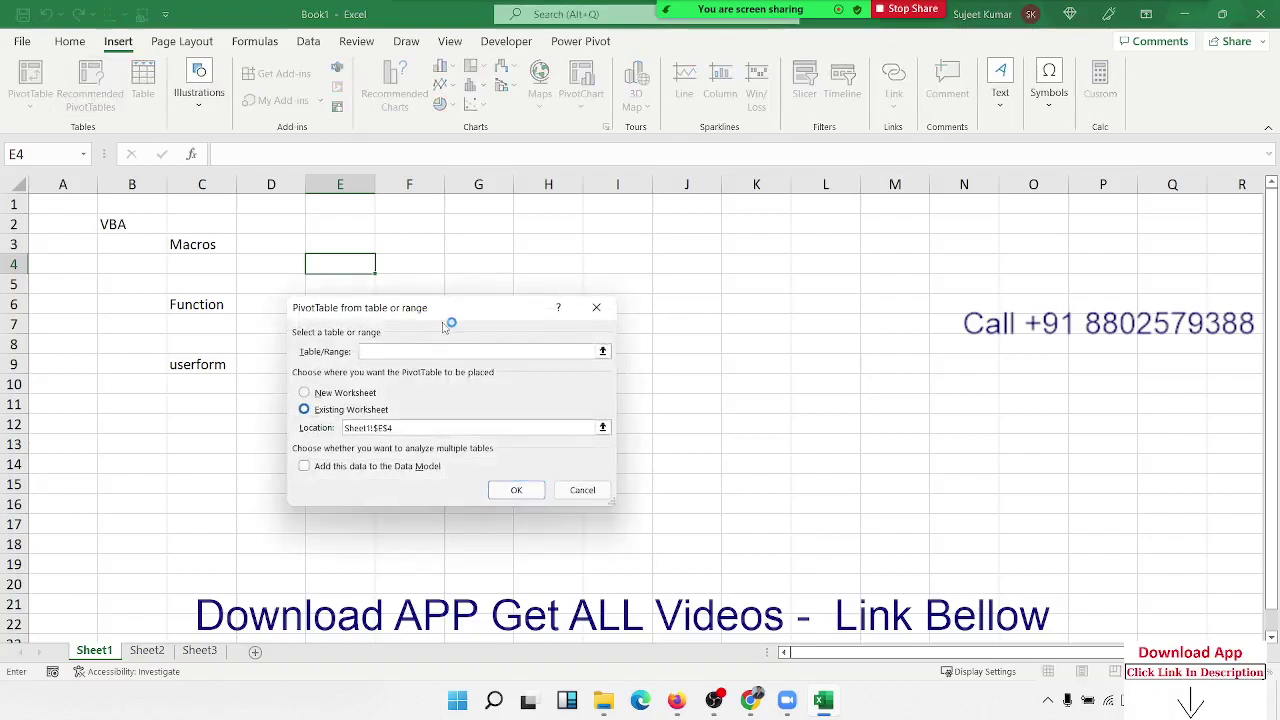
mouse_move(446, 318)
mouse_down()
mouse_move(425, 142)
mouse_move(451, 283)
mouse_move(454, 270)
mouse_up()
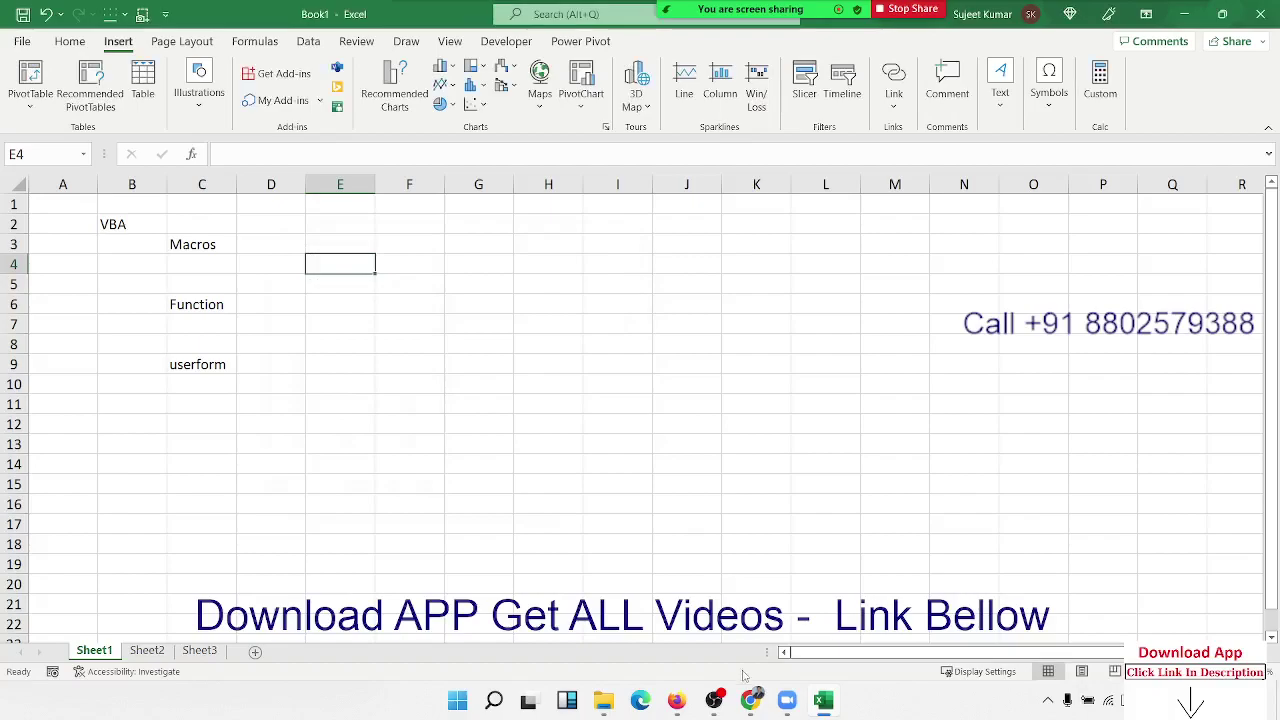
click(603, 700)
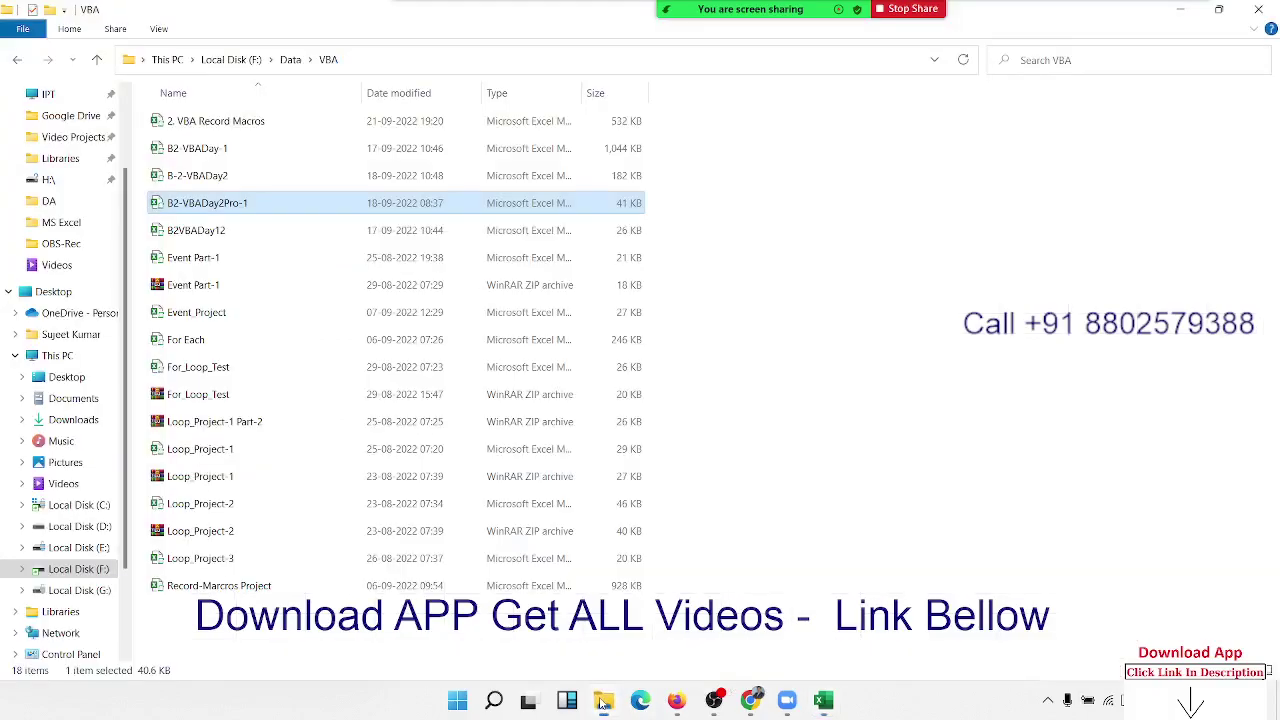
Step: Open B-2-VBADay2 from the VBA folder and move its Data Entry Form aside
click(250, 182)
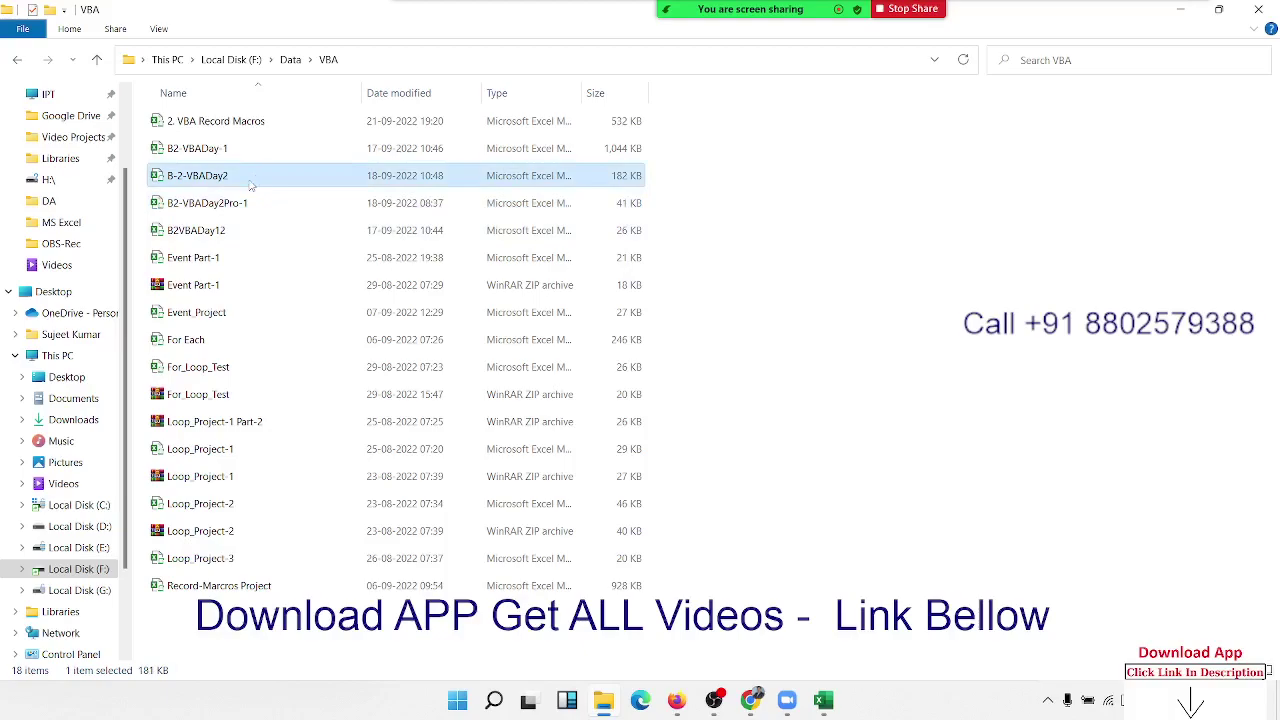
key(alt+Tab)
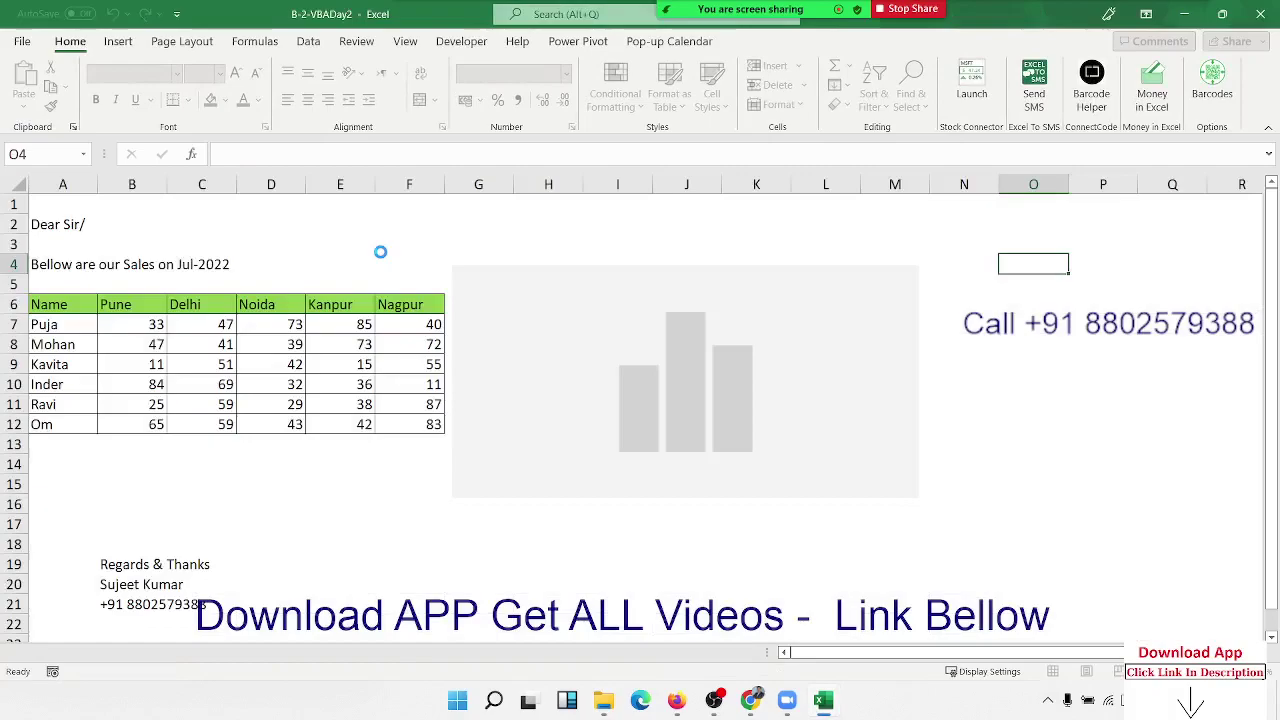
key(alt+F4)
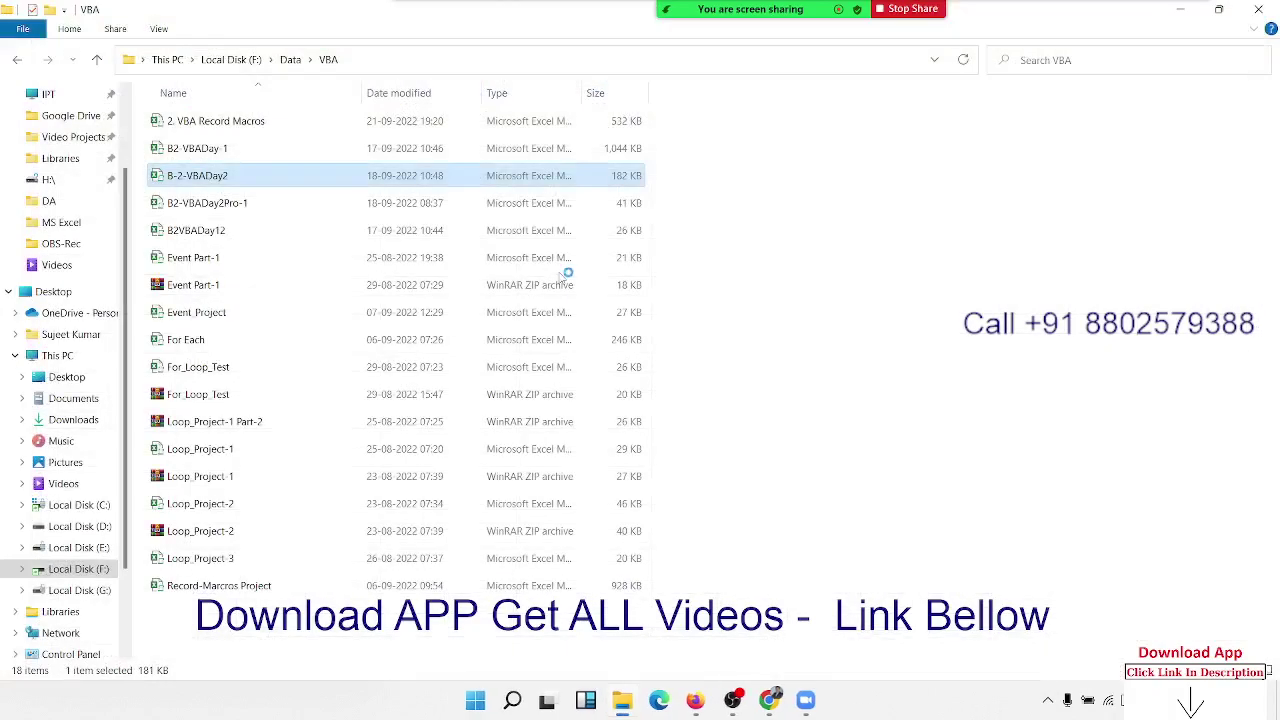
mouse_move(542, 149)
mouse_down()
mouse_move(355, 187)
mouse_move(408, 102)
mouse_up()
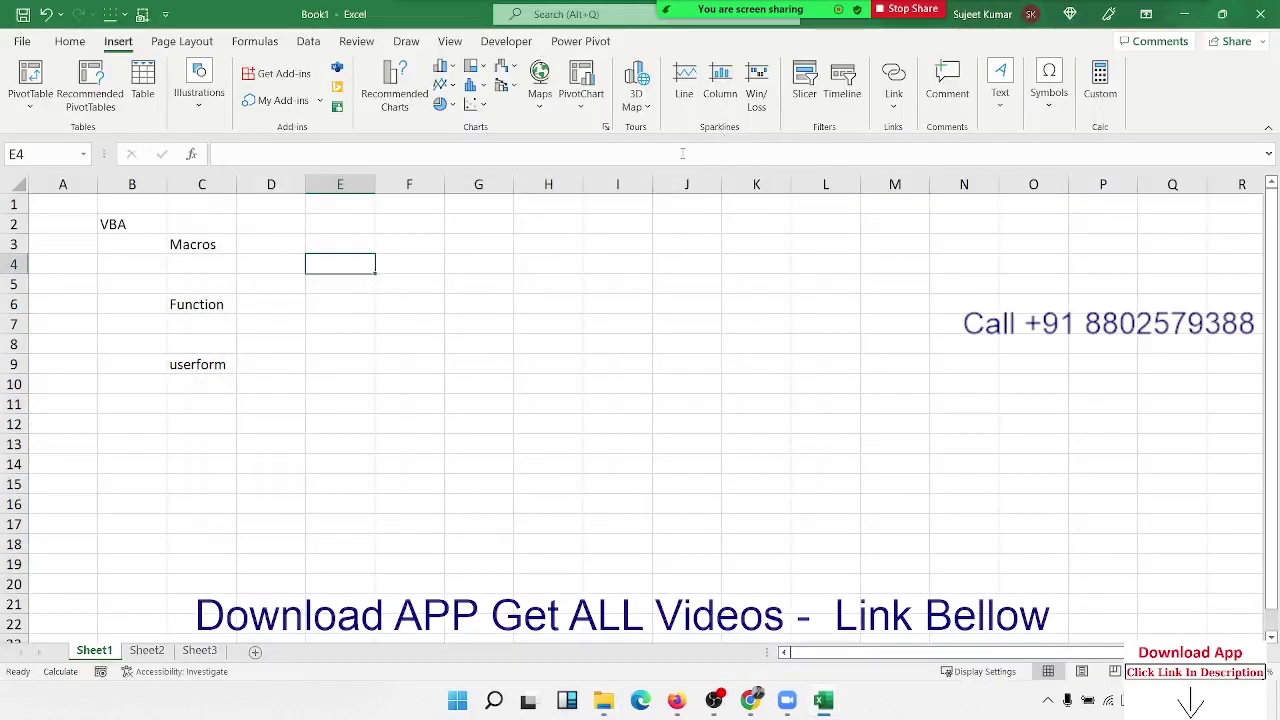
click(824, 700)
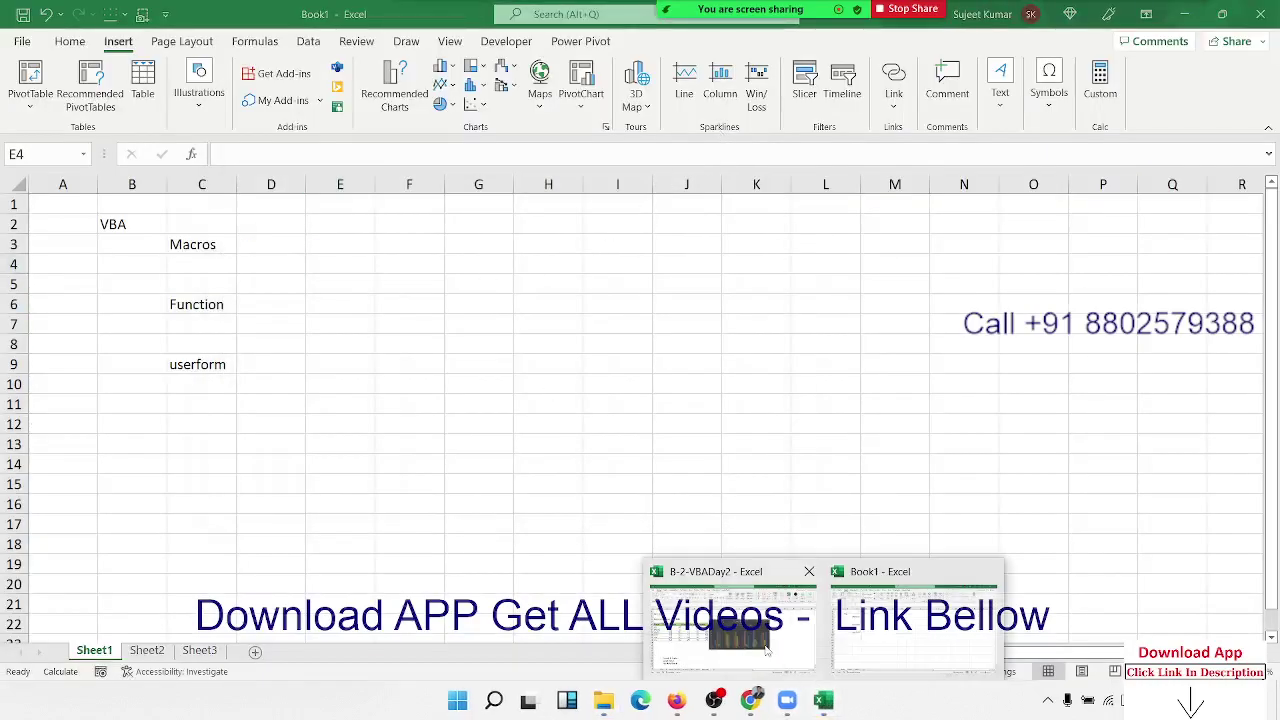
Step: Show the Data Entry Form on B-2-VBADay2's Data sheet, then close the workbook without saving
click(766, 650)
click(323, 650)
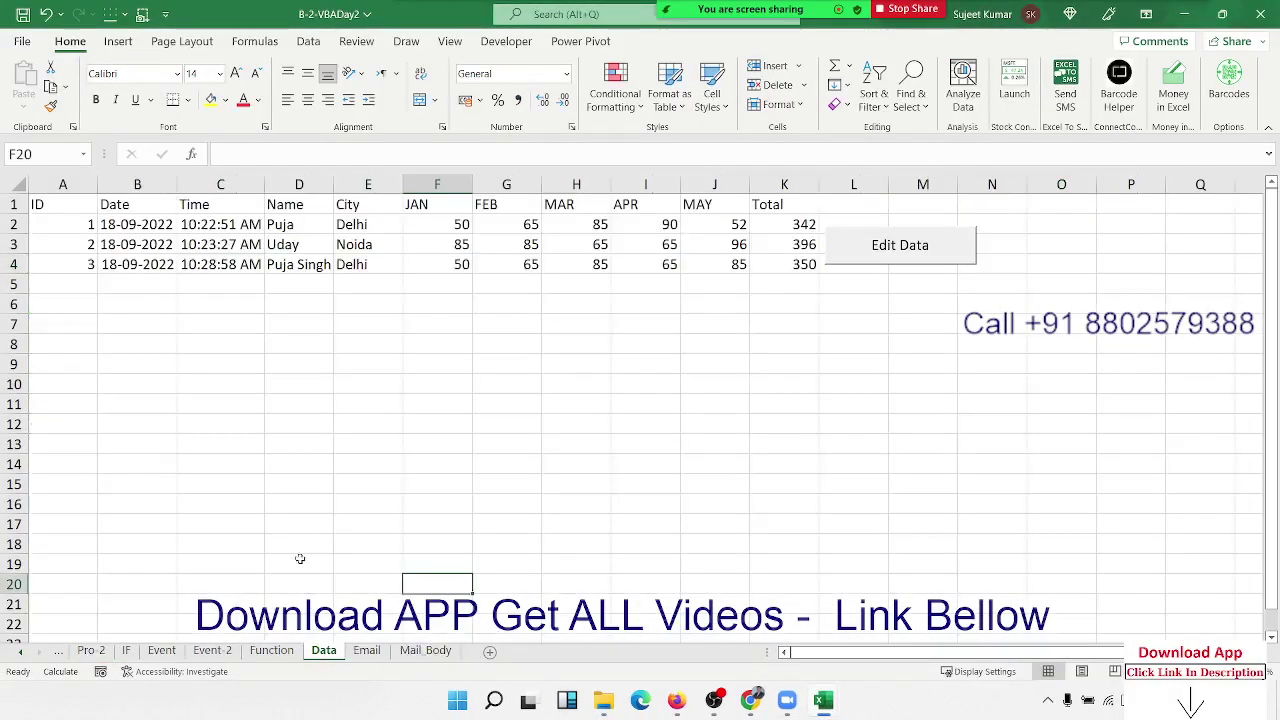
click(929, 254)
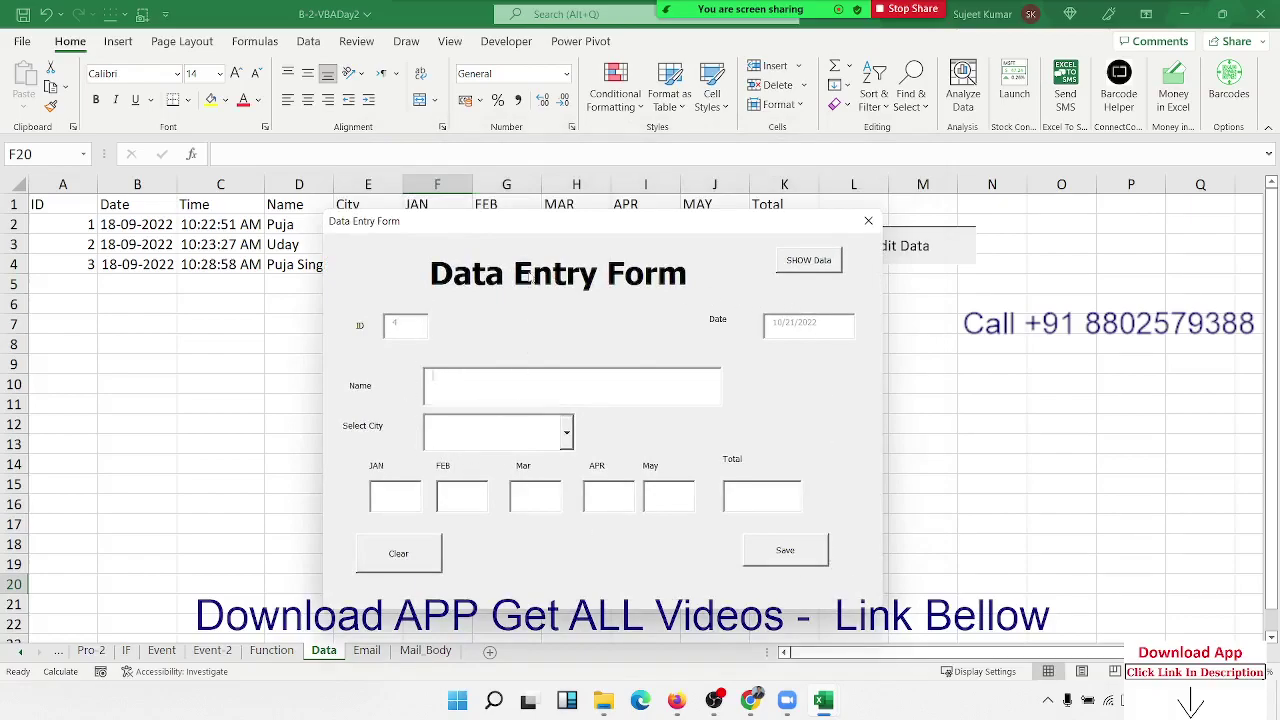
mouse_move(523, 232)
mouse_down()
mouse_move(453, 303)
mouse_move(461, 172)
mouse_up()
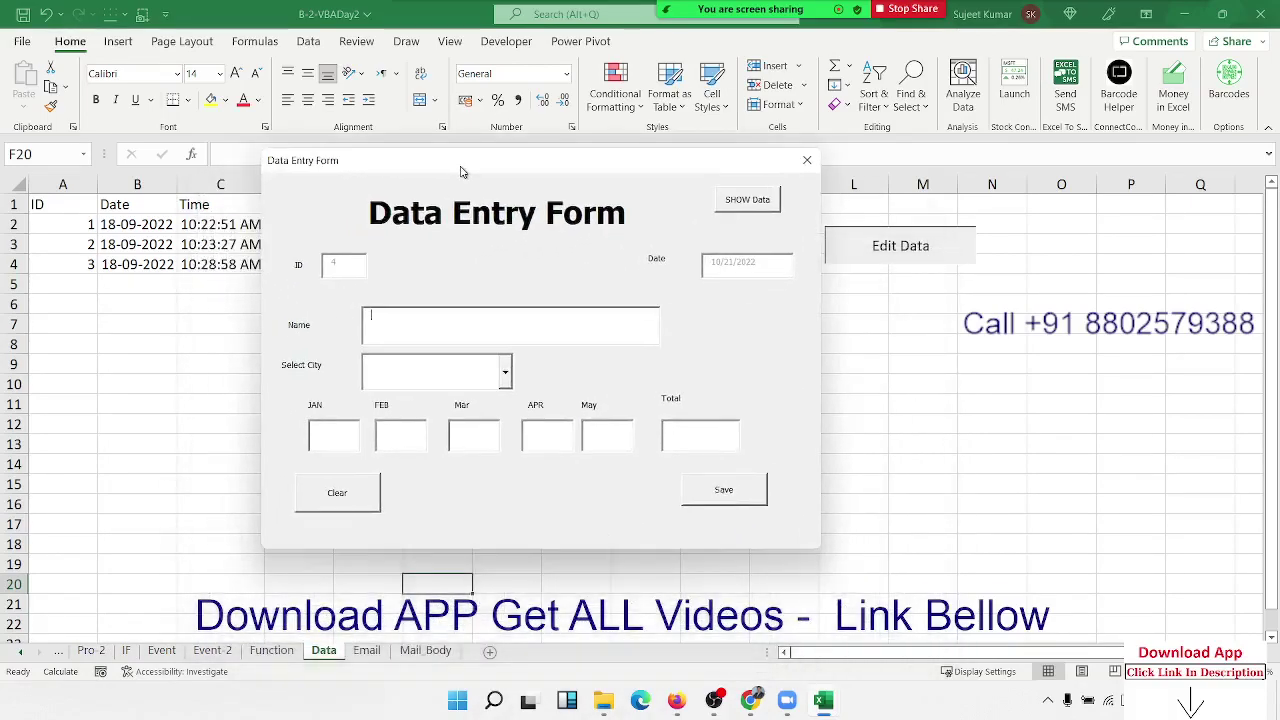
click(807, 160)
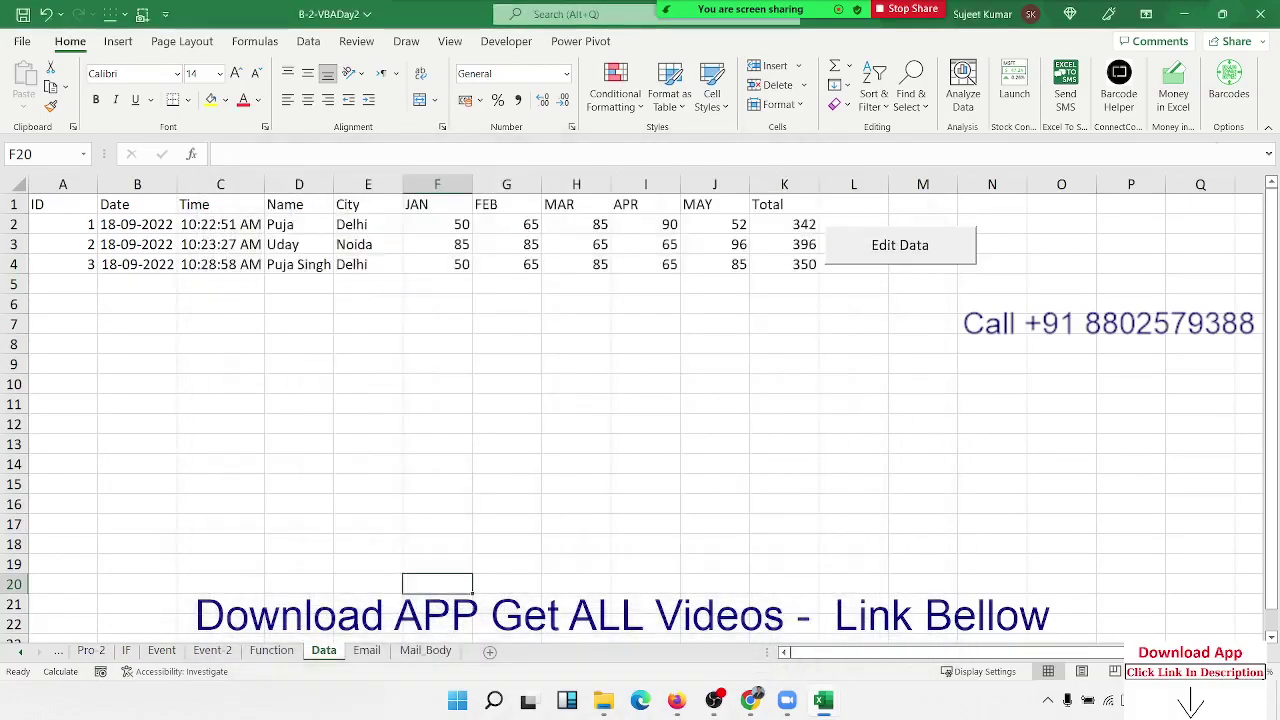
click(1260, 14)
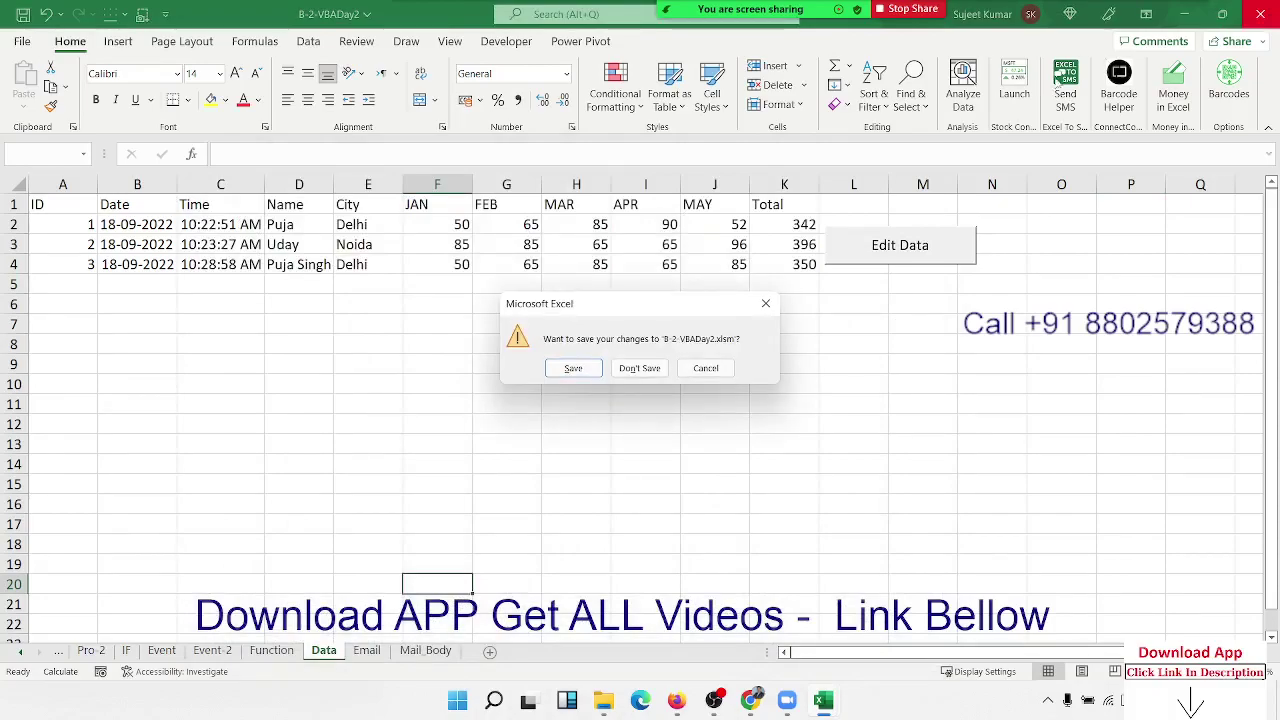
click(648, 368)
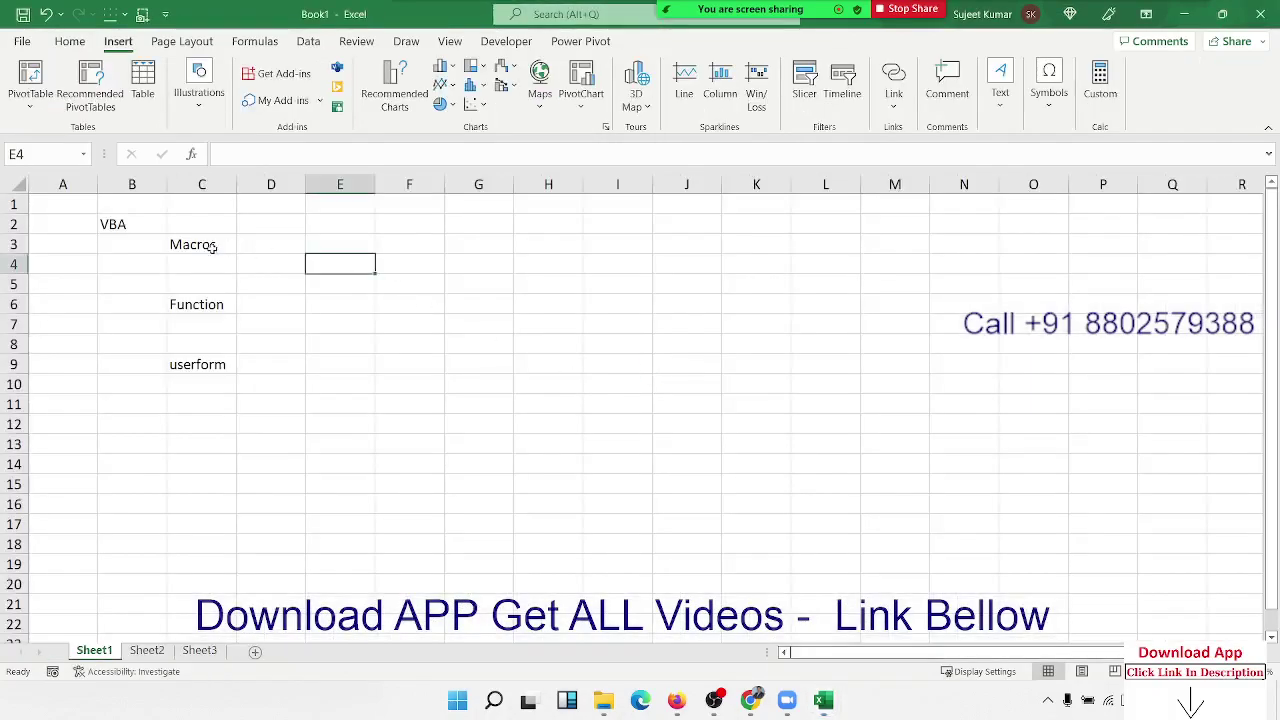
click(213, 247)
click(210, 300)
click(206, 362)
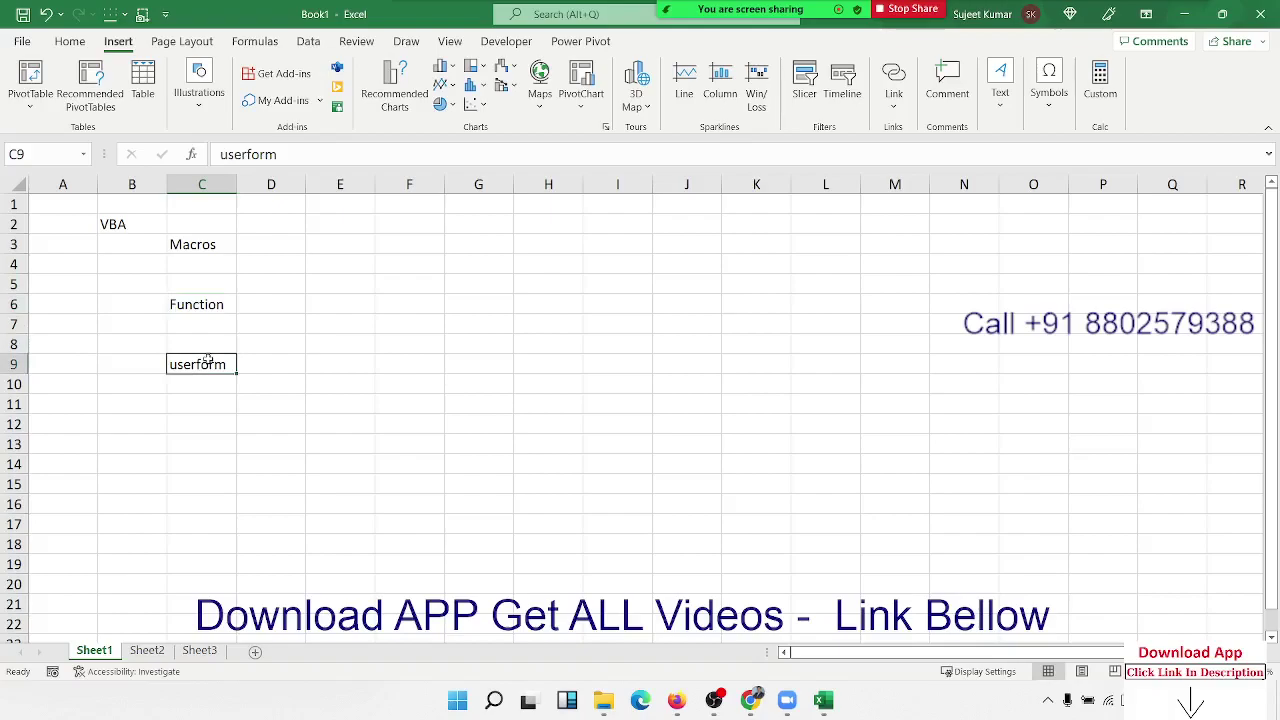
drag(188, 298, 187, 243)
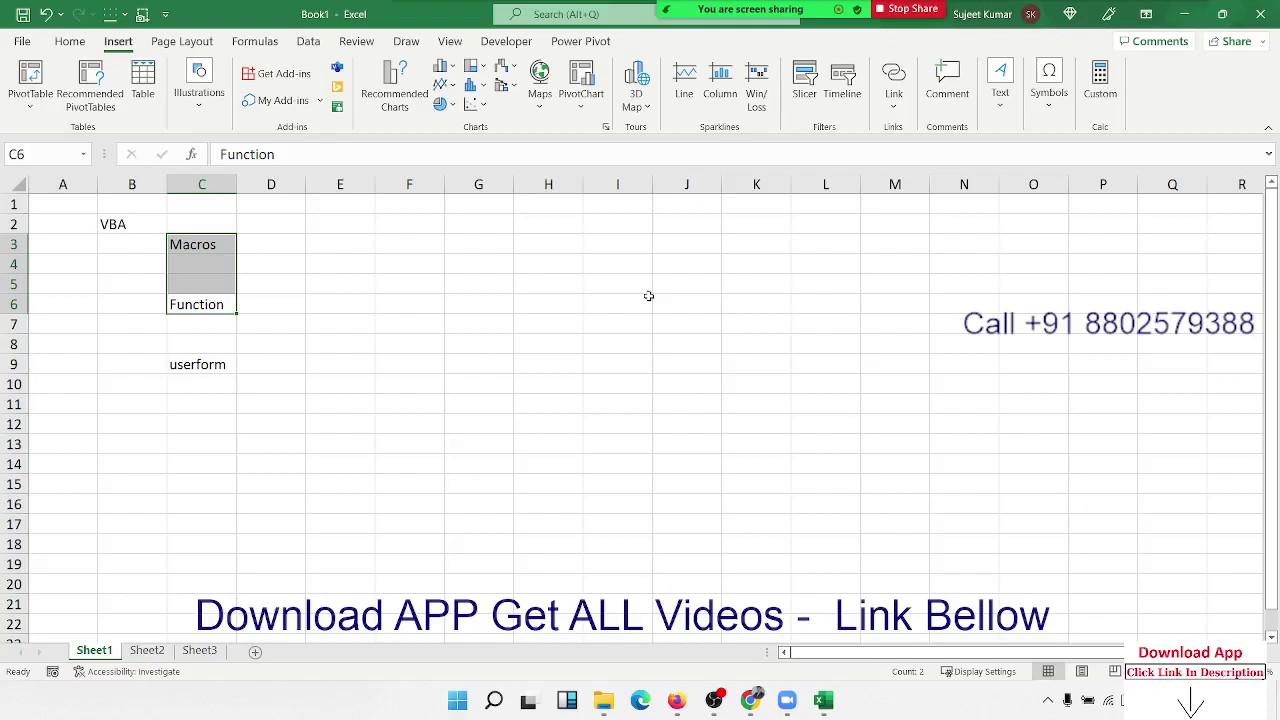
key(shift+Down)
key(shift+Down)
key(shift+Down)
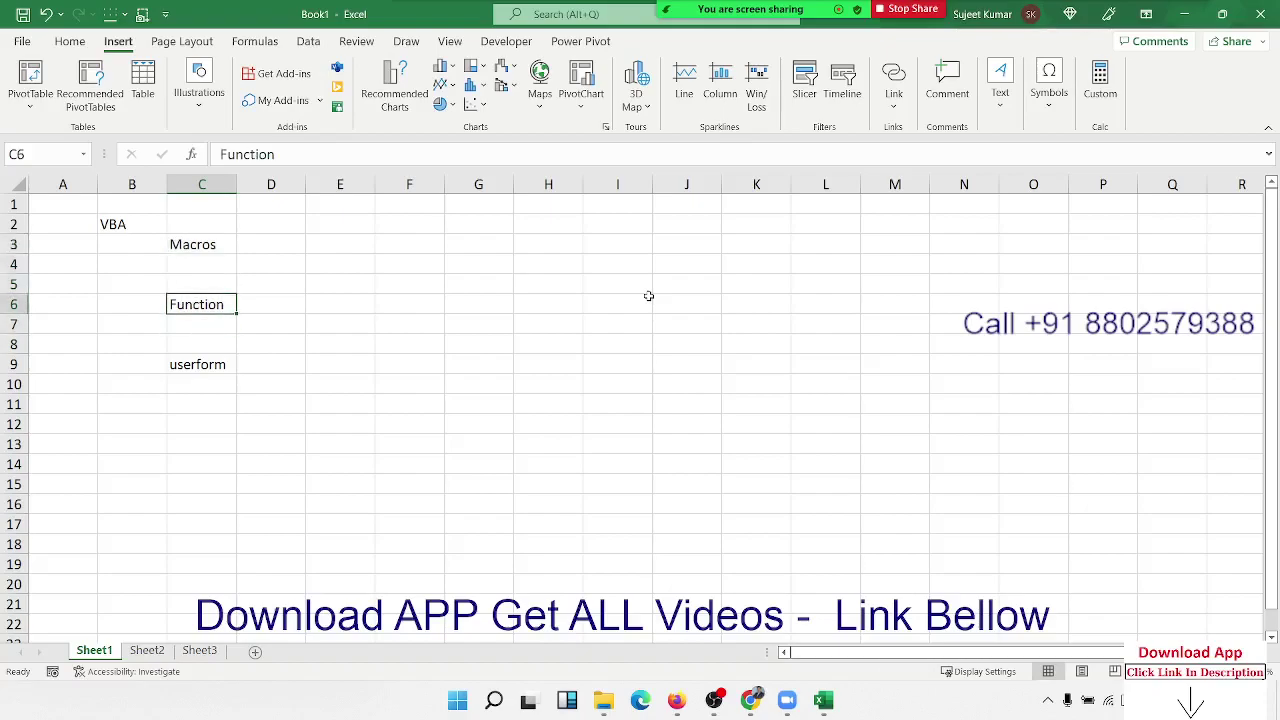
key(Down)
key(Down)
key(Down)
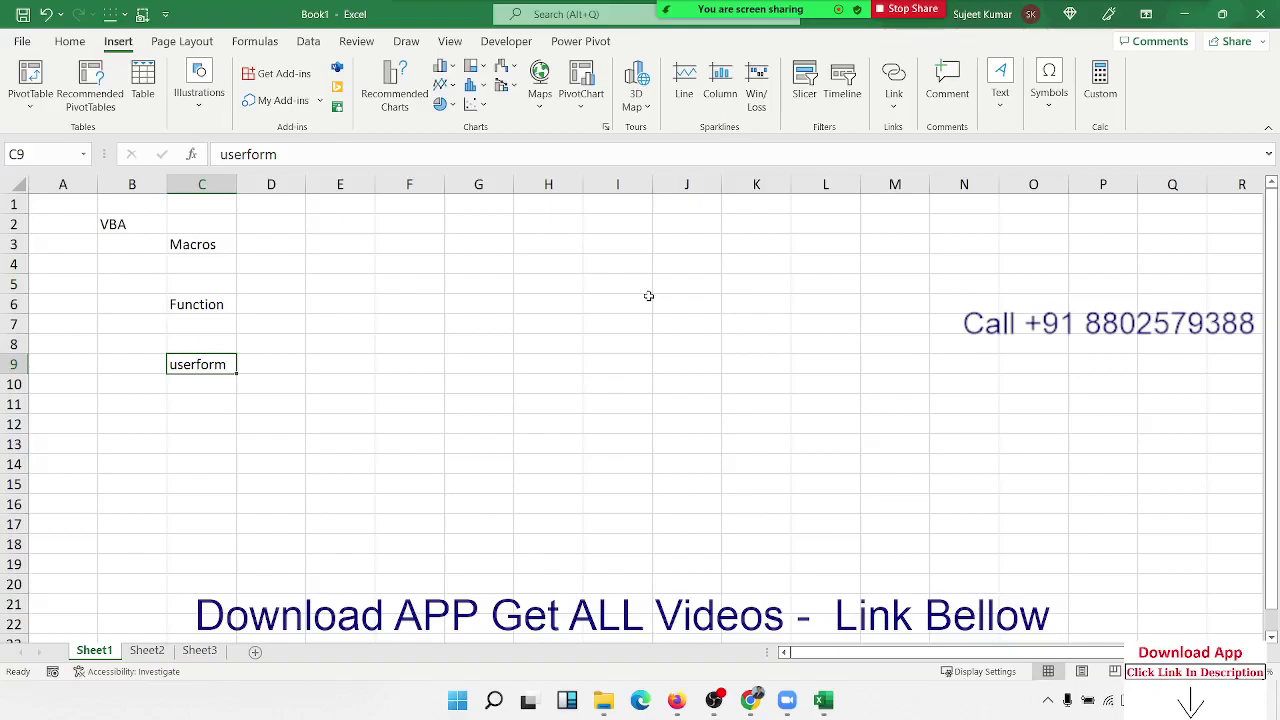
key(shift+Up)
key(shift+Up)
key(shift+Up)
key(shift+Up)
key(shift+Up)
key(shift+Up)
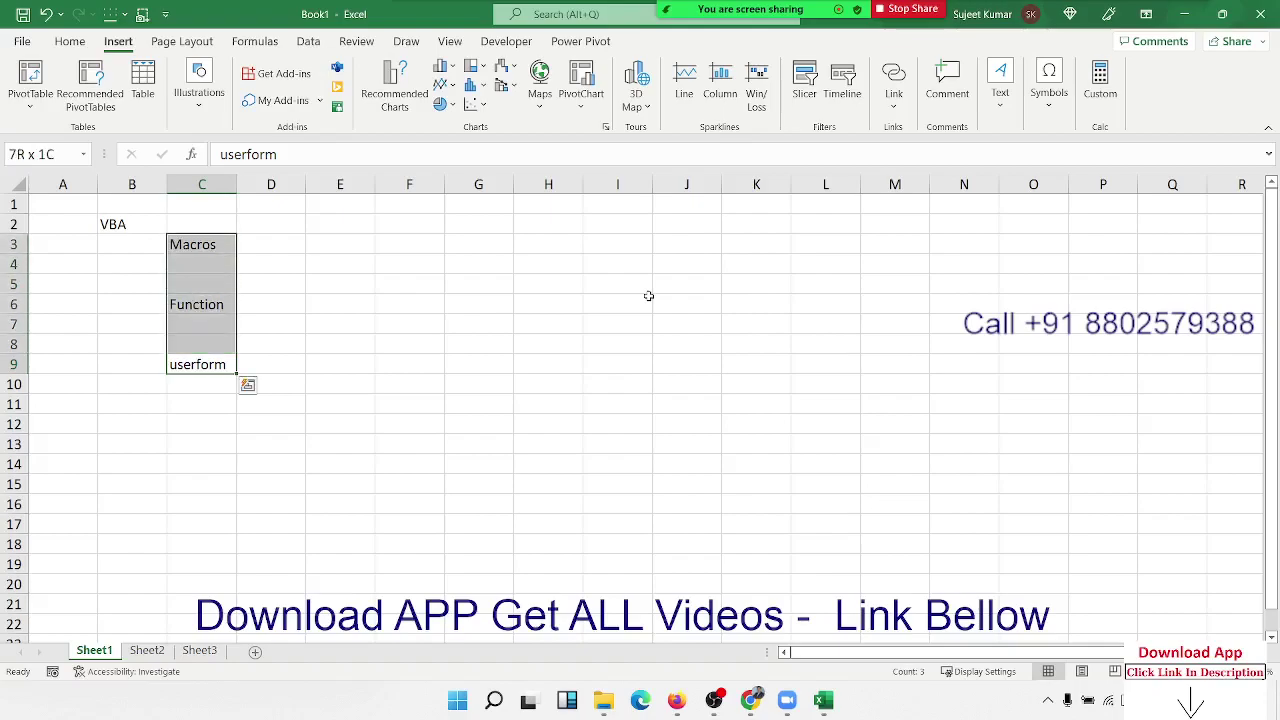
click(654, 20)
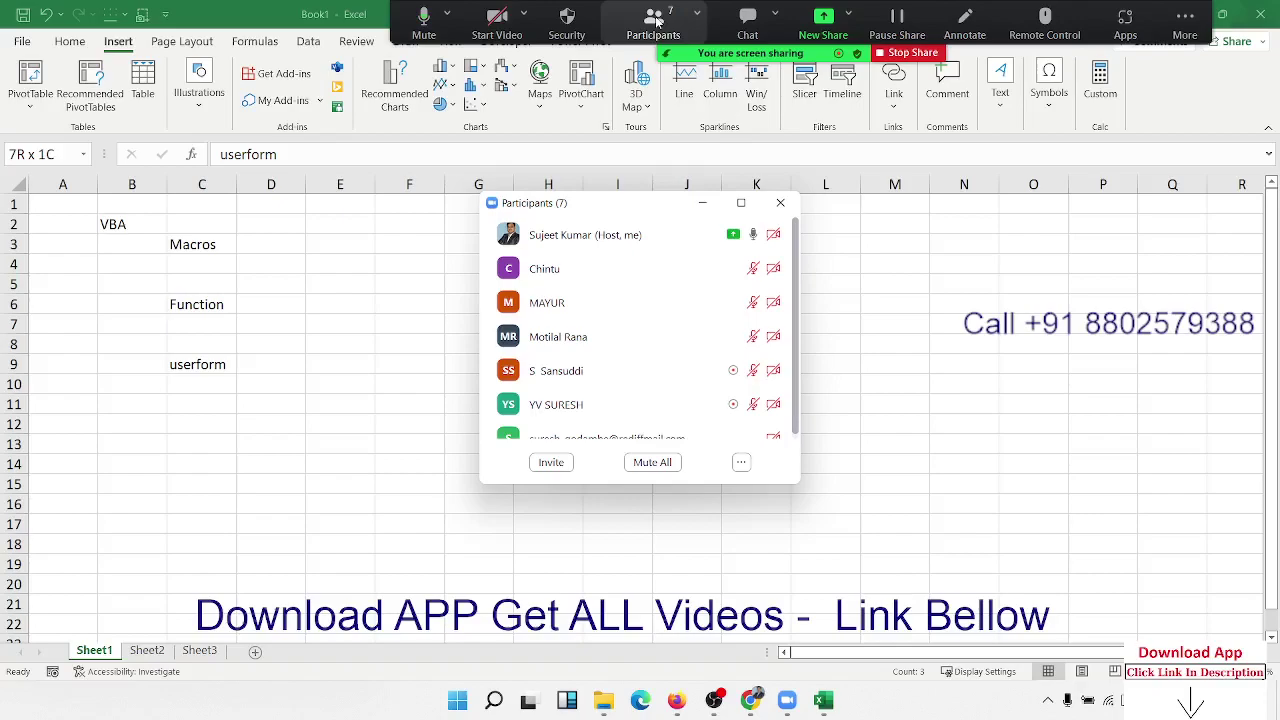
scroll(700, 300, down, 1)
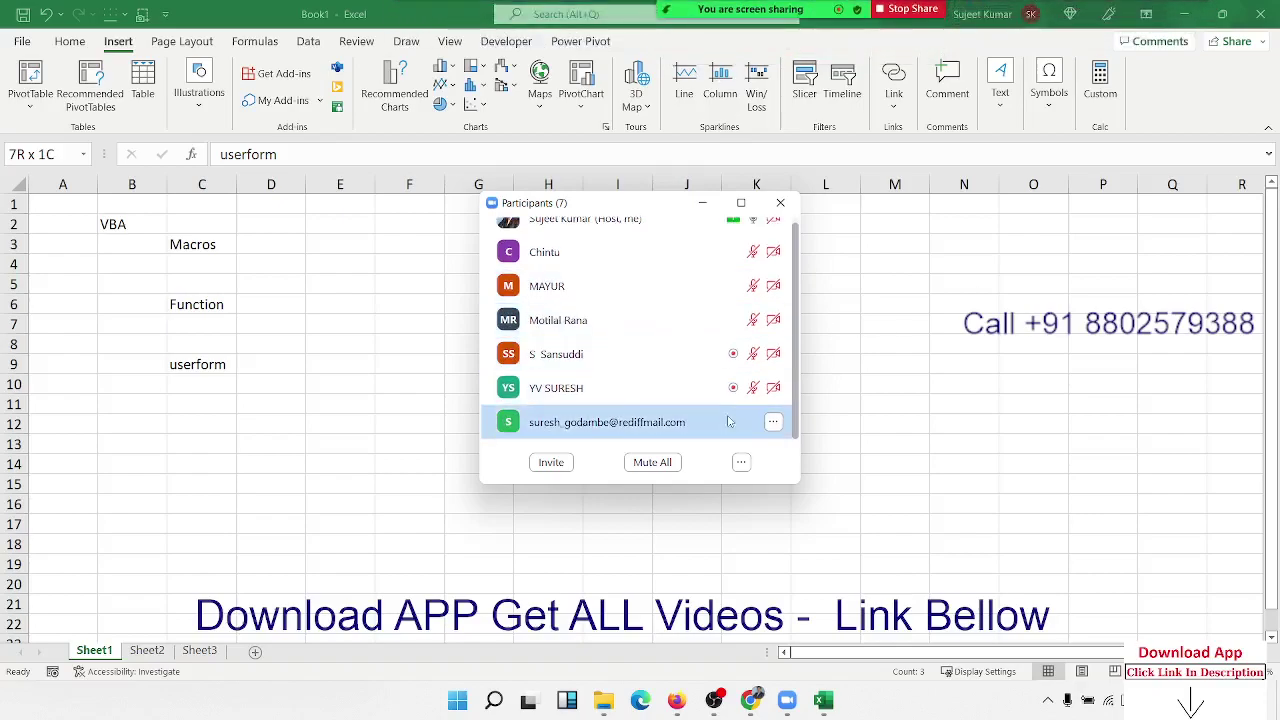
click(774, 422)
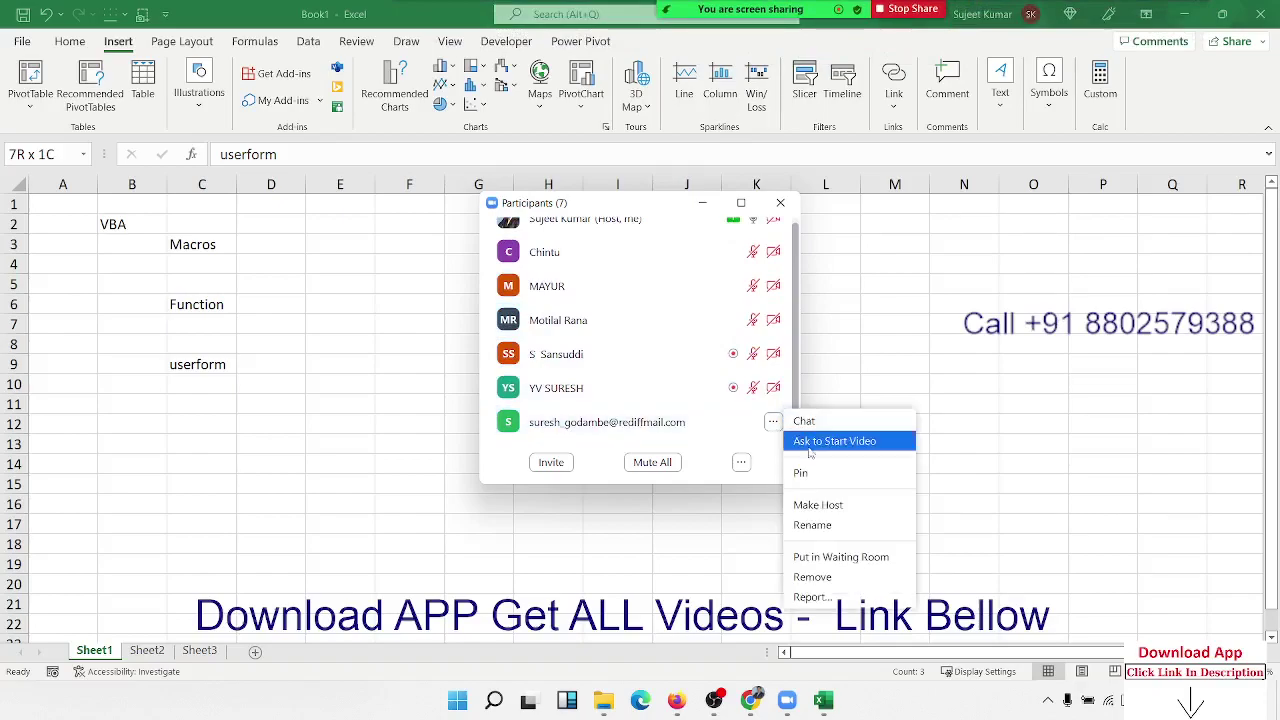
click(762, 264)
click(773, 251)
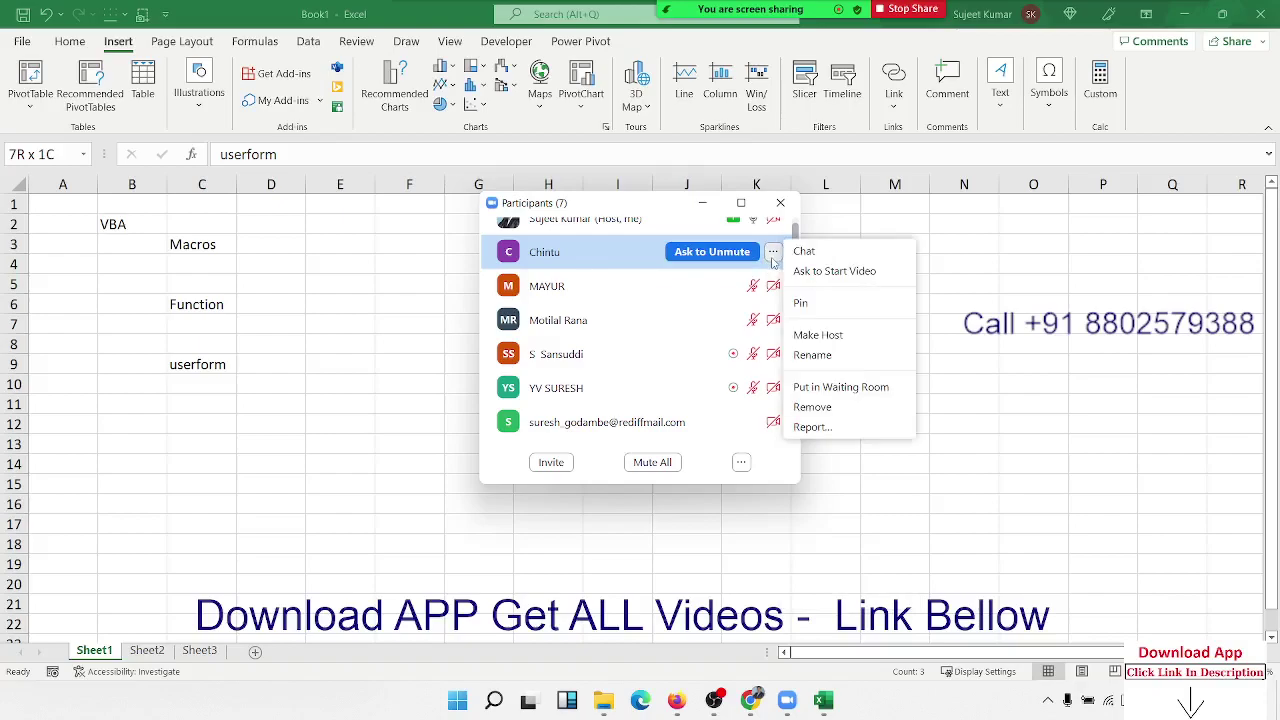
click(780, 202)
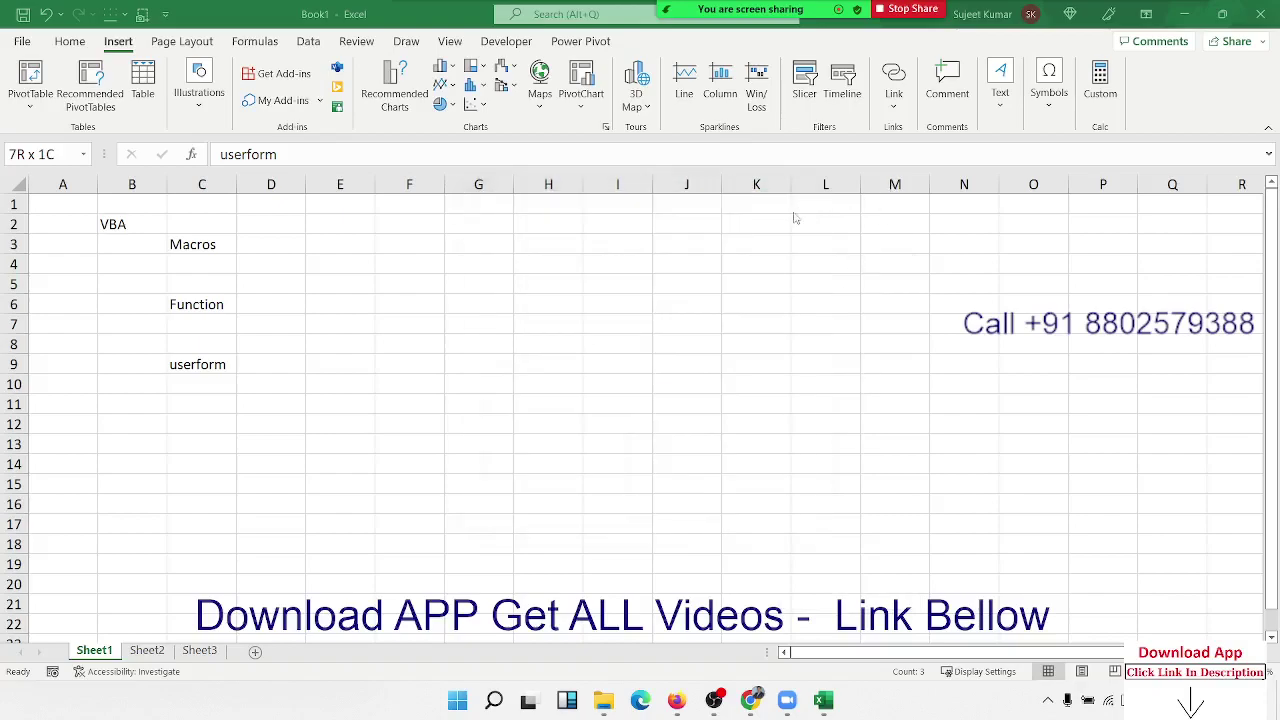
click(410, 251)
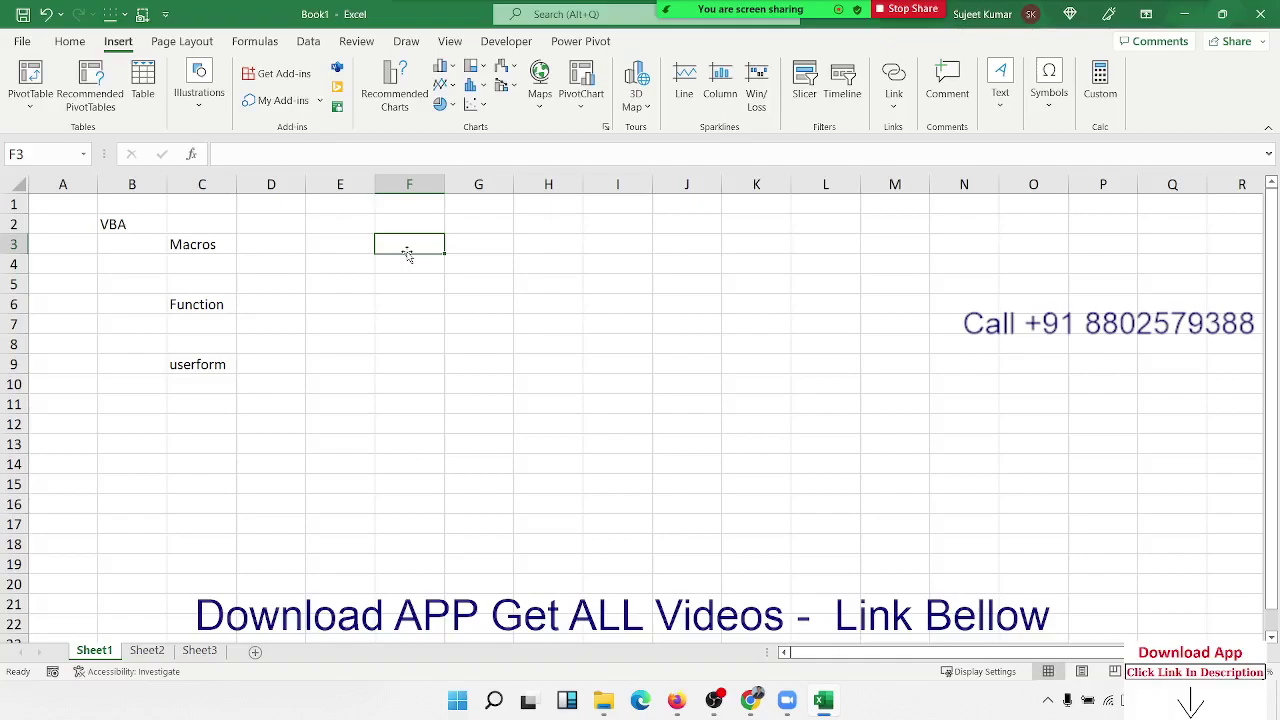
Step: Check the macro settings under Developer > Macro Security, then close the Trust Center
click(506, 41)
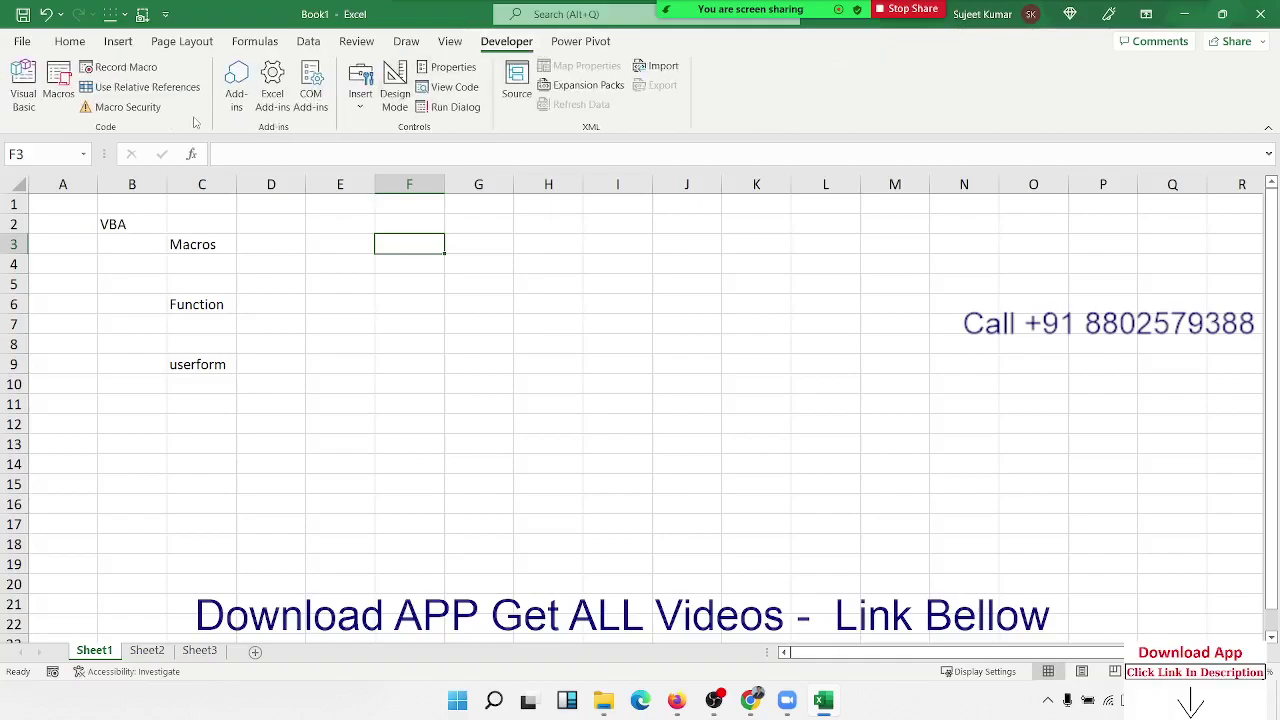
click(147, 114)
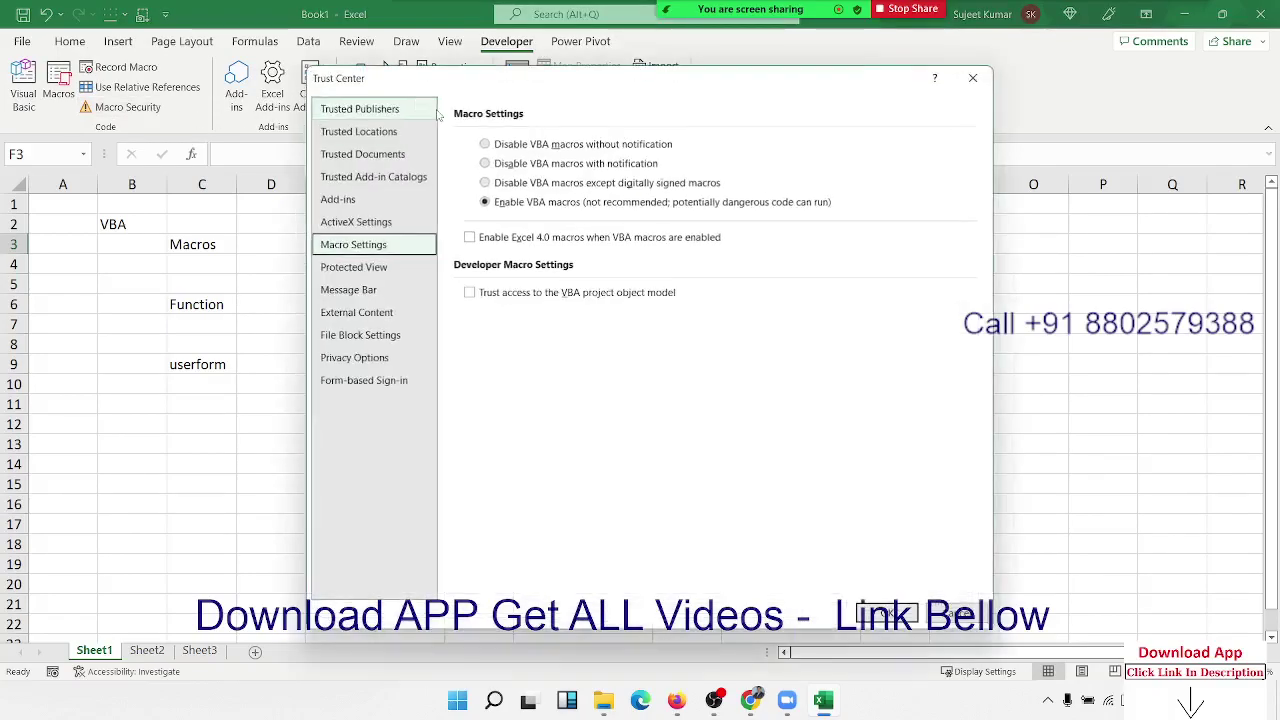
click(972, 80)
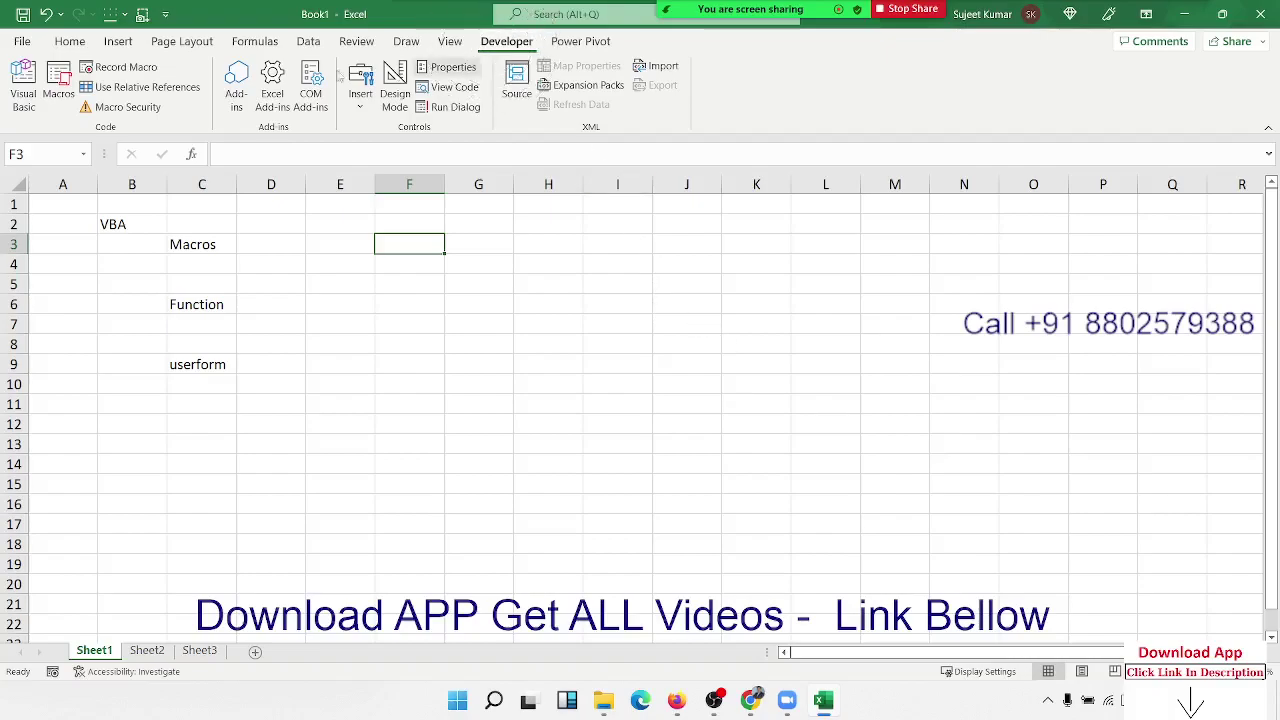
Step: Verify Developer is checked under Options > Customize Ribbon, then cancel the dialog
click(30, 40)
click(60, 655)
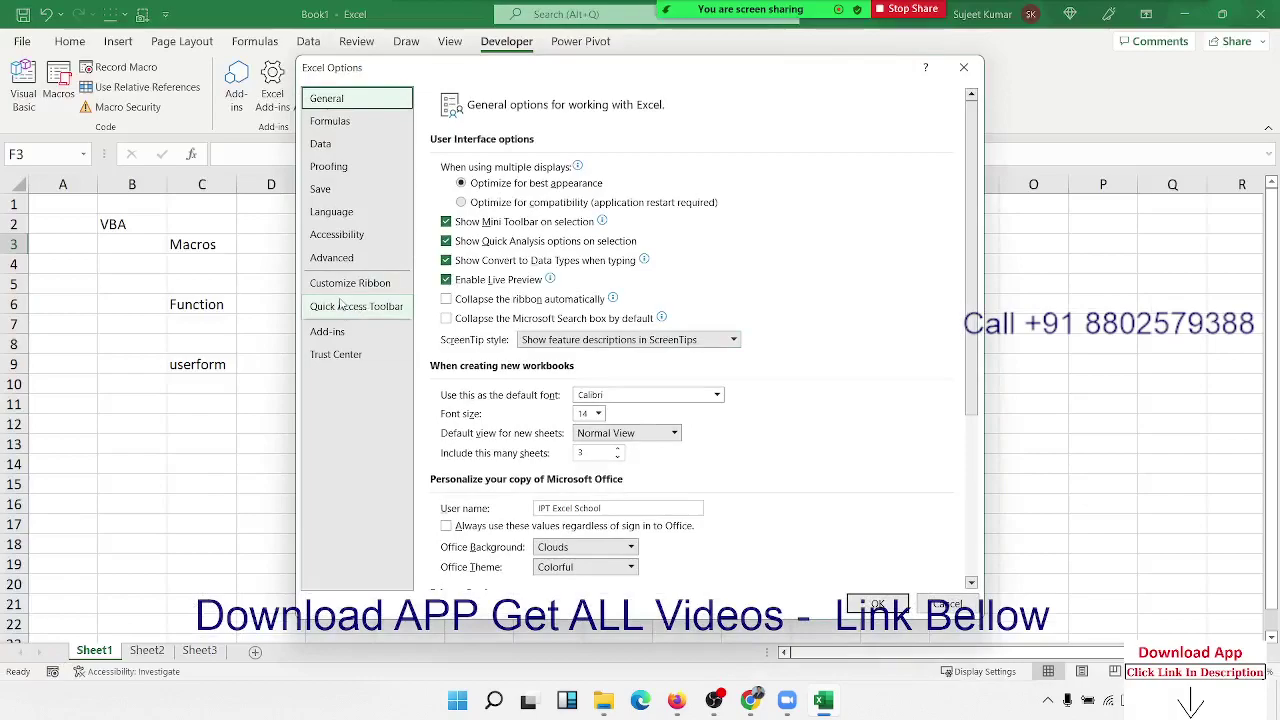
click(346, 284)
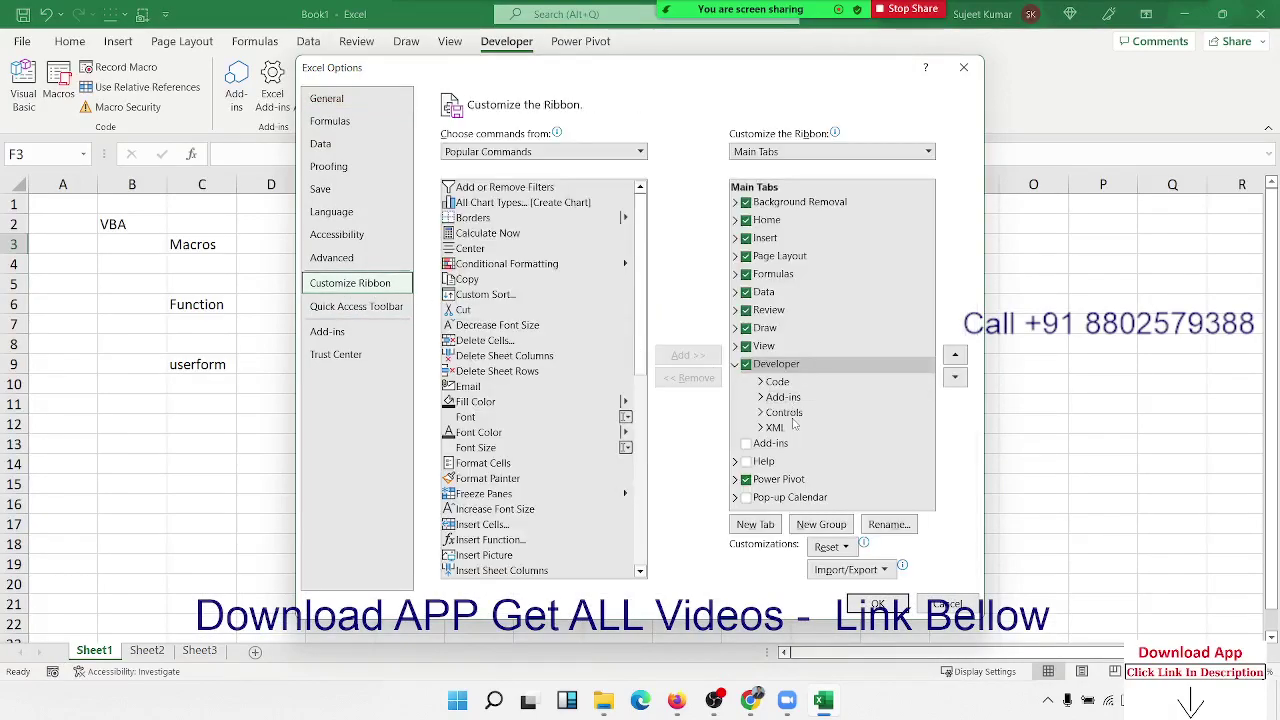
click(765, 368)
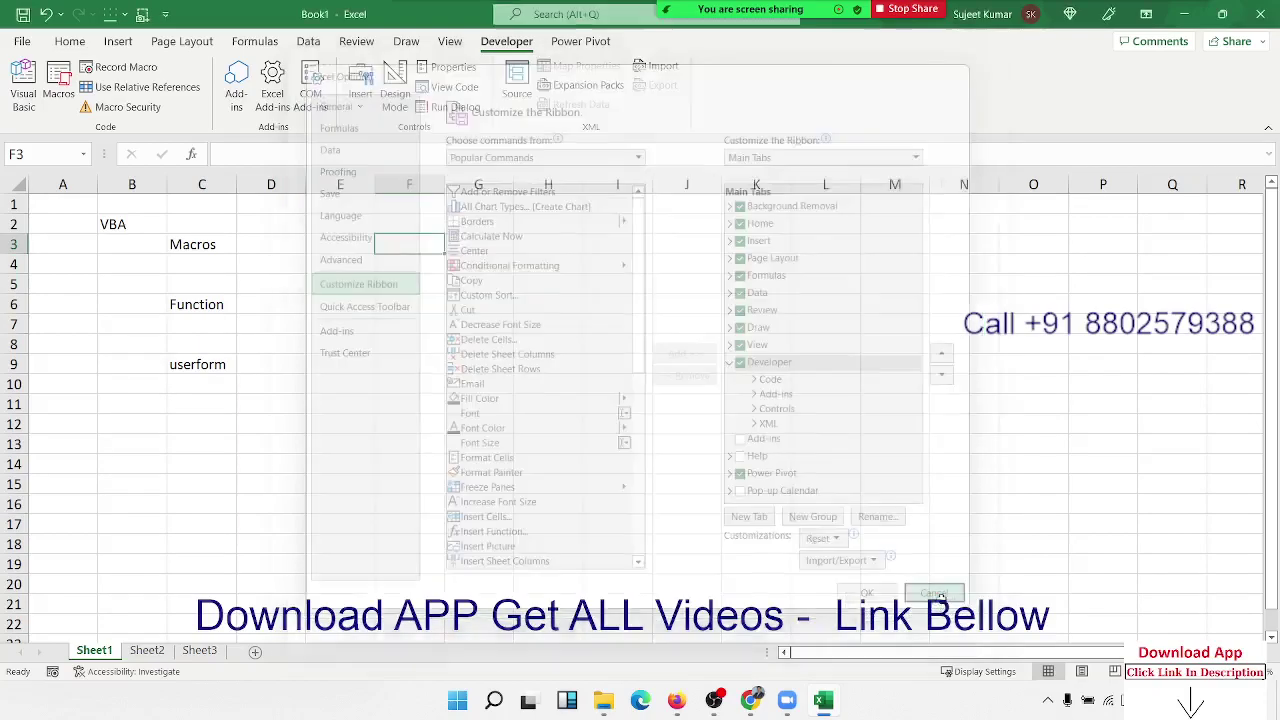
click(940, 606)
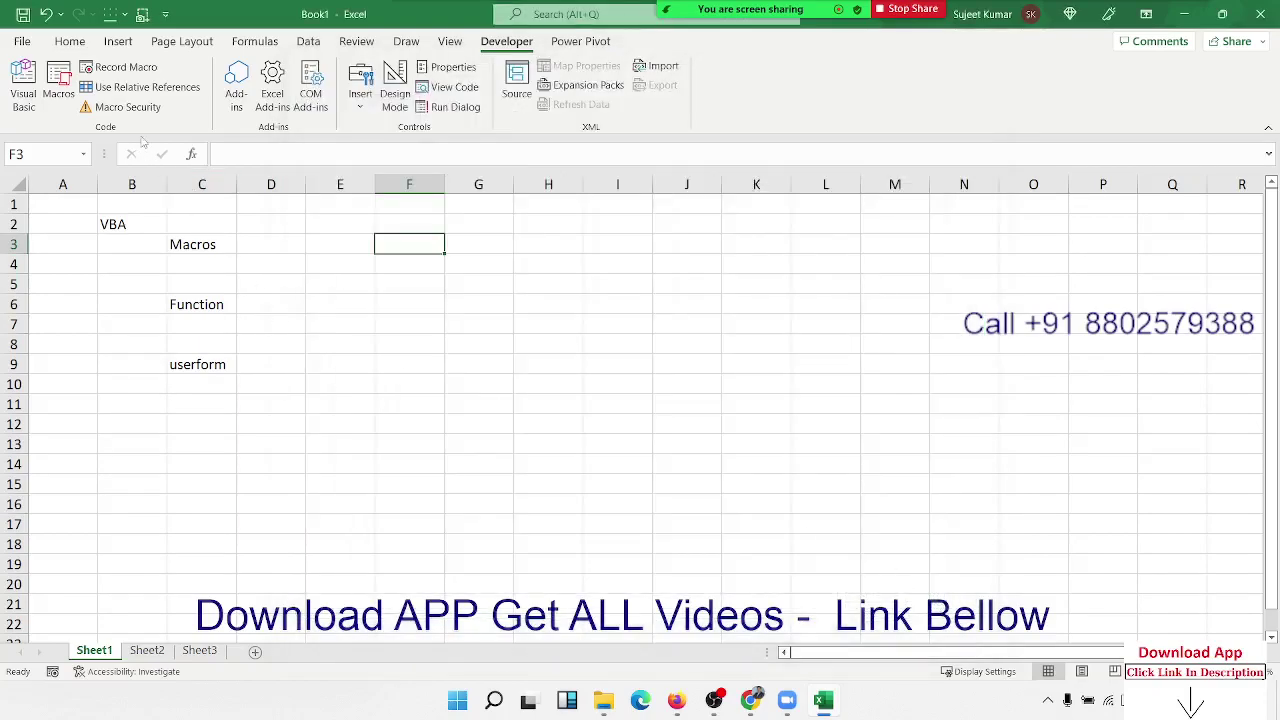
Step: Recheck the Macro Security settings, then start saving the workbook
click(127, 106)
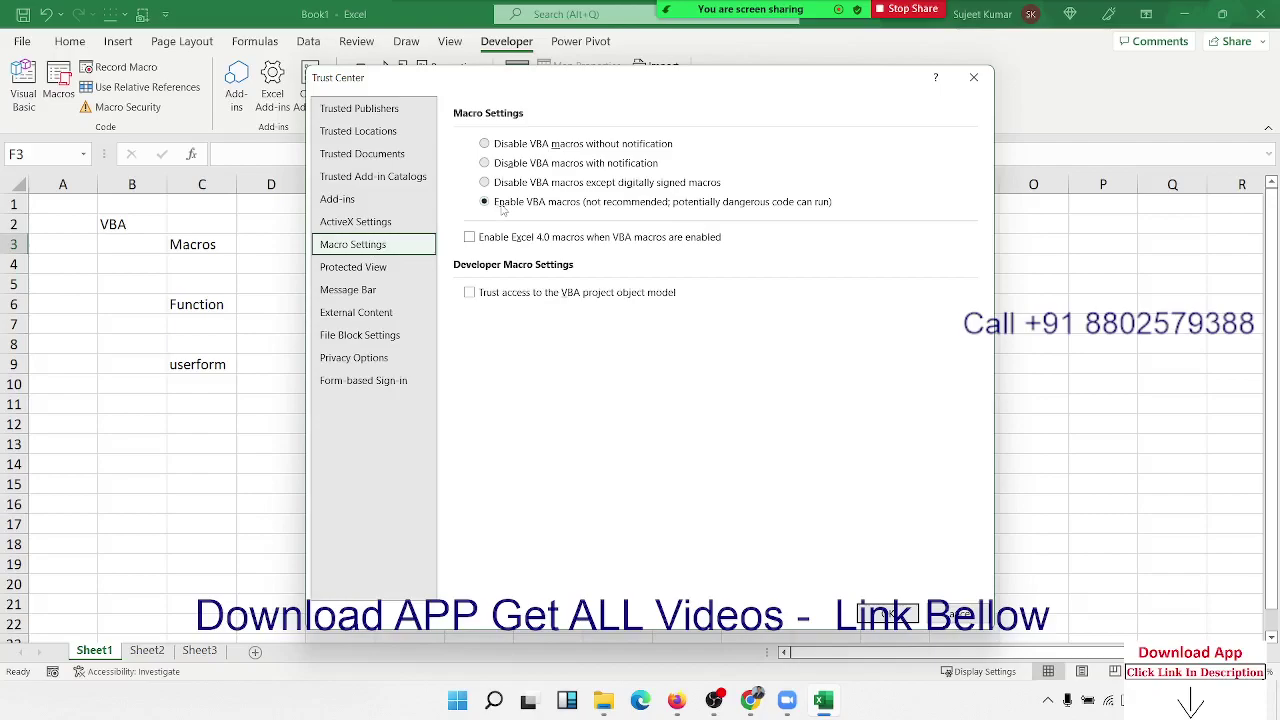
click(973, 77)
click(22, 14)
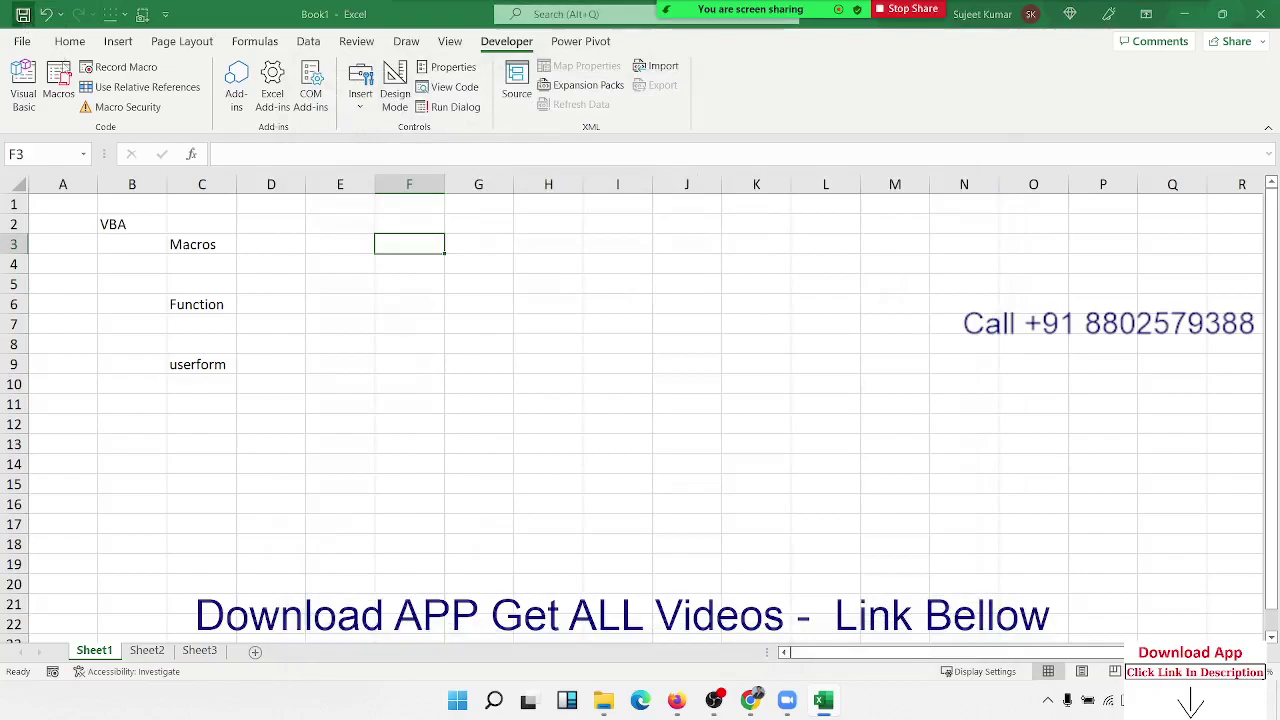
Step: Keep the .xlsm macro-enabled file type, close the save prompt unsaved, and select E3
click(789, 298)
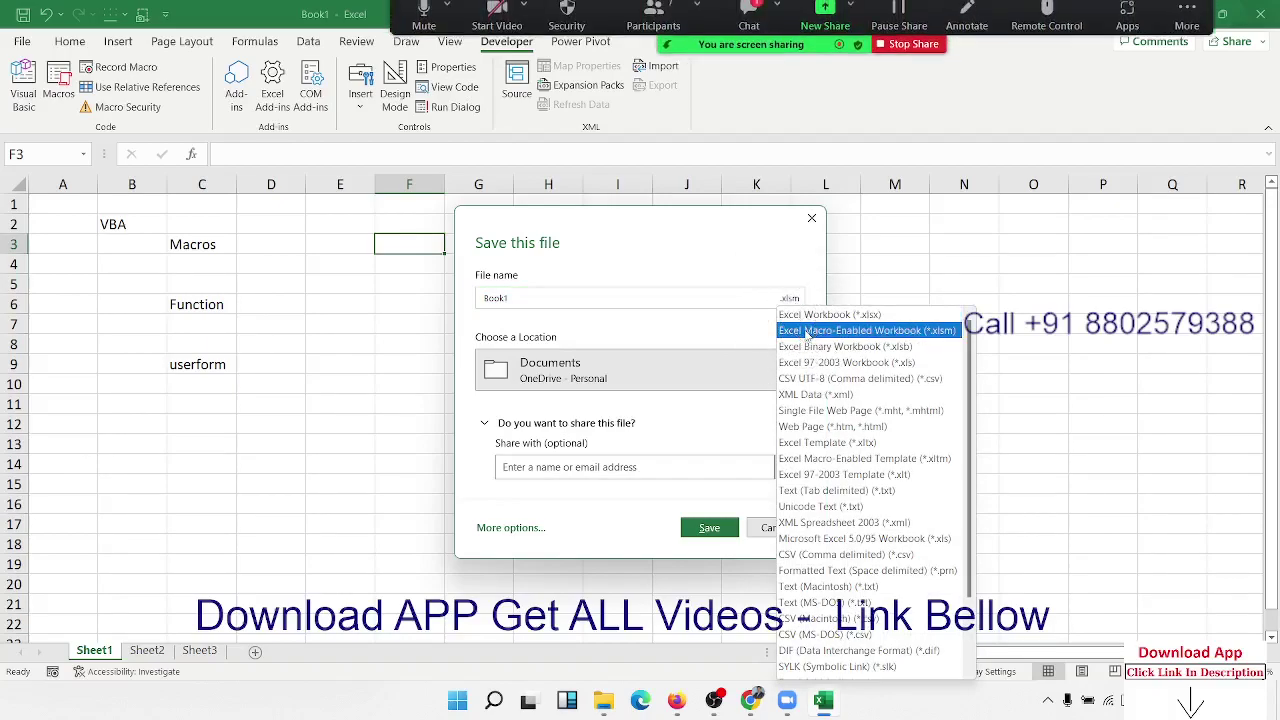
click(809, 239)
click(750, 20)
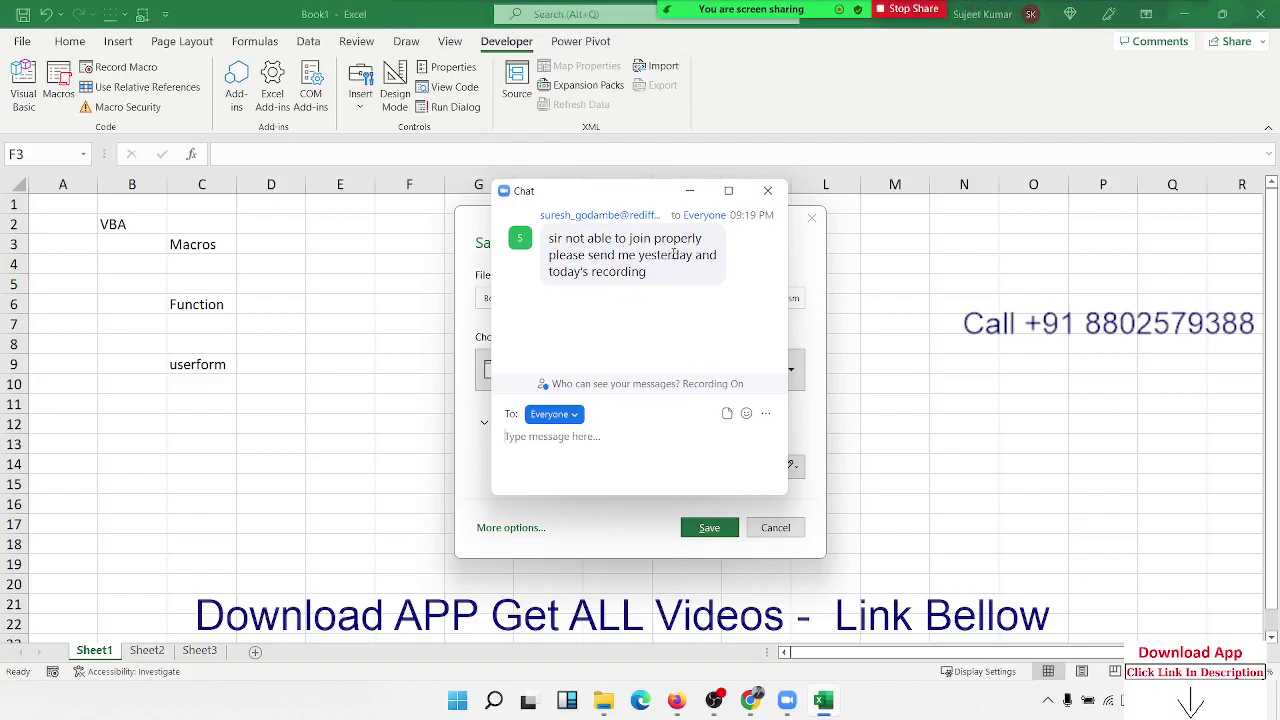
click(768, 191)
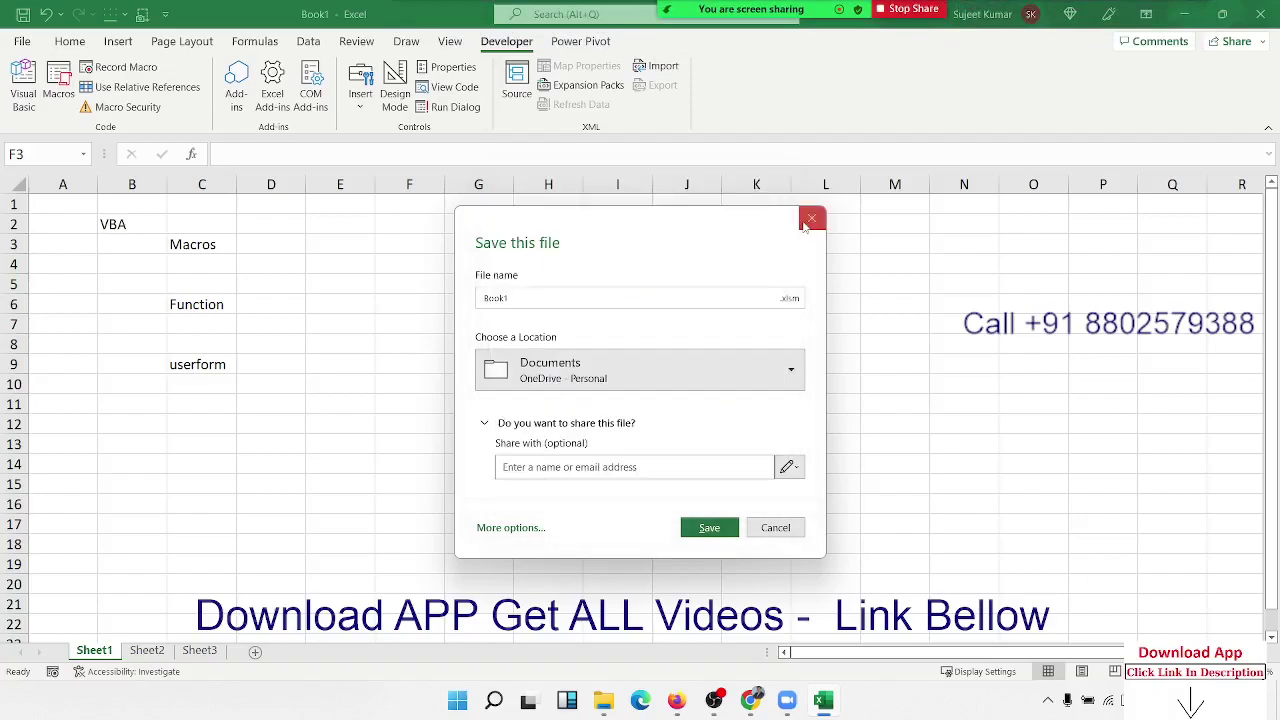
click(811, 217)
click(474, 301)
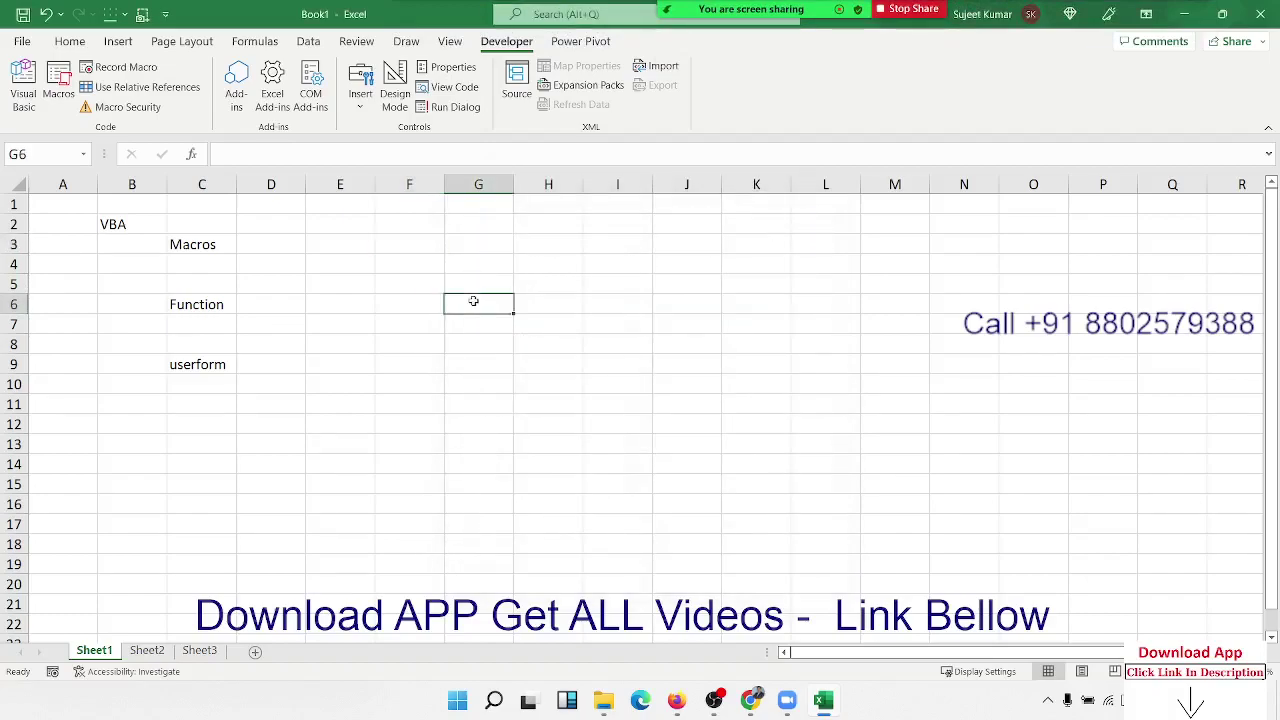
click(347, 251)
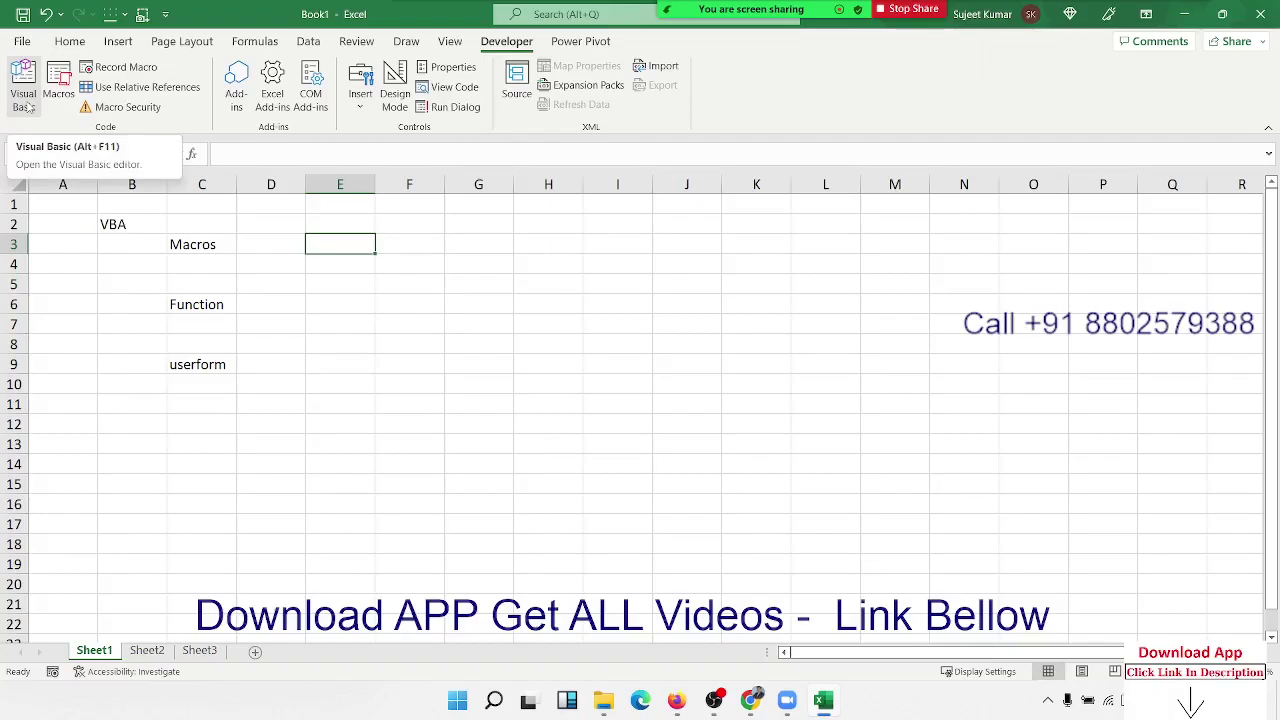
click(27, 100)
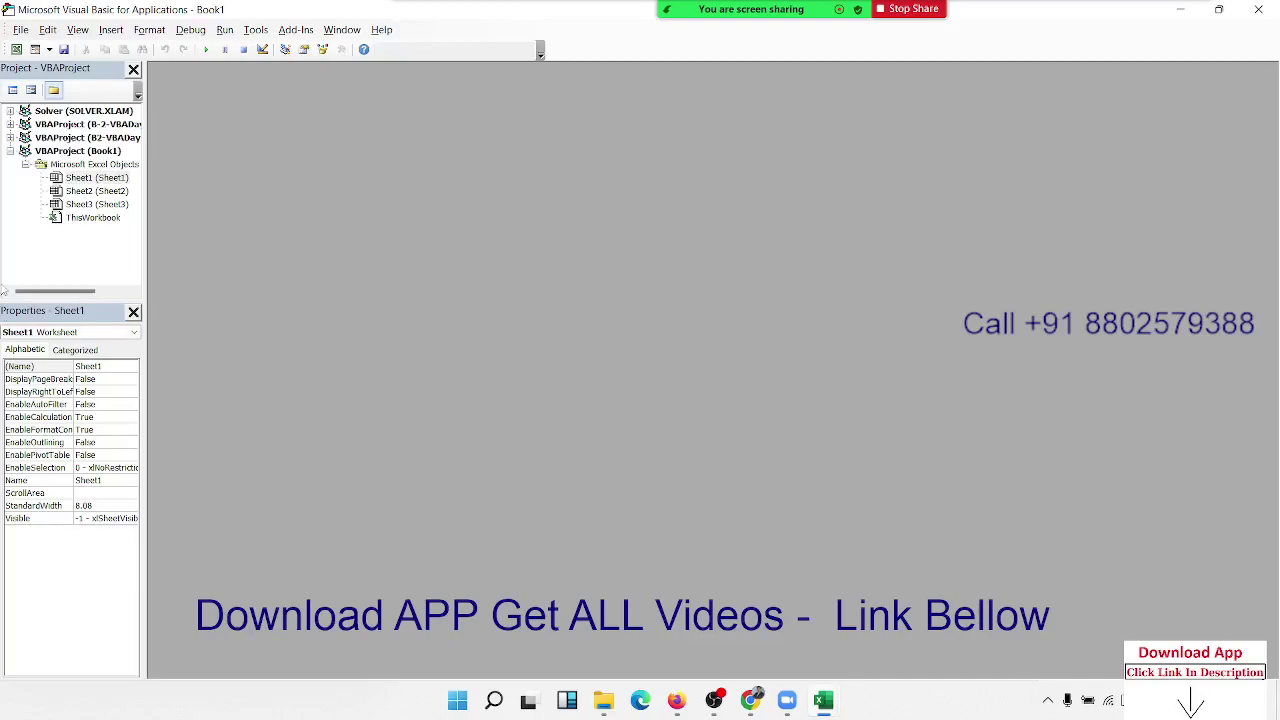
click(87, 75)
click(66, 313)
click(12, 150)
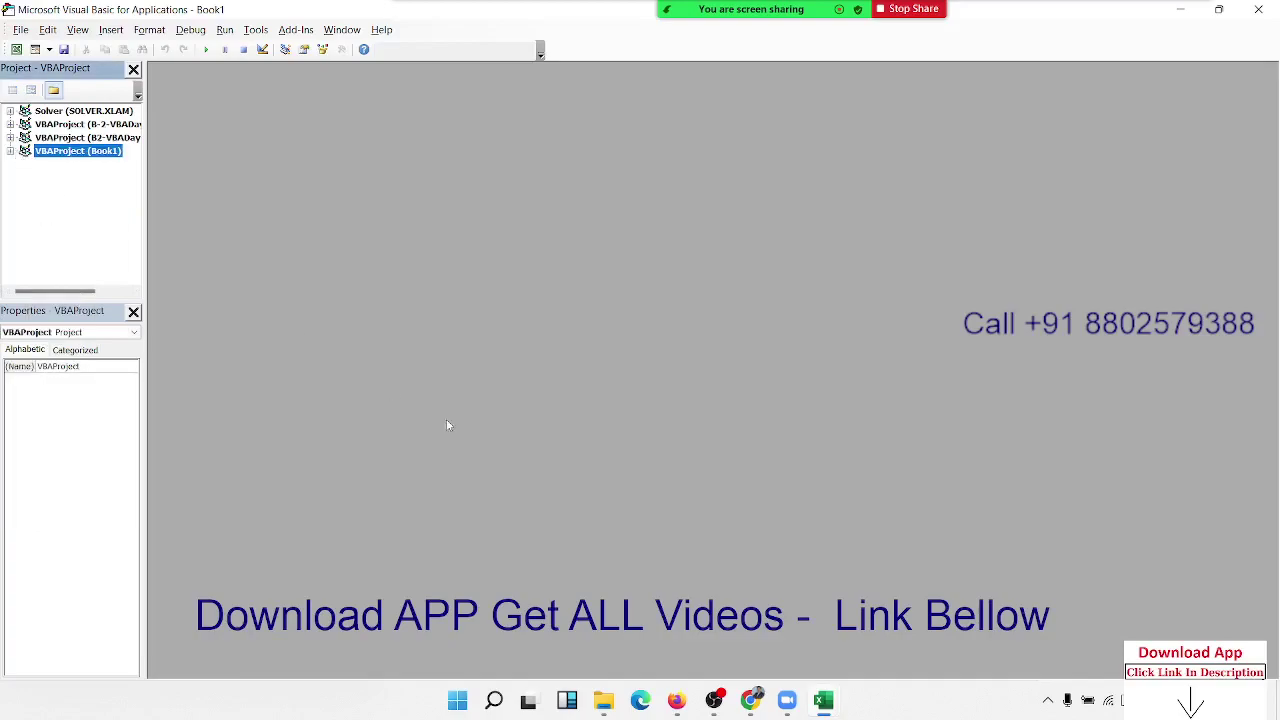
click(833, 708)
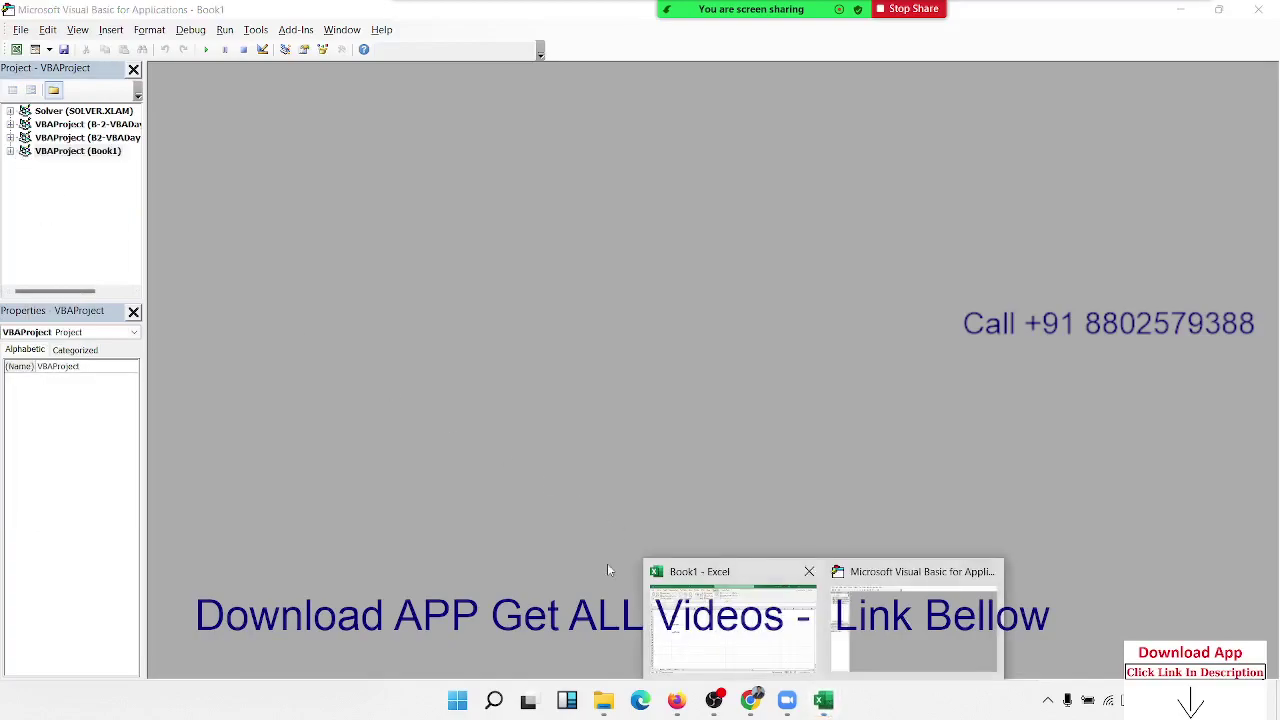
click(68, 197)
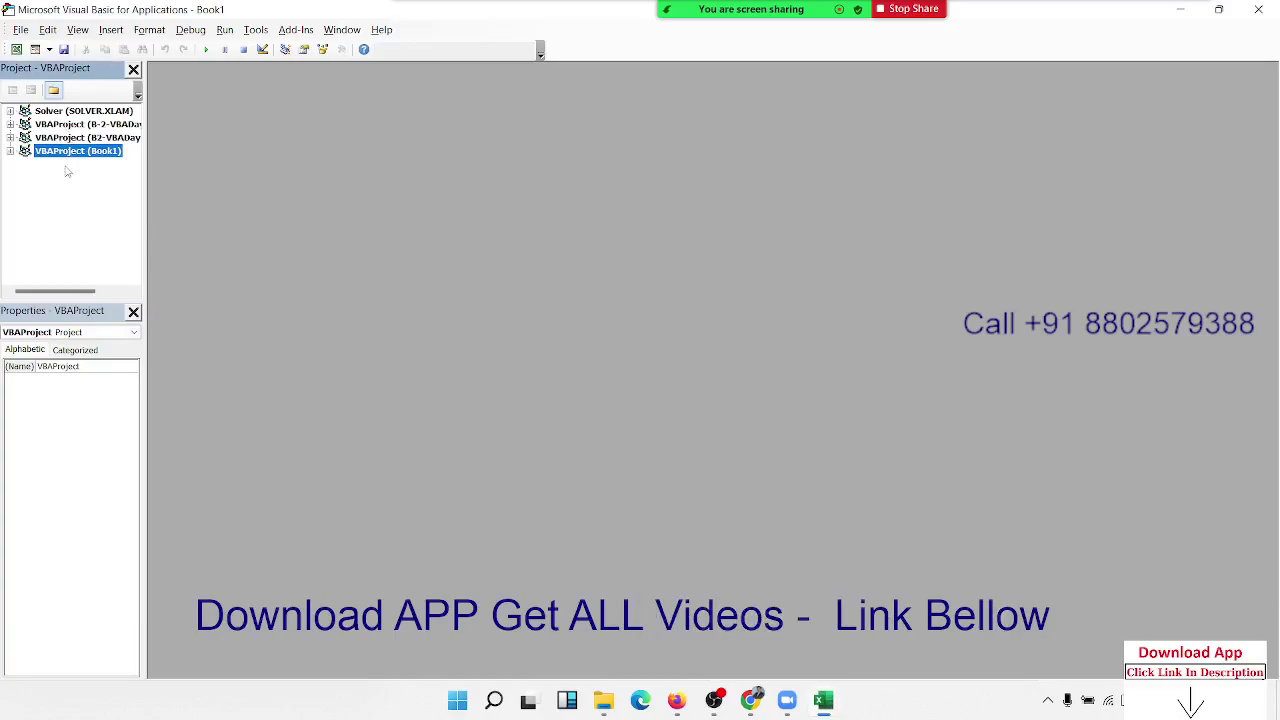
click(10, 137)
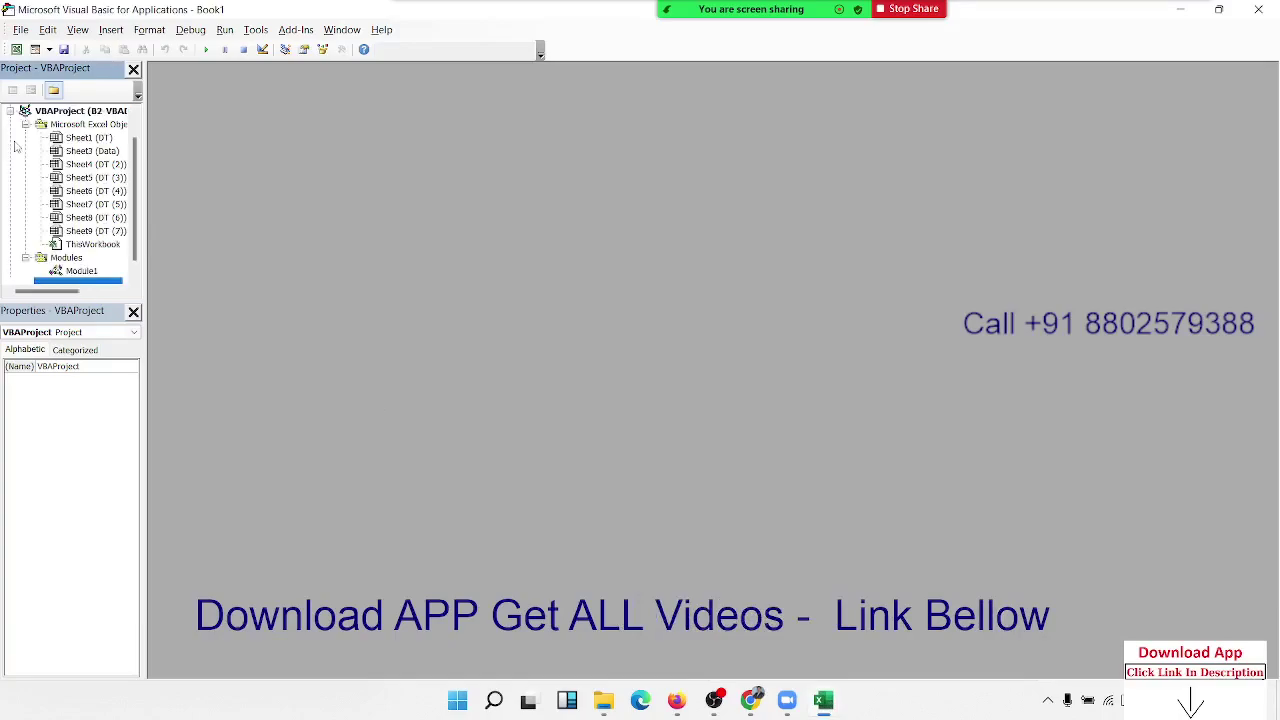
click(10, 111)
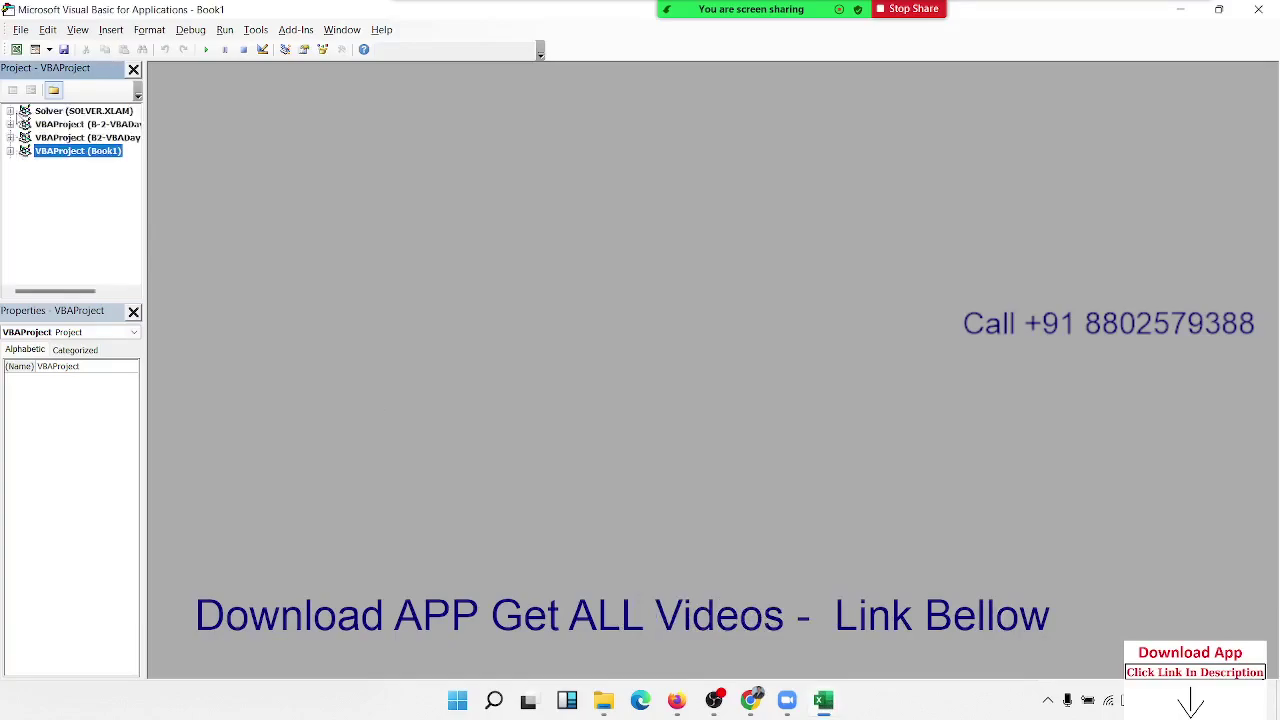
click(10, 151)
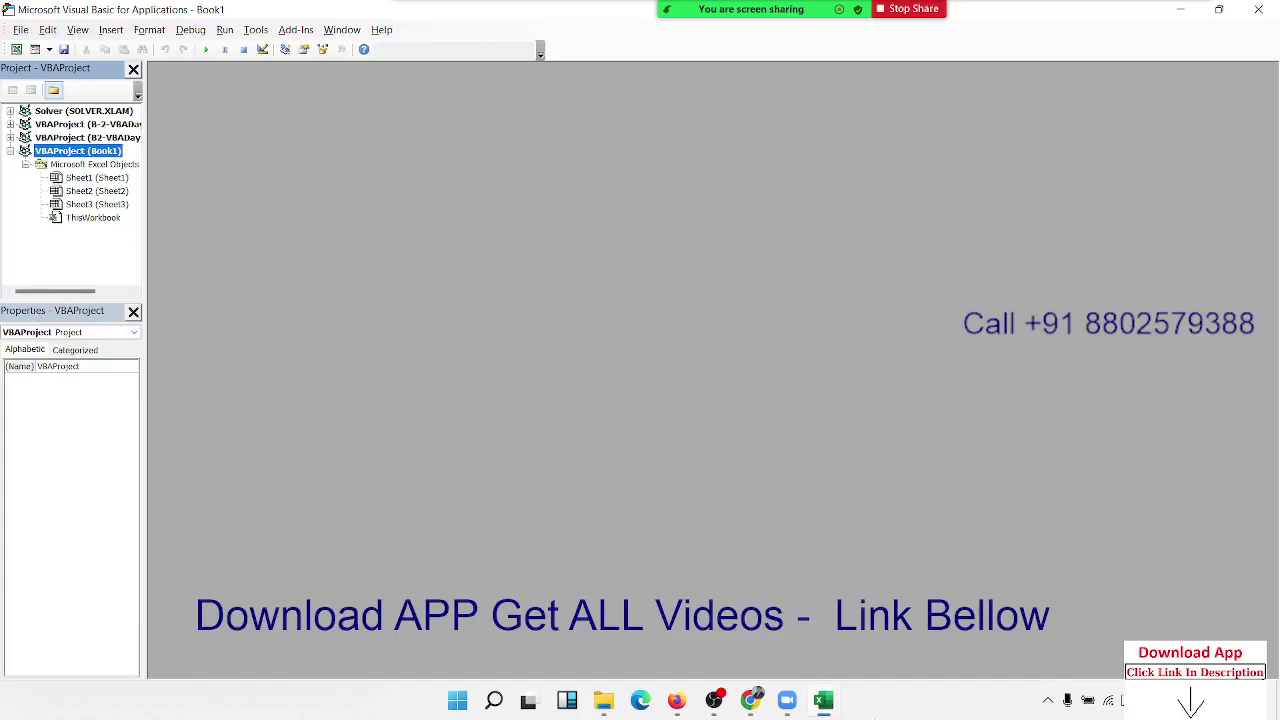
Step: Return to the VBA editor and open Sheet1's code window after checking Sheet2 and Sheet3
mouse_move(823, 700)
click(783, 638)
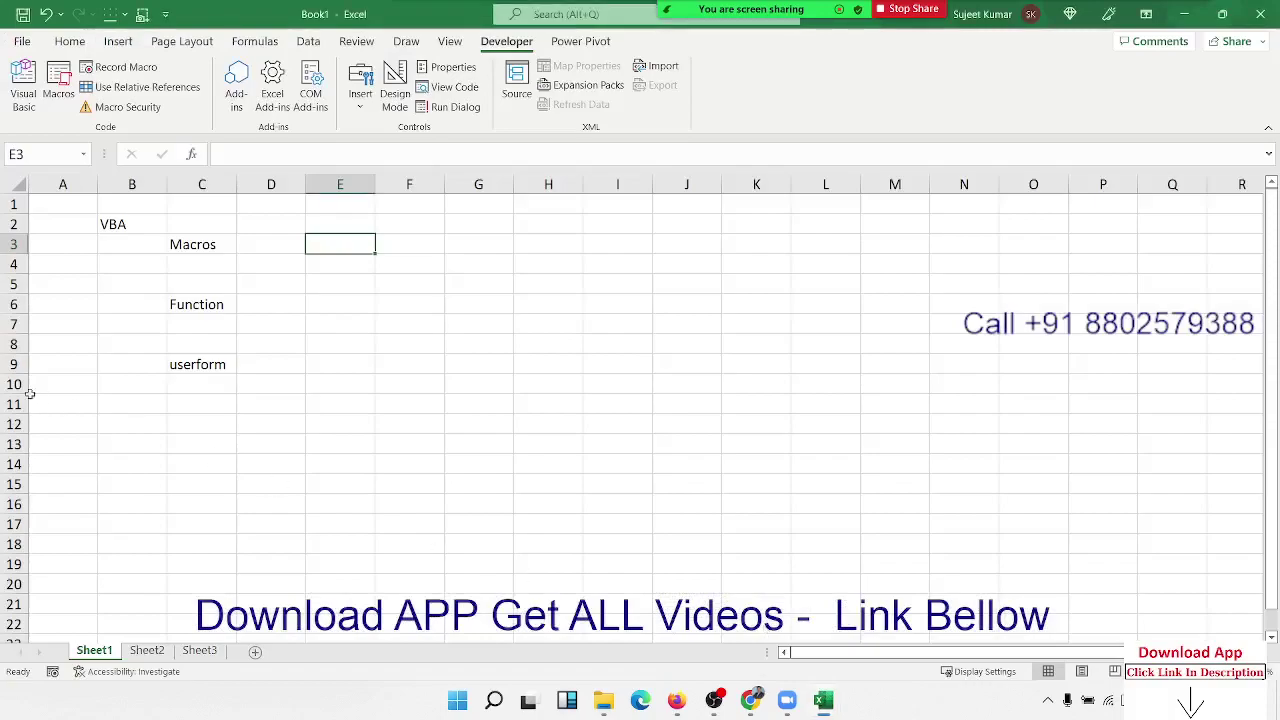
key(alt+F11)
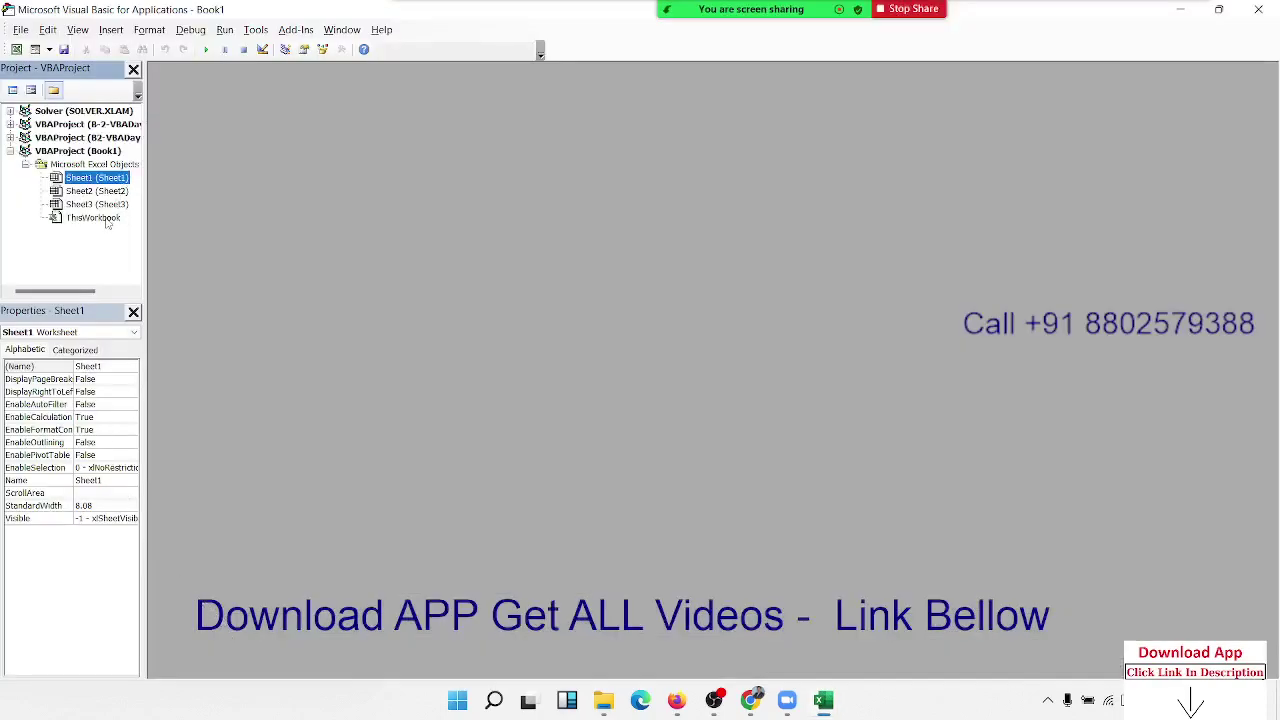
double_click(108, 180)
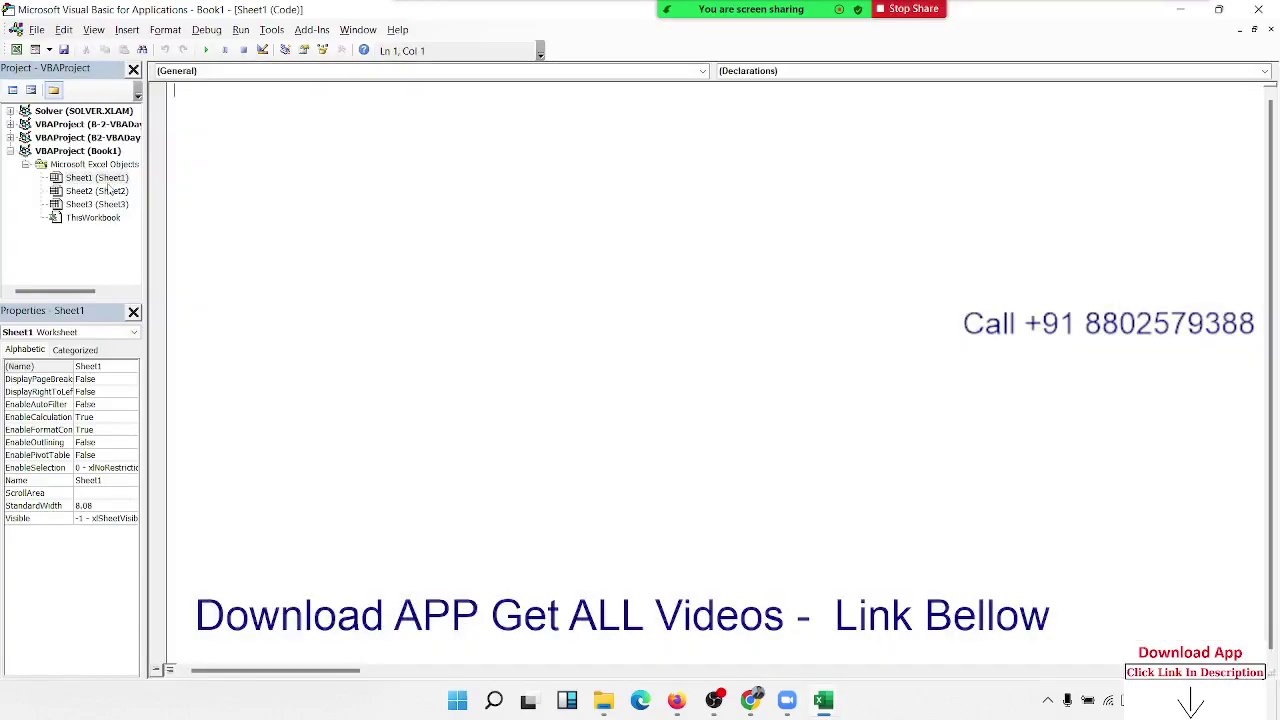
click(110, 191)
double_click(105, 204)
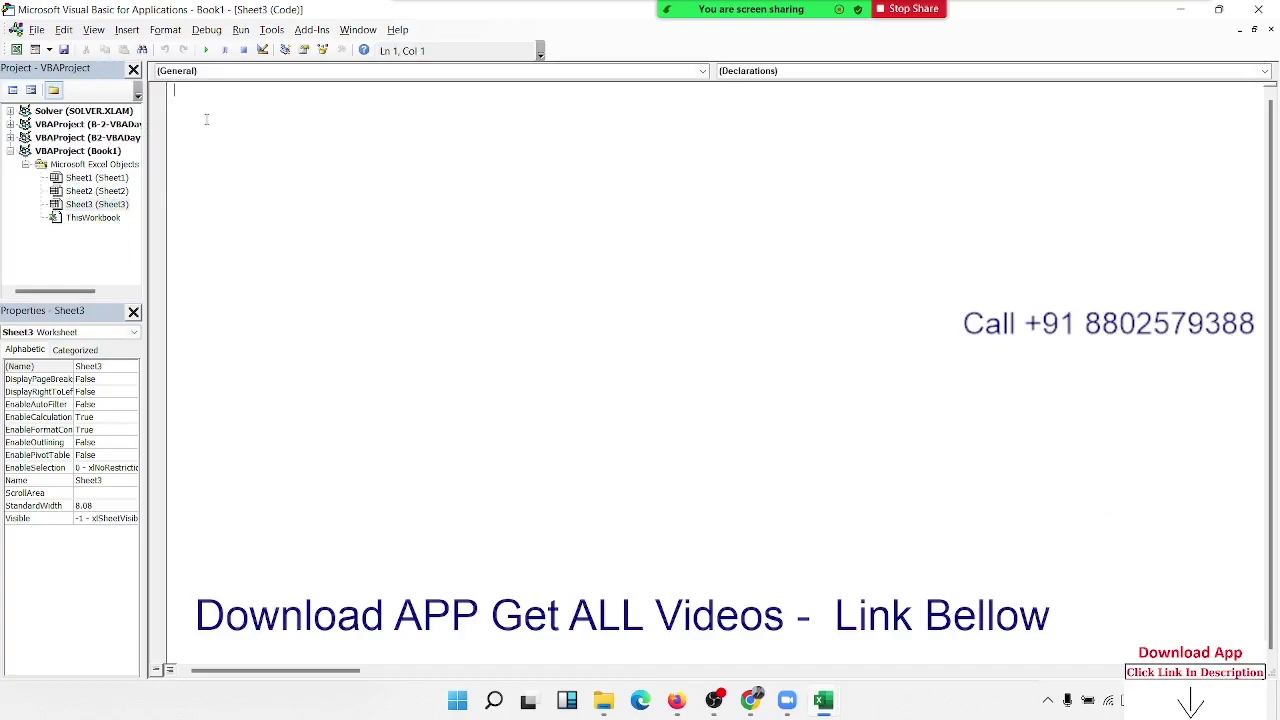
double_click(108, 180)
Step: Write an empty Sub rr() in Sheet1, then show Excel's macro list with Sheet1.rr
text(syb)
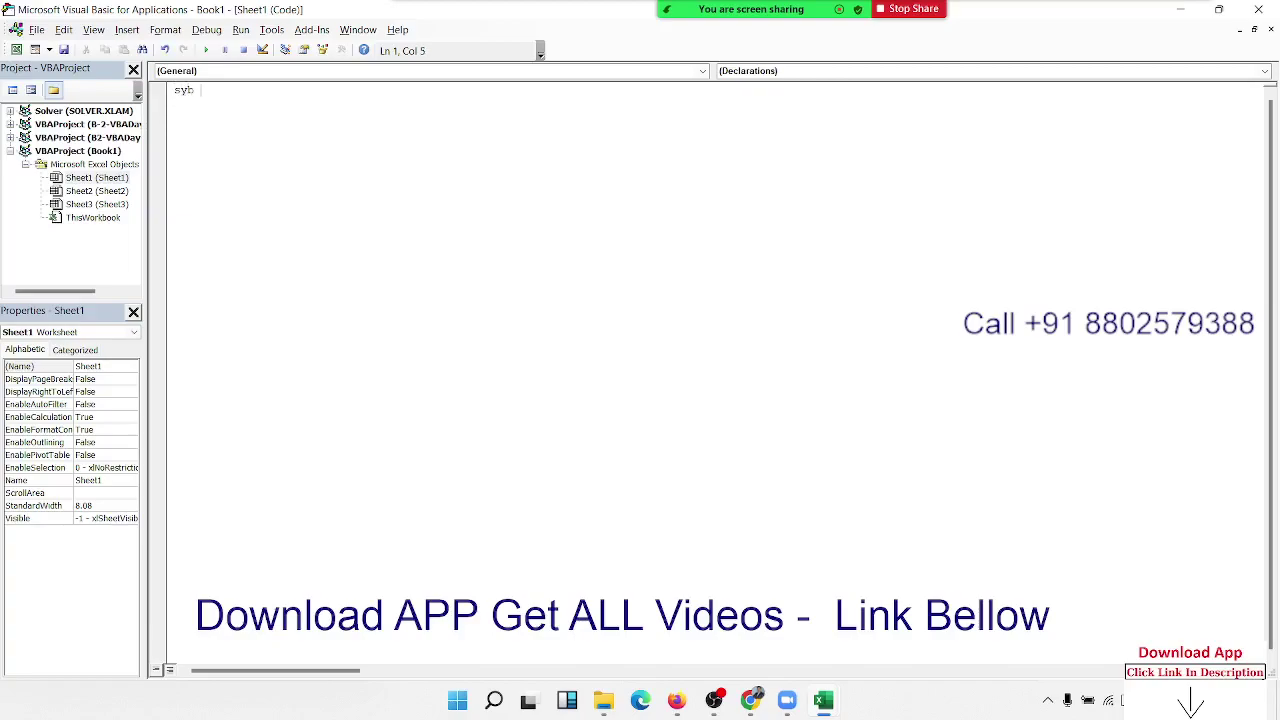
key(BackSpace)
key(BackSpace)
key(BackSpace)
text(ub r)
text(r())
key(Return)
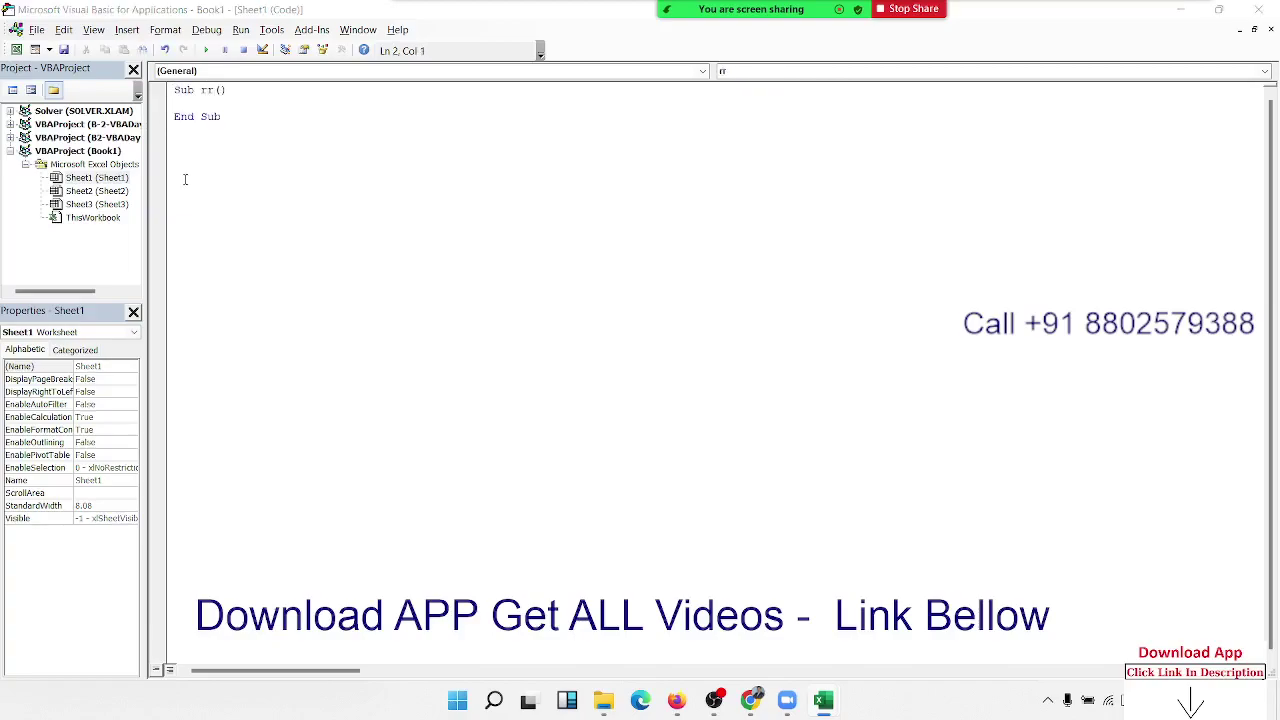
key(alt+F11)
click(56, 100)
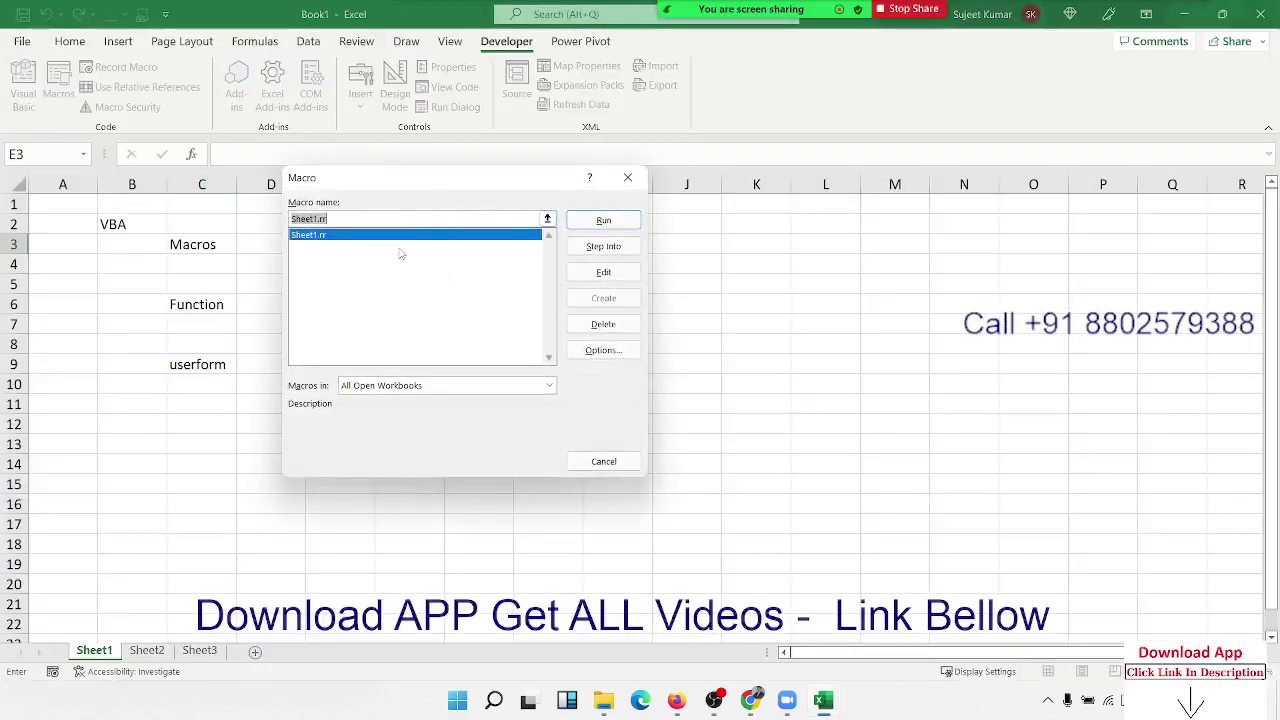
Step: Run the rr macro, delete Sheet1, and open ThisWorkbook's code in the VBA editor
double_click(403, 240)
right_click(90, 652)
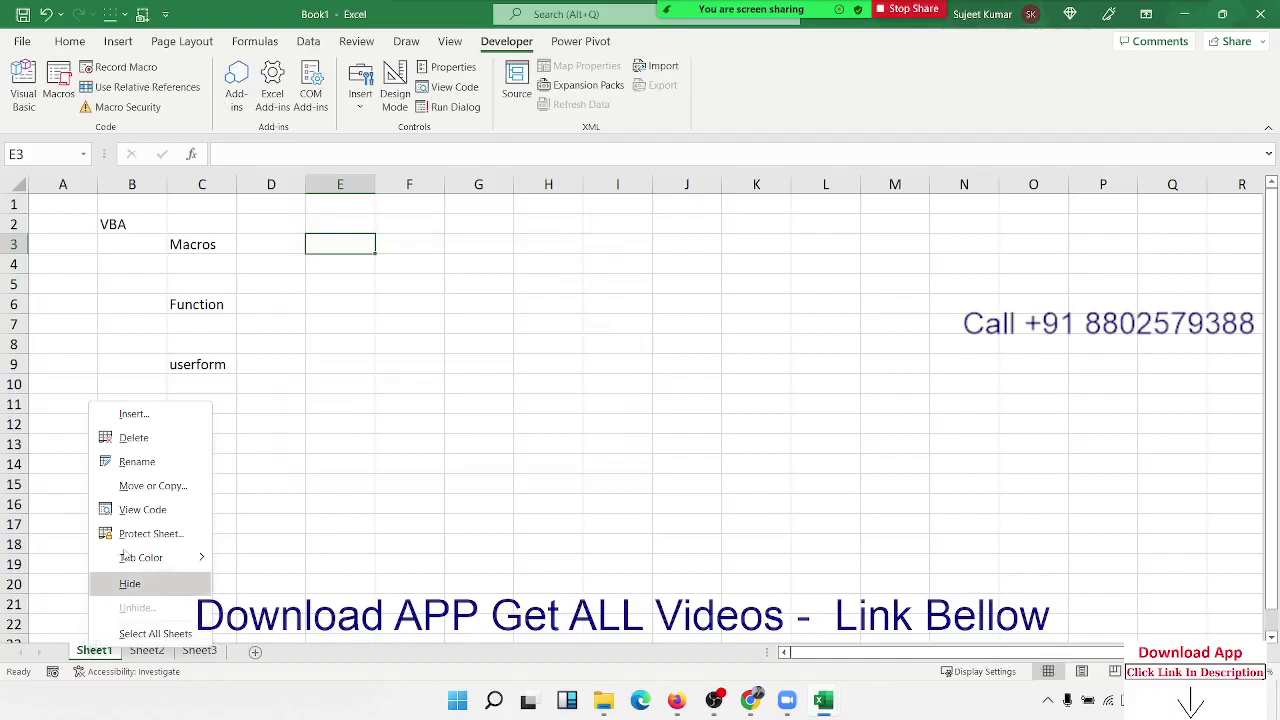
click(152, 442)
click(610, 393)
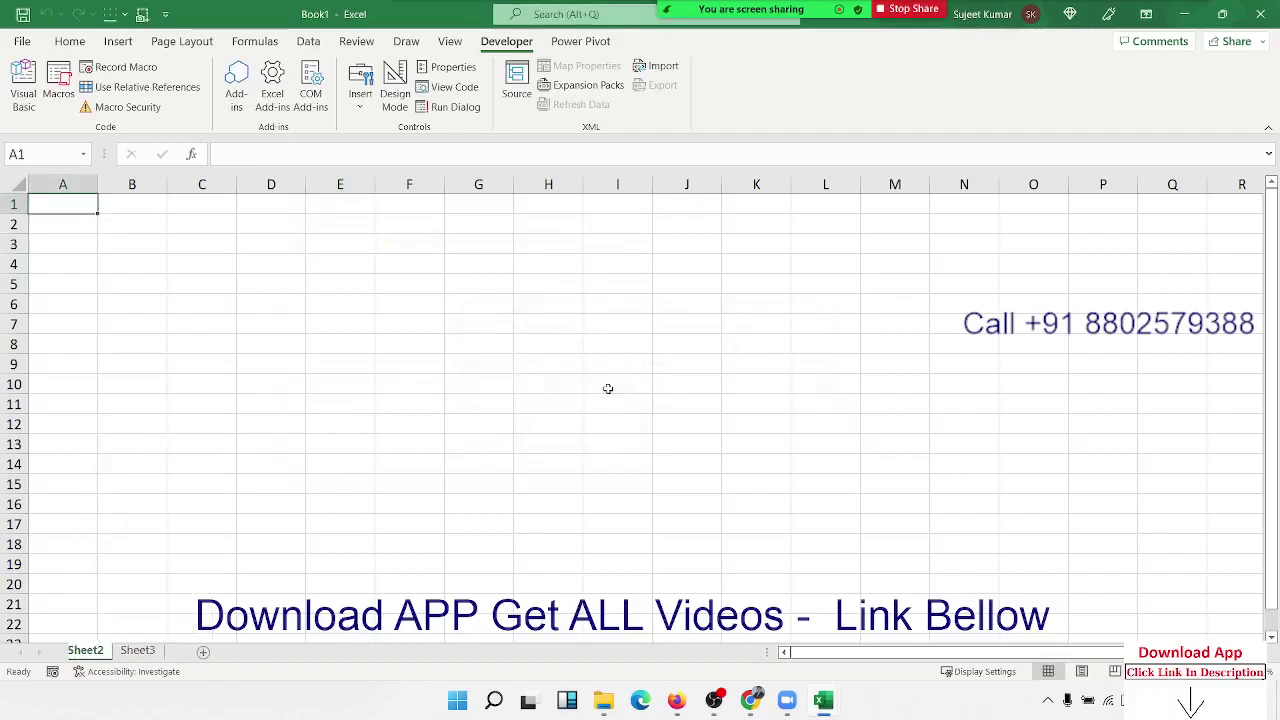
key(alt+F11)
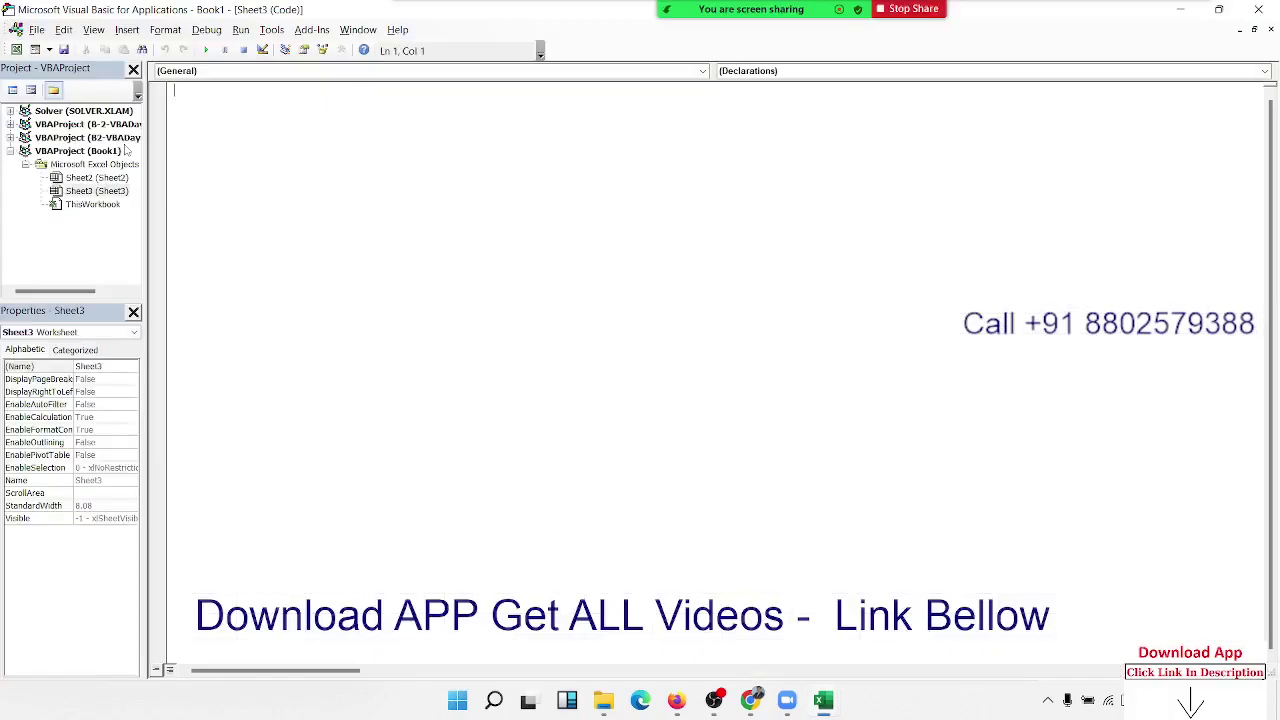
double_click(80, 205)
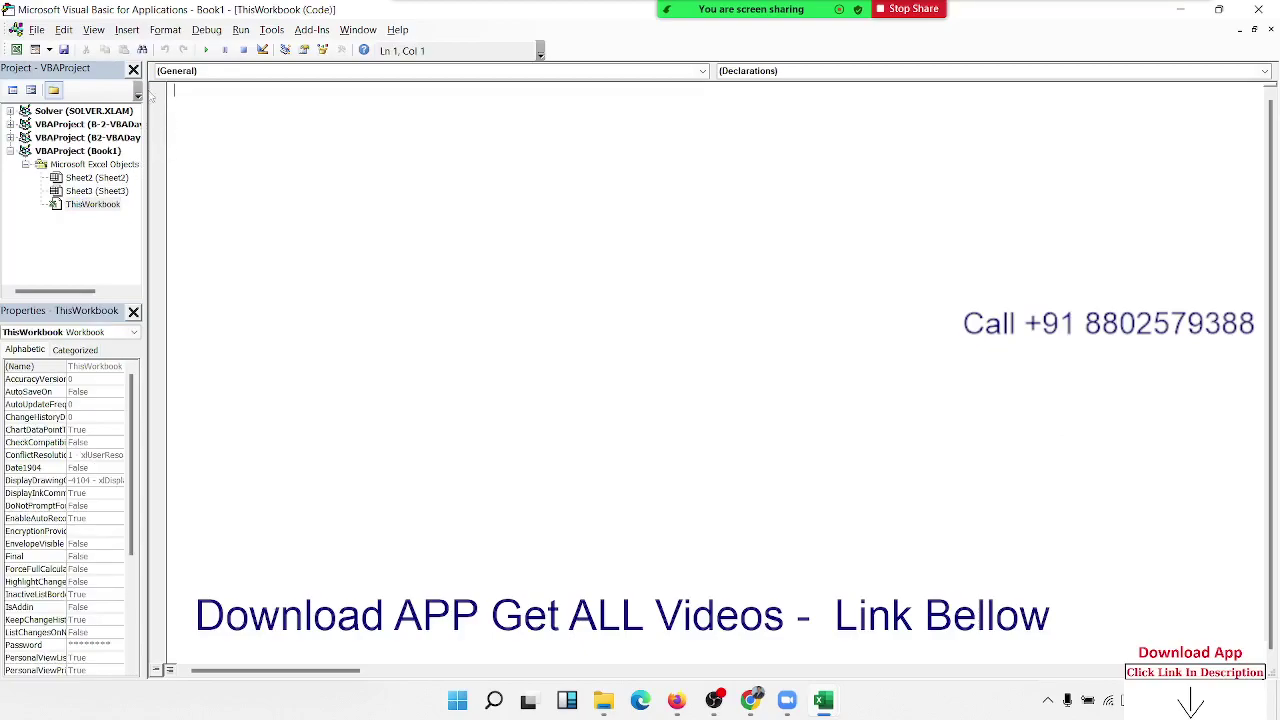
Step: Insert a new module, write a Sub rr() procedure, then delete it
click(127, 29)
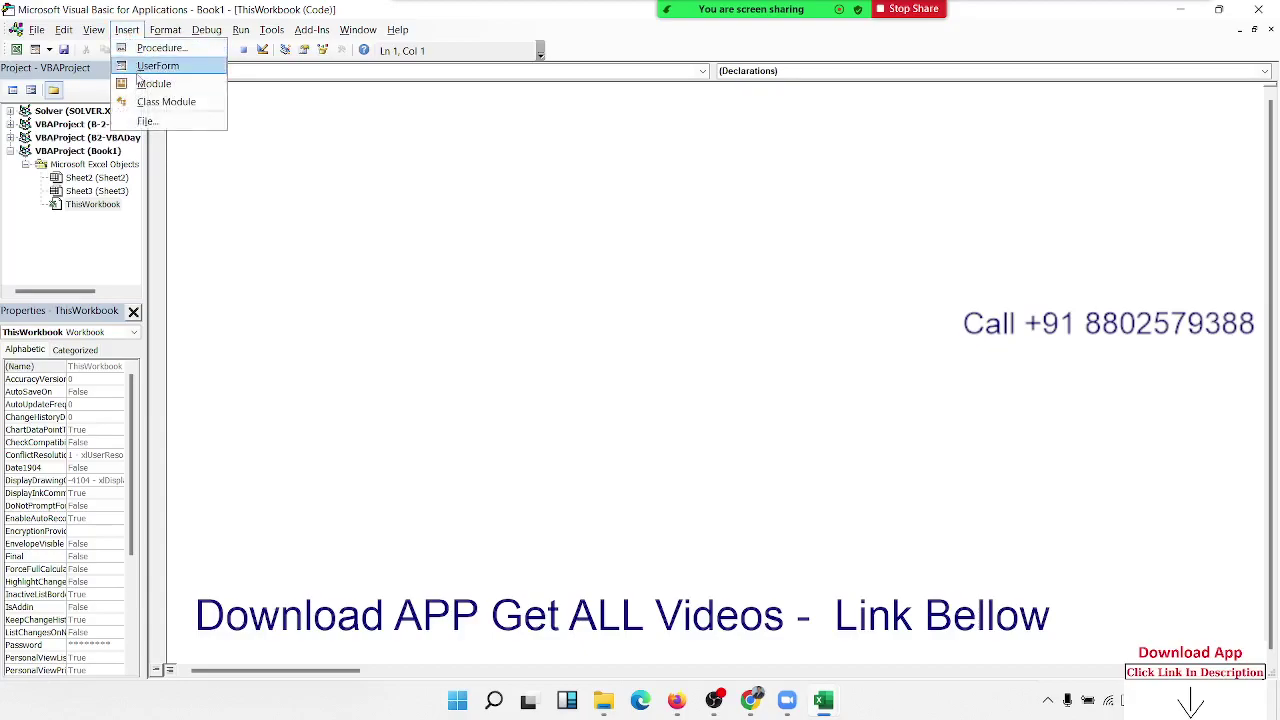
click(155, 84)
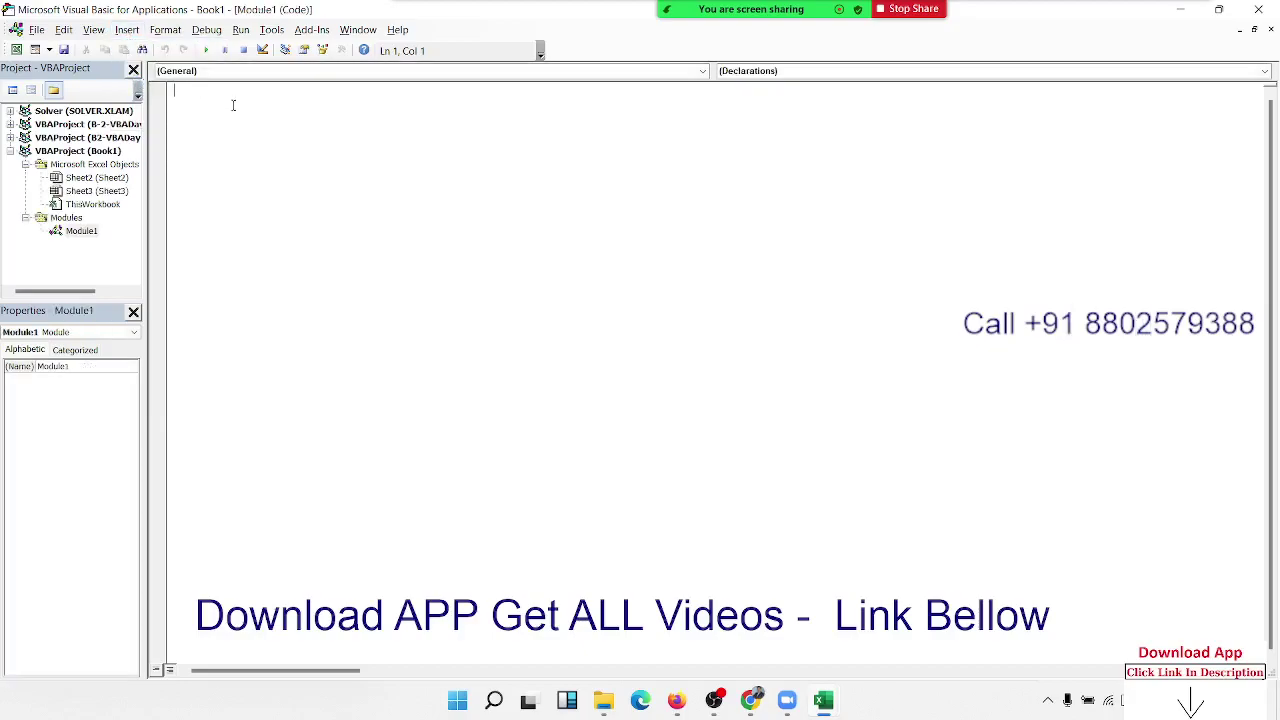
text(sub rr)
text(())
key(Return)
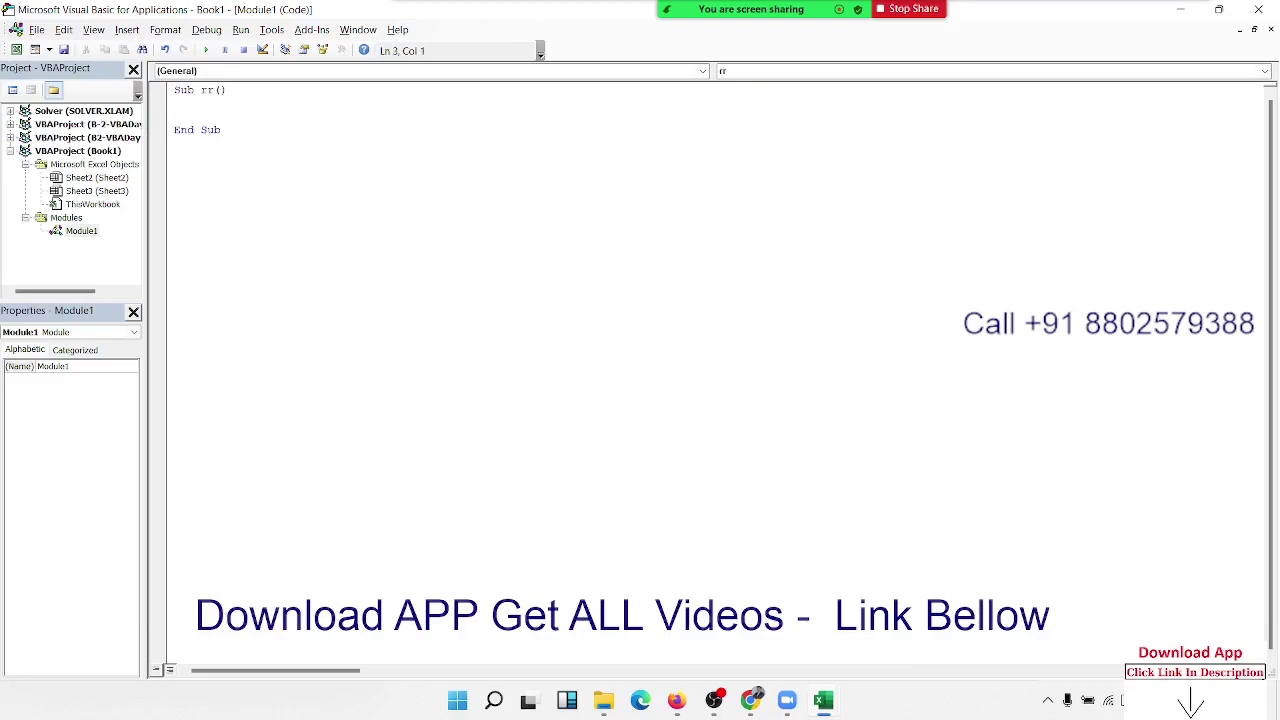
key(shift+End)
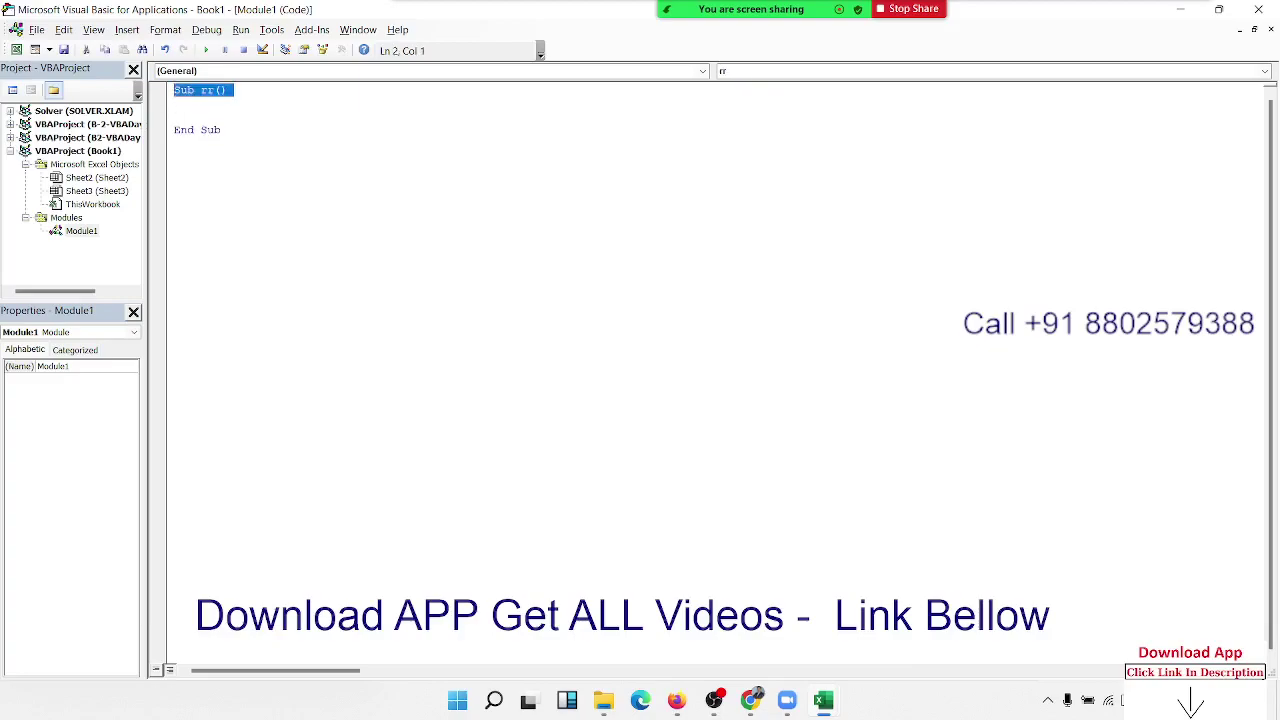
key(shift+Down)
key(shift+Down)
key(shift+End)
key(Delete)
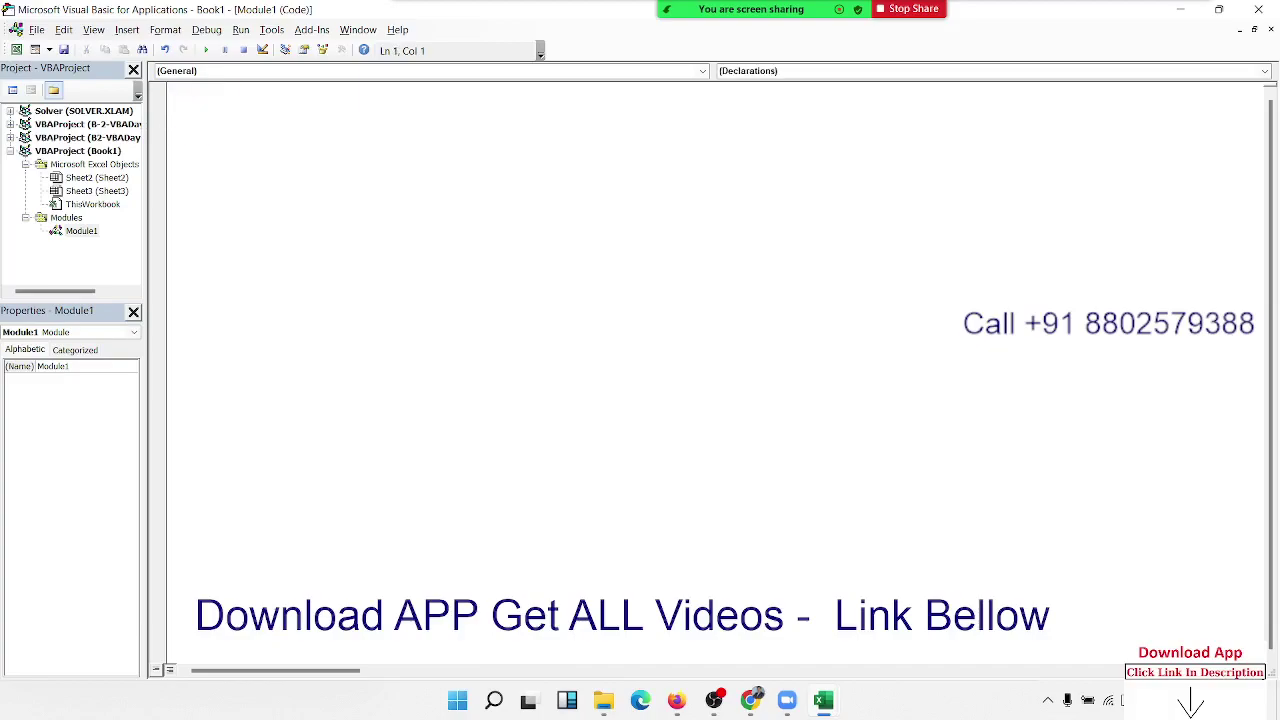
Step: Create an empty Sub text() procedure with blank lines before End Sub
text(sub )
text(text)
text(())
key(Return)
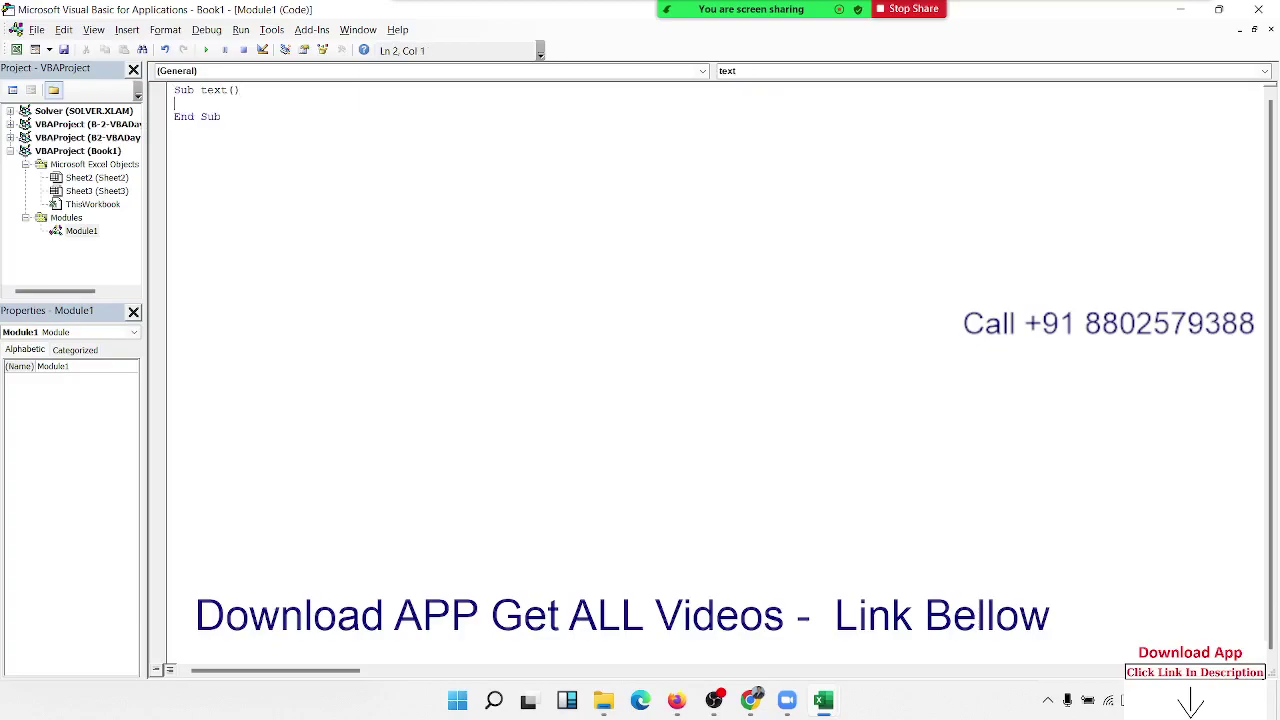
key(Return)
key(Return)
key(Return)
key(Return)
click(175, 116)
key(shift+Down)
key(shift+Down)
key(shift+Down)
key(shift+Down)
key(shift+Down)
key(shift+Down)
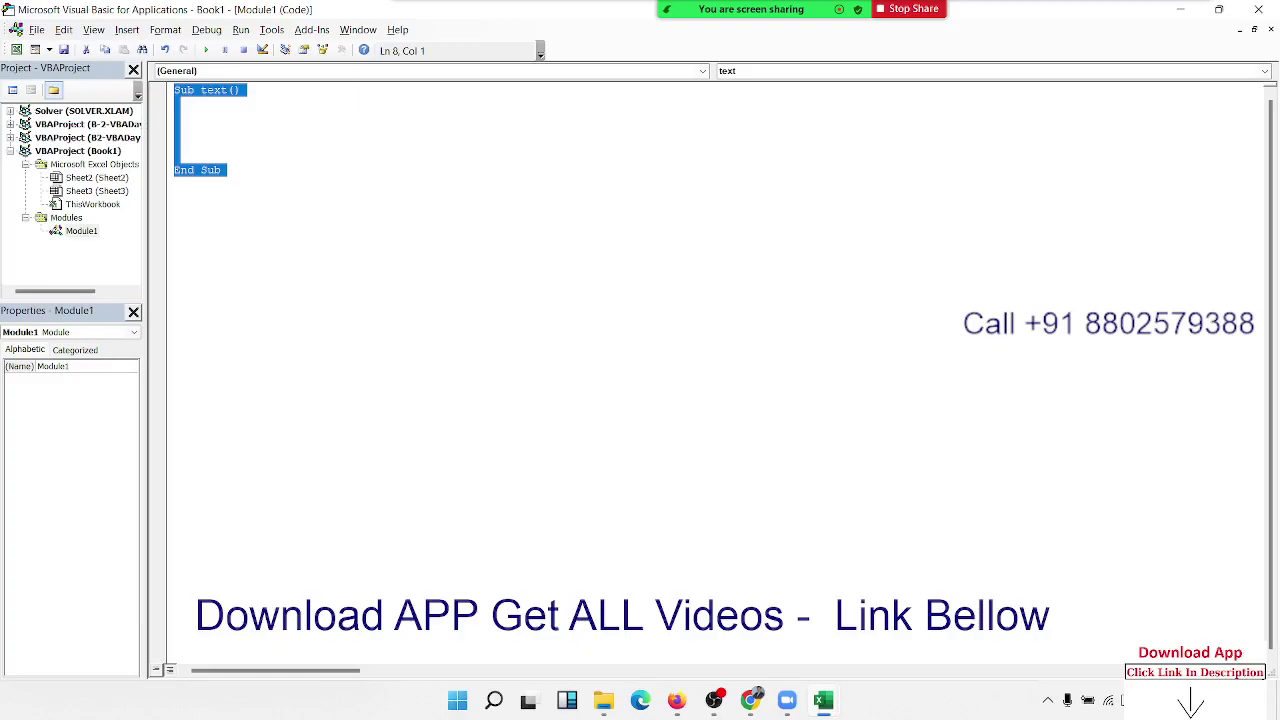
Step: Enter Application and Workbooks on separate lines in Sub text, fixing the compile error
click(175, 183)
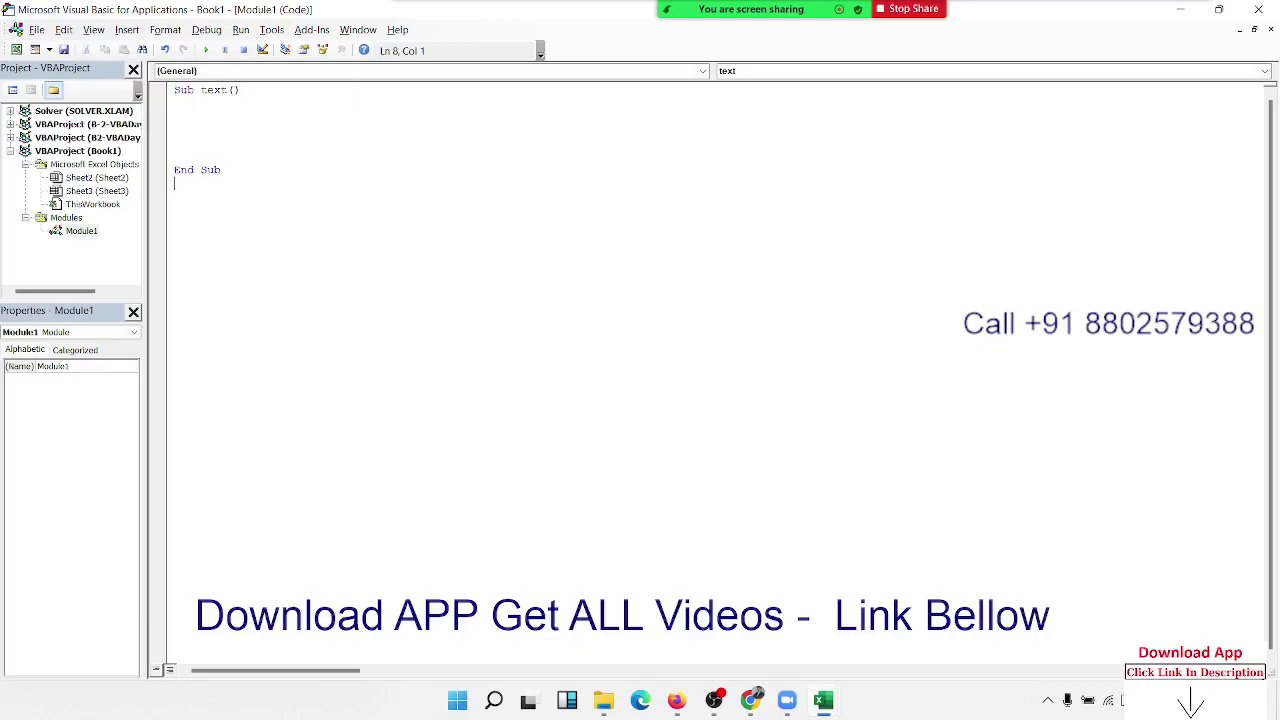
text(a)
text(pplica)
text(tion)
key(Return)
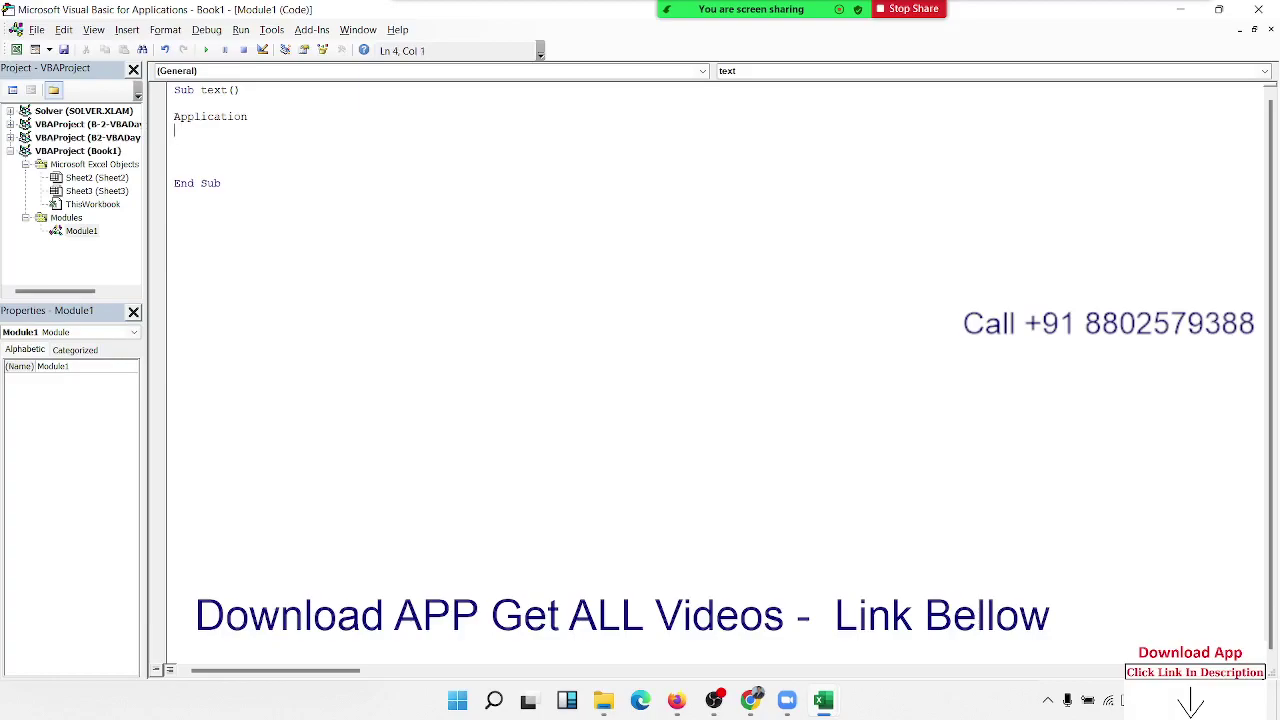
text(workb)
text(ooks()
key(Return)
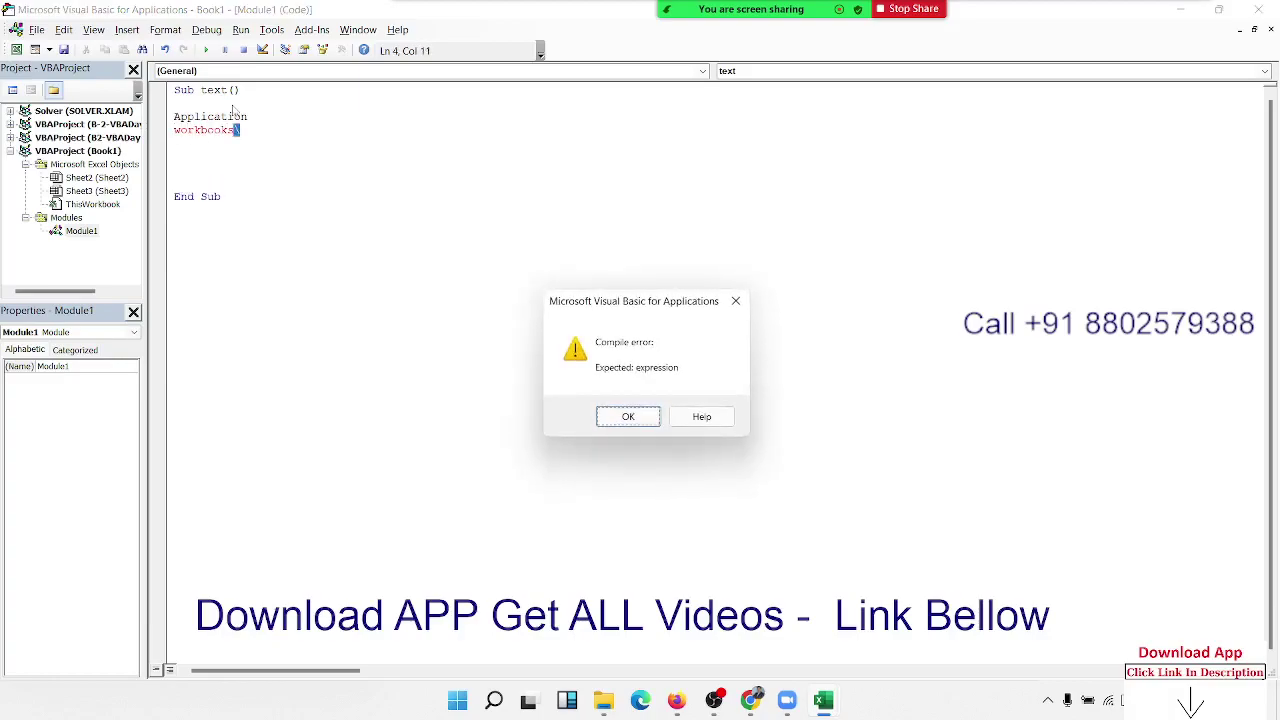
key(Return)
key(BackSpace)
key(Return)
Step: Add Sheets and Range lines below, then return to the Excel workbook
text(she)
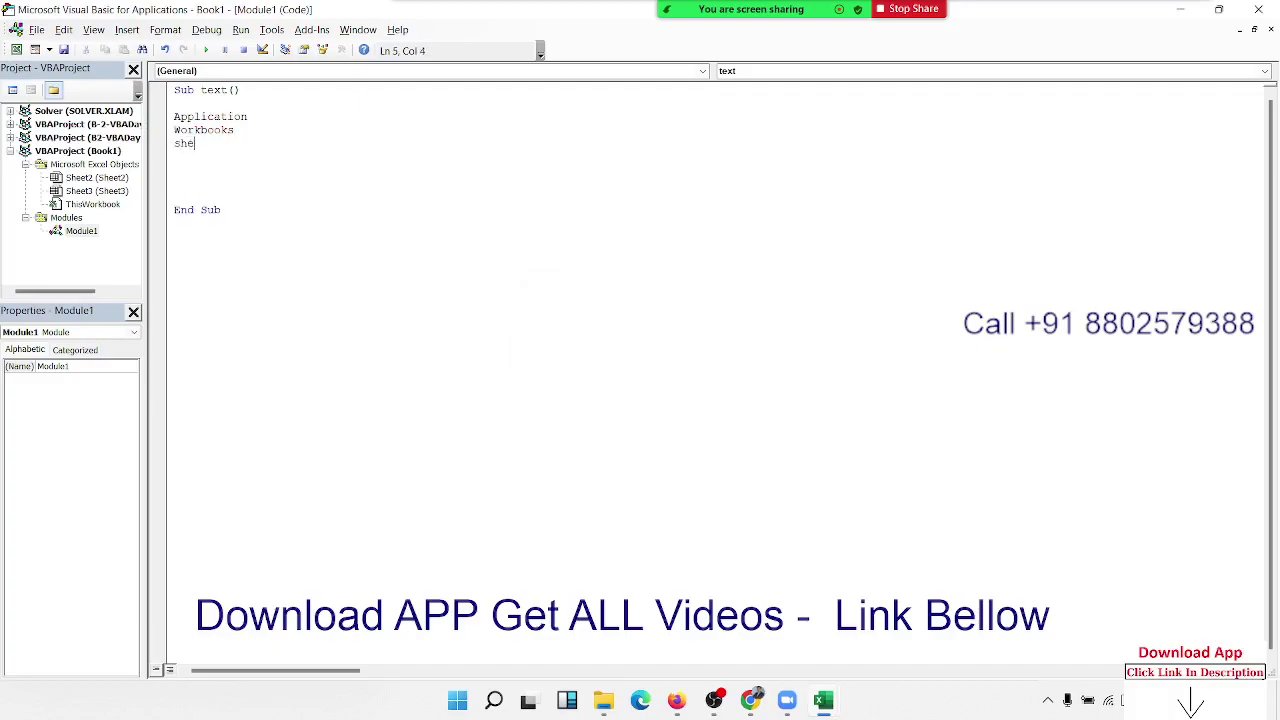
text(Sheets)
key(Return)
text(ra)
text(nge)
key(Return)
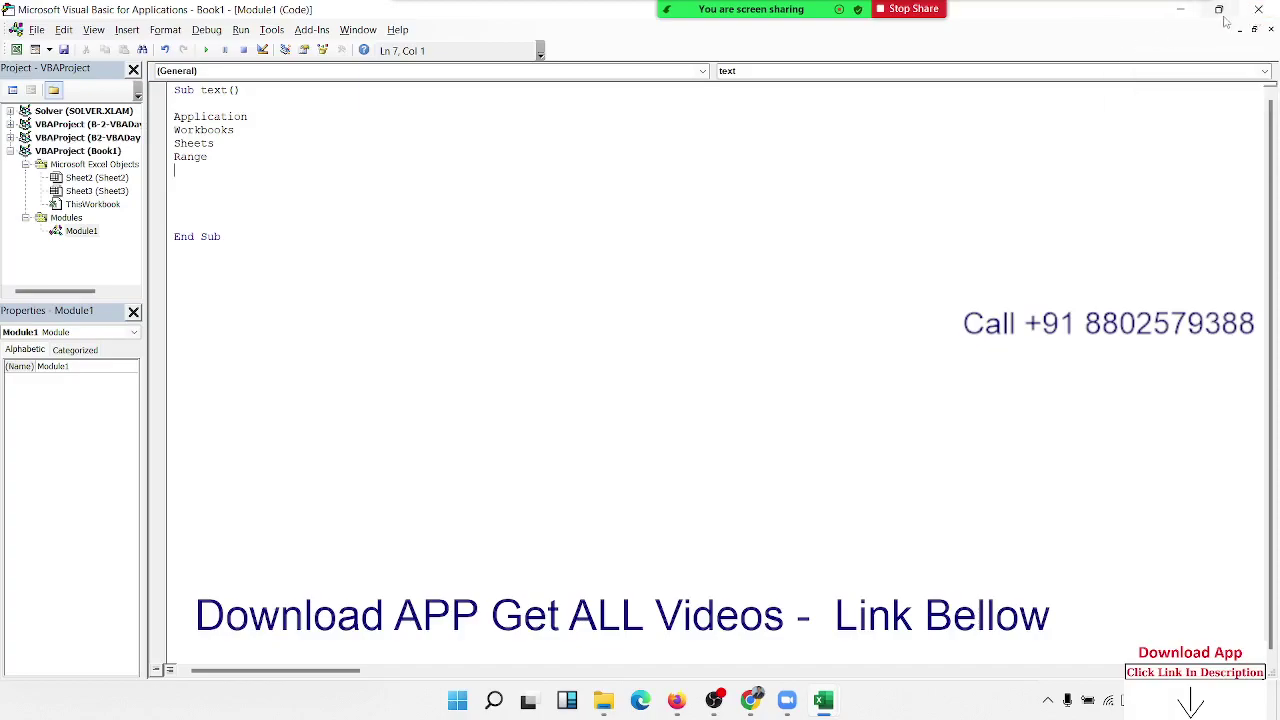
mouse_move(1218, 9)
click(1178, 11)
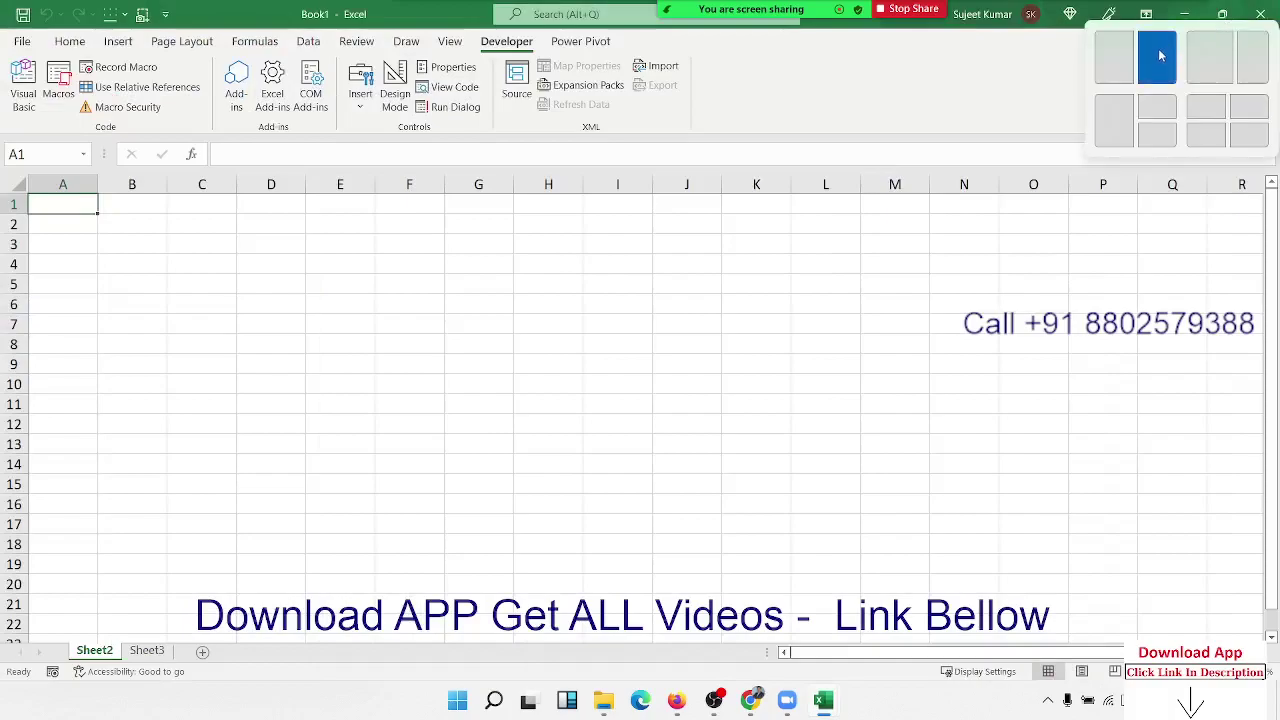
Step: Enter 'start' in H1 to begin the planned step list
click(900, 382)
click(564, 302)
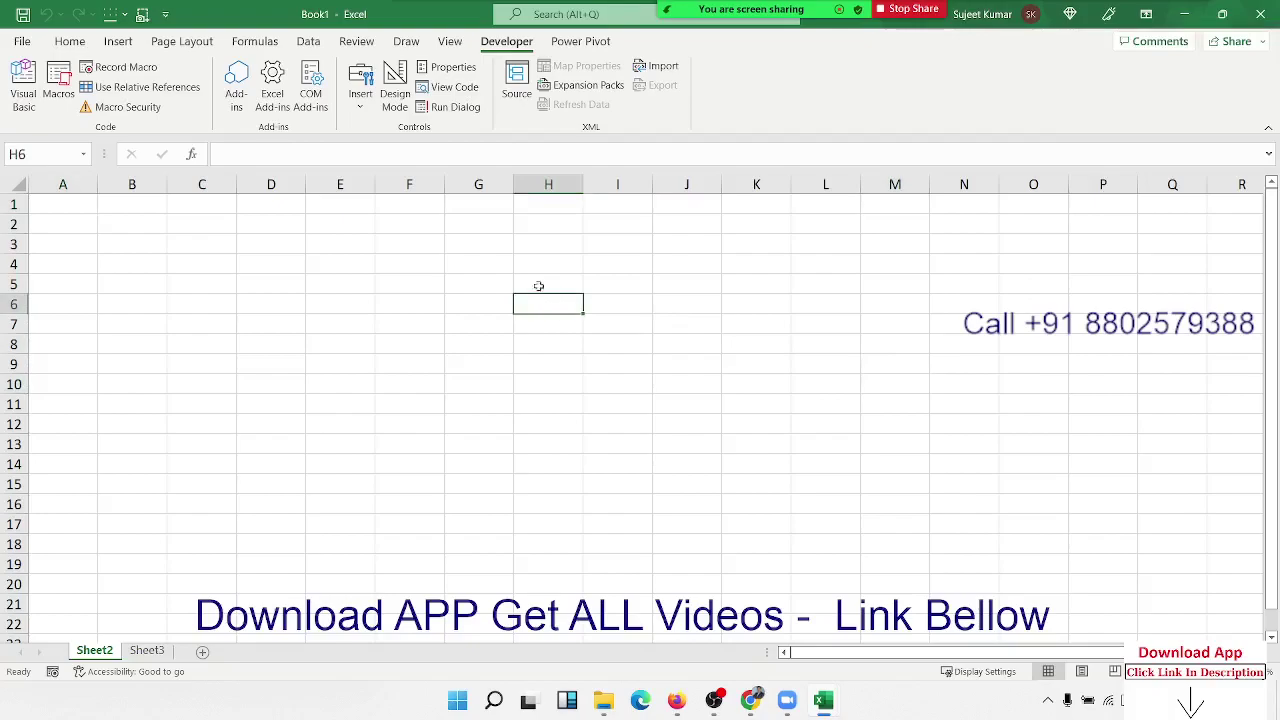
click(390, 244)
click(514, 208)
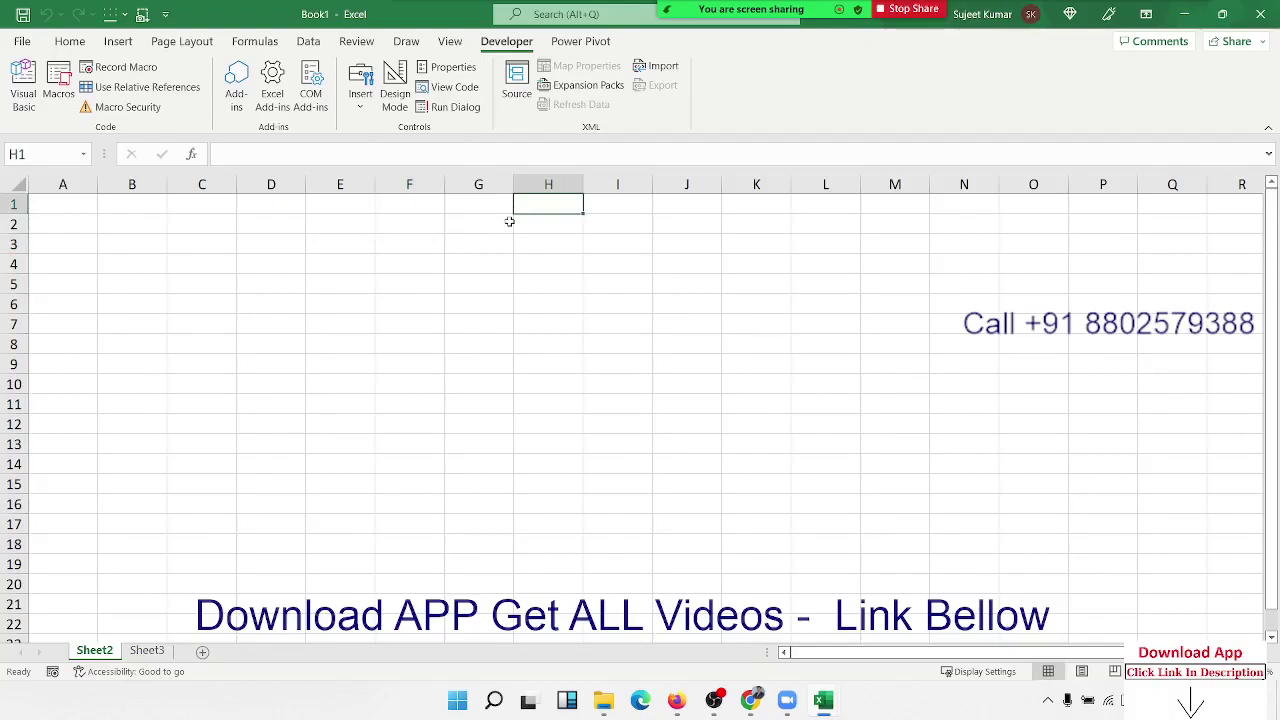
text(sta)
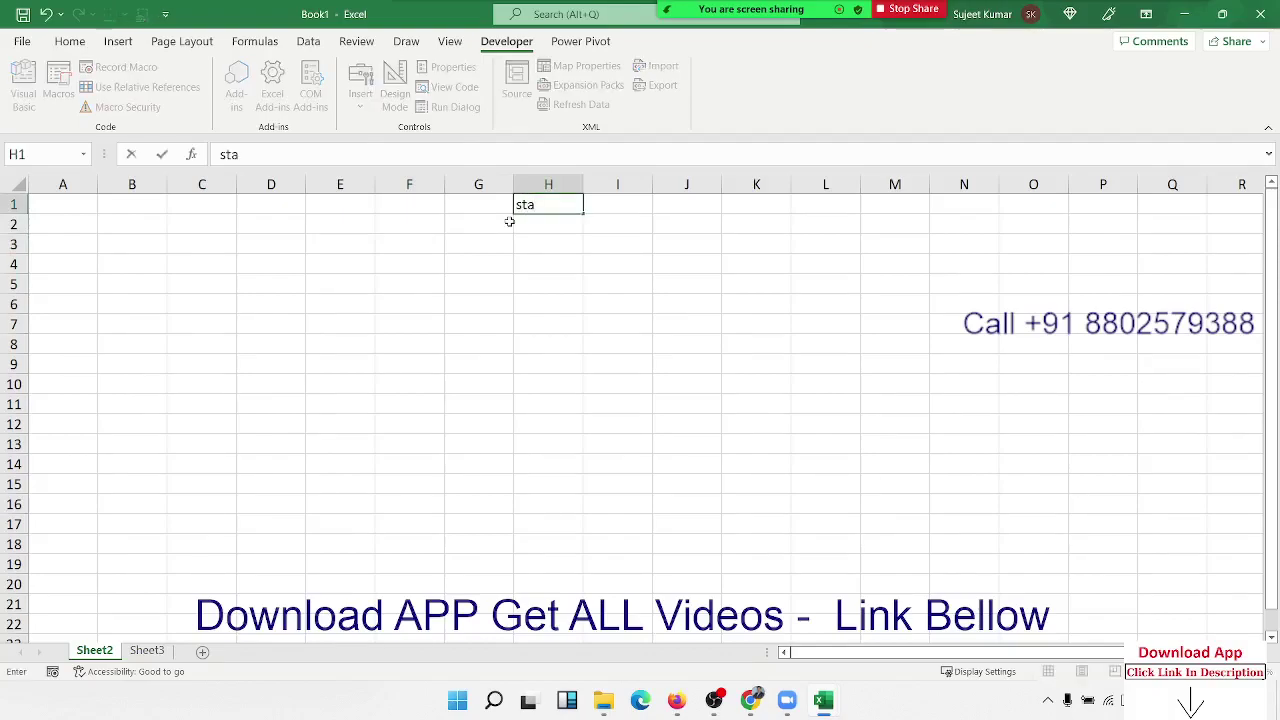
text(rt)
key(Return)
Step: Enter 'add new file' in H2 and 'save in E drivr folder 2022 123.xlax' in H3
text(add)
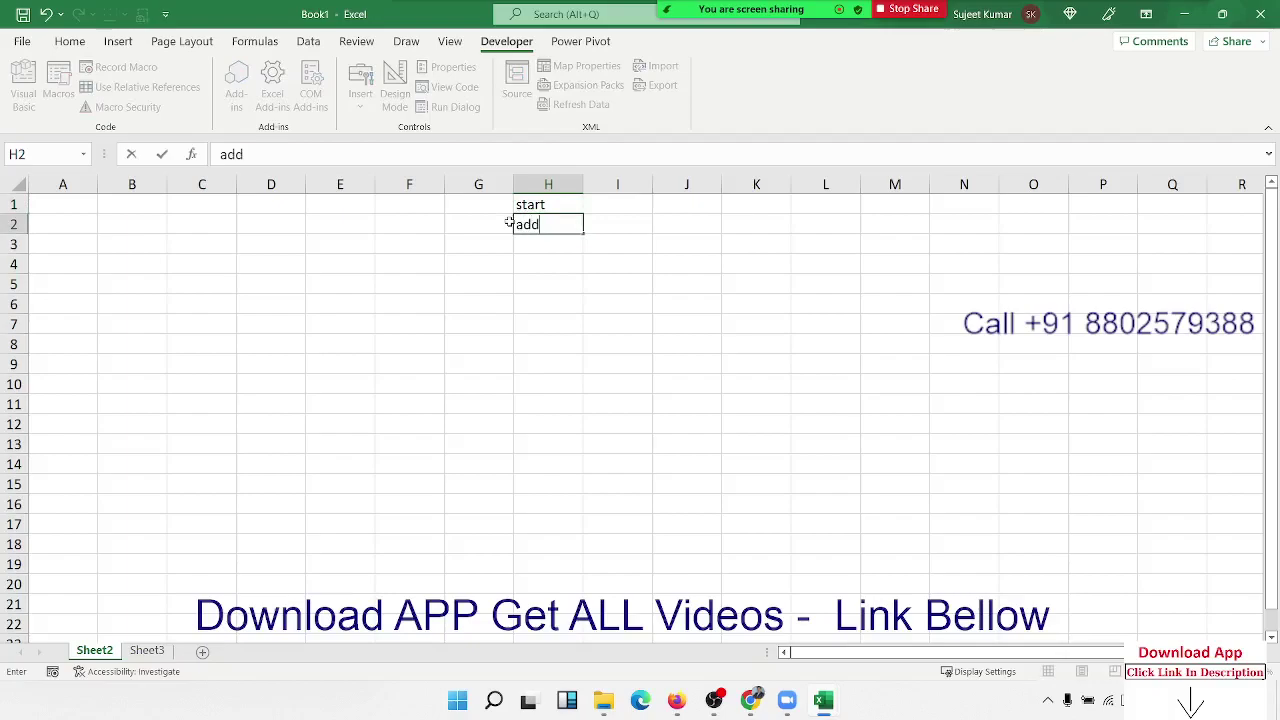
text( newfi)
text(ler)
key(BackSpace)
key(Return)
text(s)
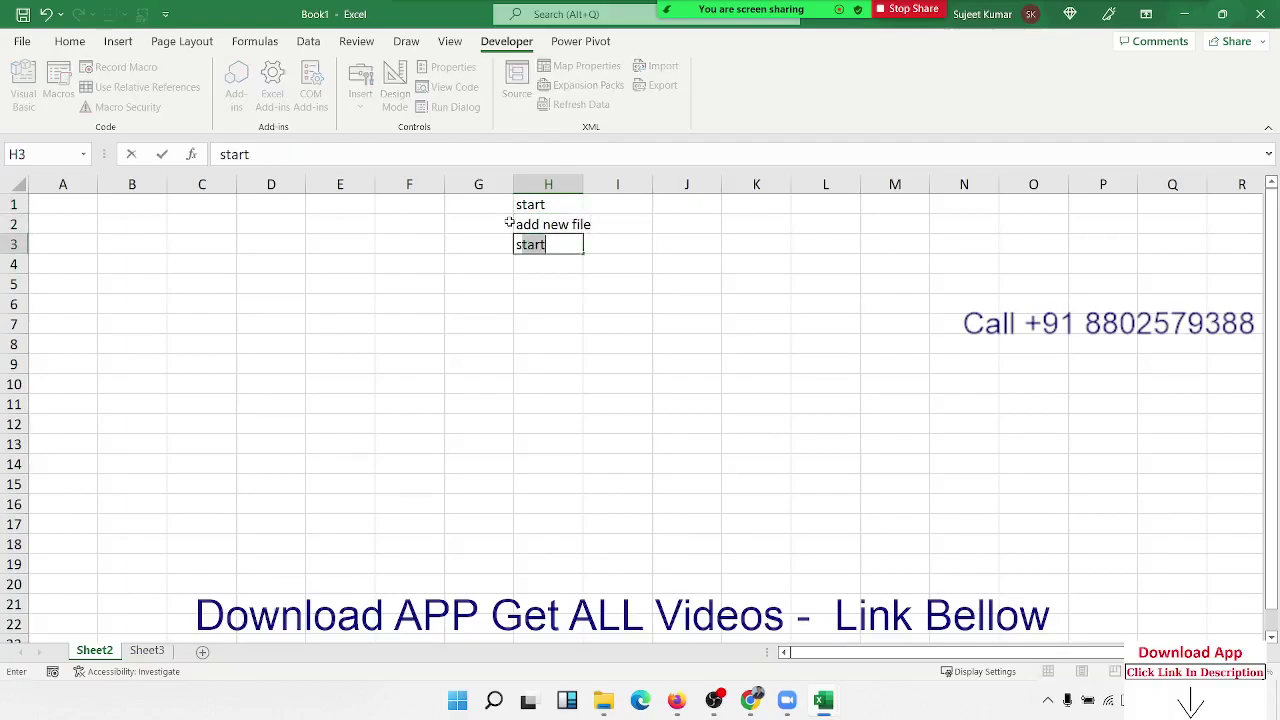
text(ave)
text( in )
text(d)
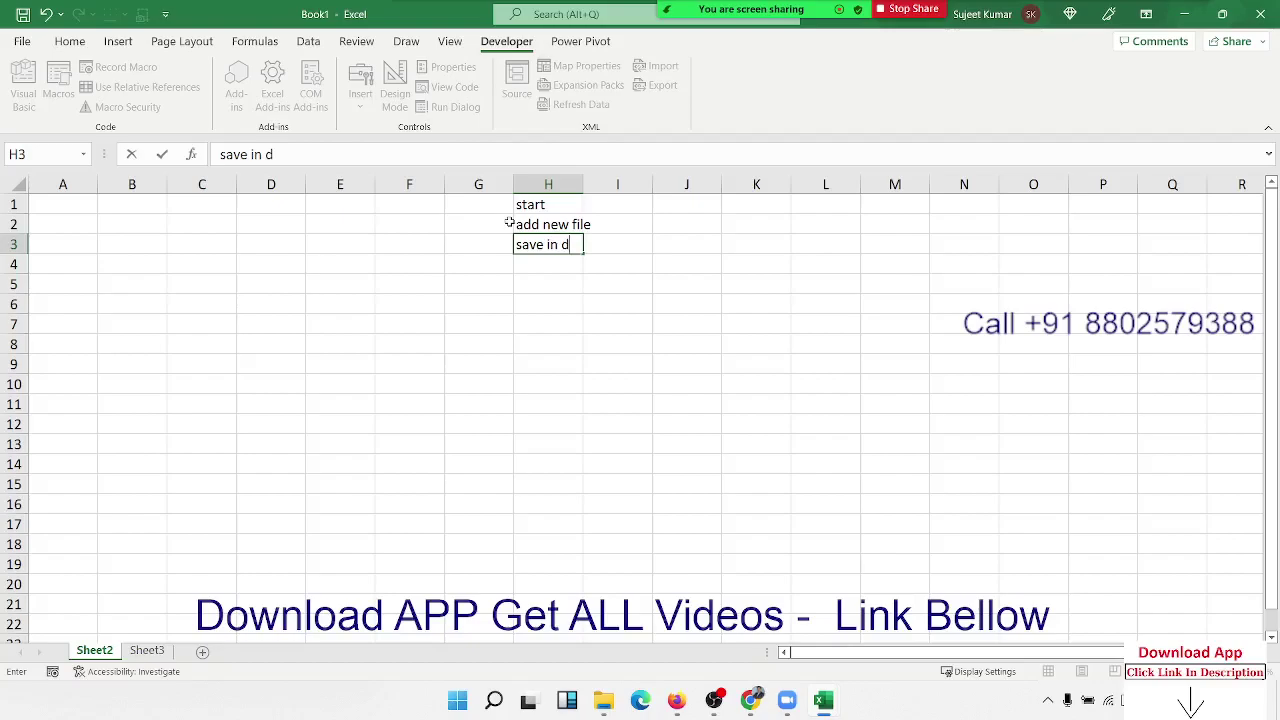
key(BackSpace)
text(E dr)
text(ivr)
text( 2022 )
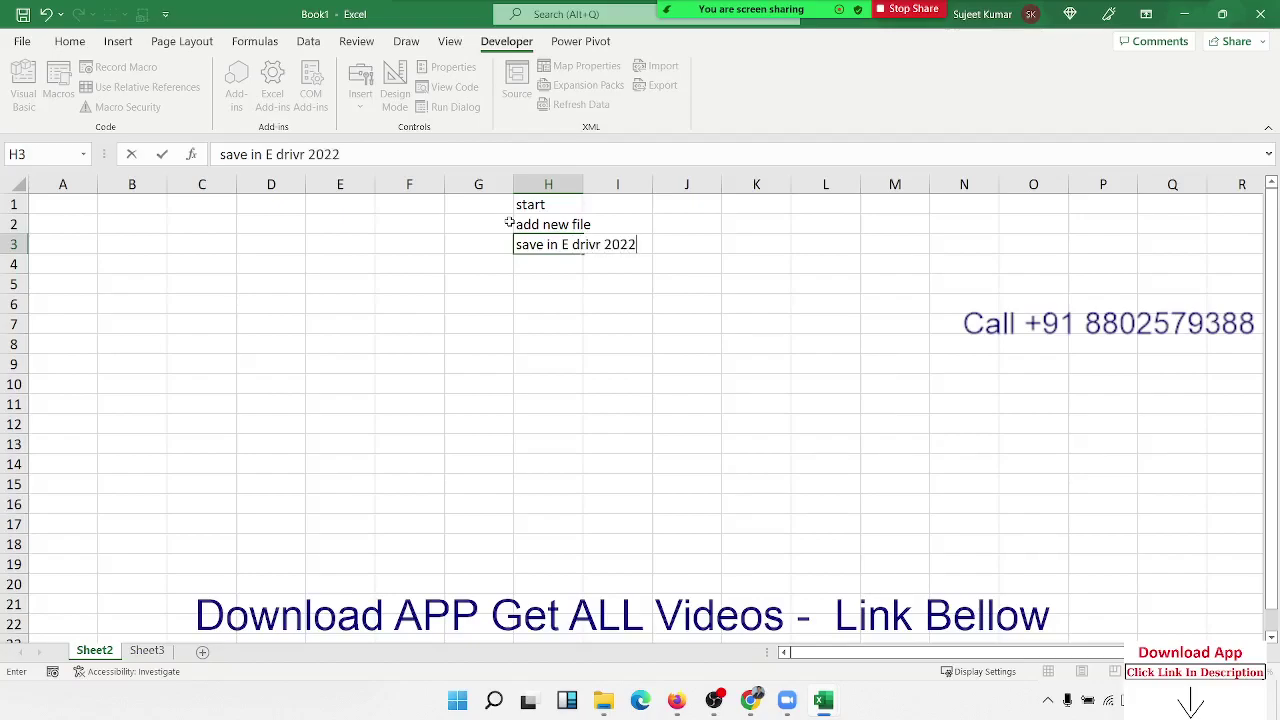
text(12)
text(3.x)
text(lax)
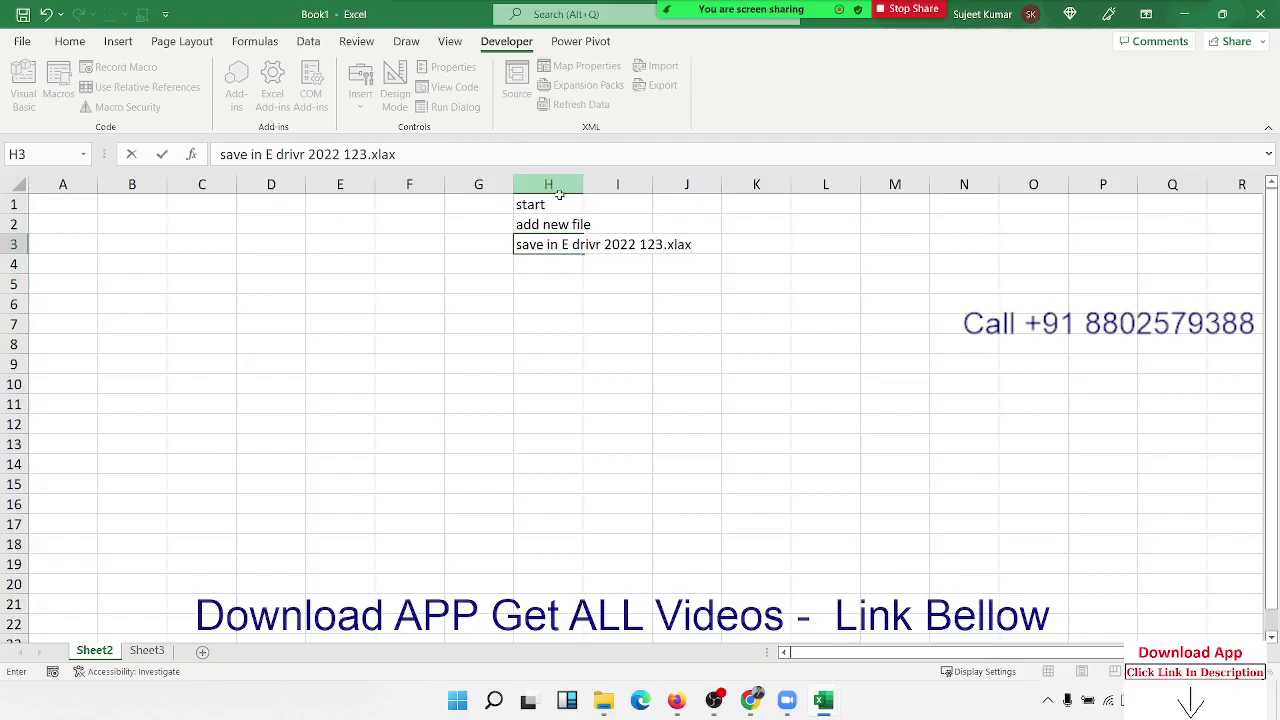
click(605, 246)
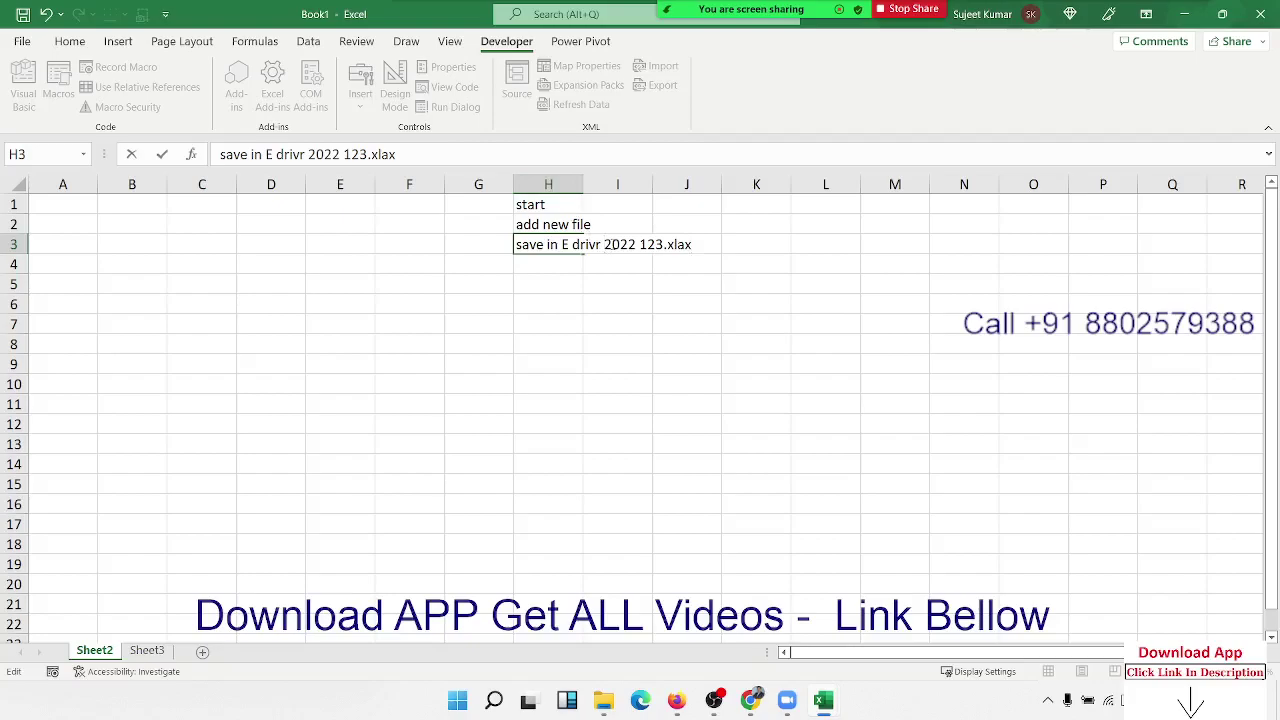
text(folder)
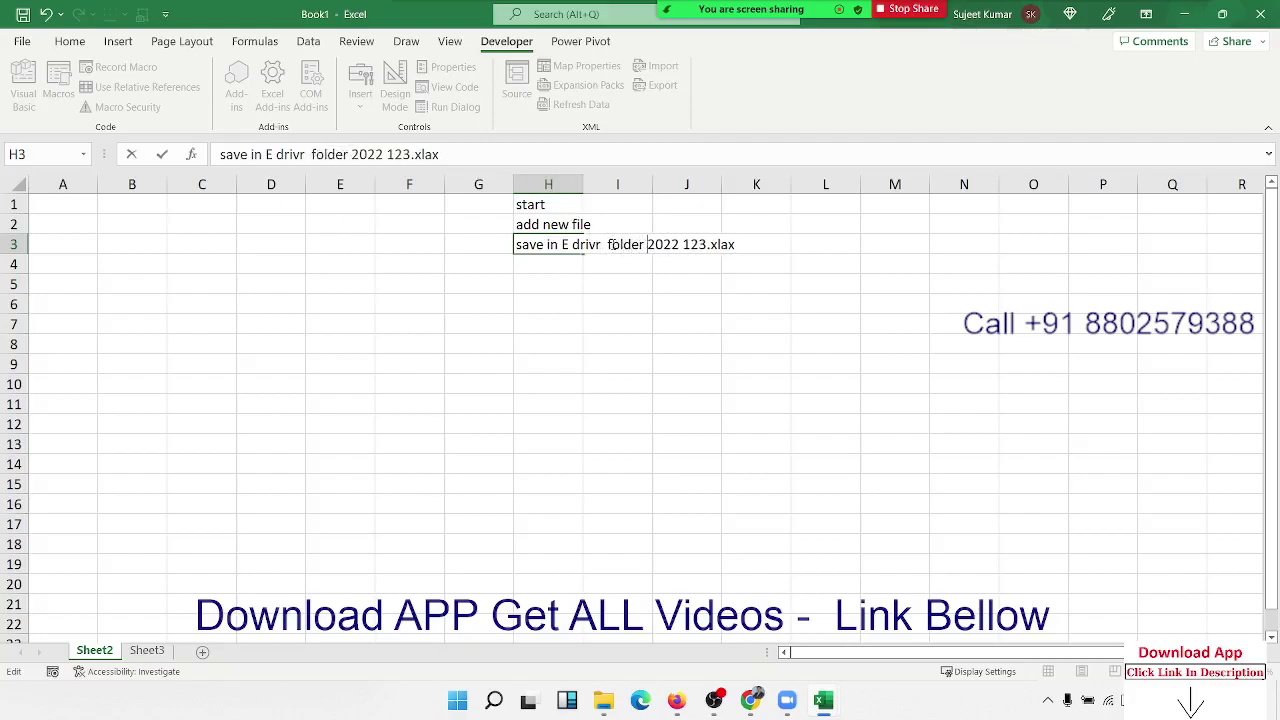
key(Return)
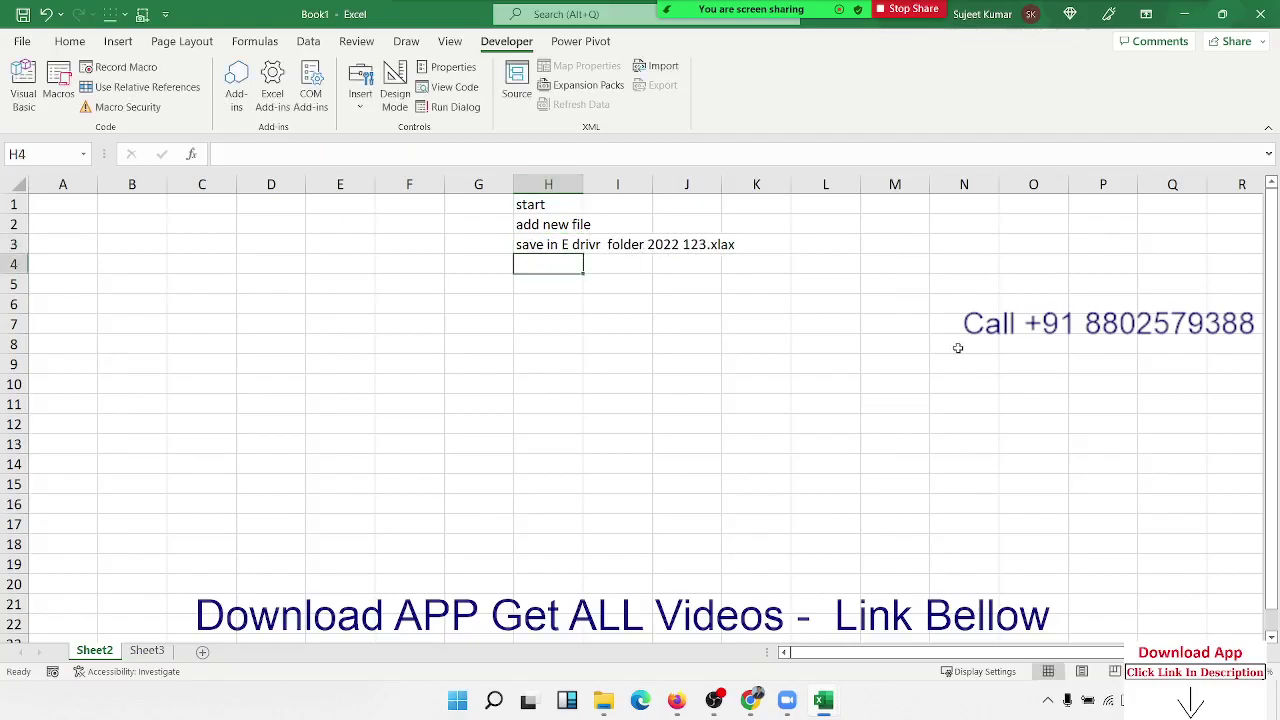
Step: Replace the mistaken H4 entry with 'add sheet'
text(sheets)
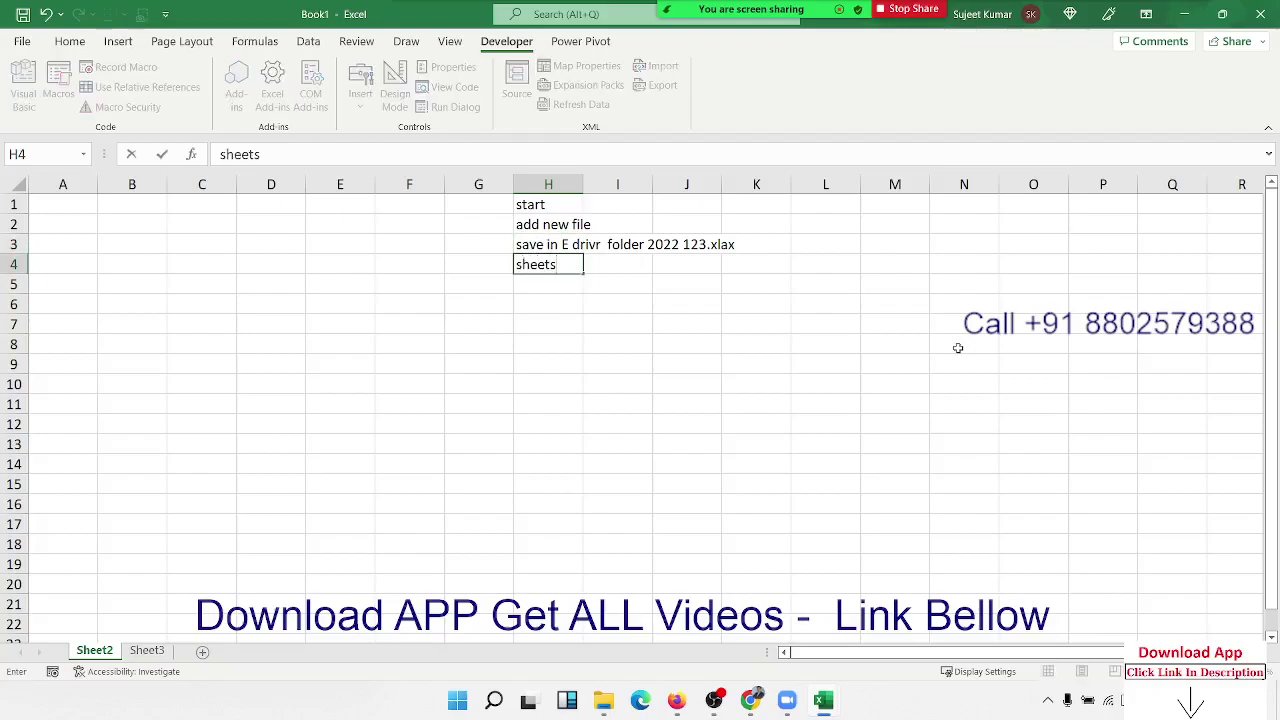
text(.ad)
key(Tab)
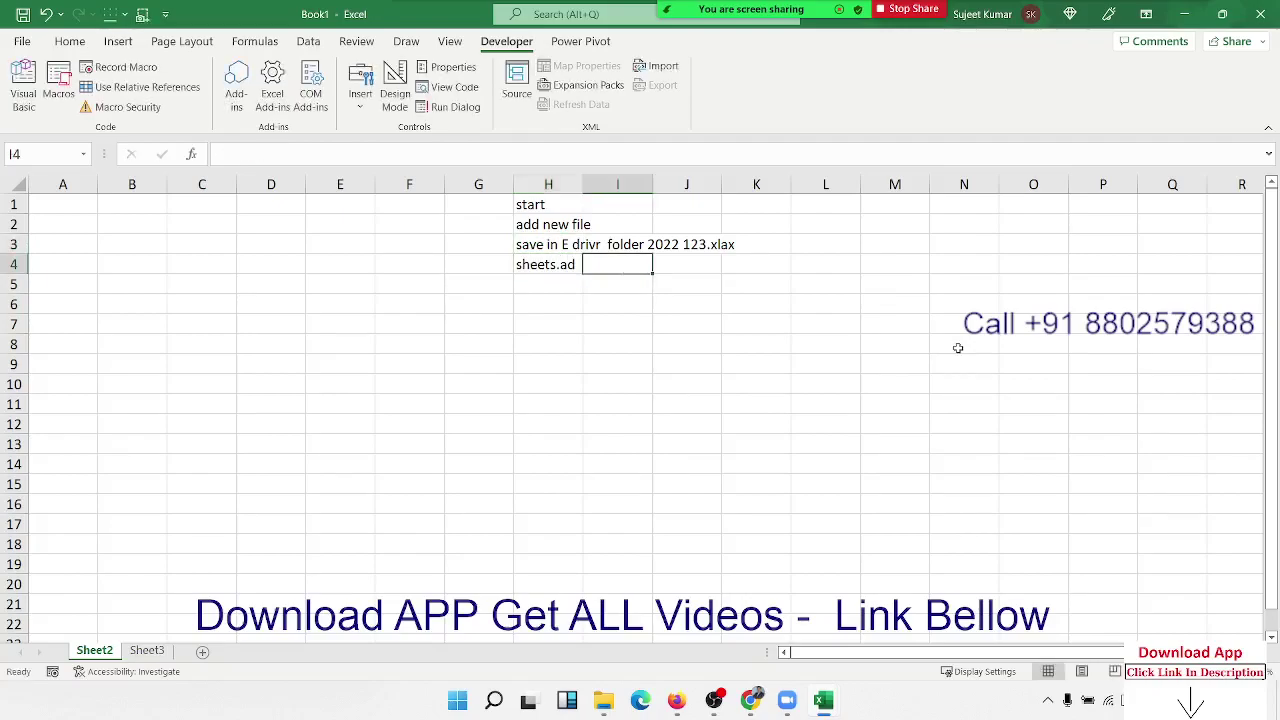
key(Left)
double_click(313, 154)
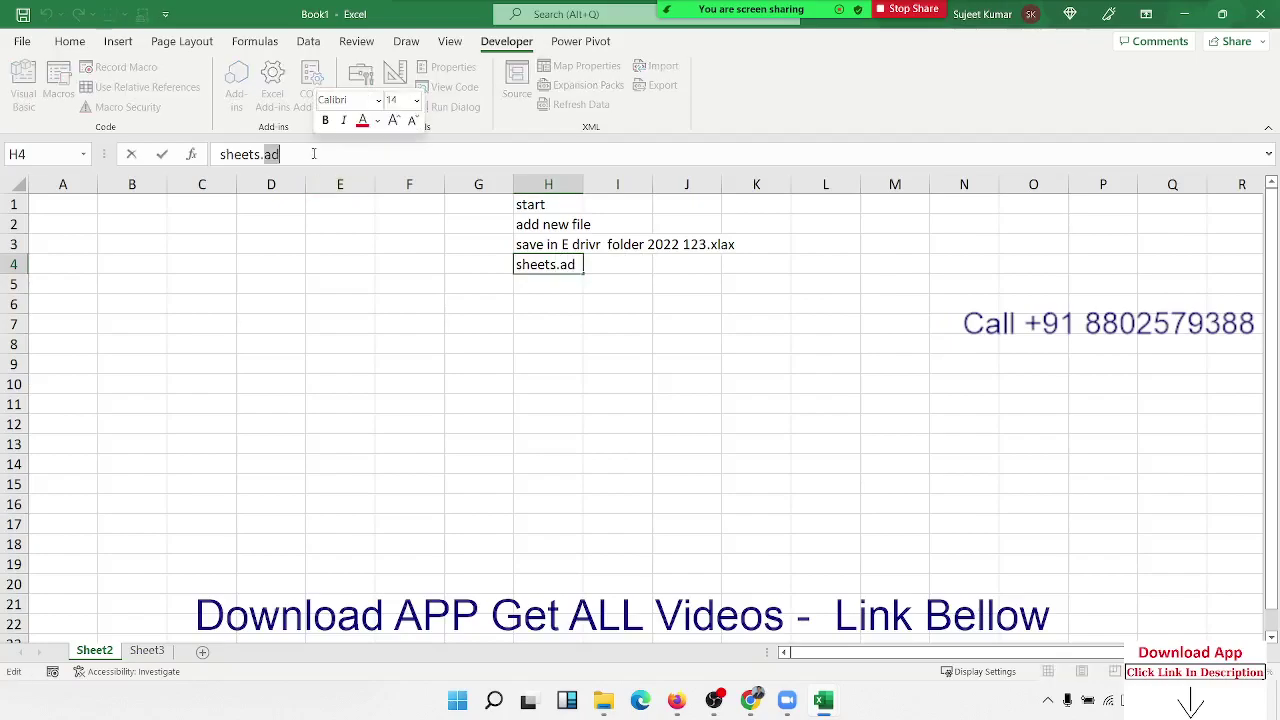
key(BackSpace)
key(BackSpace)
key(BackSpace)
key(BackSpace)
key(BackSpace)
key(BackSpace)
key(BackSpace)
text(ad)
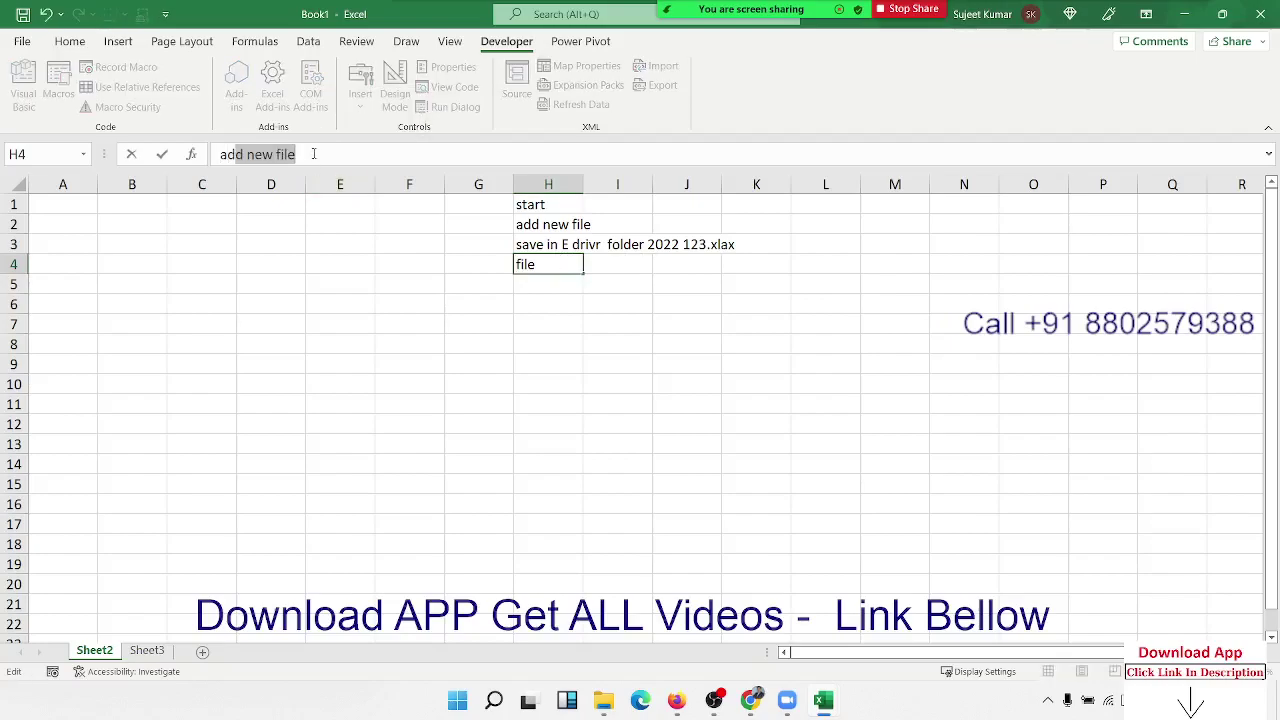
text(d sheet)
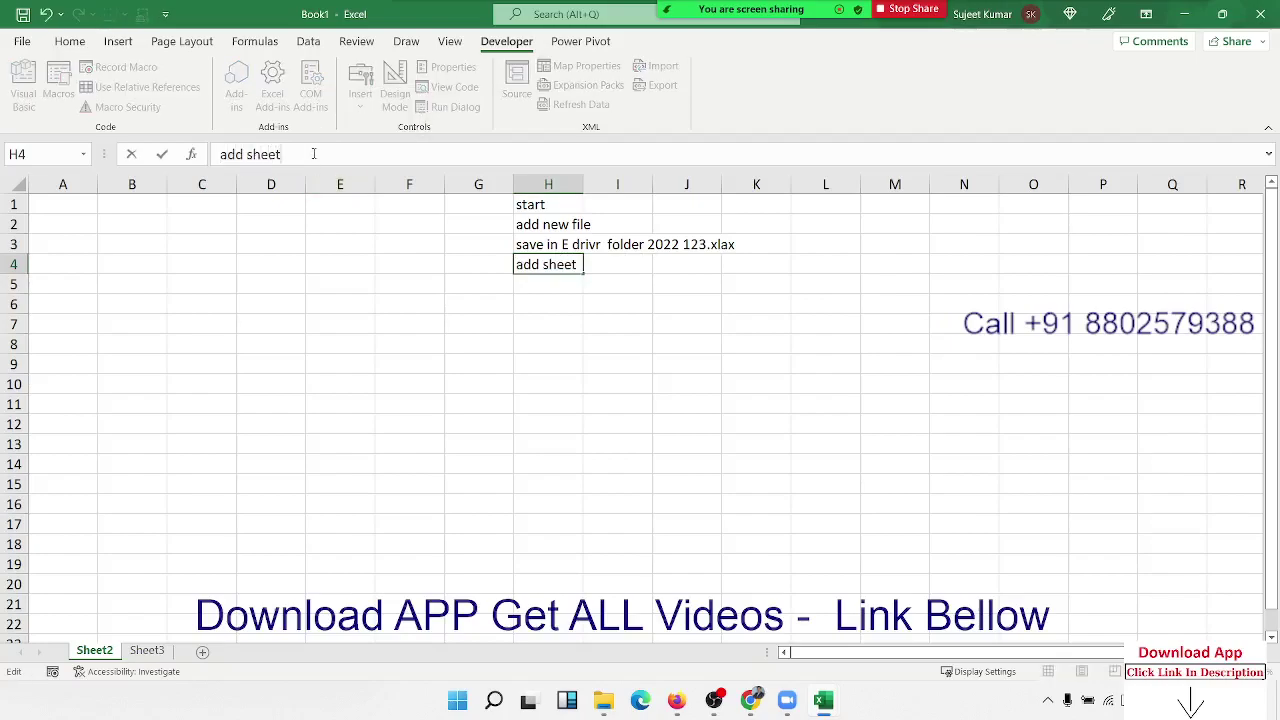
key(Return)
Step: Enter 'rename sheet as Data', 'select A1', 'type Name', 'select B1' and 'type Roll' down column H
text(renbame)
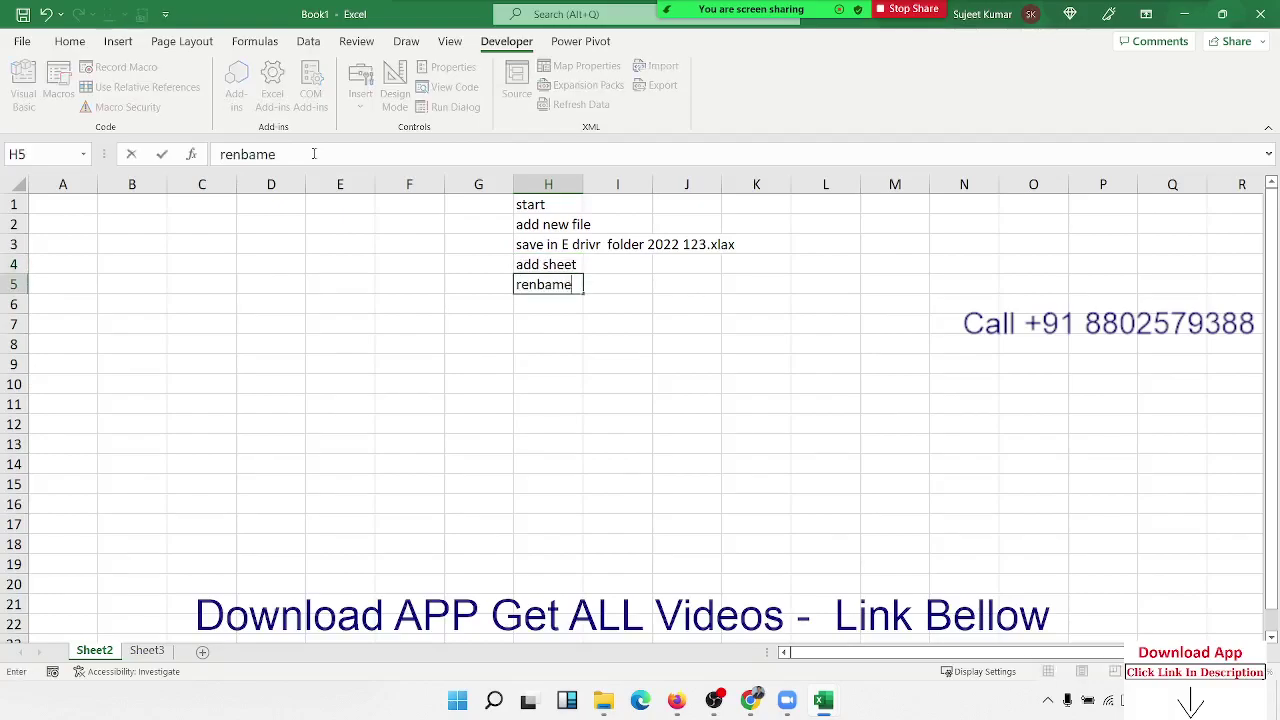
key(BackSpace)
key(BackSpace)
key(BackSpace)
key(BackSpace)
text(ame sh)
text(eet as)
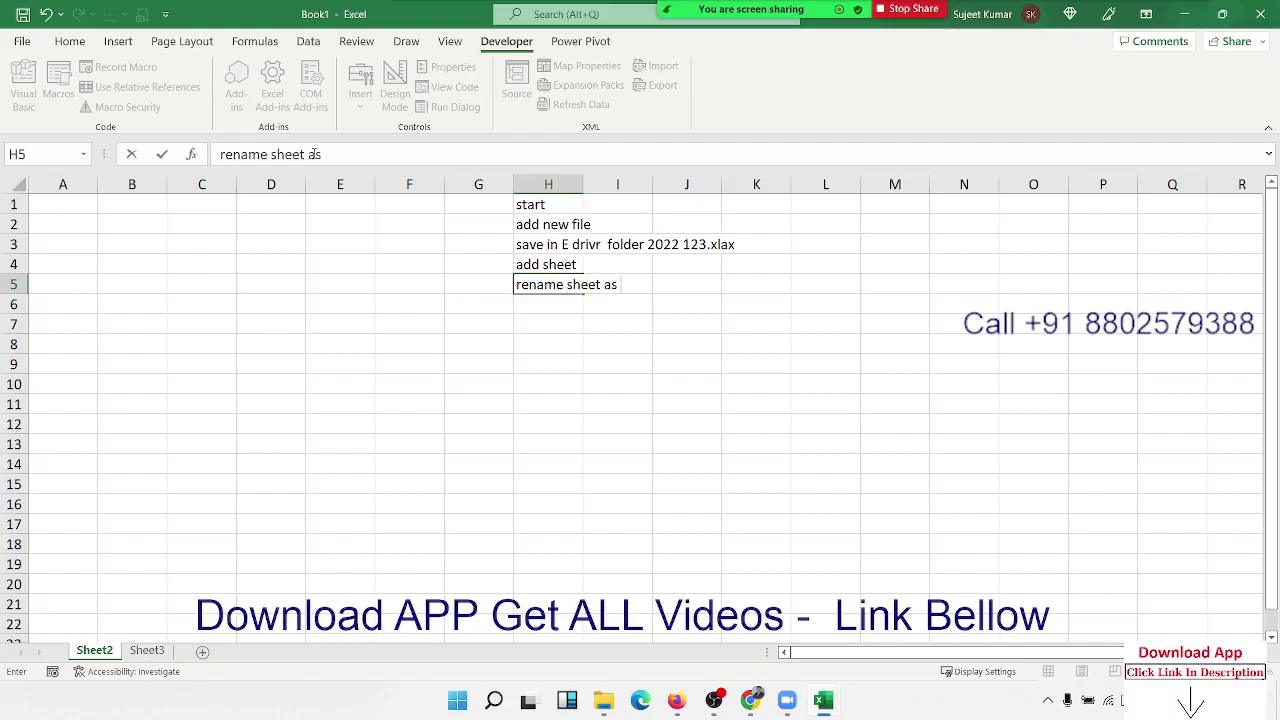
text( Data)
key(Return)
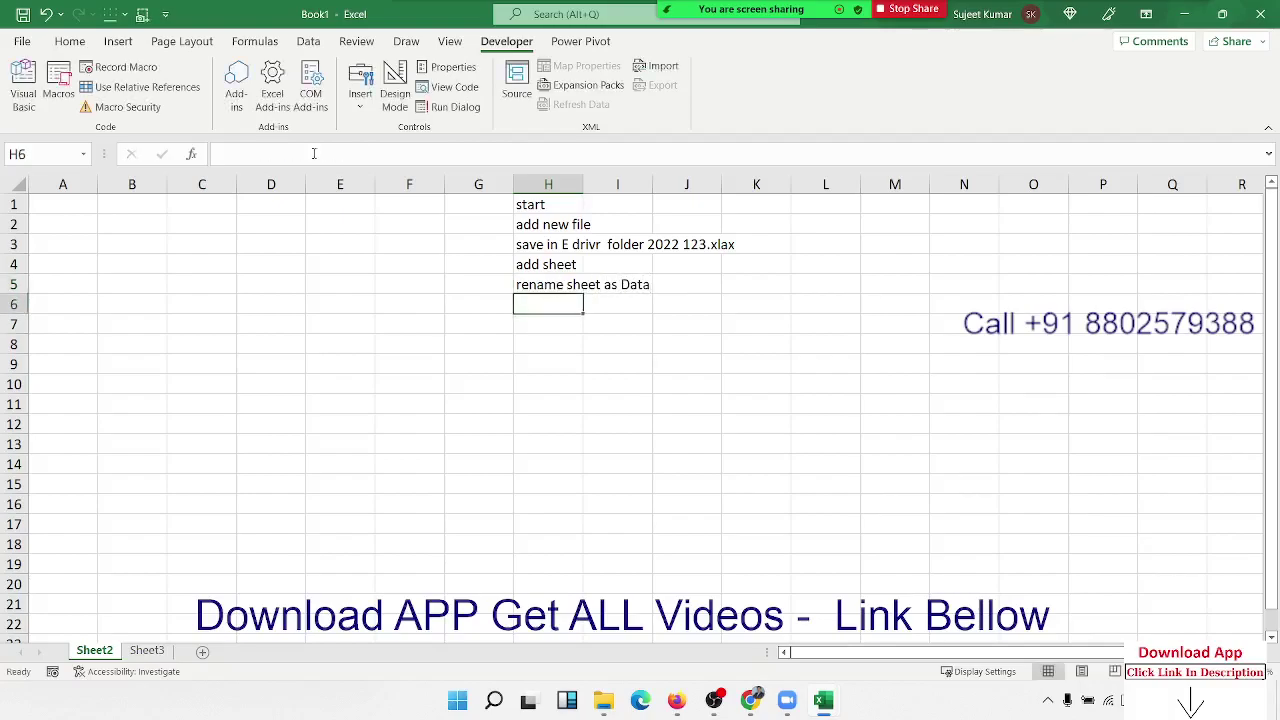
text(select)
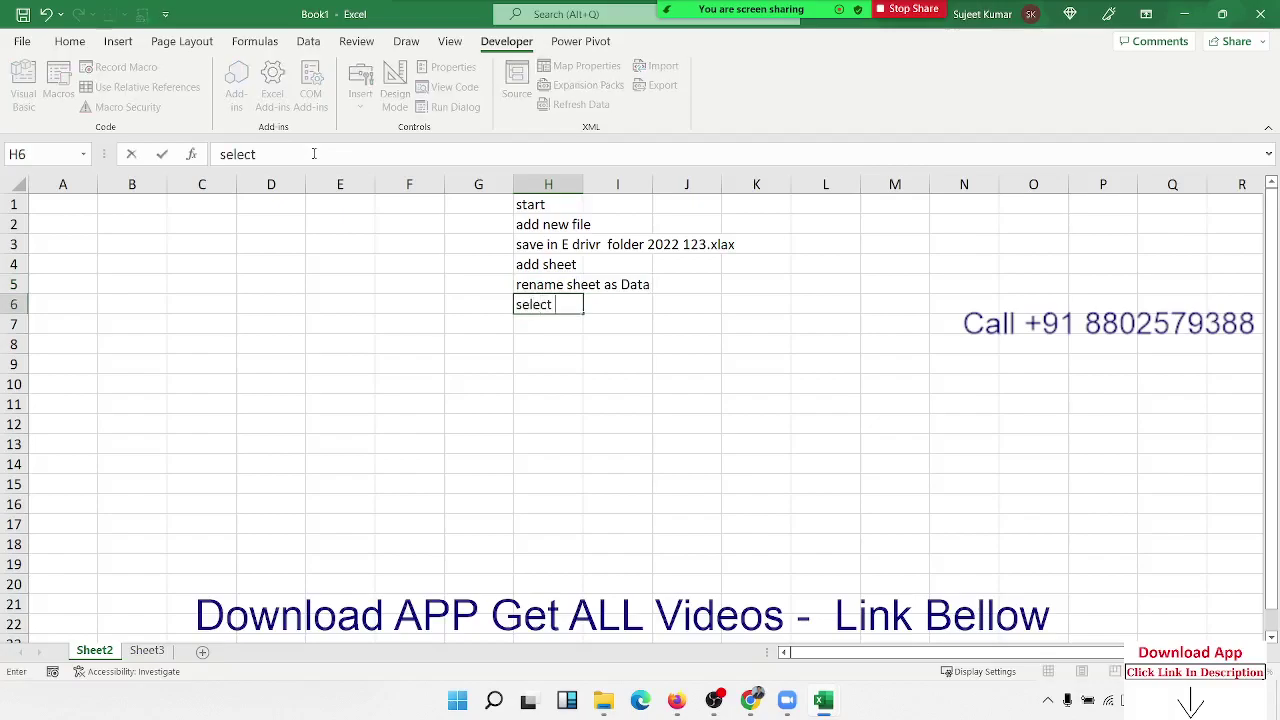
text( A1)
key(Return)
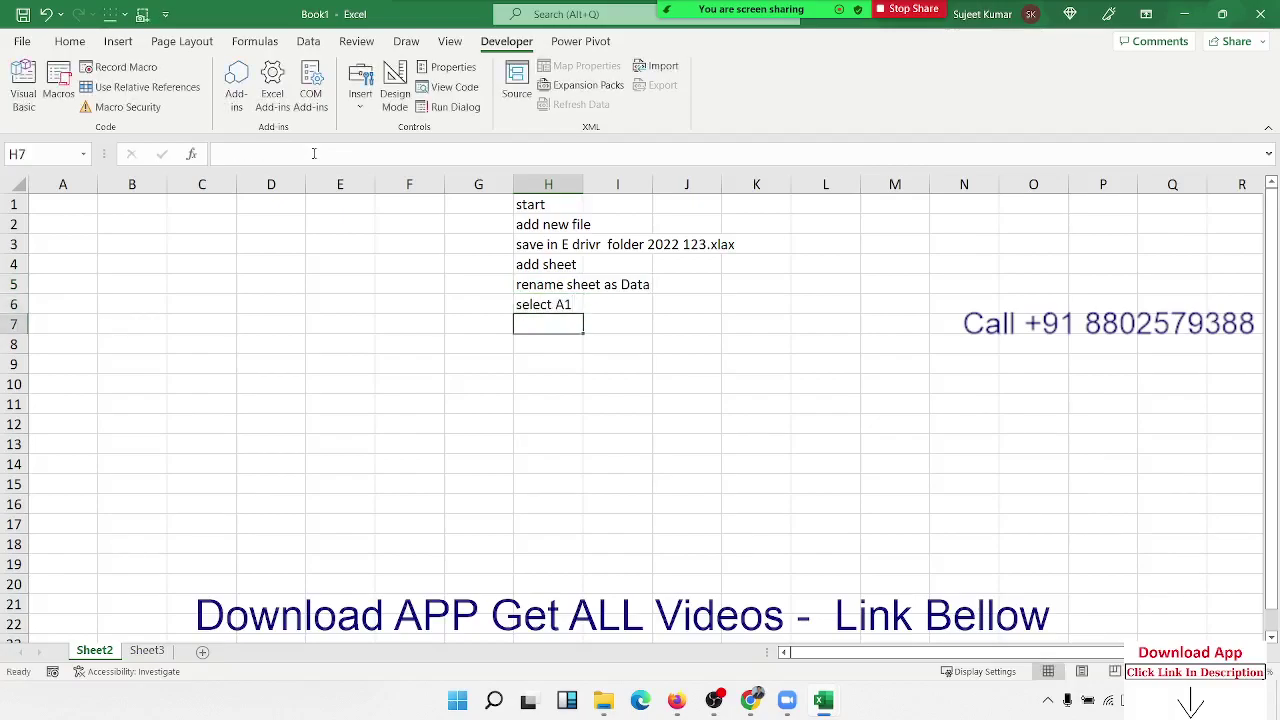
text(typ)
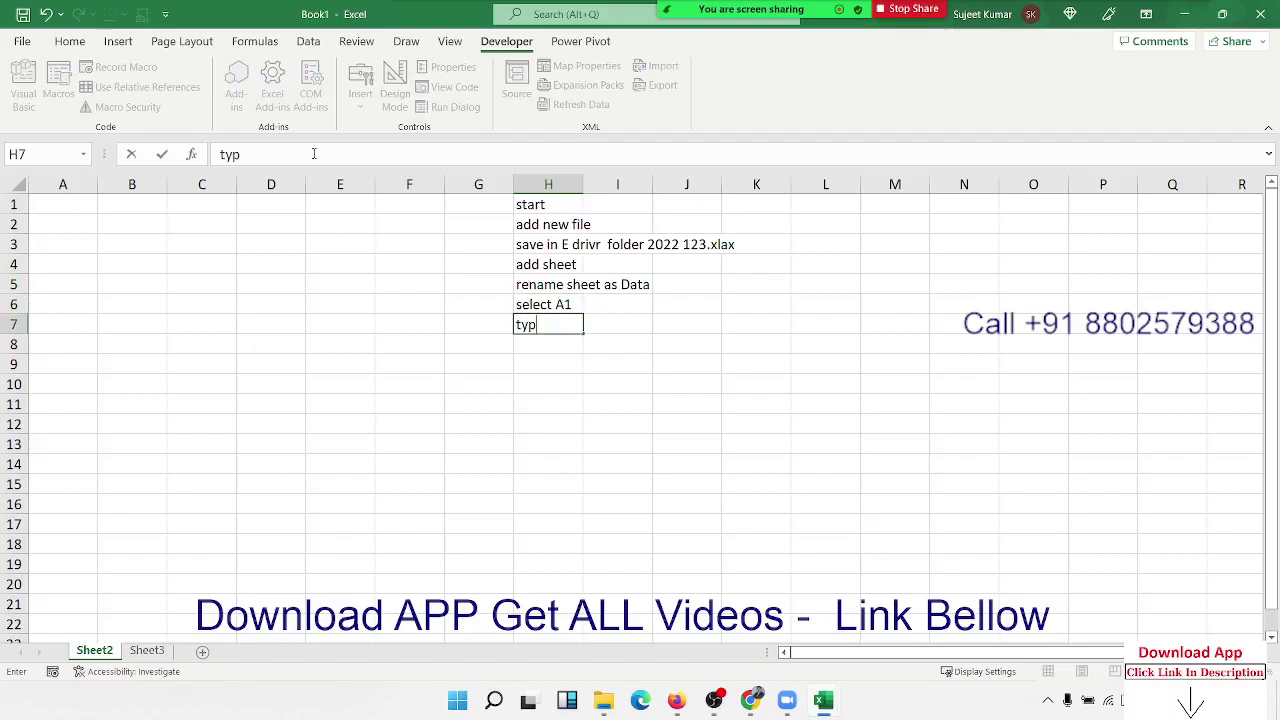
text(e N)
text(ame)
key(Return)
text(selec)
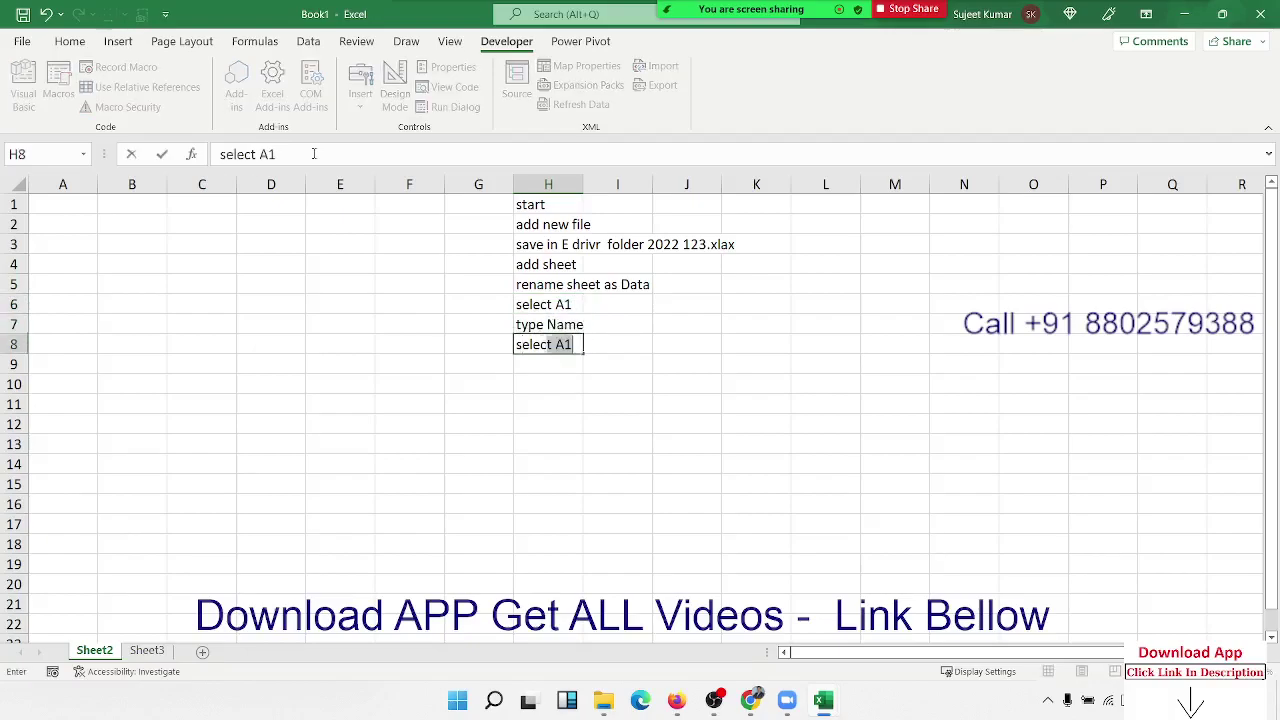
text(t B1)
key(Return)
text(t)
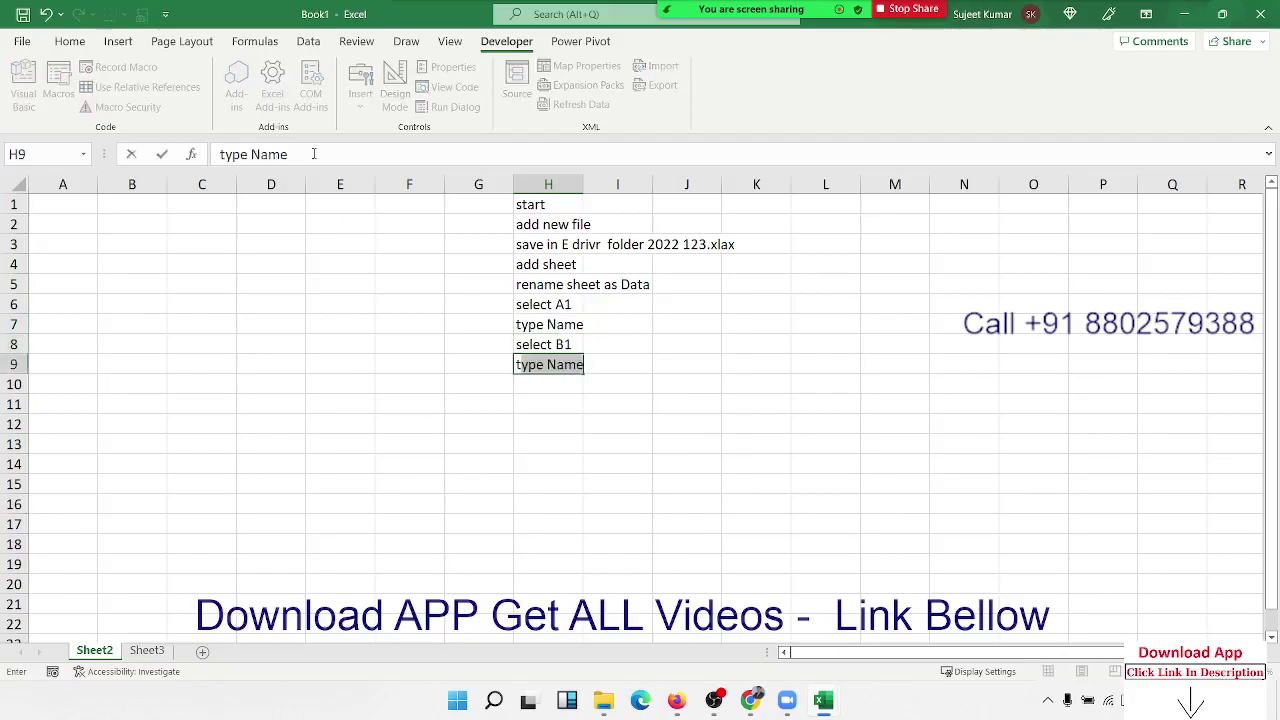
text(ype Rol)
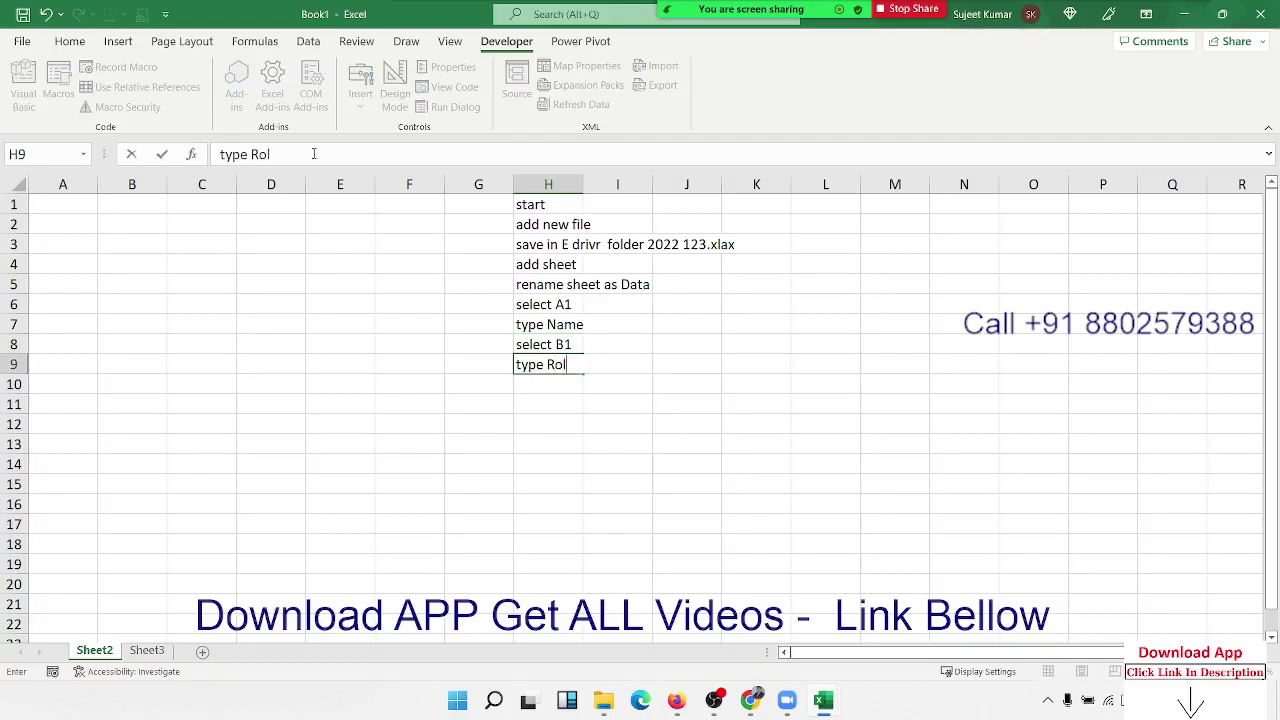
text(l)
Step: Add the steps 'select C1 Type Marks' and 'select A1:C10' in H10 and H11
key(Return)
text(s)
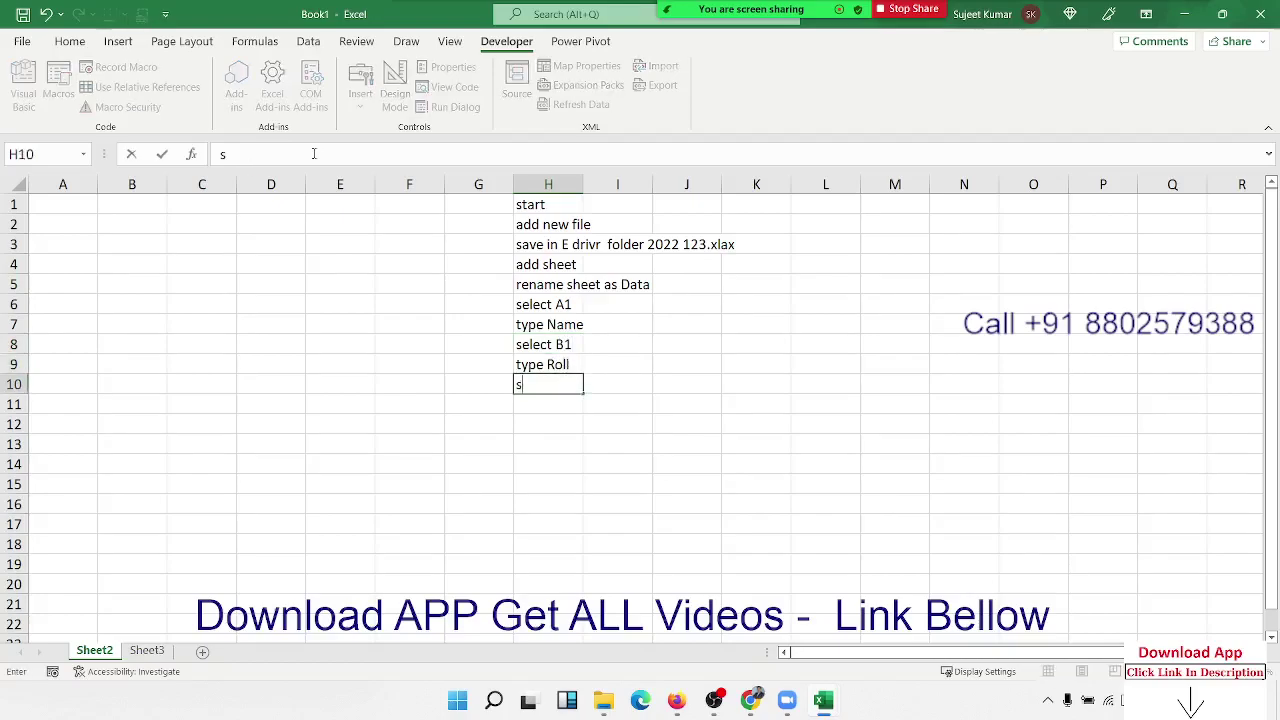
text(elect C)
text(1 Typ)
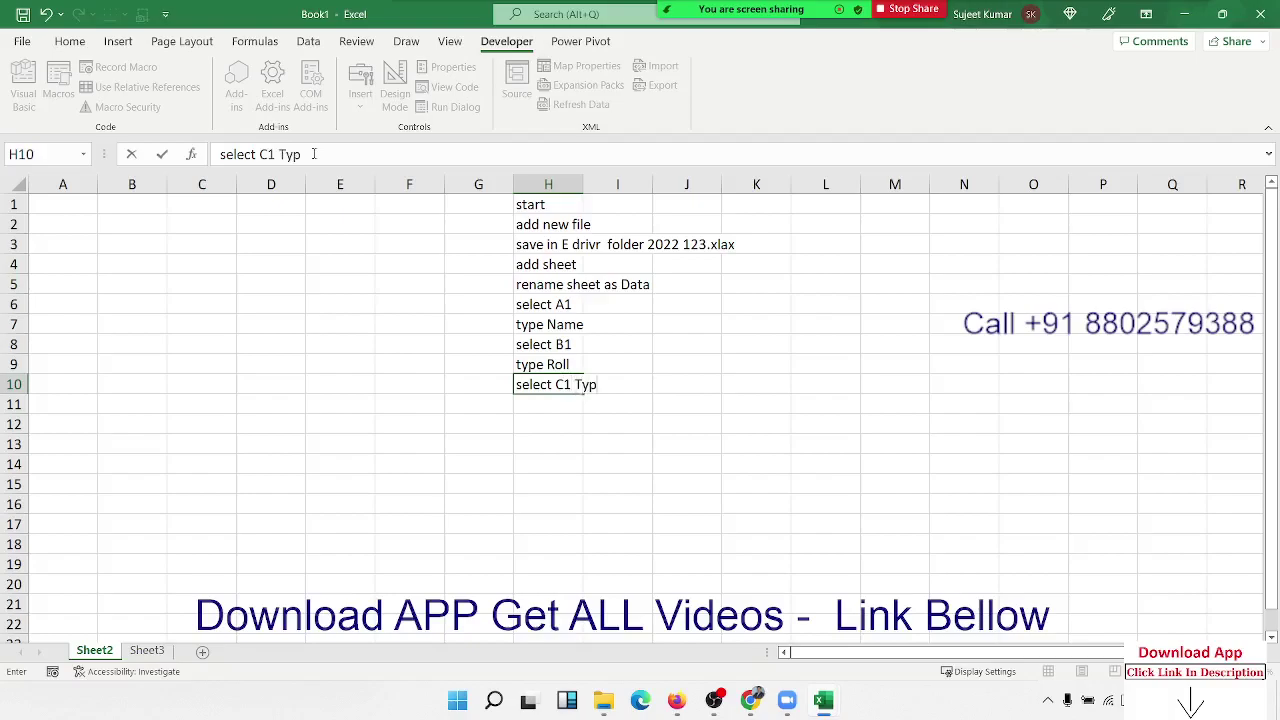
text(e )
text(Mar)
text(ks)
key(Return)
text(selkec)
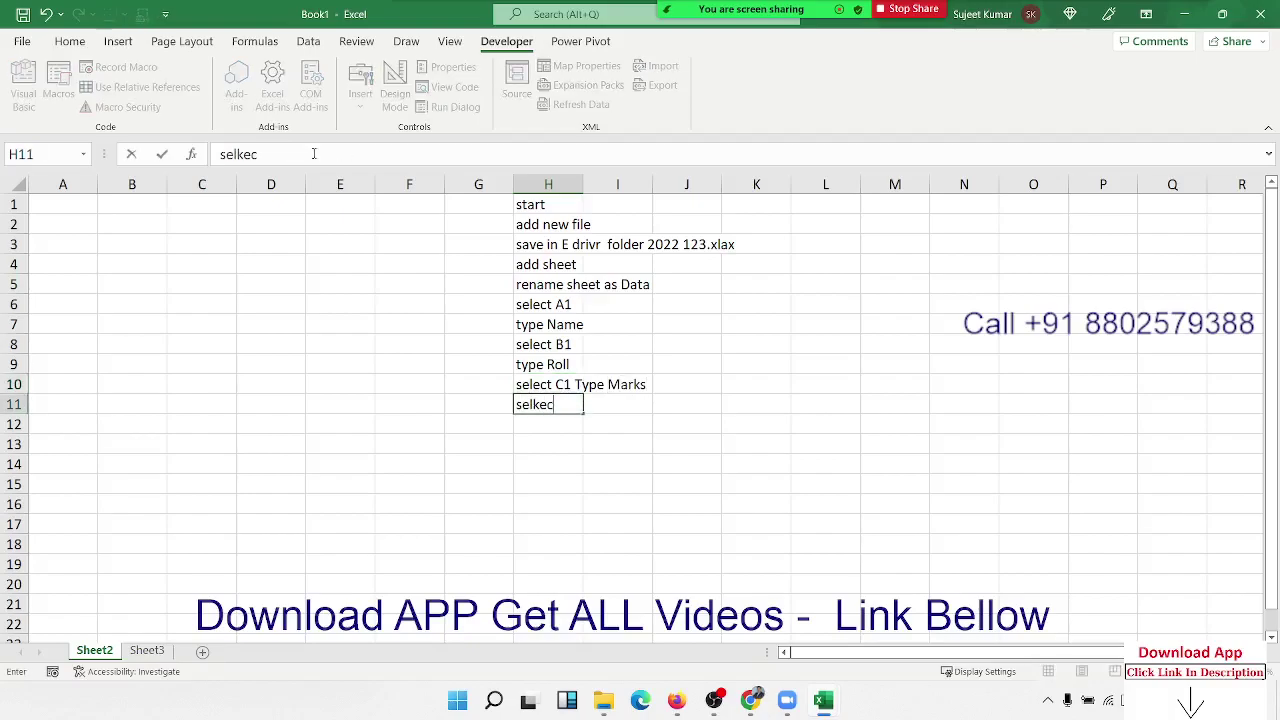
key(BackSpace)
key(BackSpace)
key(BackSpace)
text(ect )
text(A1)
text(:)
text(C10)
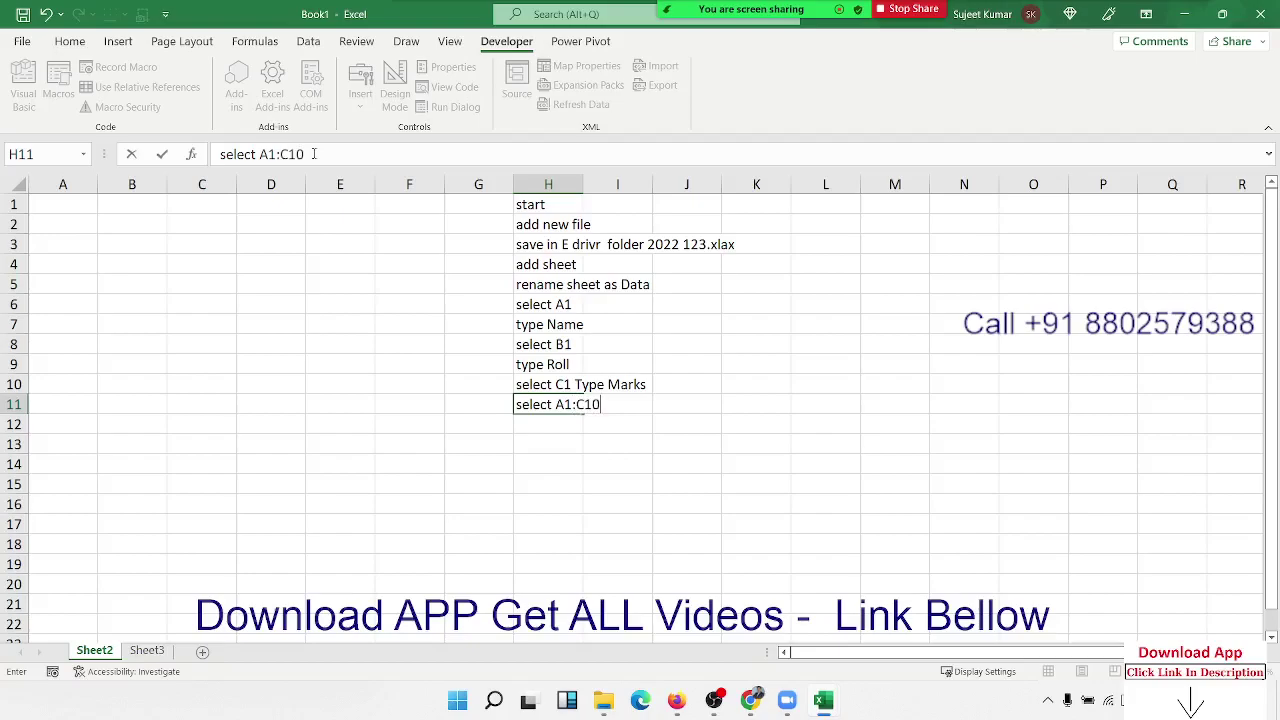
key(Return)
Step: Add 'apply all Border' and 'end' in H12 and H13, then select H1:H13
text(app)
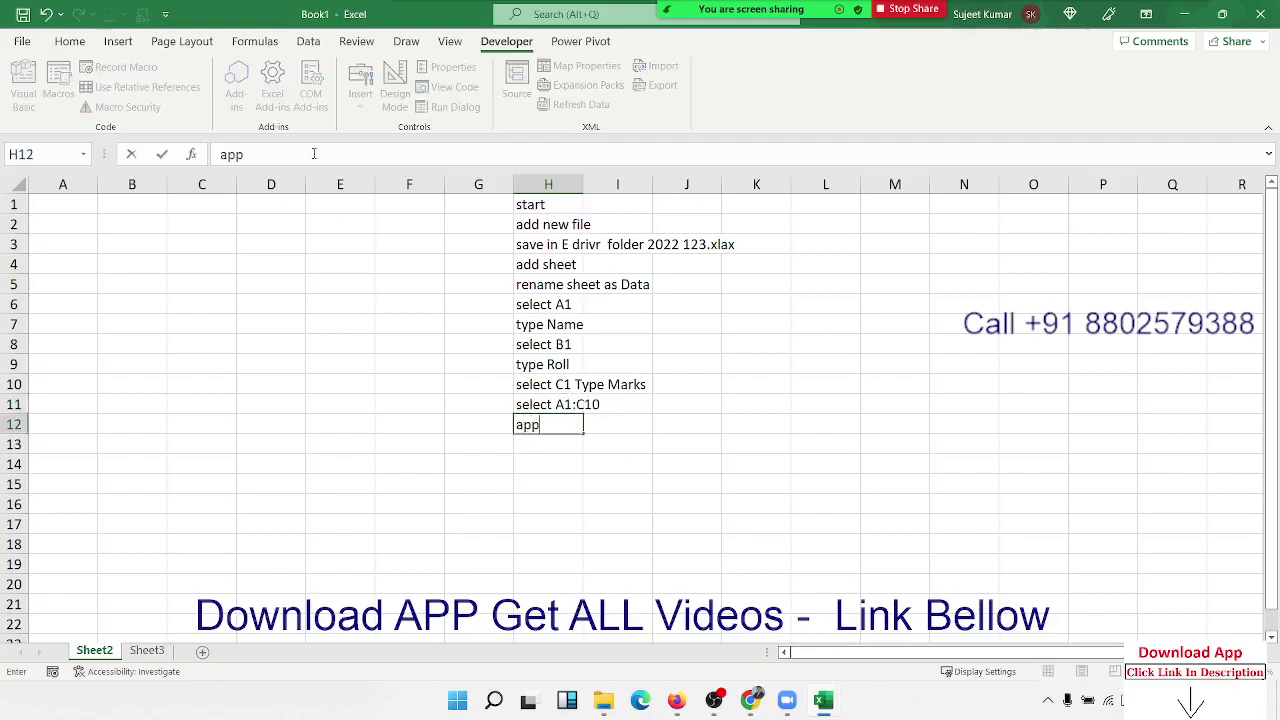
text(lu A)
key(BackSpace)
key(BackSpace)
key(BackSpace)
text(y all )
text(Bord)
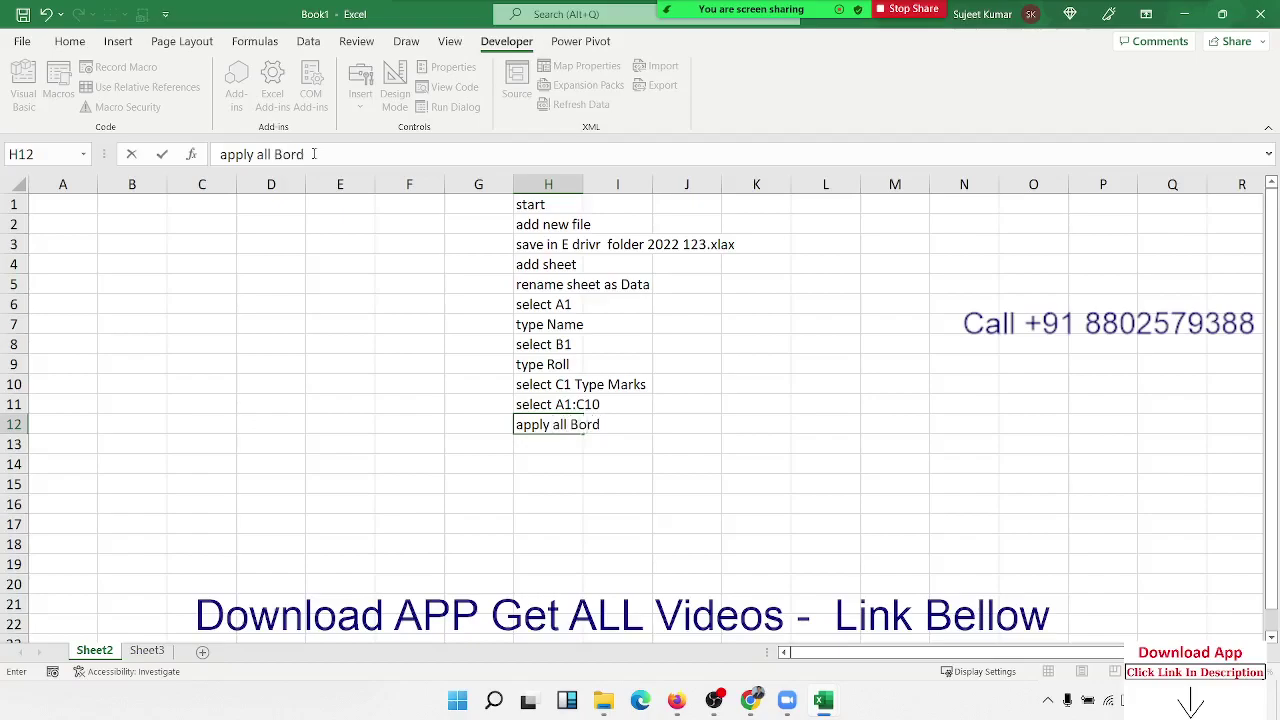
text(er)
key(Return)
text(end)
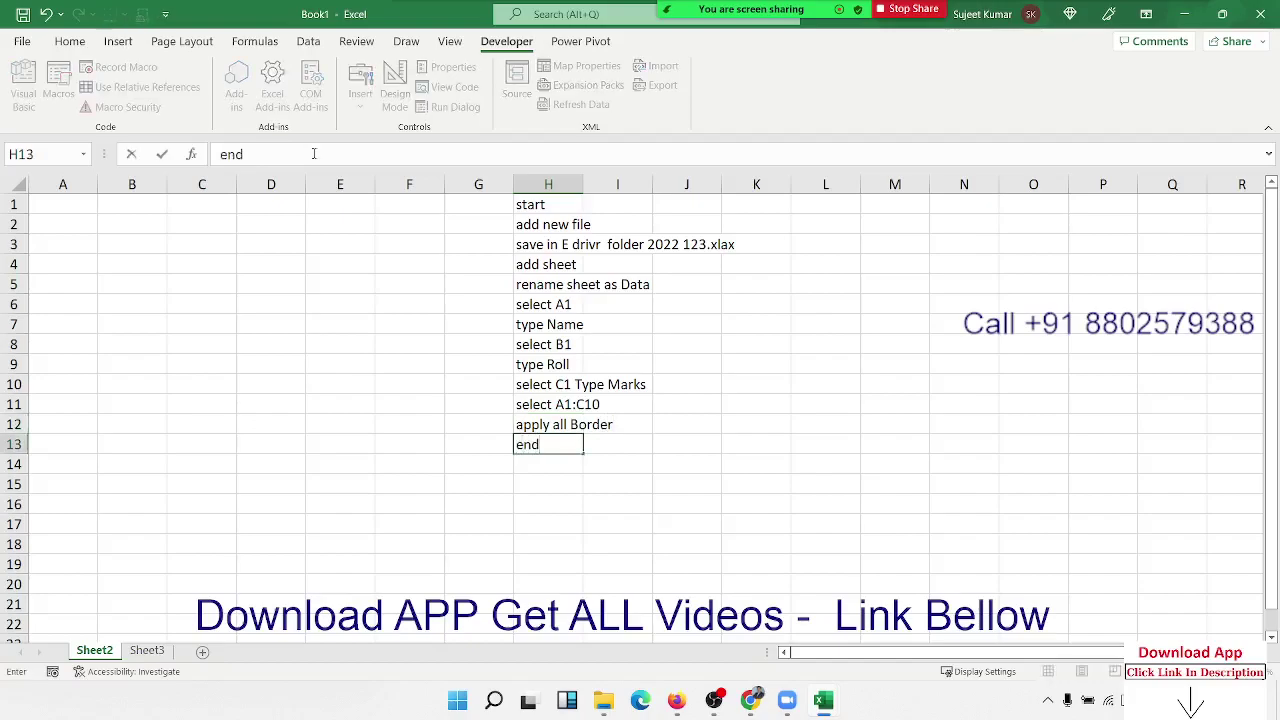
key(Return)
key(Up)
key(ctrl+shift+Up)
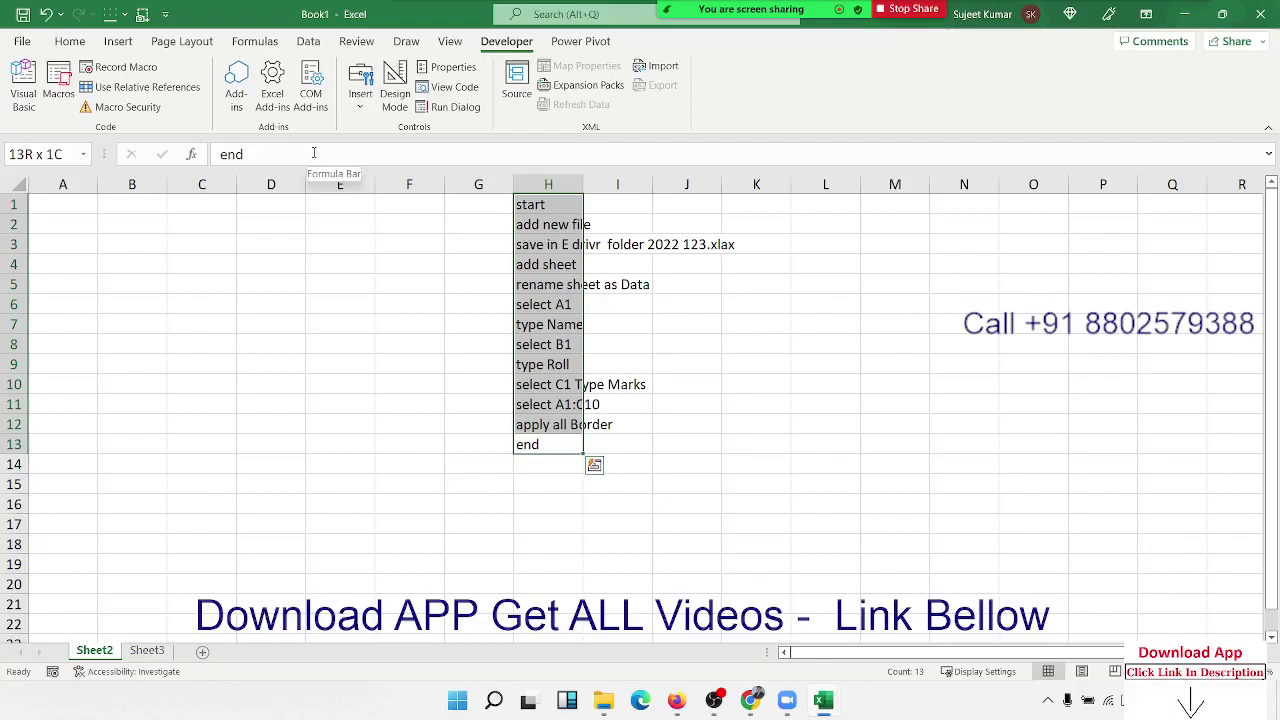
Step: Leave the task list worksheet and bring up Module1's Sub text code in the VBA editor
click(868, 262)
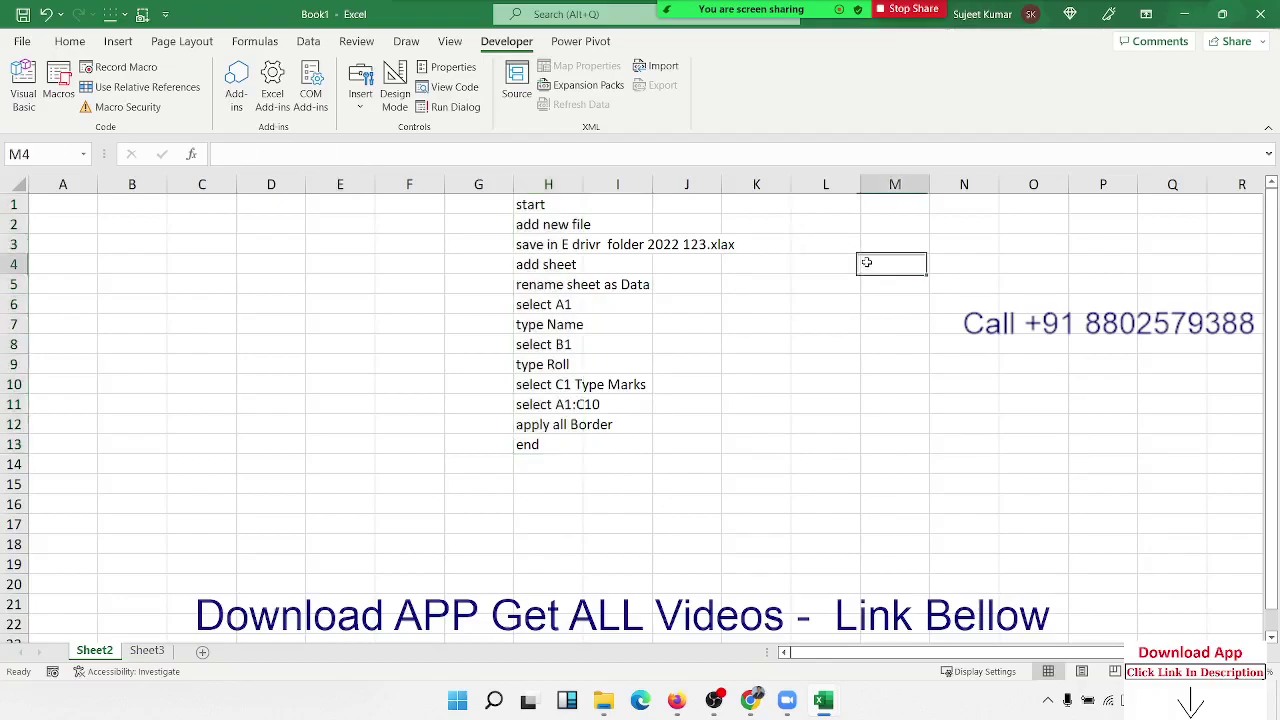
click(823, 700)
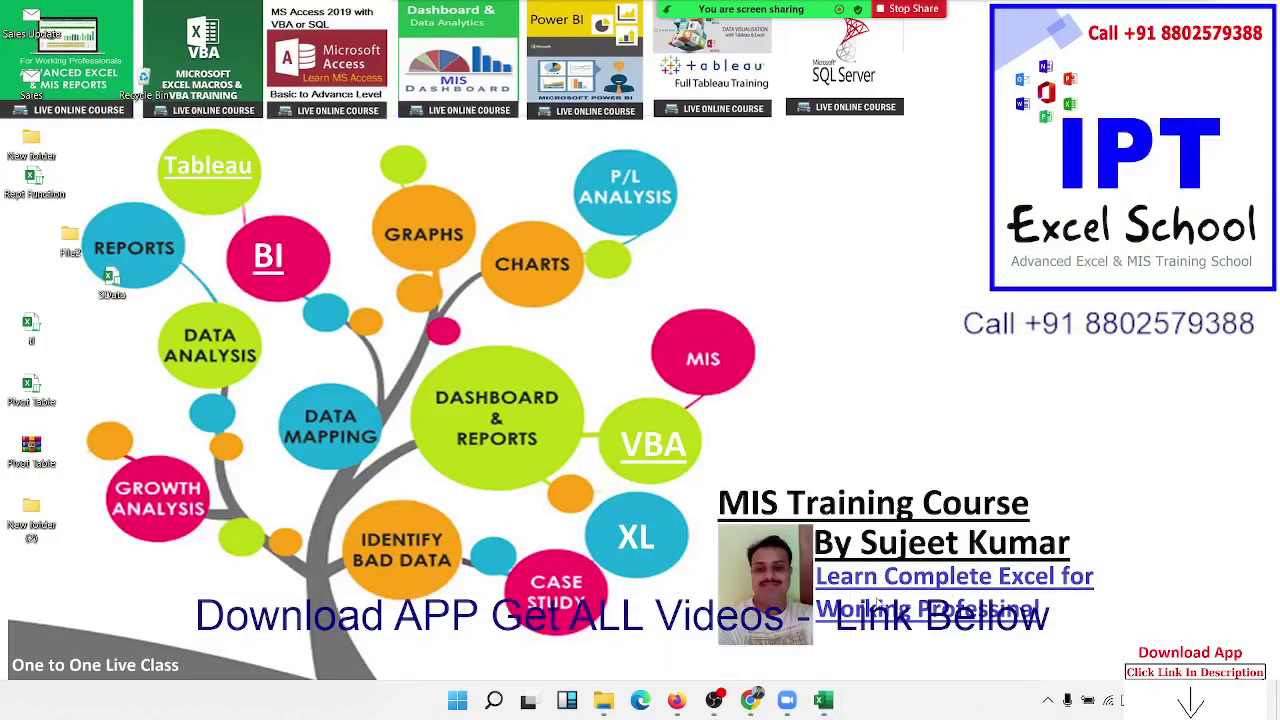
click(808, 576)
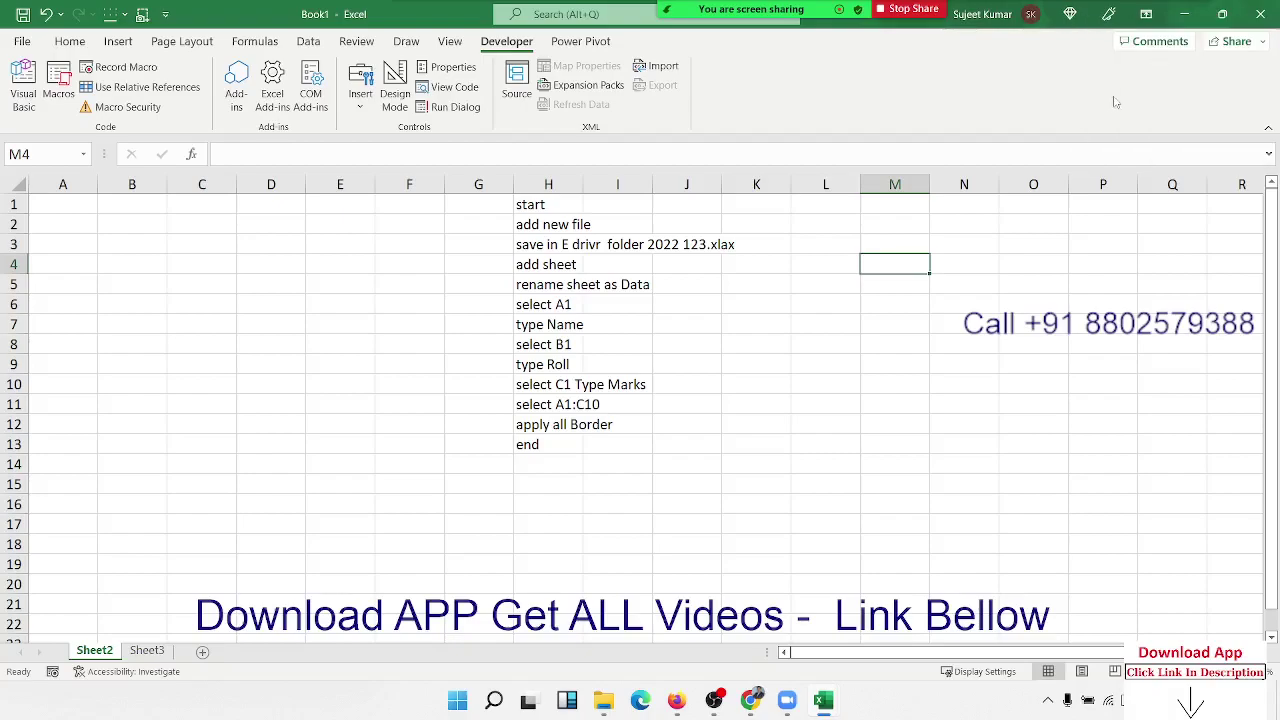
click(749, 320)
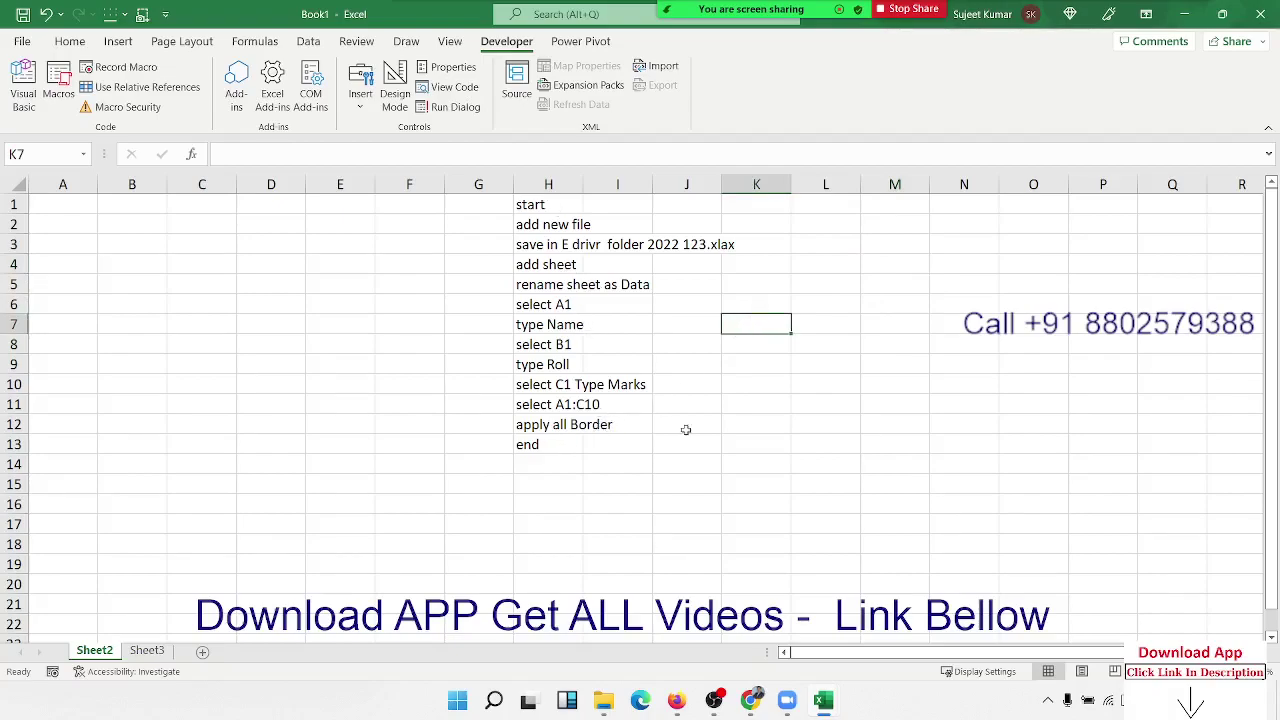
mouse_move(823, 700)
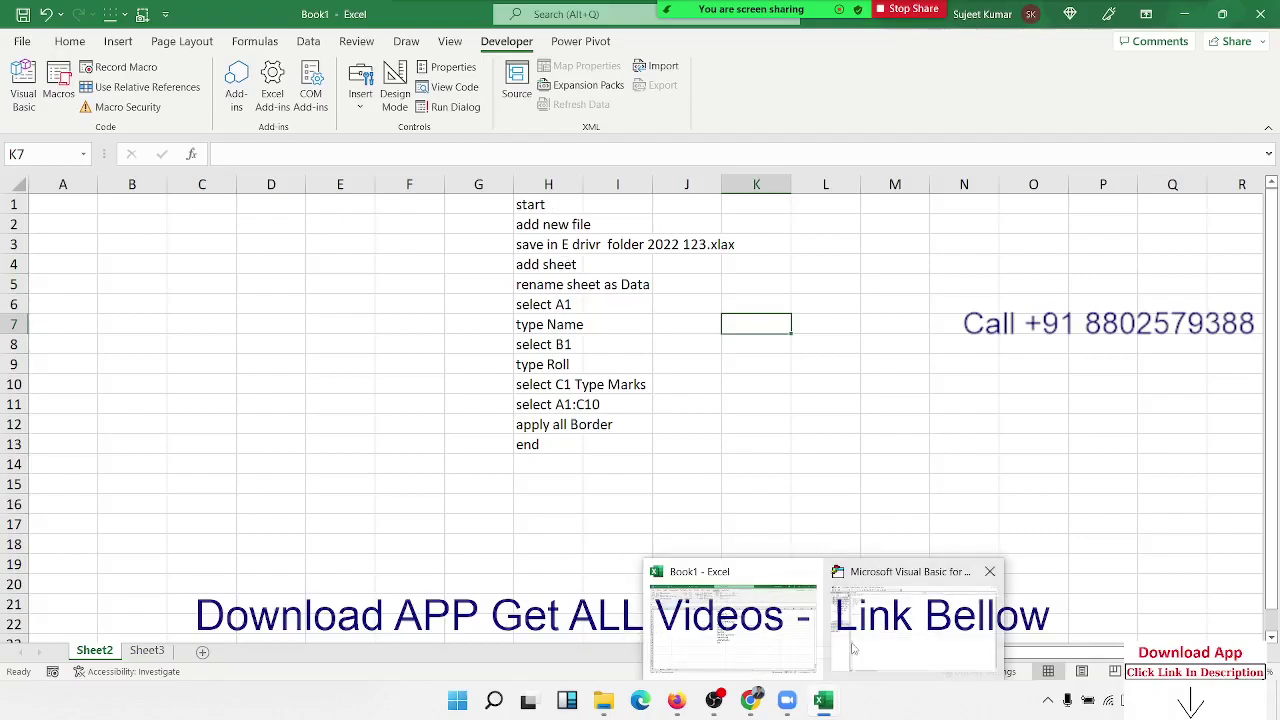
click(854, 648)
Step: Declare a new Sub first_M() below the existing macro in Module1
click(249, 283)
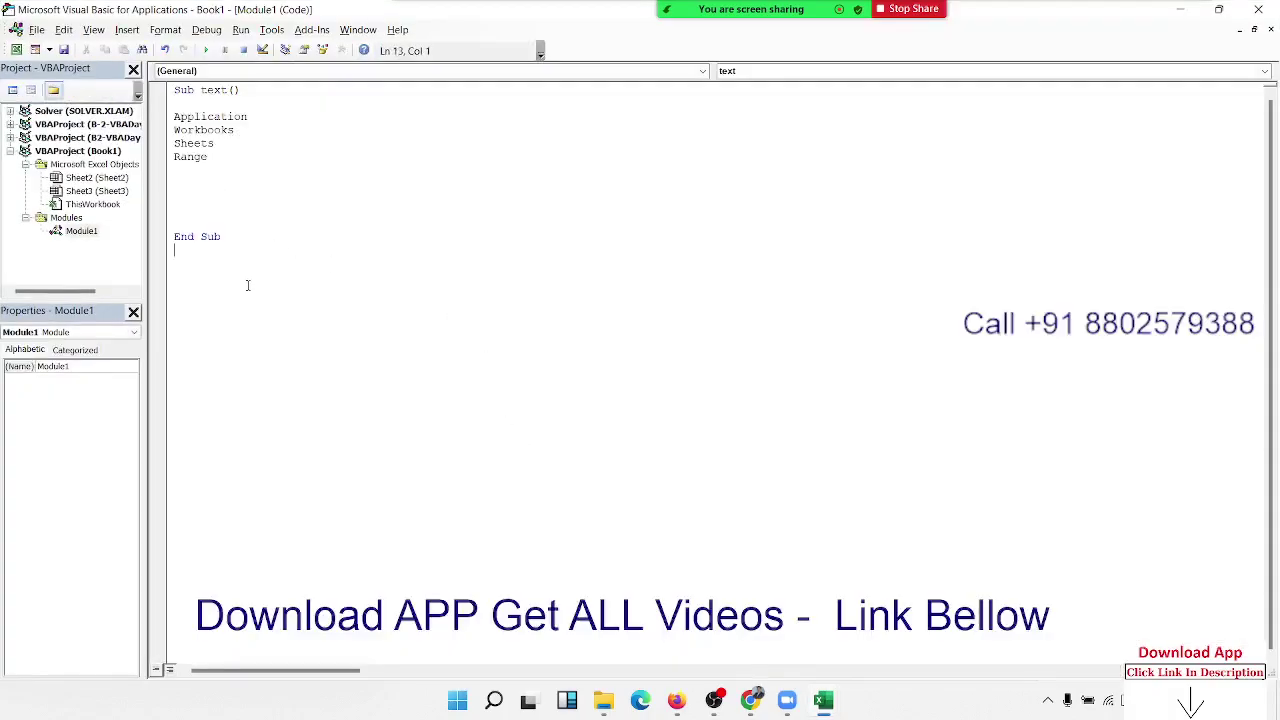
key(Return)
key(Return)
text(sub )
text(fir)
text(st_)
text(M()
text())
key(Return)
key(Return)
key(Return)
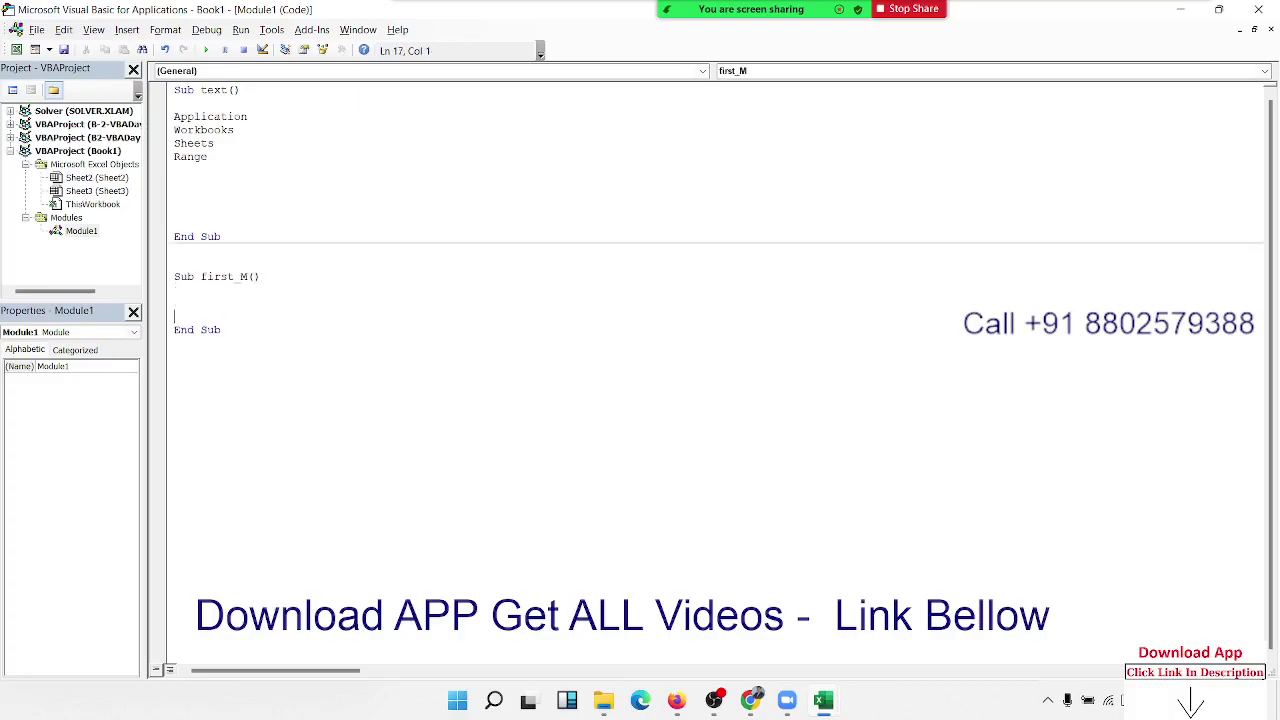
key(Return)
key(Return)
key(Return)
key(Return)
key(Up)
key(Up)
key(Up)
Step: Review the 'add new file' step in cell H2 of the Excel task list
key(alt+F11)
key(Left)
key(Left)
key(Up)
key(ctrl+Up)
key(Left)
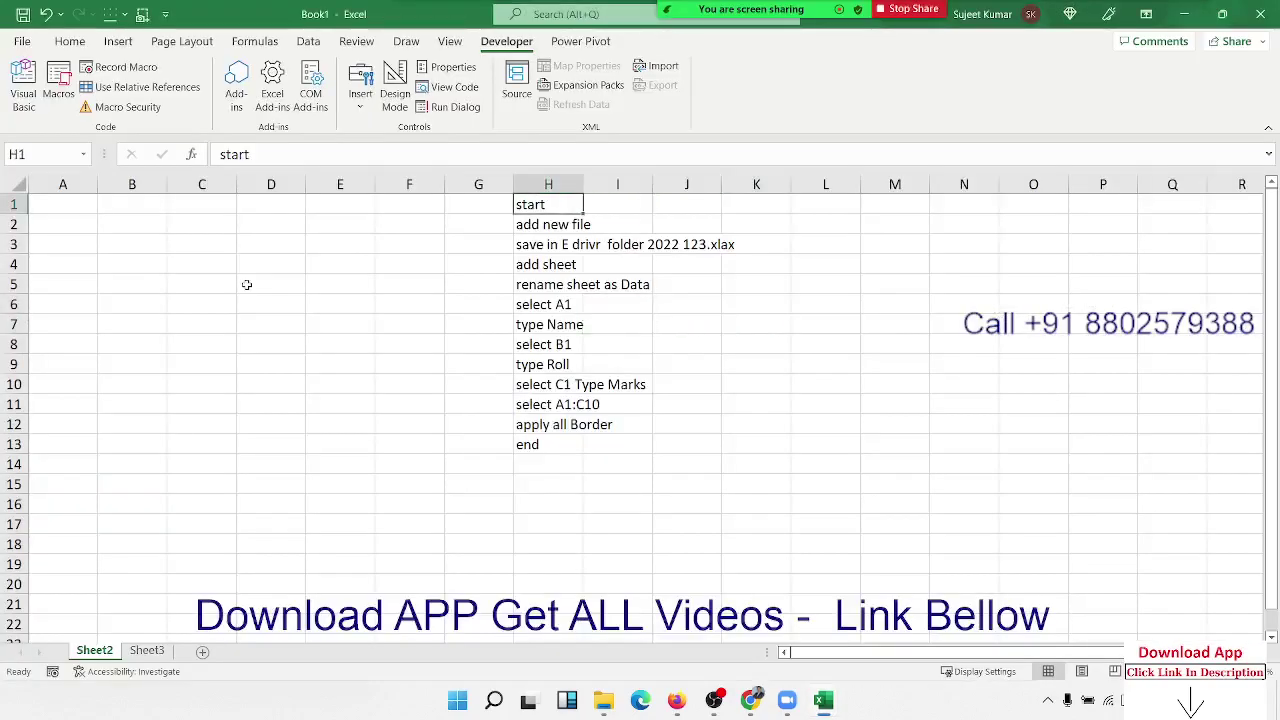
key(Down)
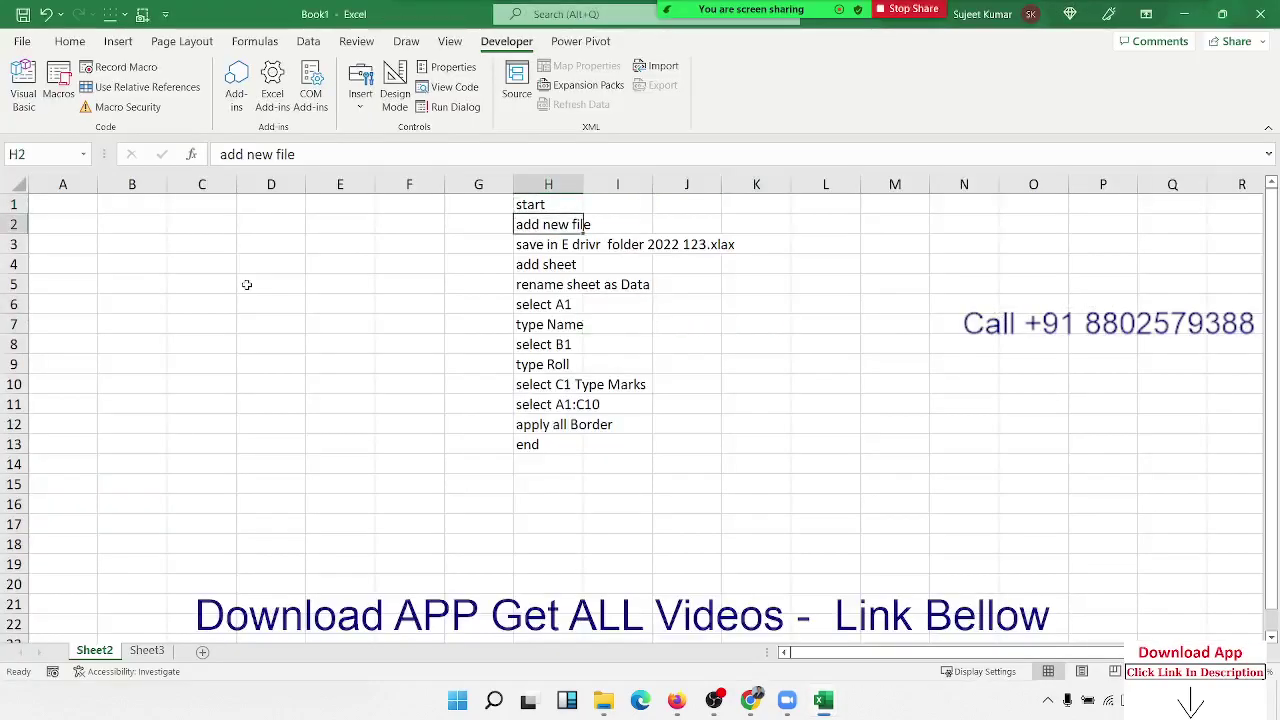
key(ctrl)
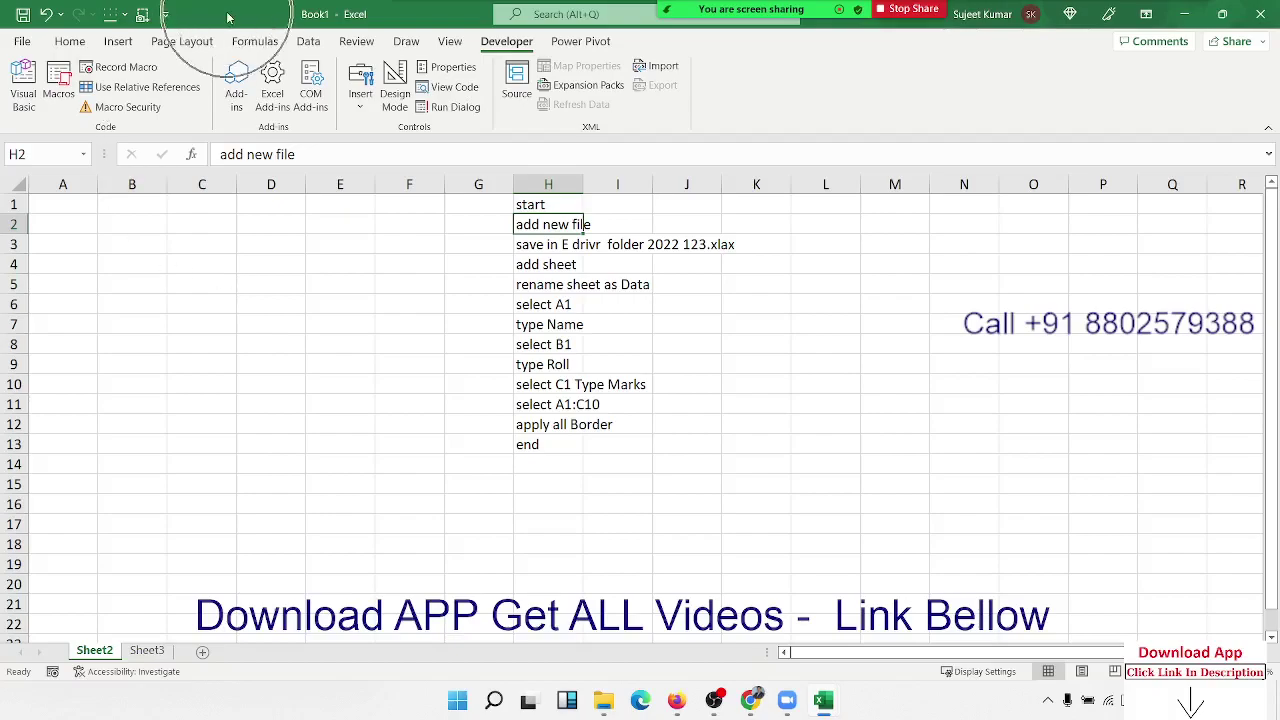
key(alt+F11)
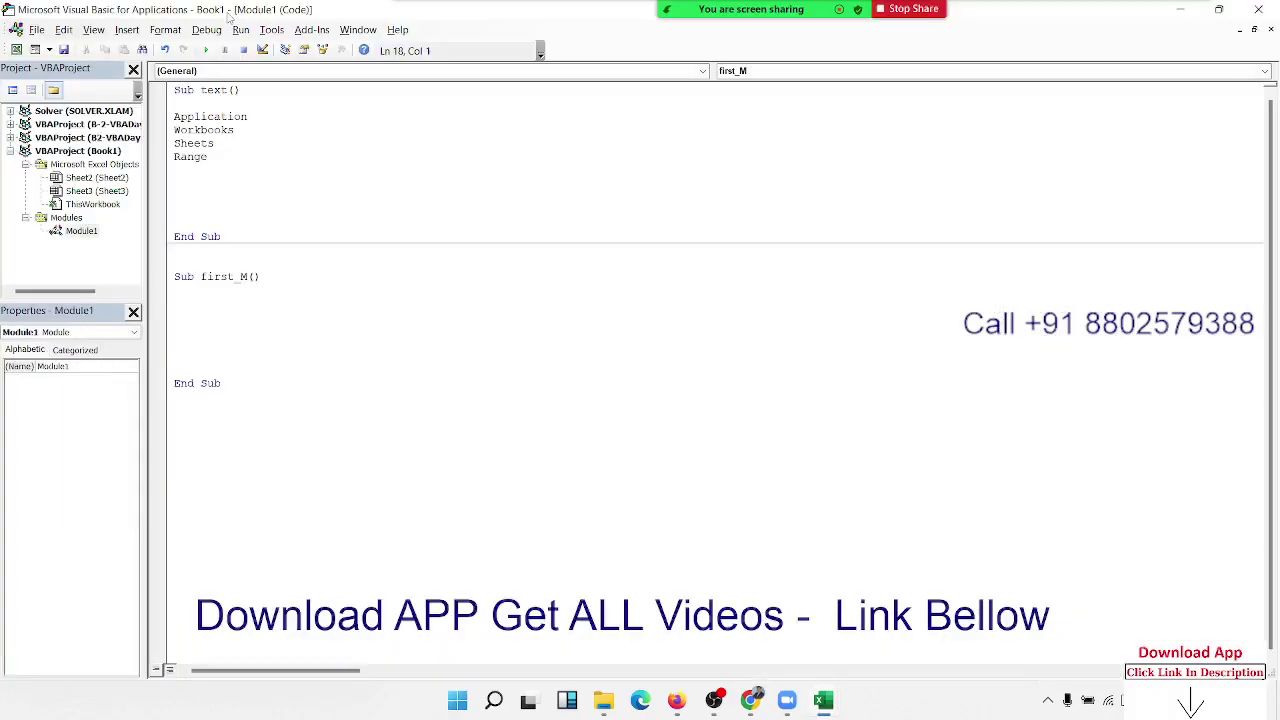
Step: Write workbooks.add as first_M's first statement, then check the save step in H3
double_click(220, 130)
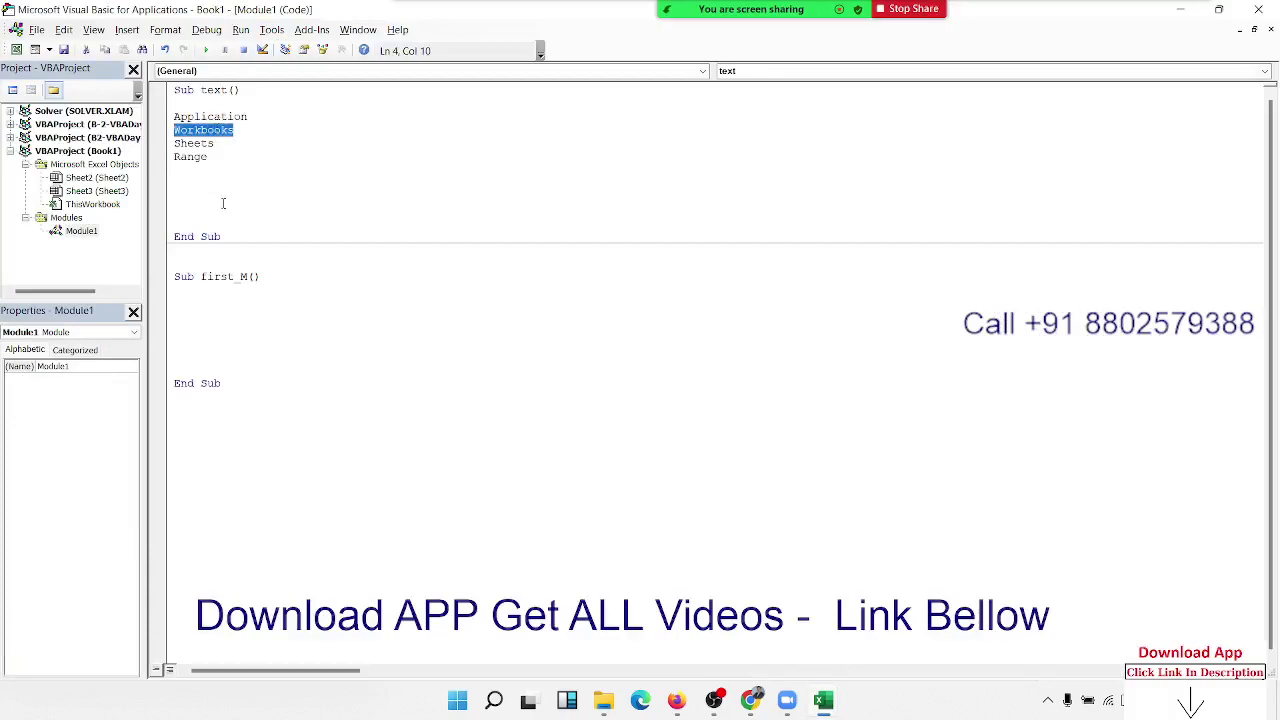
click(198, 292)
key(Return)
text(w)
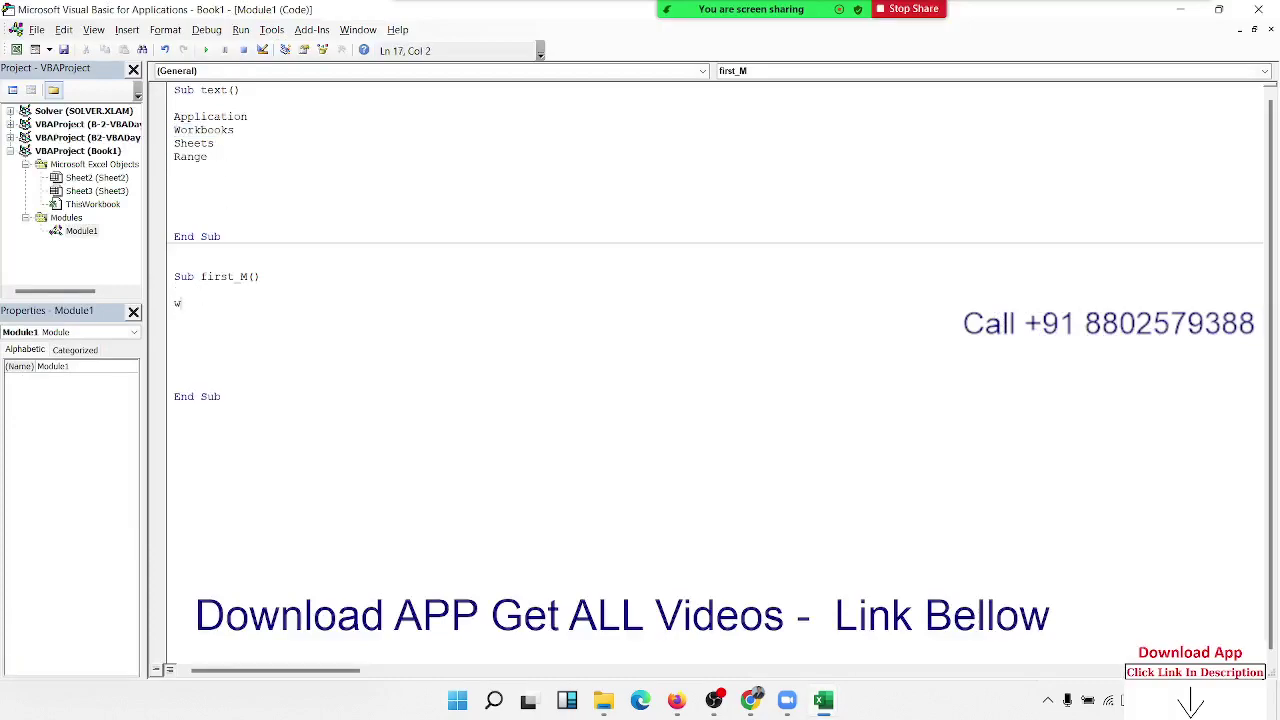
text(orkboo)
text(ks.add)
key(Return)
key(alt+F11)
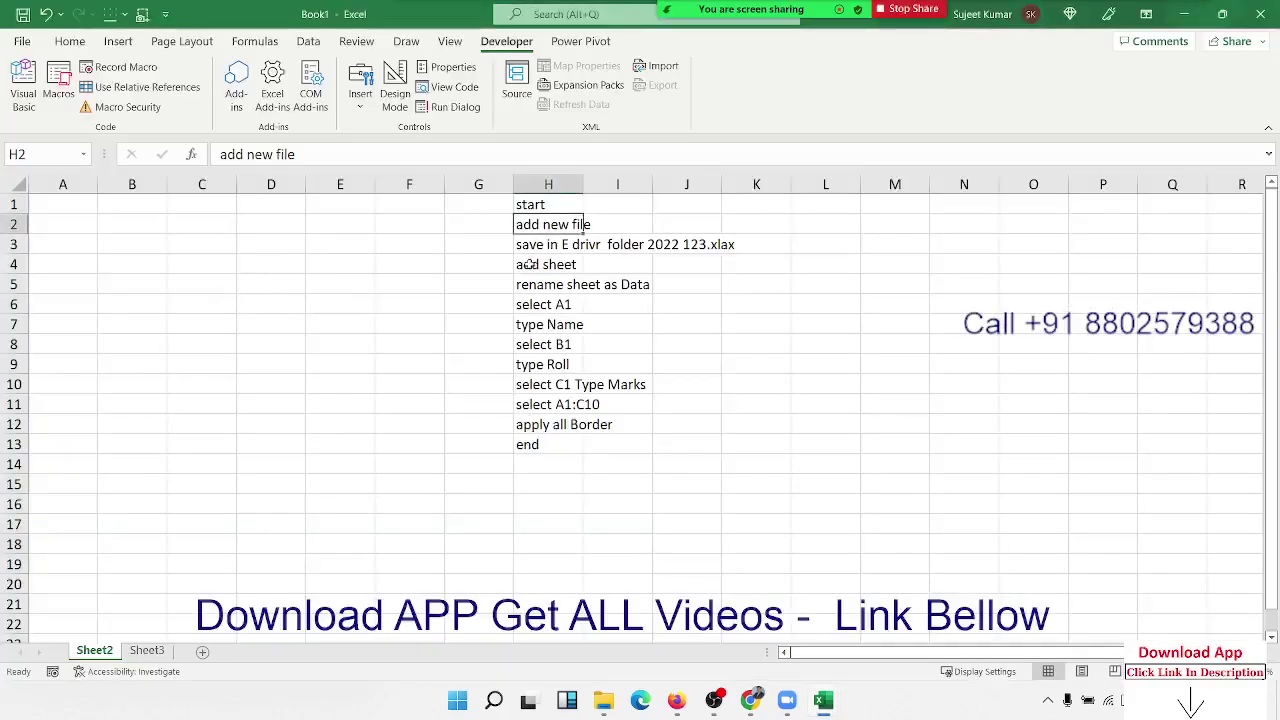
click(543, 249)
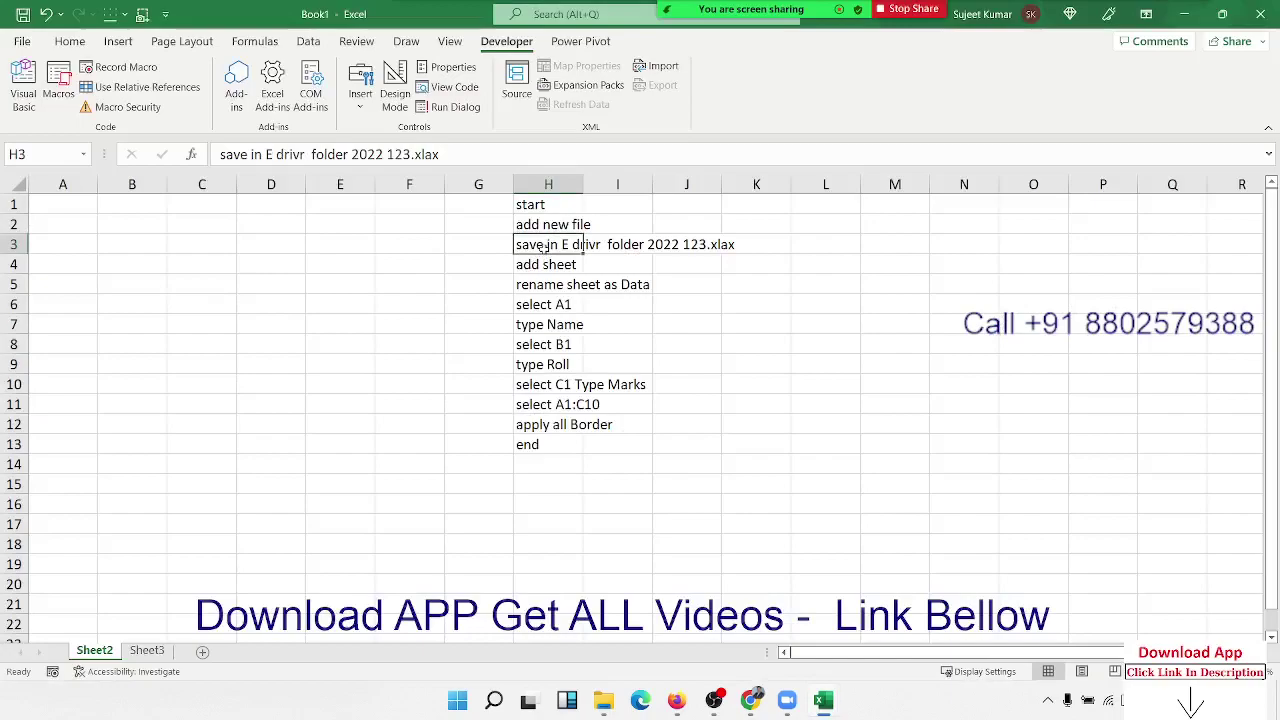
key(alt+F11)
Step: Write Workbooks("Book1.xlsx").SaveAs "E:\2022\123.xlsx" in Sub text
key(Up)
key(Up)
key(Up)
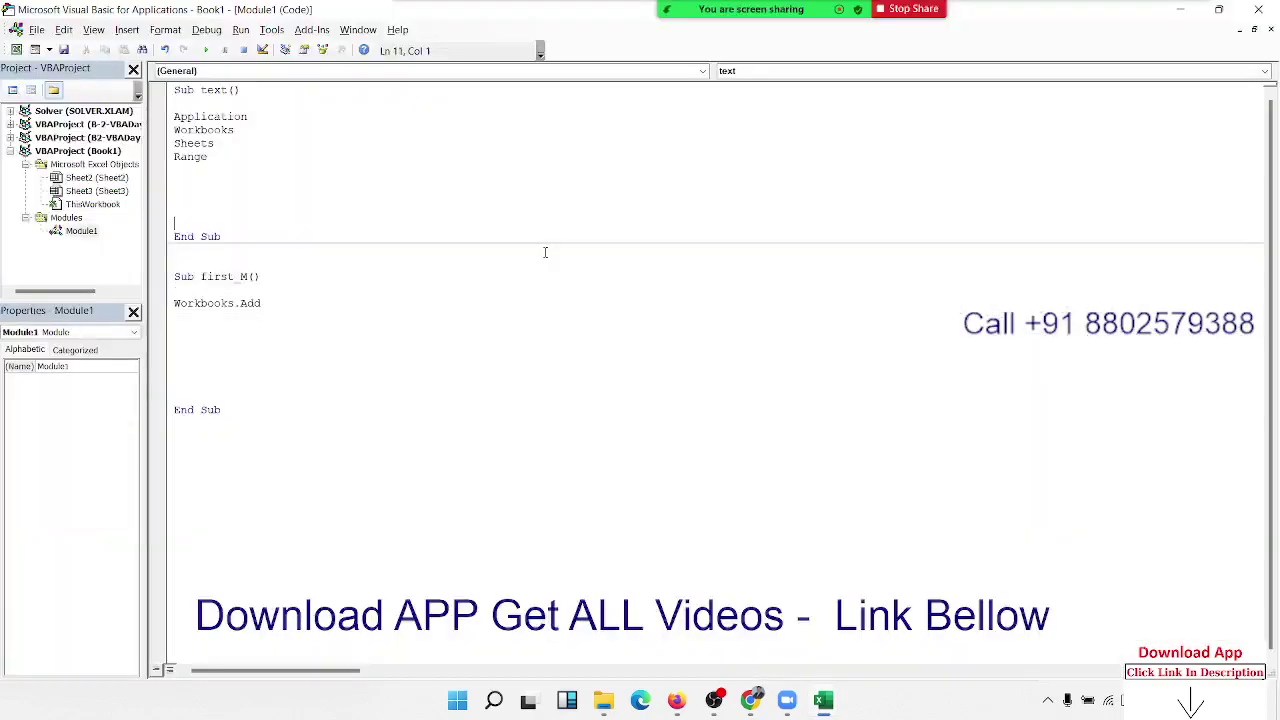
key(Up)
key(Up)
text(work)
text(books.ad )
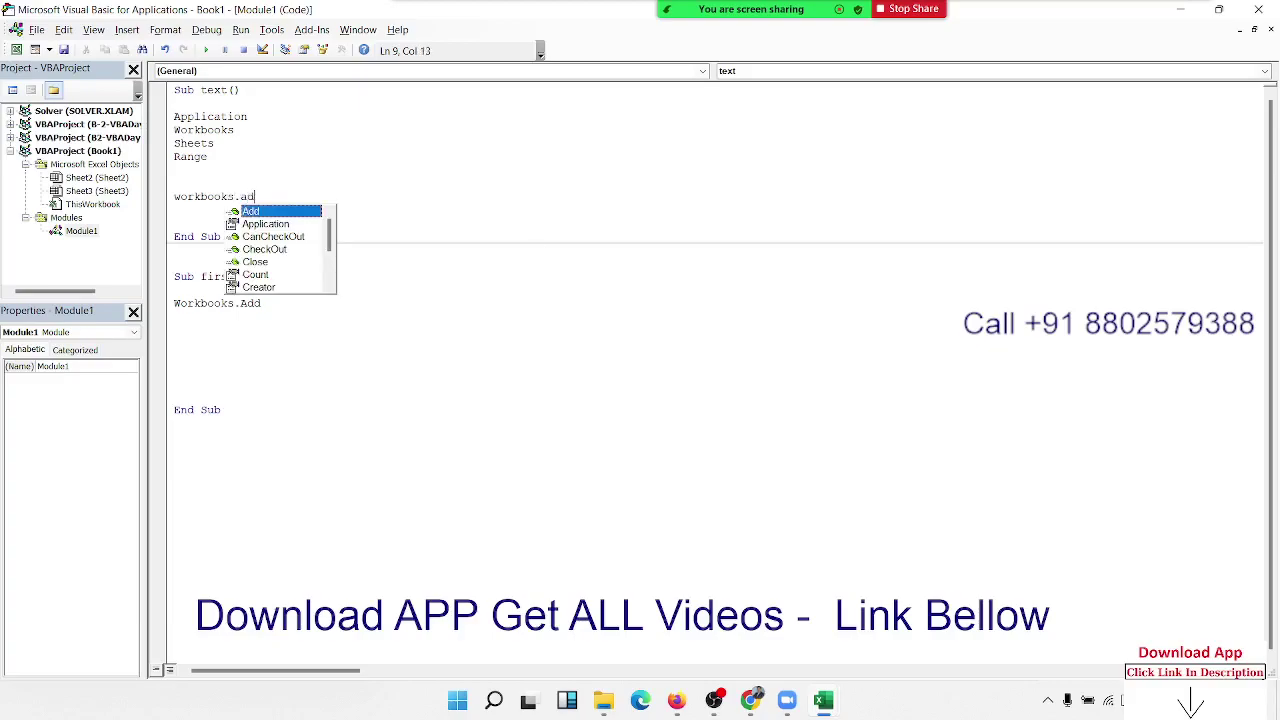
text(")
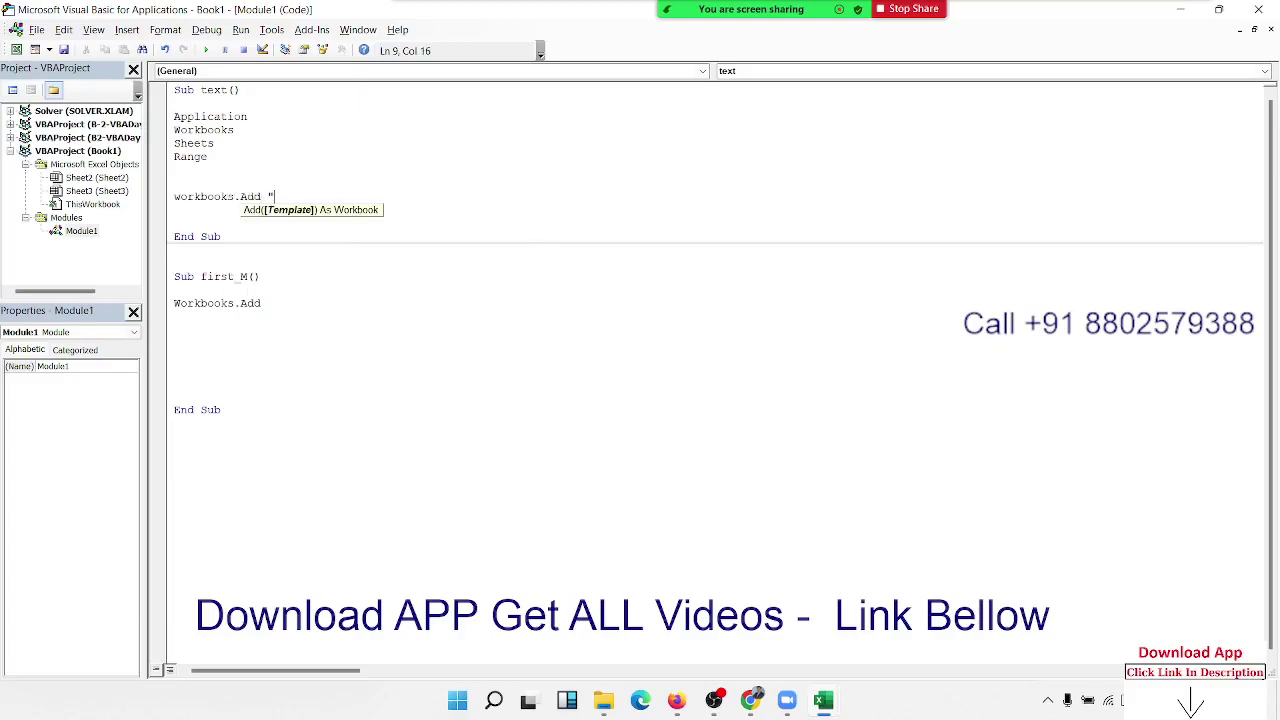
key(BackSpace)
key(BackSpace)
key(BackSpace)
key(BackSpace)
key(BackSpace)
key(BackSpace)
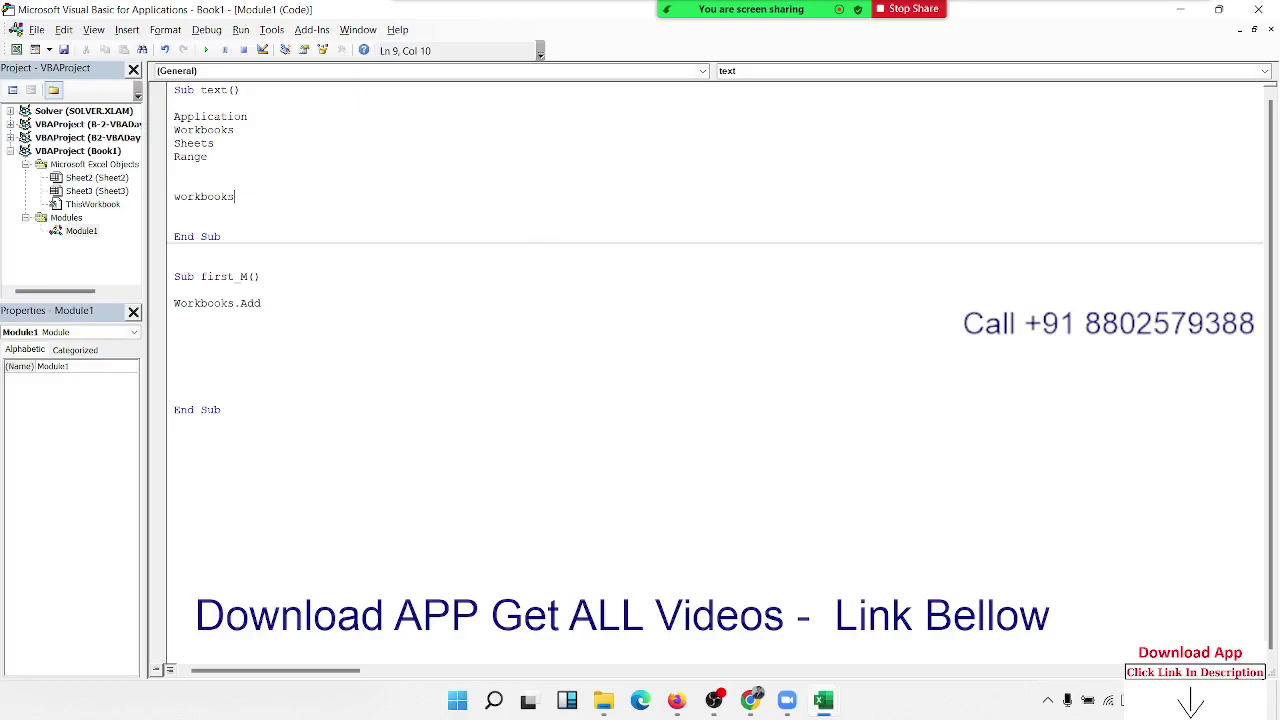
text(("B)
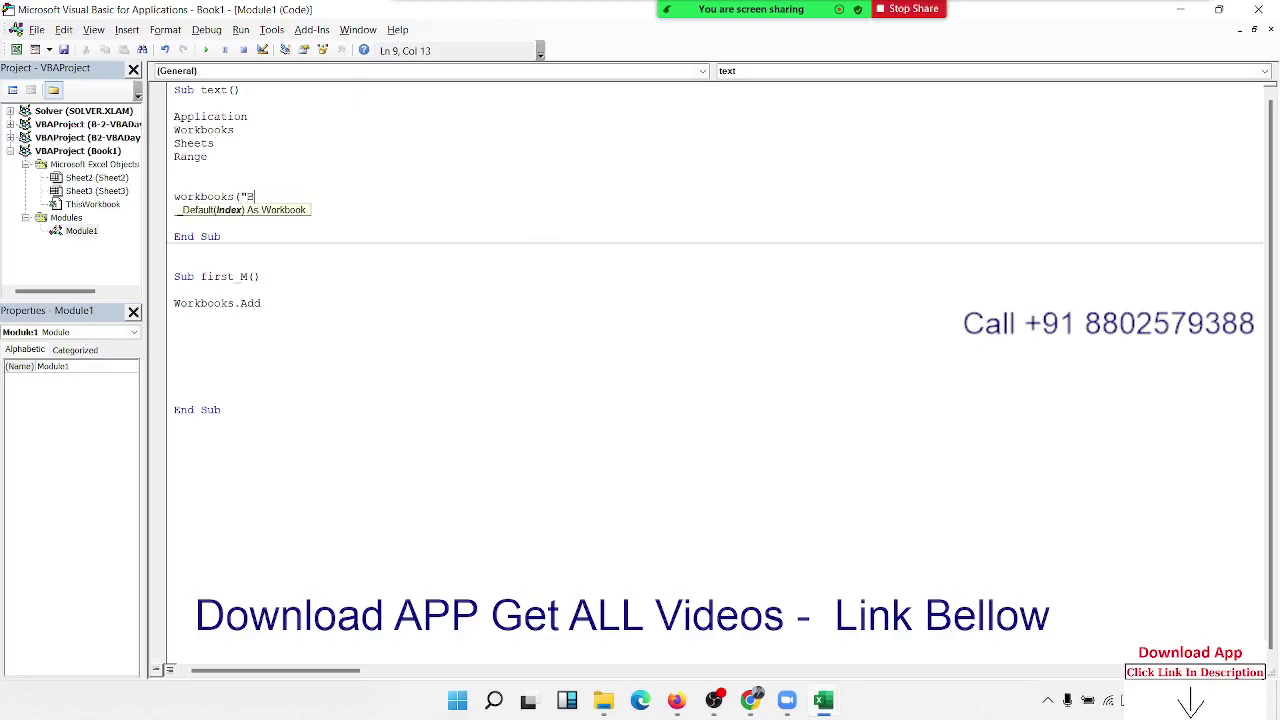
text(ook1.x)
text(ls)
text(x").)
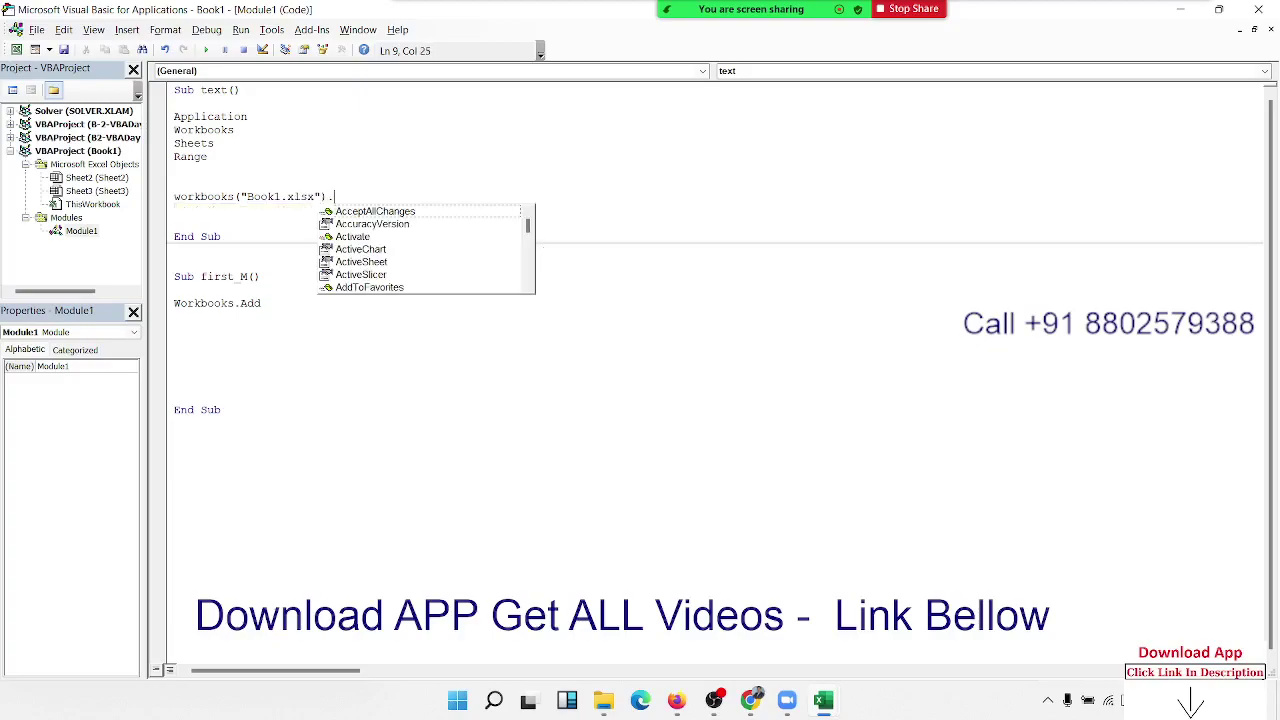
text(SaveAs)
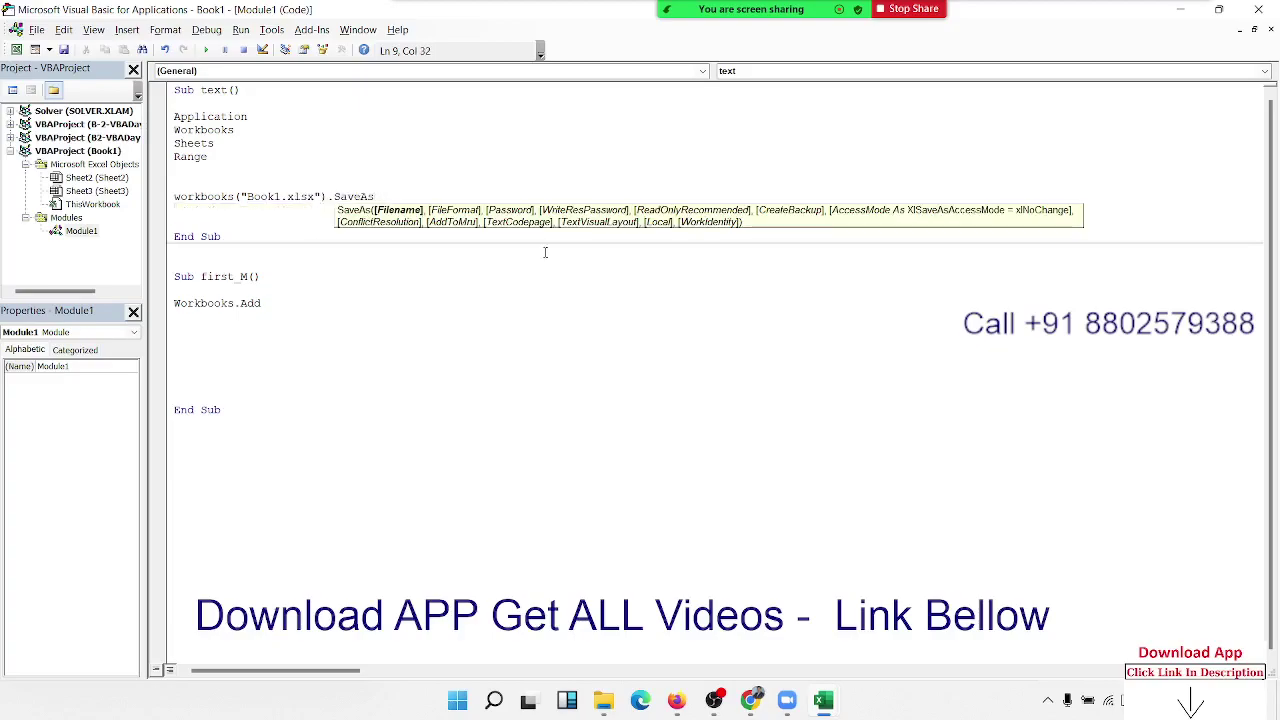
text( "E)
text(:\2)
text(022\)
text(123.xls)
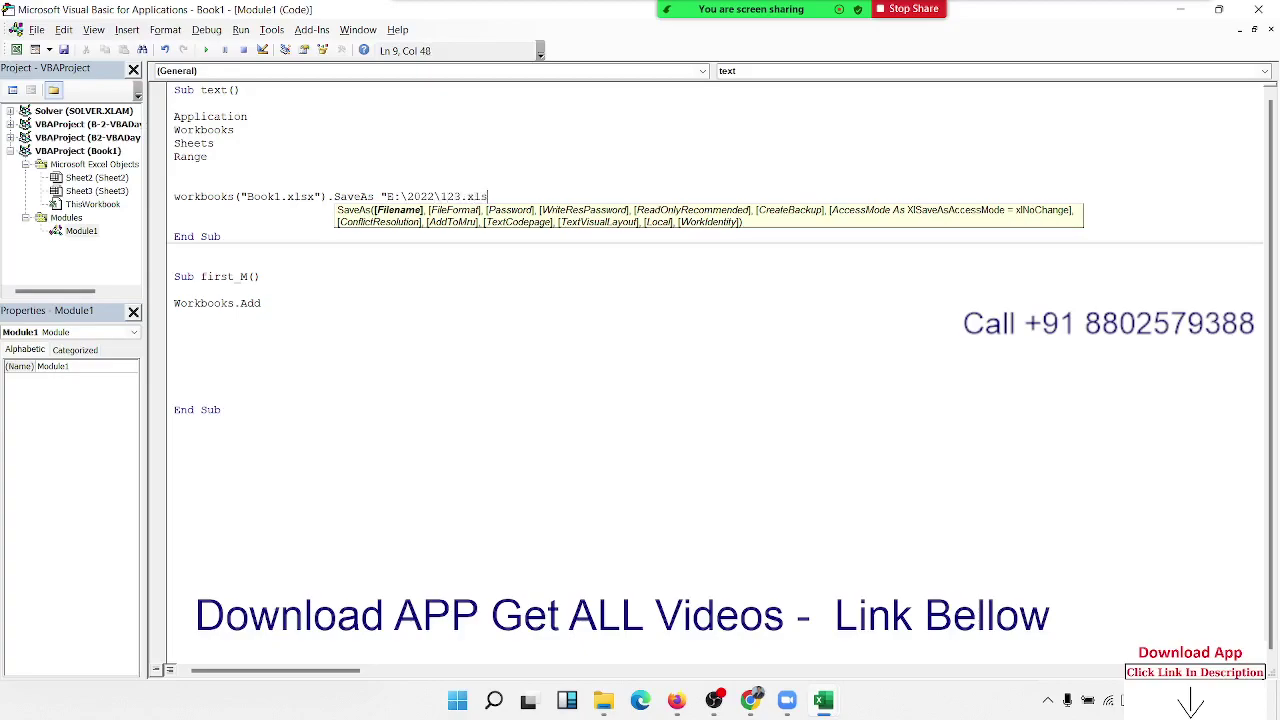
text(x")
key(Return)
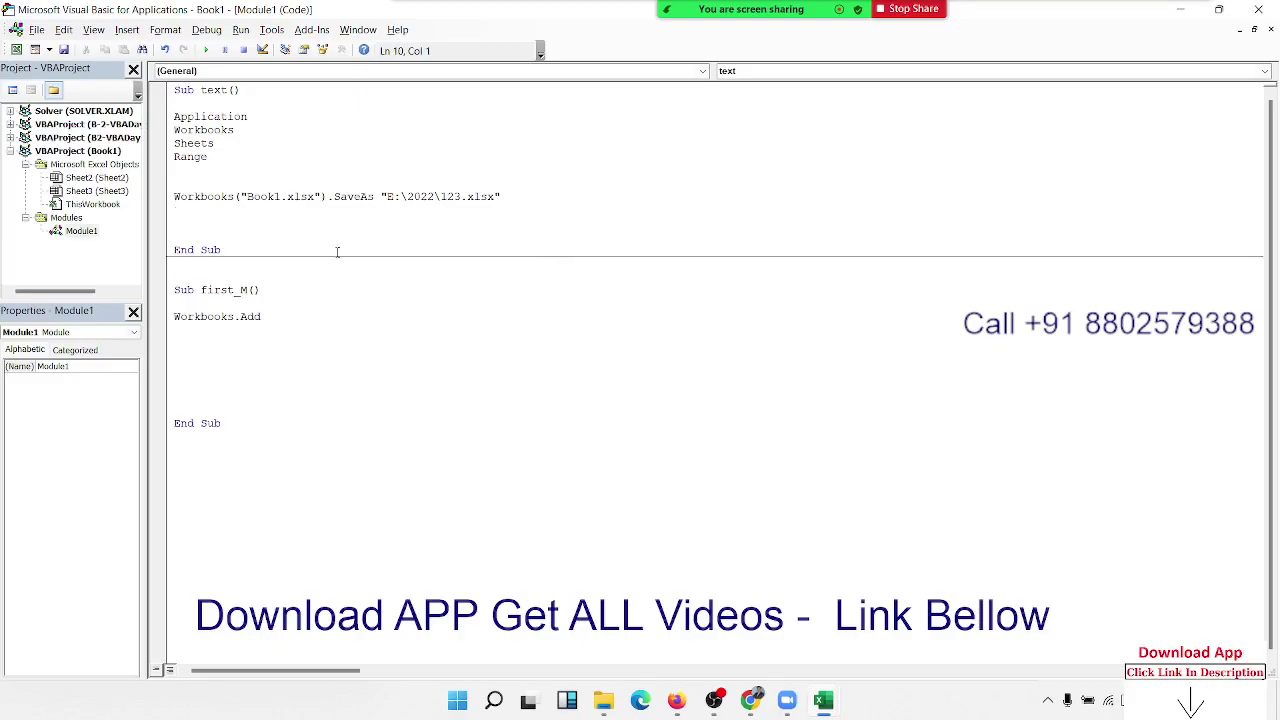
Step: Copy that save-as line under Workbooks.Add in first_M
click(286, 196)
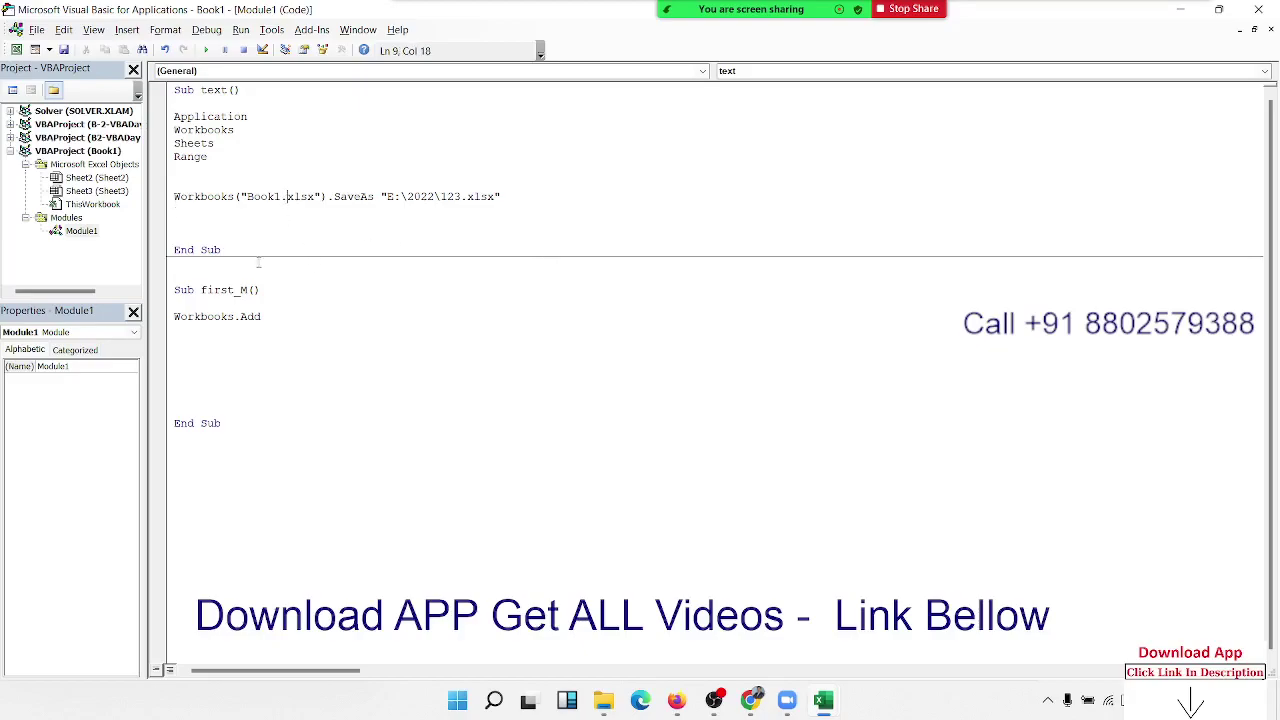
click(168, 200)
click(179, 330)
text(Workbooks("Book1.xlsx").SaveAs "E:\2022\123.xlsx")
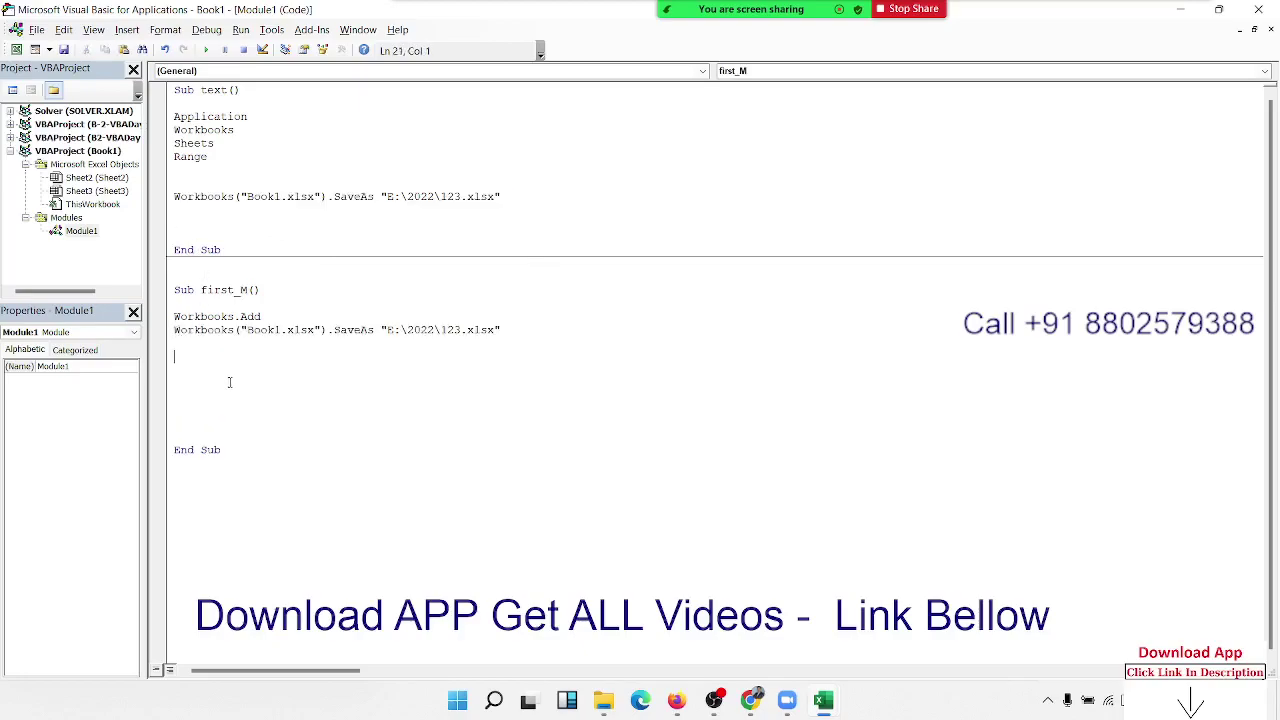
Step: Compare the Workbooks.Add and Book1 references against Excel's new workbook options
double_click(252, 317)
double_click(257, 331)
key(alt+F11)
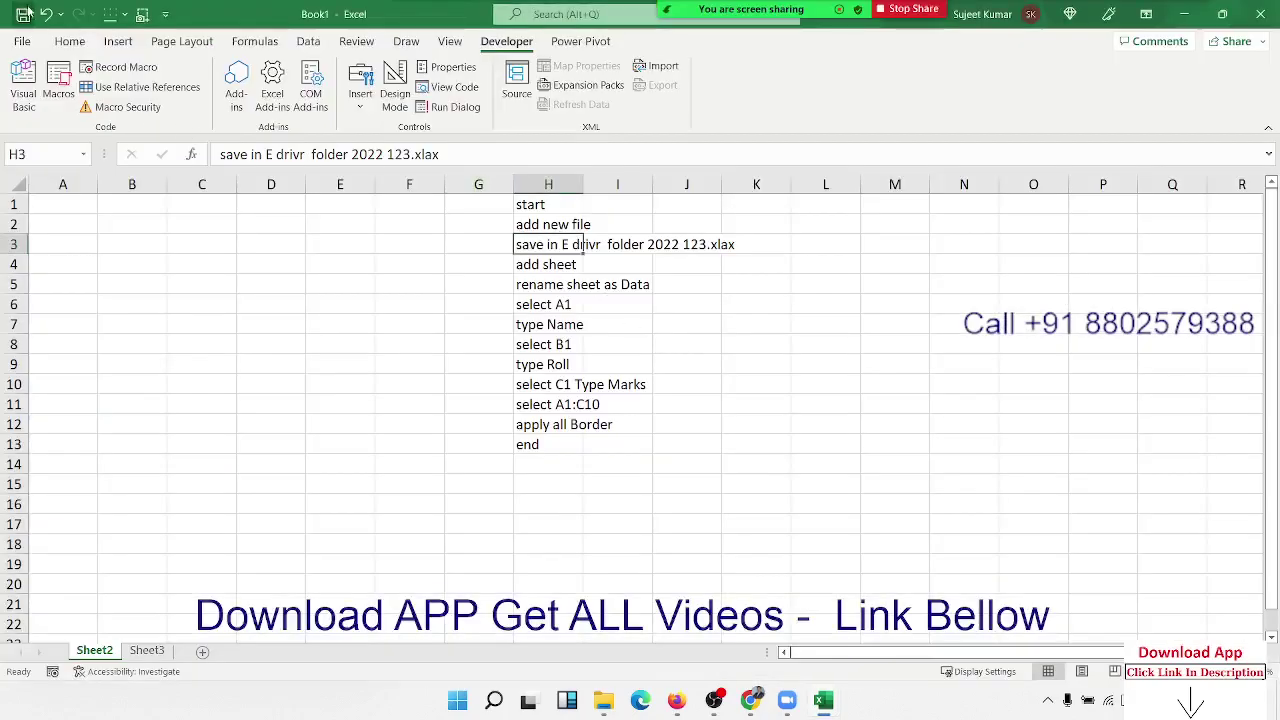
click(22, 41)
key(Escape)
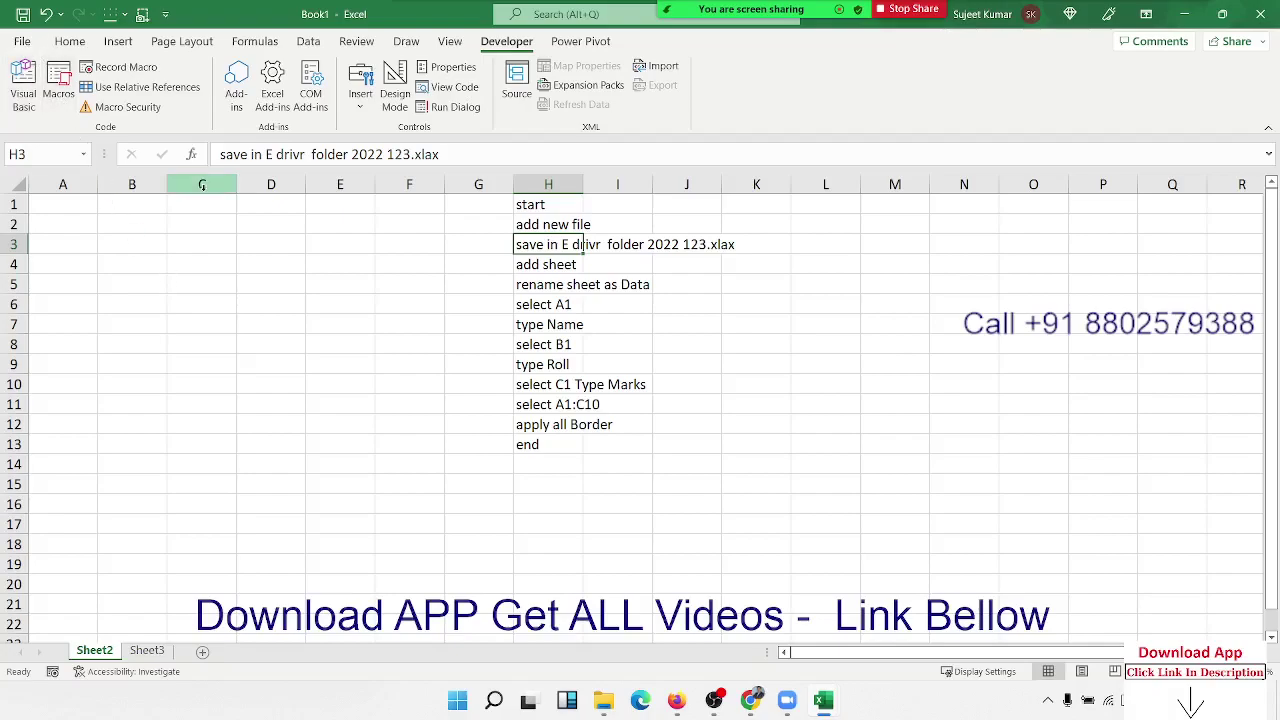
key(alt+F11)
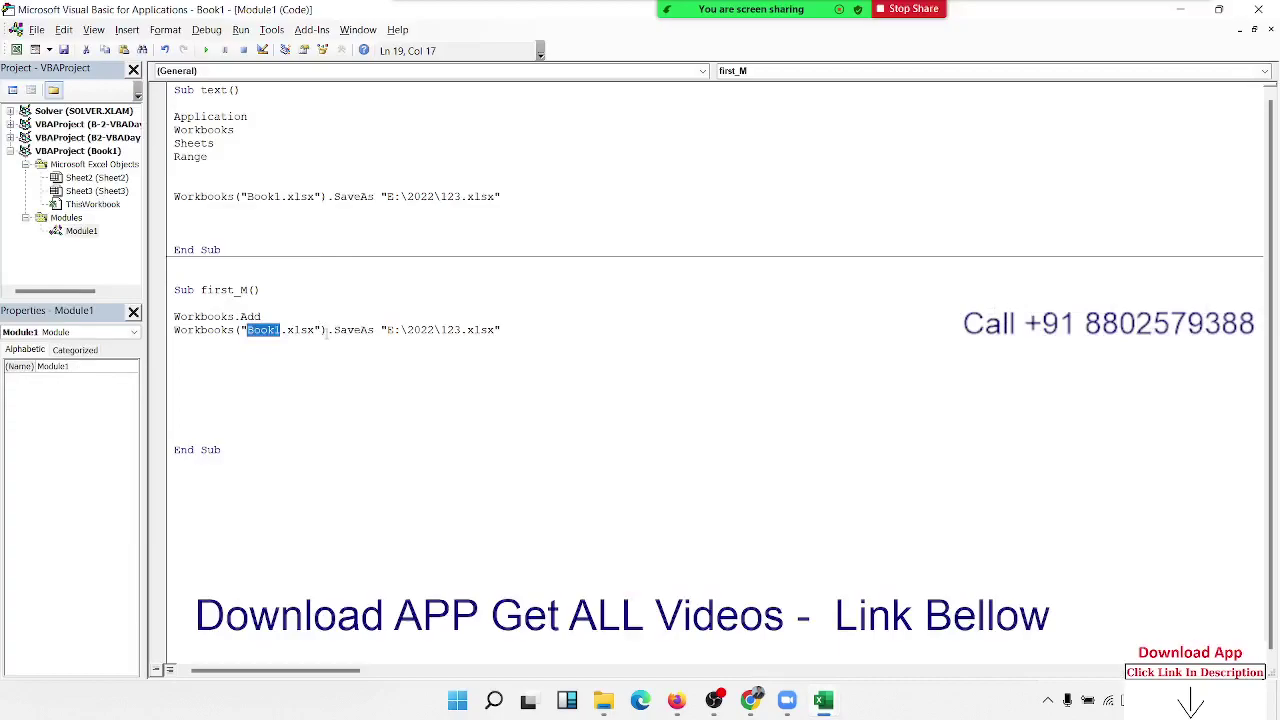
Step: Replace Workbooks("Book1.xlsx") with ActiveWorkbook in first_M's save line
drag(326, 335, 175, 334)
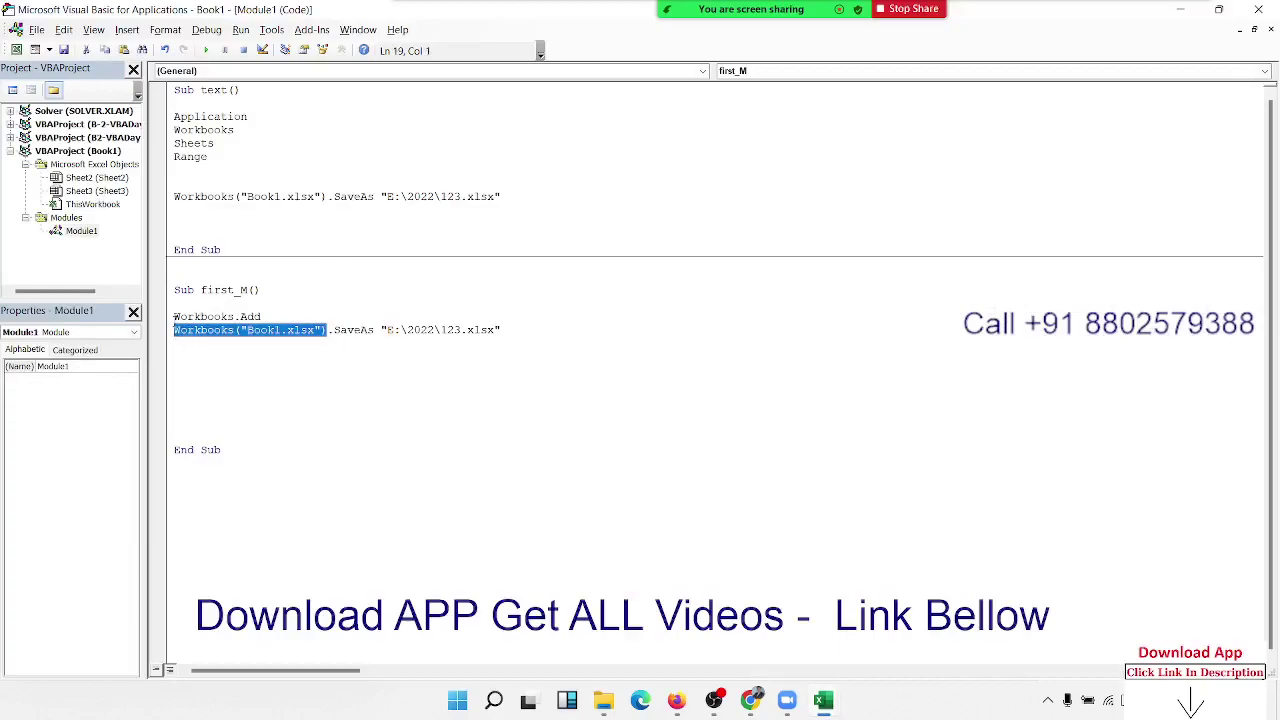
text(active)
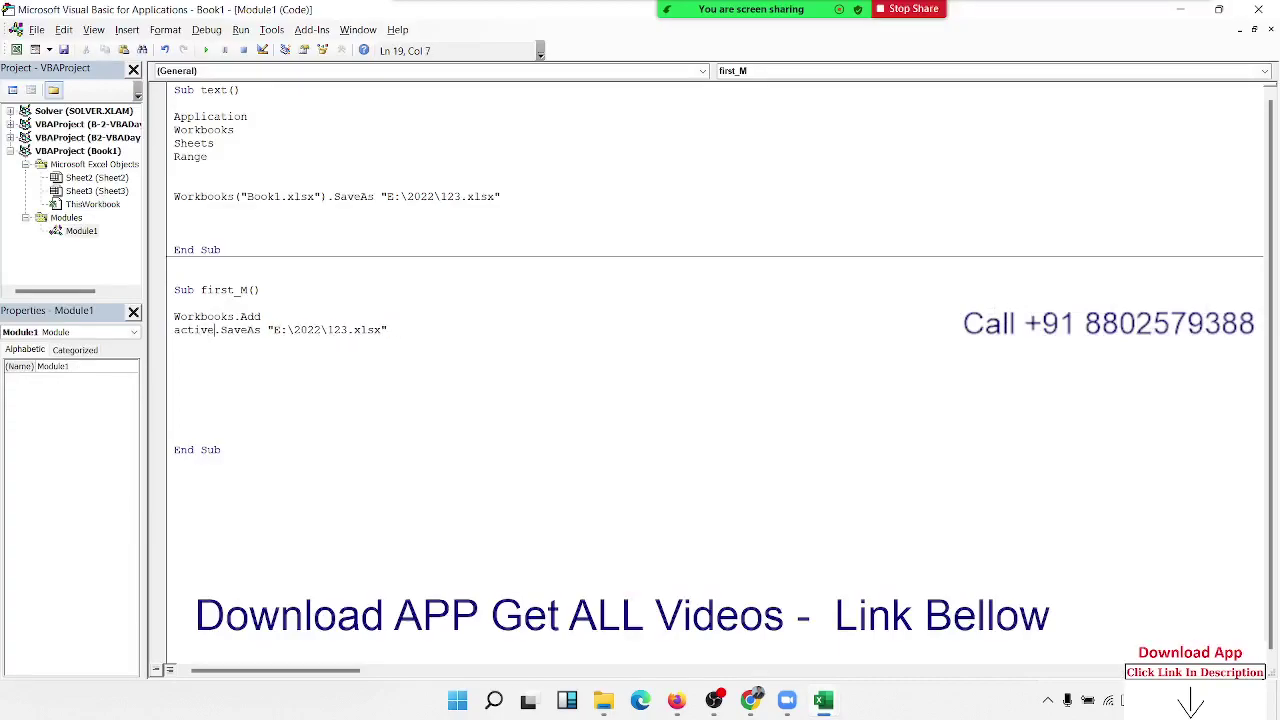
text(workboo)
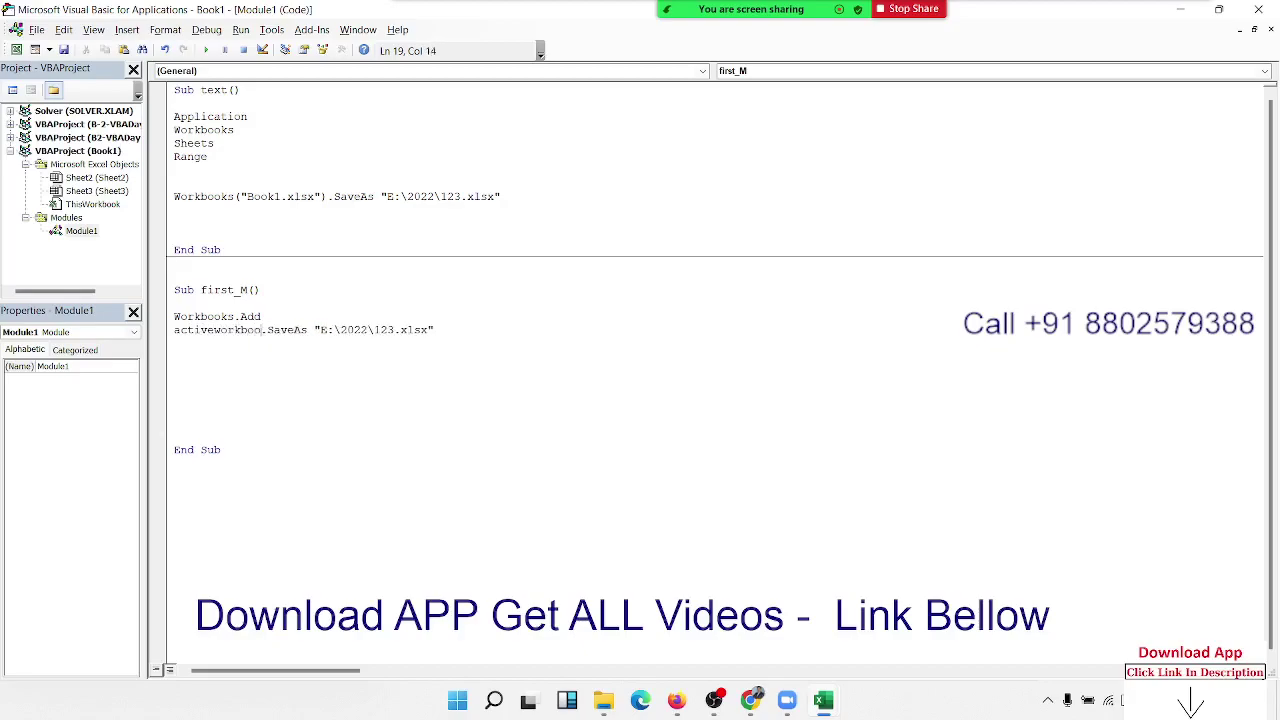
text(k)
key(Down)
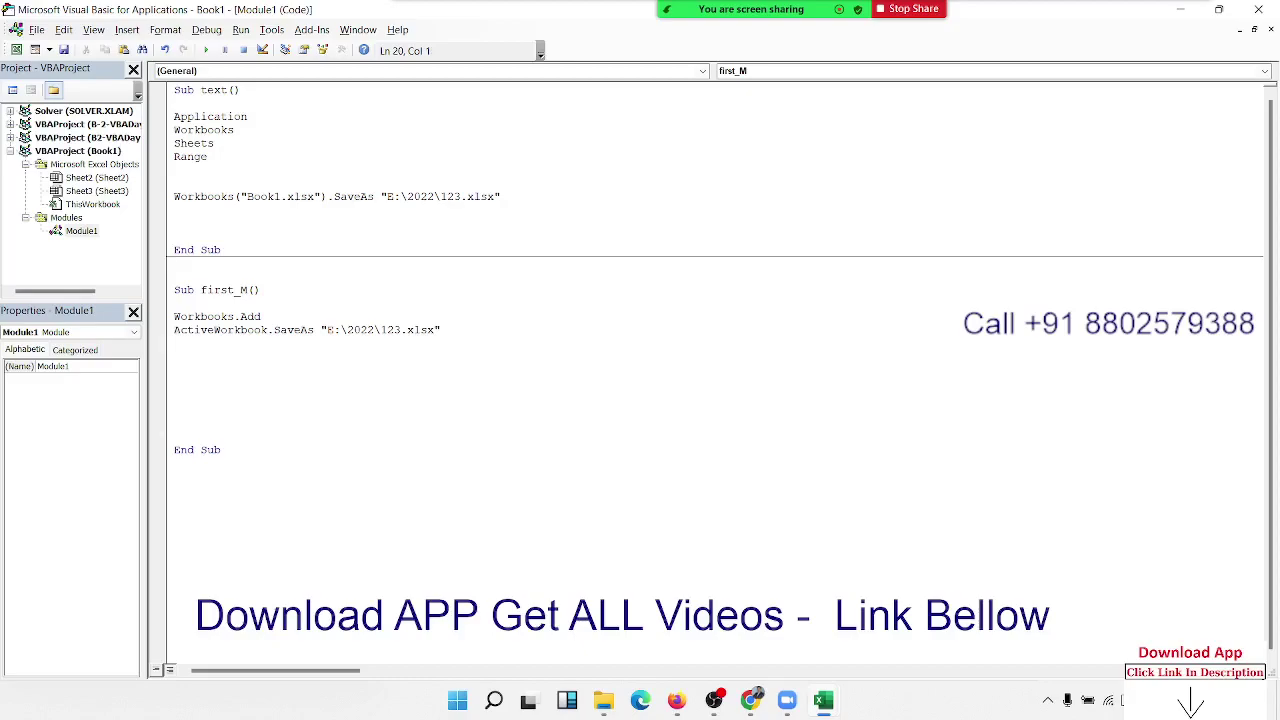
Step: Type Workbooks.Add.SaveAs on the empty line in Sub text using IntelliSense
click(262, 316)
click(175, 343)
key(Up)
key(Up)
key(End)
key(Home)
key(Down)
key(Down)
key(Up)
key(Up)
key(Up)
key(Up)
key(Up)
key(Up)
key(Up)
key(Up)
key(Up)
key(Up)
key(Down)
text(w)
text(orkbooks)
text(.a)
key(Tab)
text(.sa)
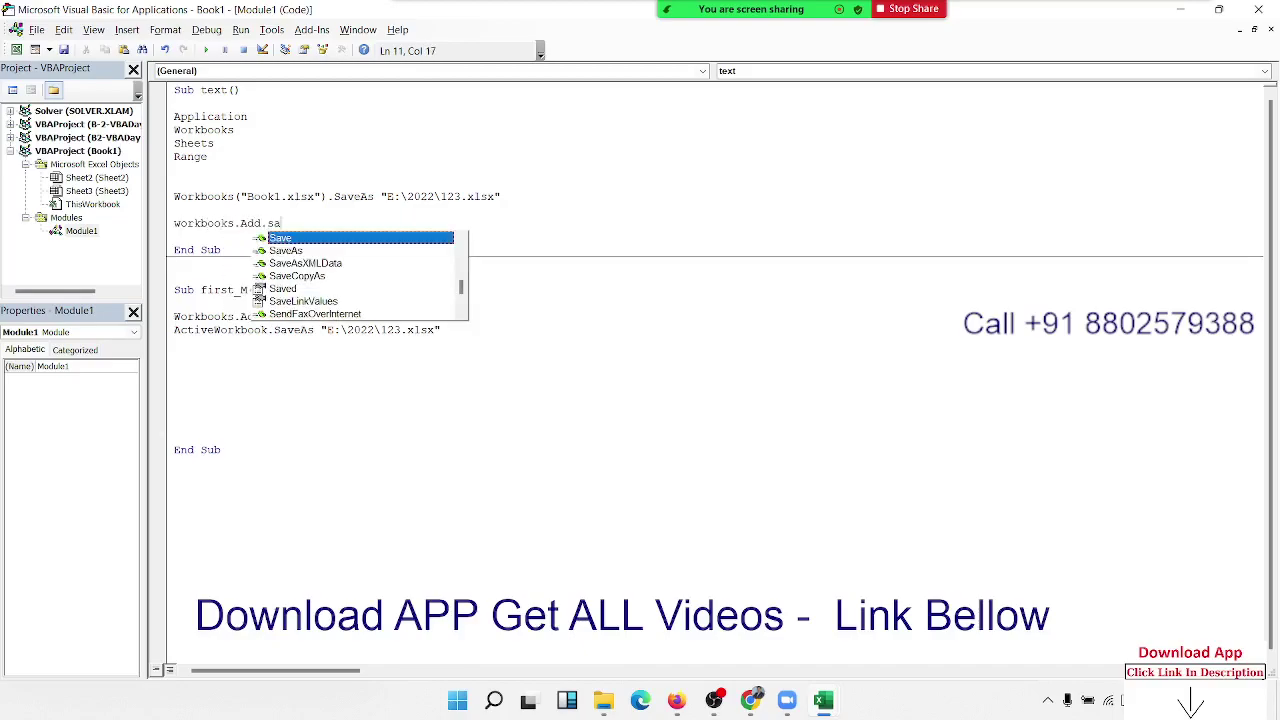
key(Down)
key(space)
Step: Copy the "E:\2022\123.xlsx" path and paste it after SaveAs
click(433, 368)
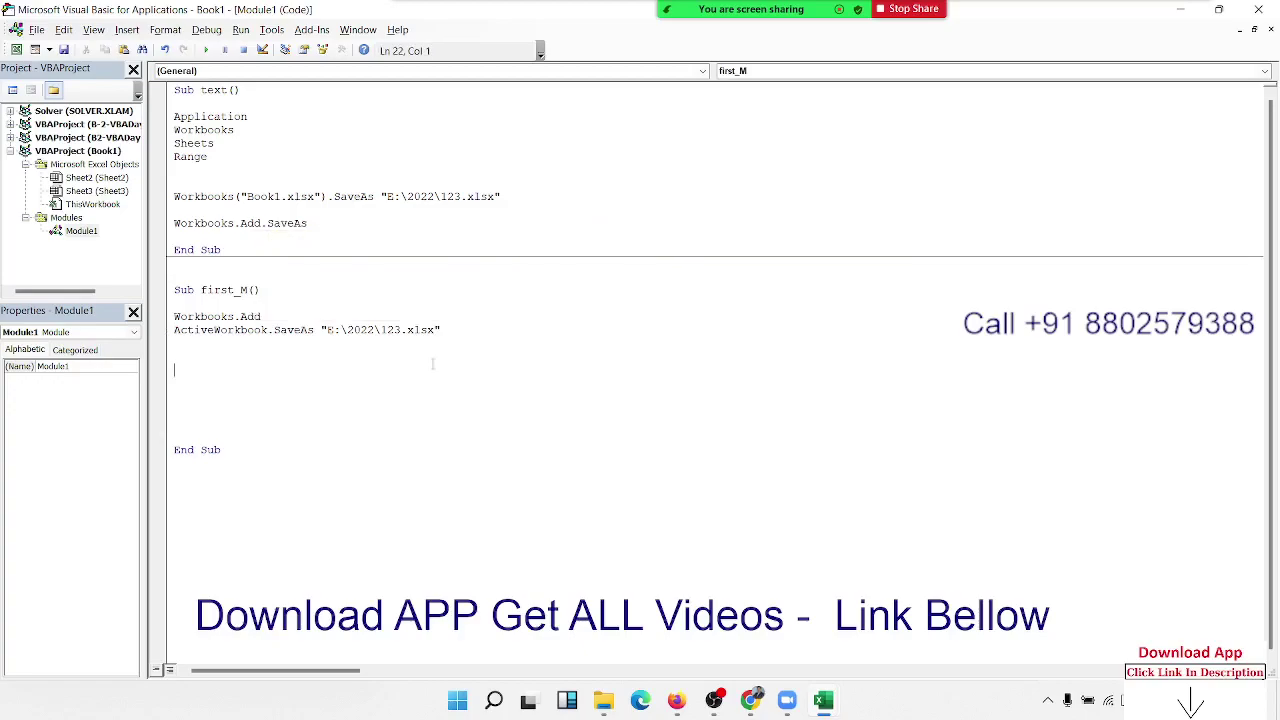
drag(381, 197, 545, 214)
key(ctrl+c)
click(357, 223)
key(ctrl+v)
key(Return)
click(329, 310)
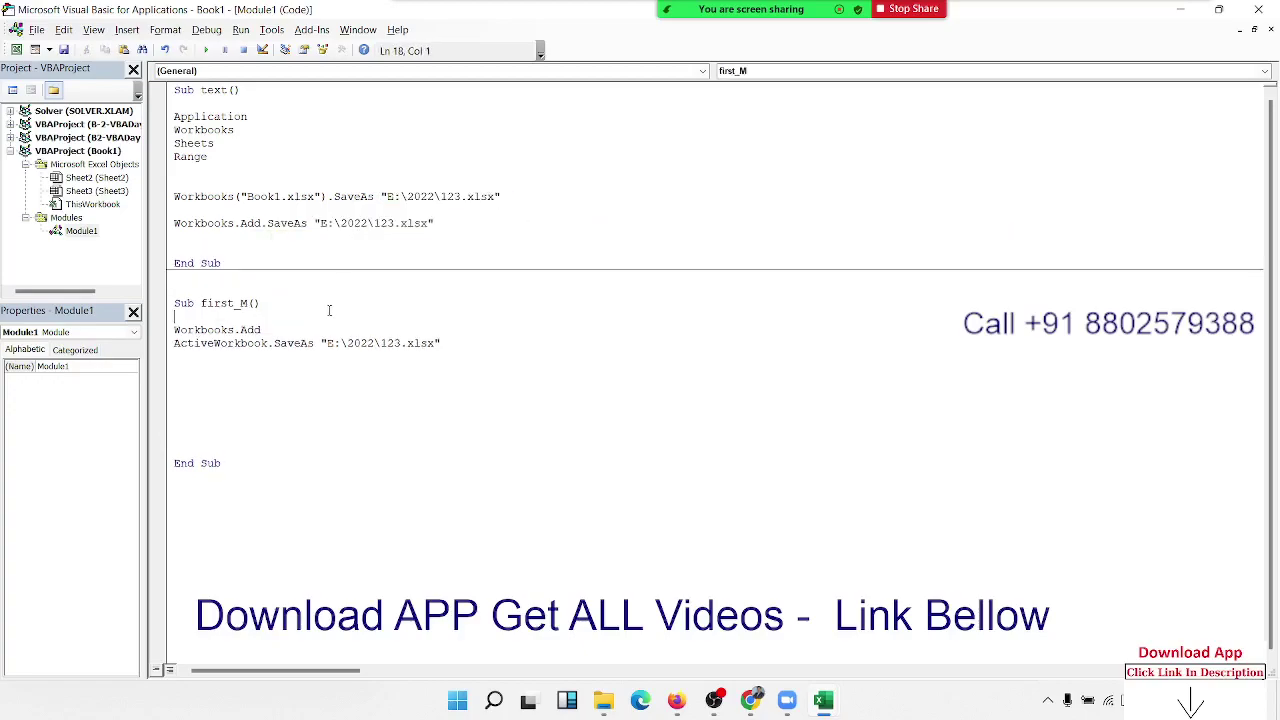
Step: Add Sheets.Add and ActiveSheet.Name = "Data" lines below first_M's save line
click(251, 371)
key(Up)
key(Down)
text(s)
text(hee)
text(ts.ad)
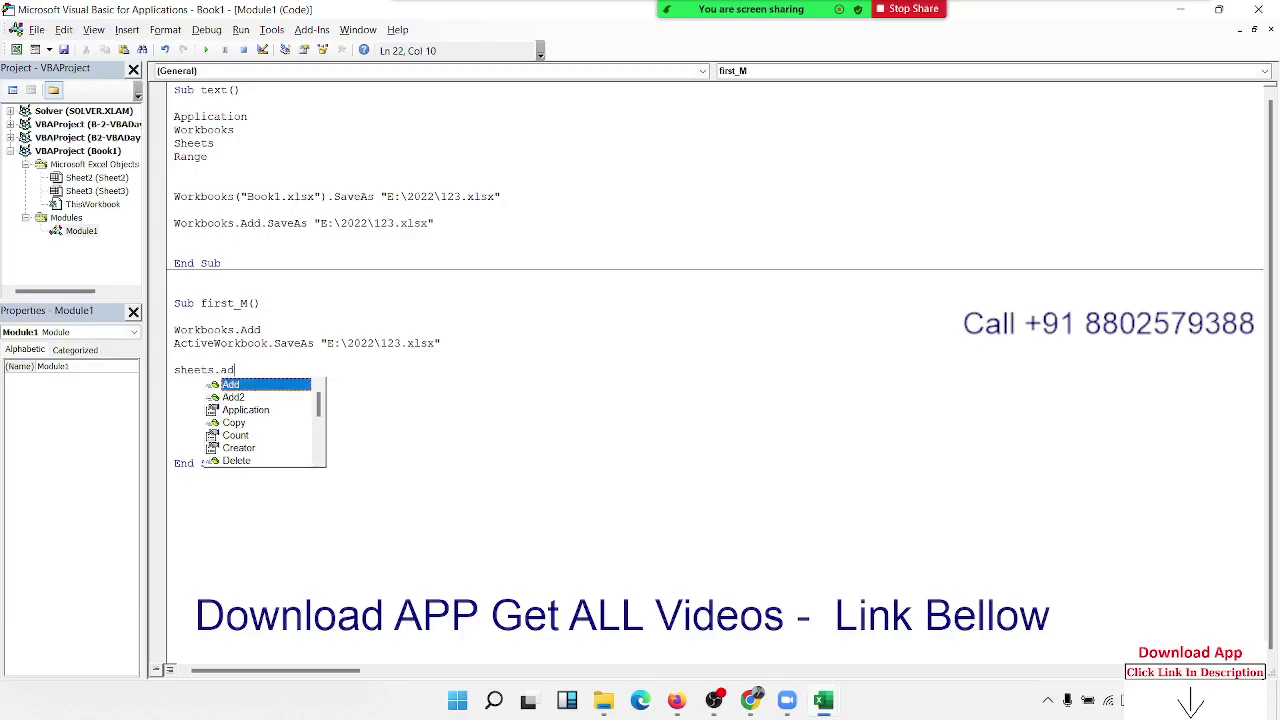
key(Tab)
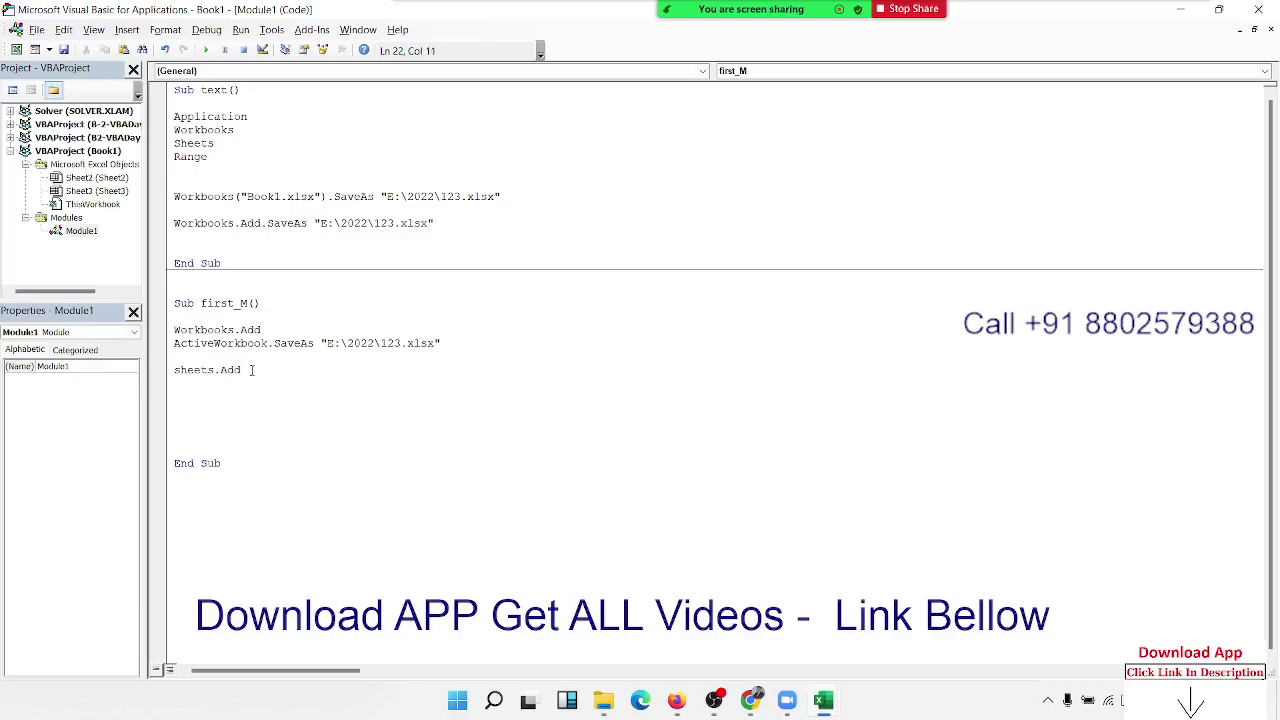
key(Return)
text(act)
text(iveshee)
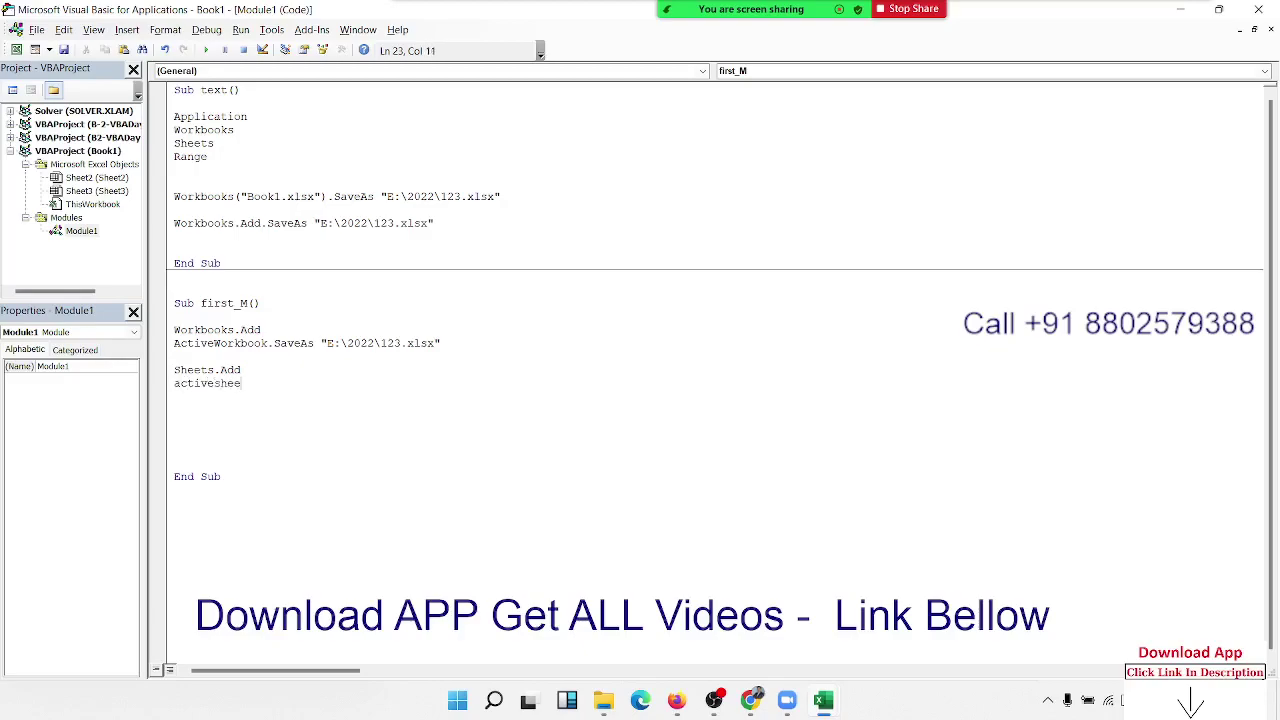
text(tname )
text(= "Data)
text(")
key(Return)
key(Return)
key(Return)
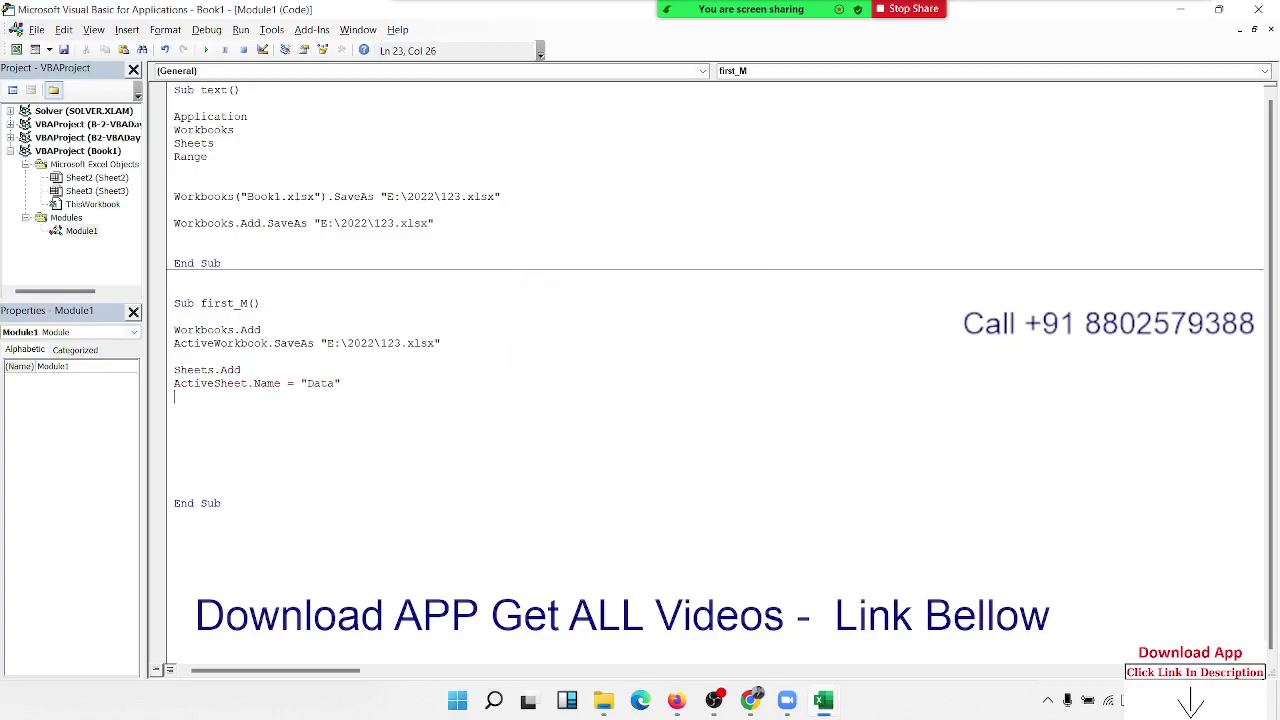
key(Return)
drag(165, 158, 165, 160)
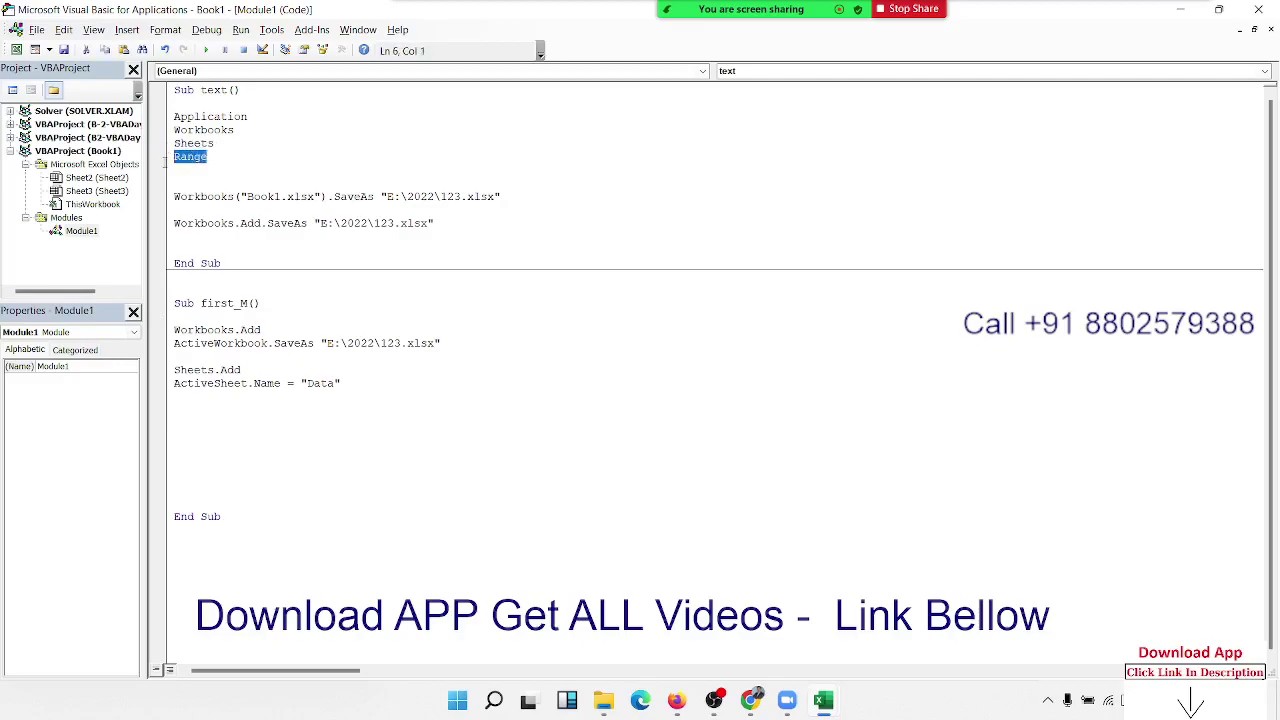
Step: Add Range("A1").Select and begin ActiveCell.Value = "Name" under the Data naming line
click(200, 411)
text(range)
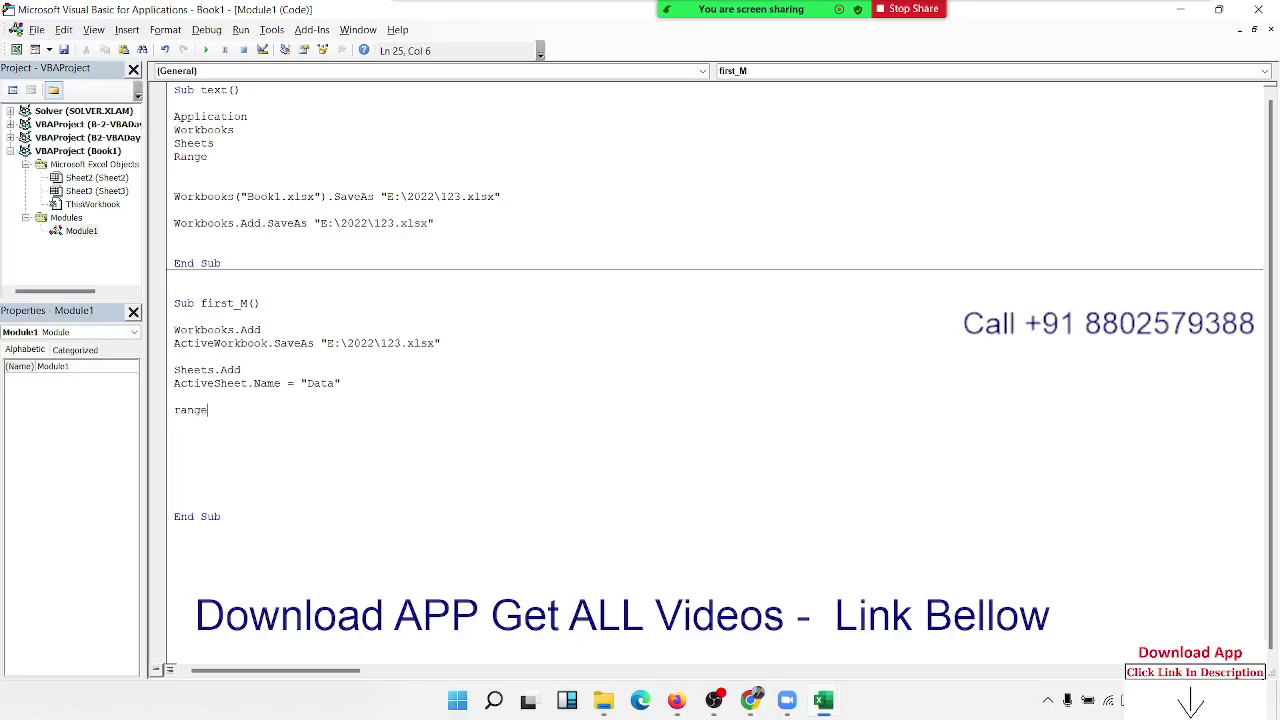
text(("A)
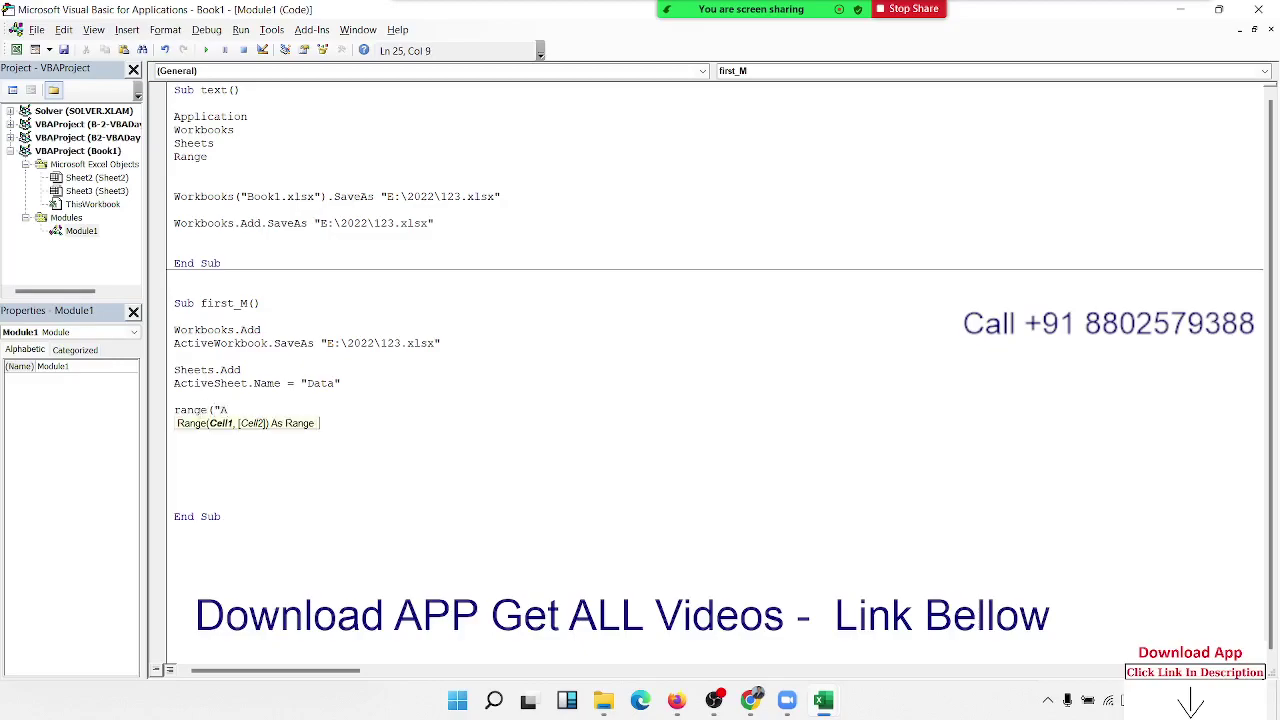
text(1").se)
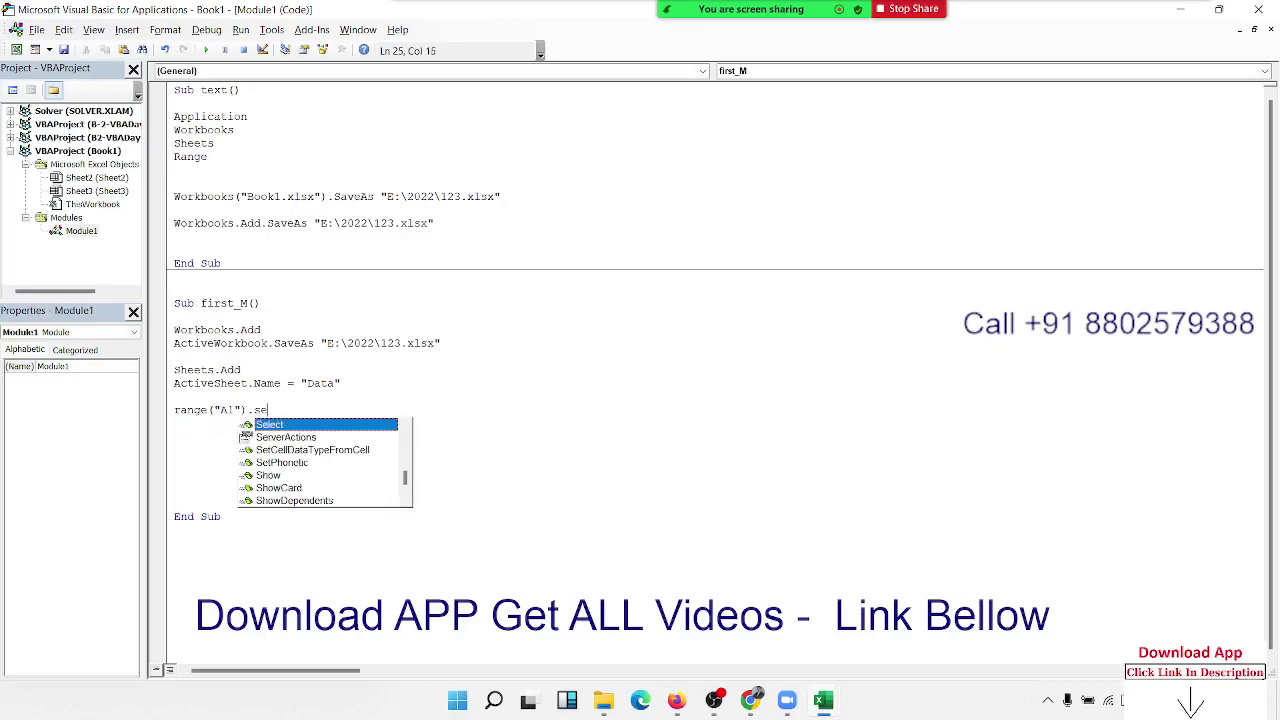
key(Return)
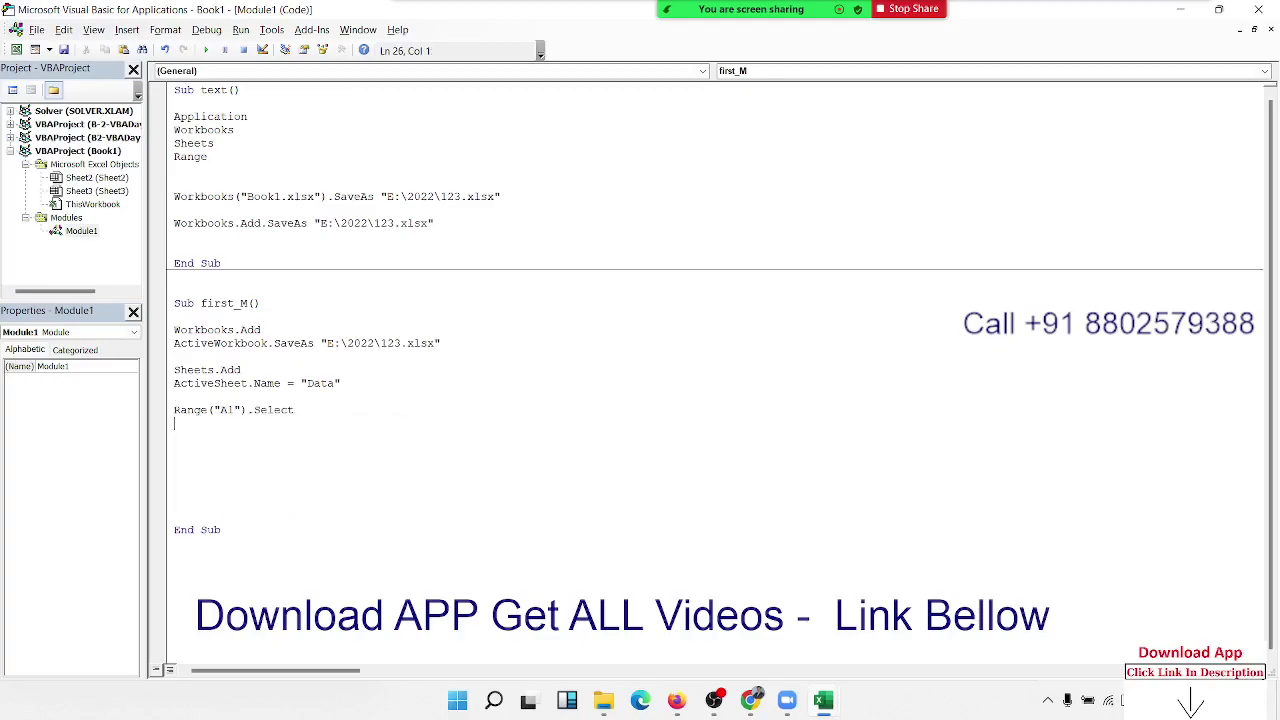
text(activ)
text(ecelol)
key(BackSpace)
key(BackSpace)
text(ll)
text(v)
key(BackSpace)
key(BackSpace)
key(BackSpace)
text(.v)
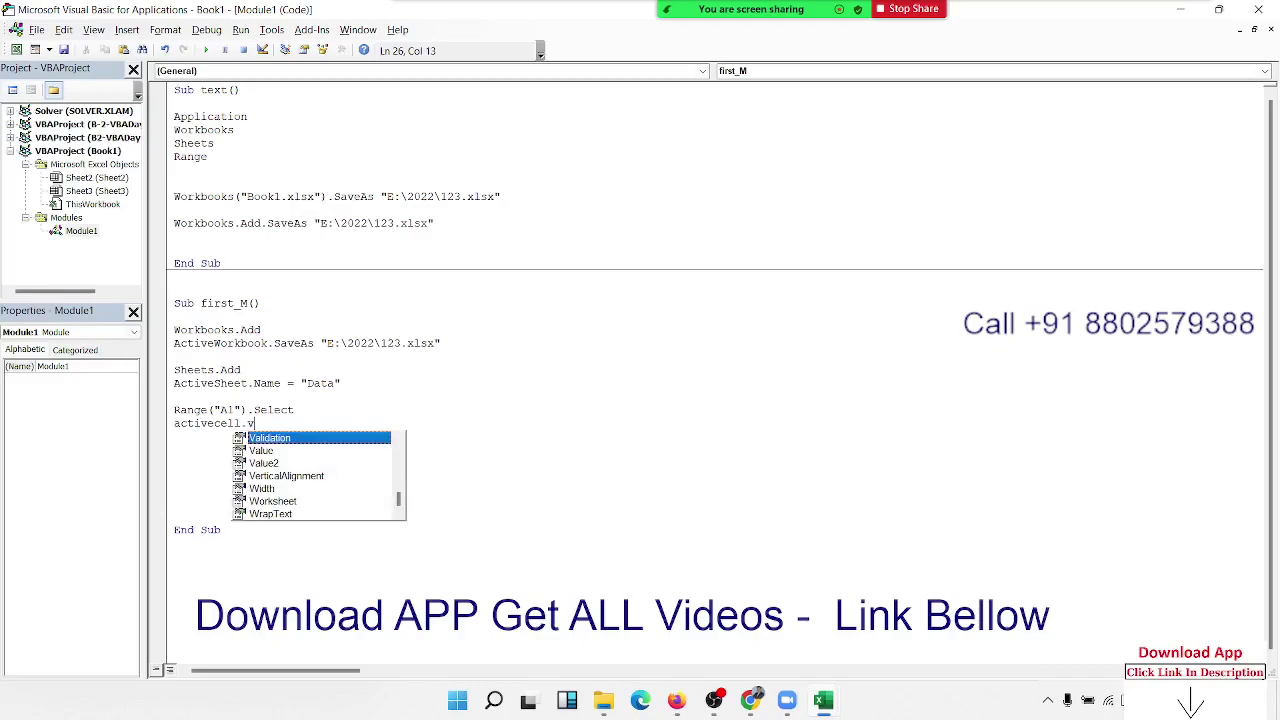
text(a = )
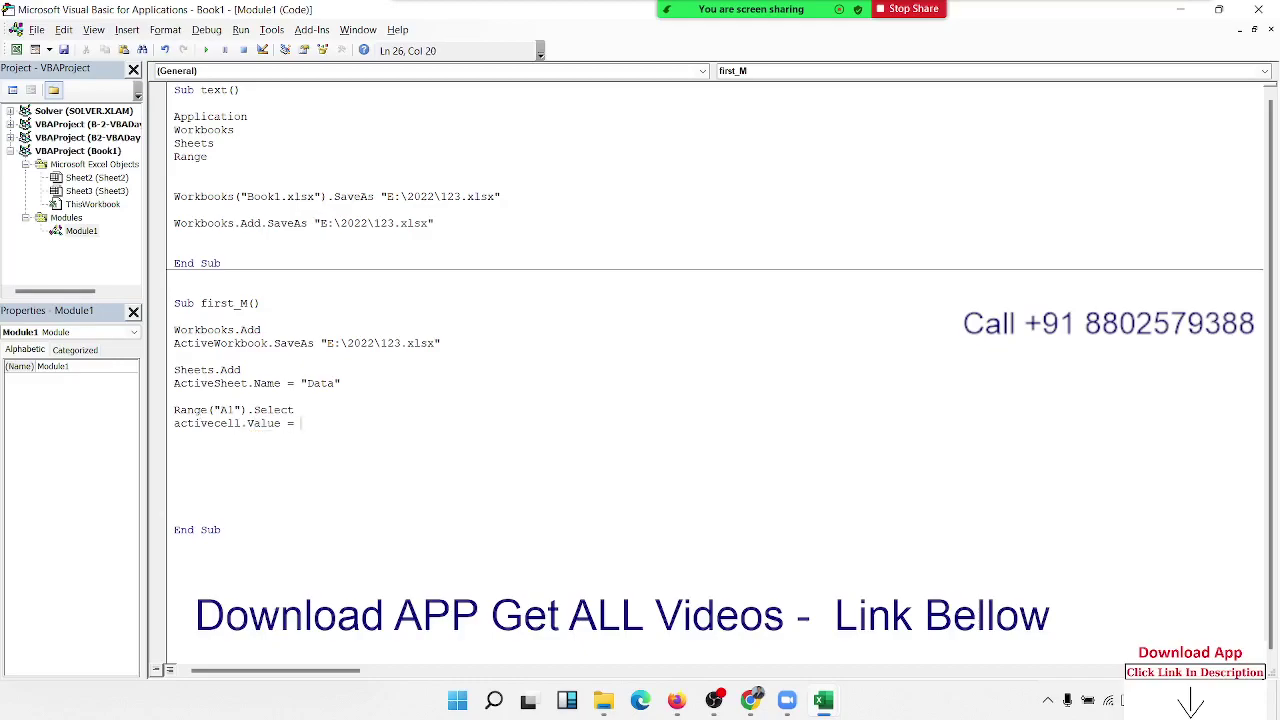
text("Name")
Step: Finish the A1 "Name" line and paste two copies of the A1 header statements
key(Return)
key(Return)
drag(174, 410, 347, 423)
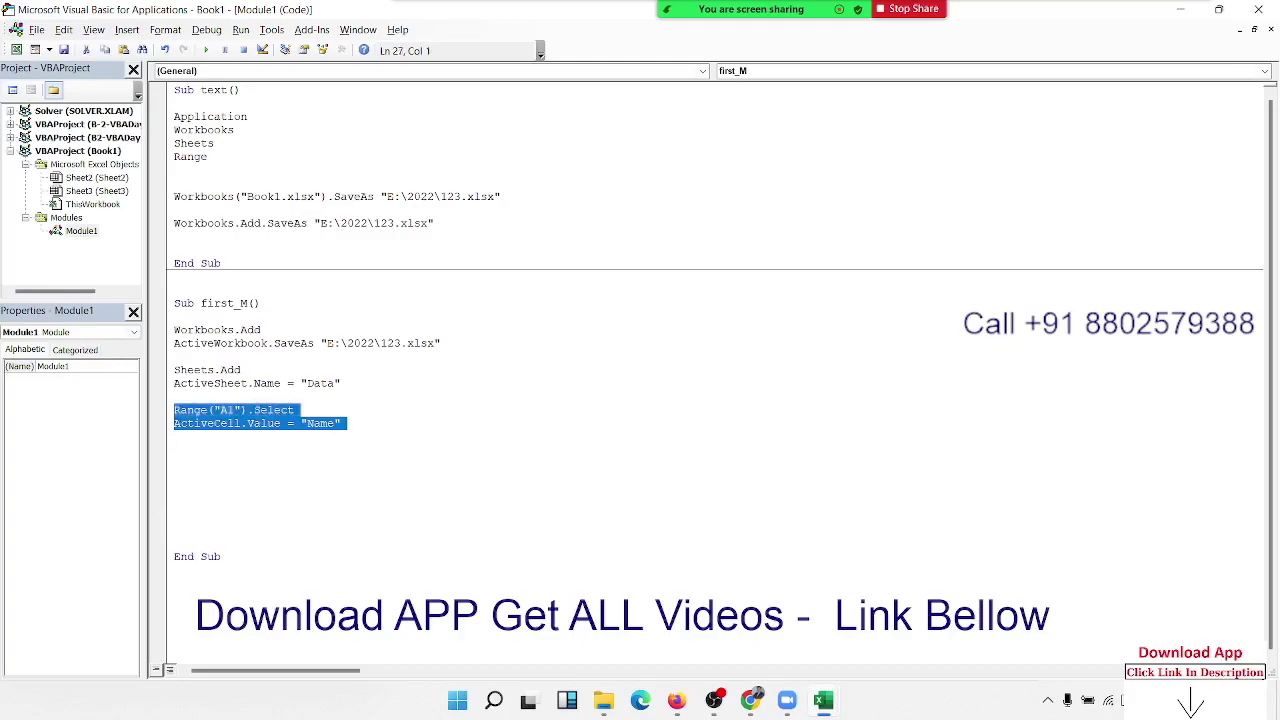
key(ctrl+c)
key(Down)
key(Down)
key(ctrl+v)
key(Return)
key(Return)
key(ctrl+v)
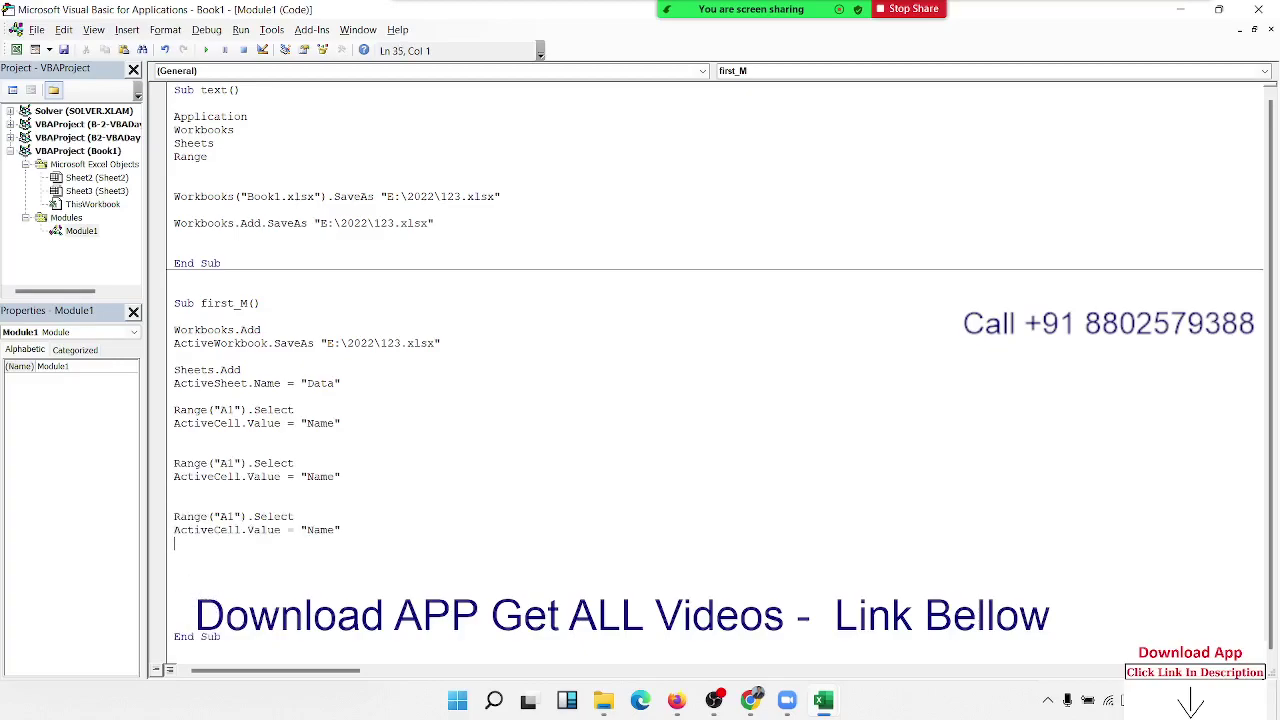
Step: Change the first copy to write "Roll" into cell B1
click(228, 463)
key(BackSpace)
text(C)
click(174, 489)
click(233, 463)
key(Left)
key(BackSpace)
text(B)
double_click(320, 477)
text(Roll)
Step: Change the second copy to write "Marks" into cell C1
click(222, 516)
key(Delete)
text(C)
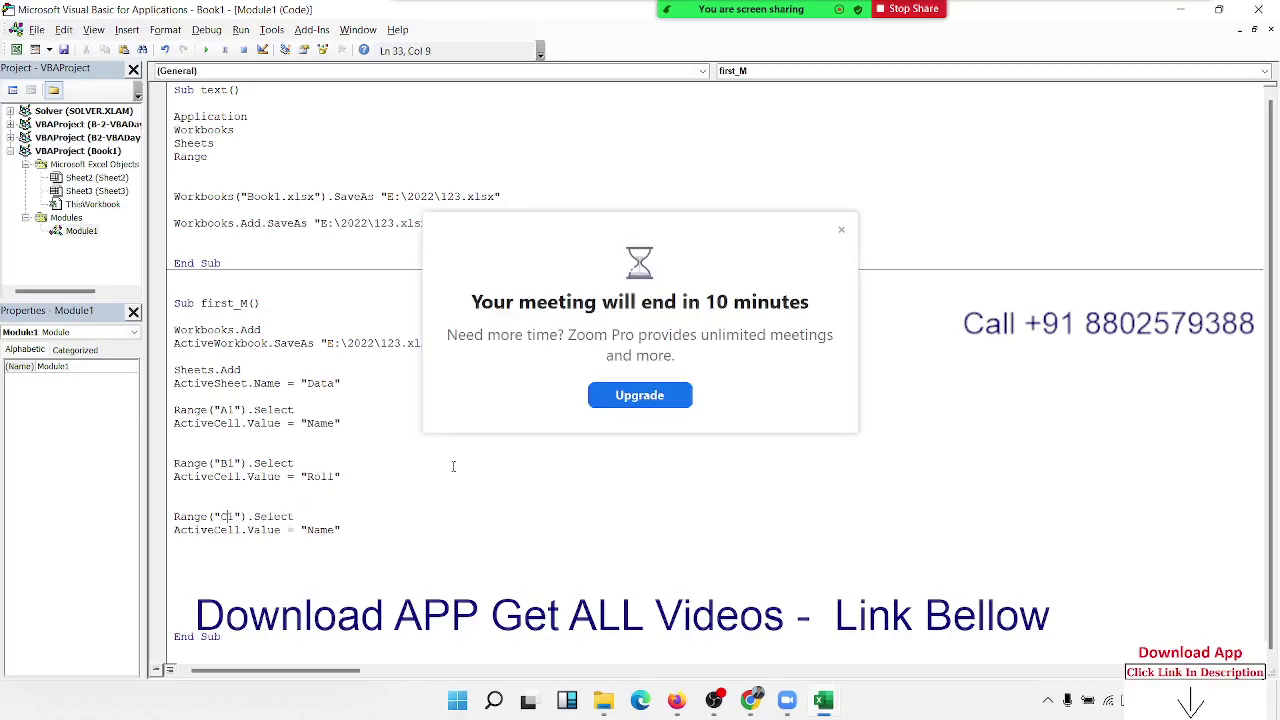
click(842, 231)
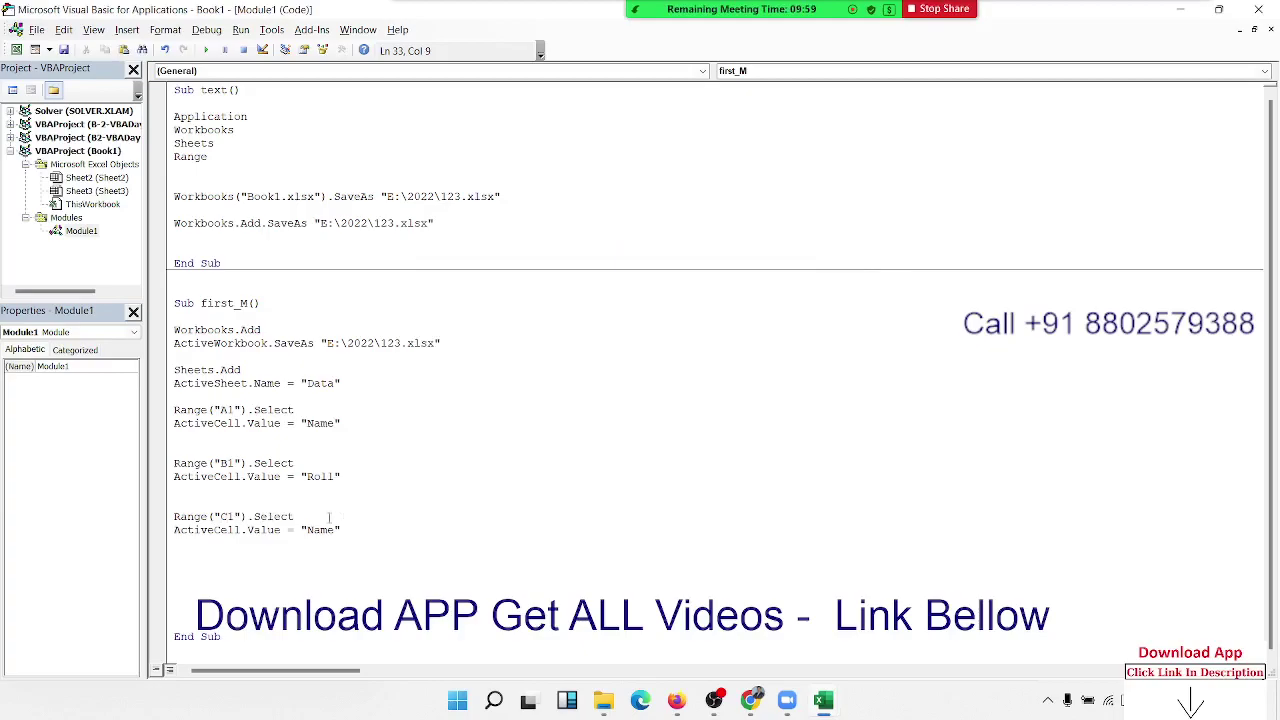
double_click(320, 529)
text(Mark)
text(s)
Step: Start a Range("A1:C10").Borders statement on a new line before End Sub
click(325, 569)
click(380, 529)
click(397, 543)
key(Return)
key(Up)
key(Up)
key(Up)
key(Down)
key(Down)
key(Down)
key(Down)
text(s)
key(BackSpace)
text(range)
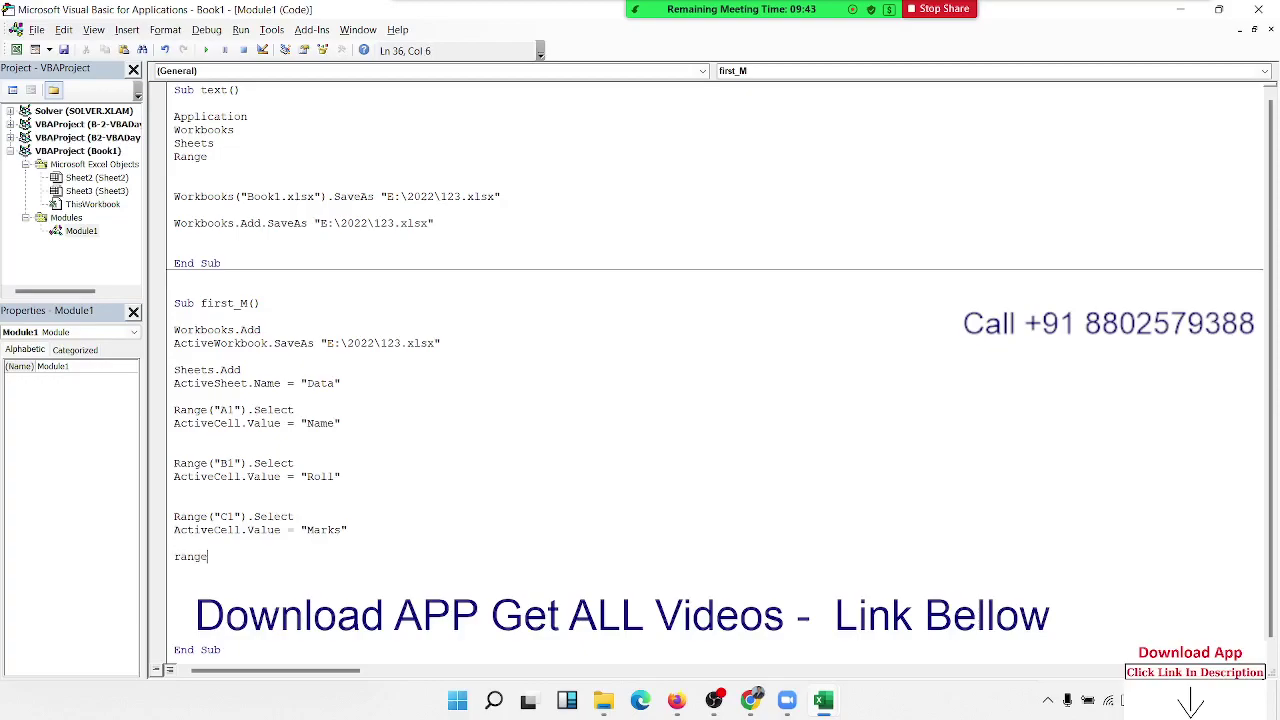
text(("A)
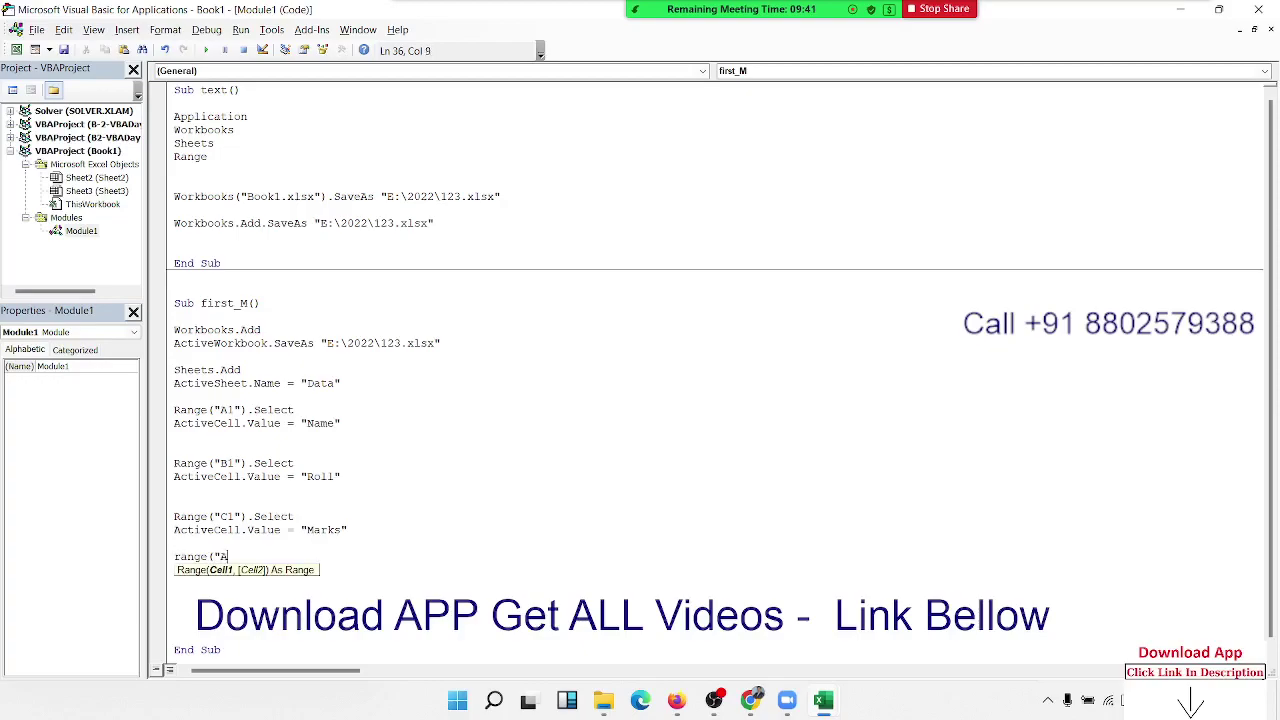
text(1:)
text(C10")
text().bo)
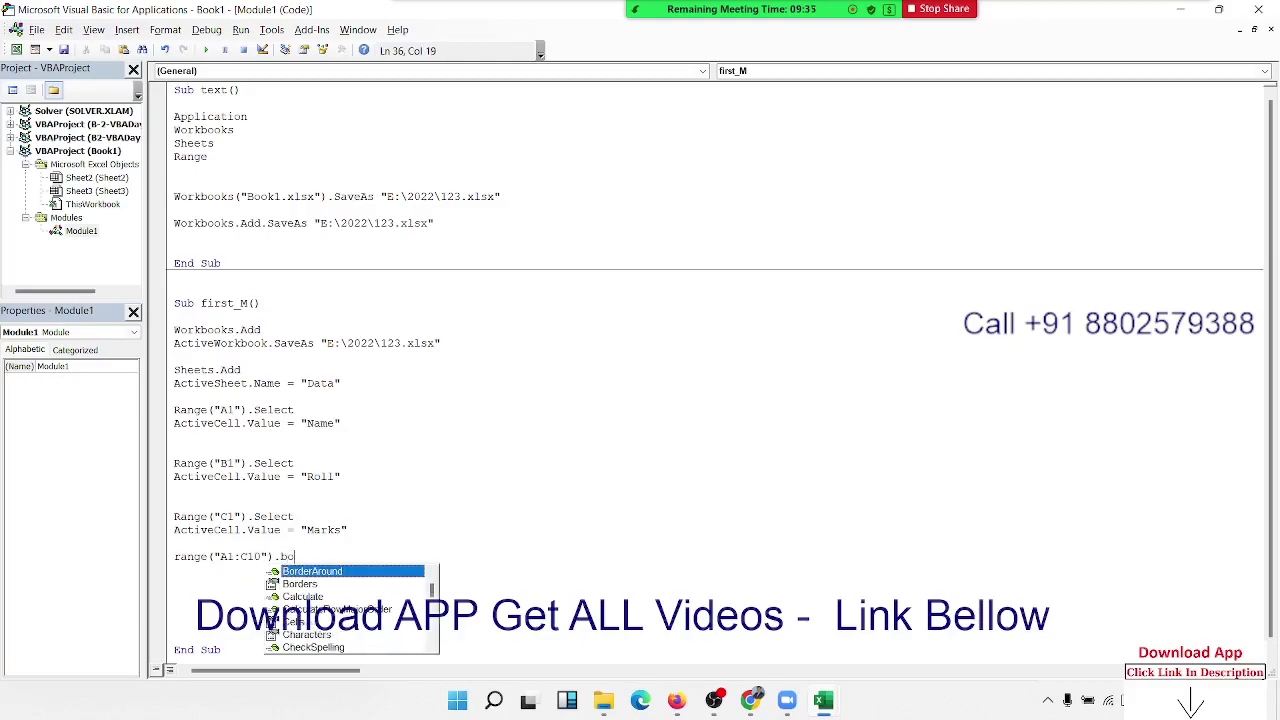
Step: Complete the statement as Range("A1:C10").Borders.LineStyle = 1
key(Down)
key(Tab)
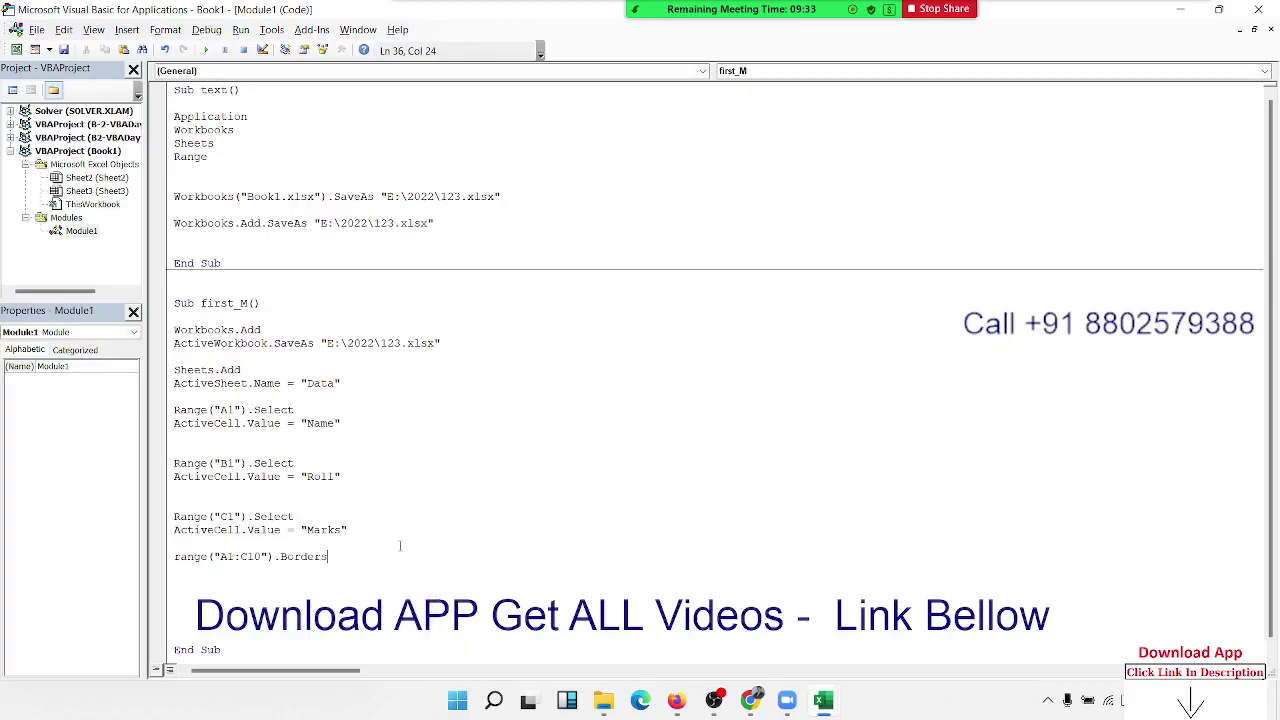
text(.li)
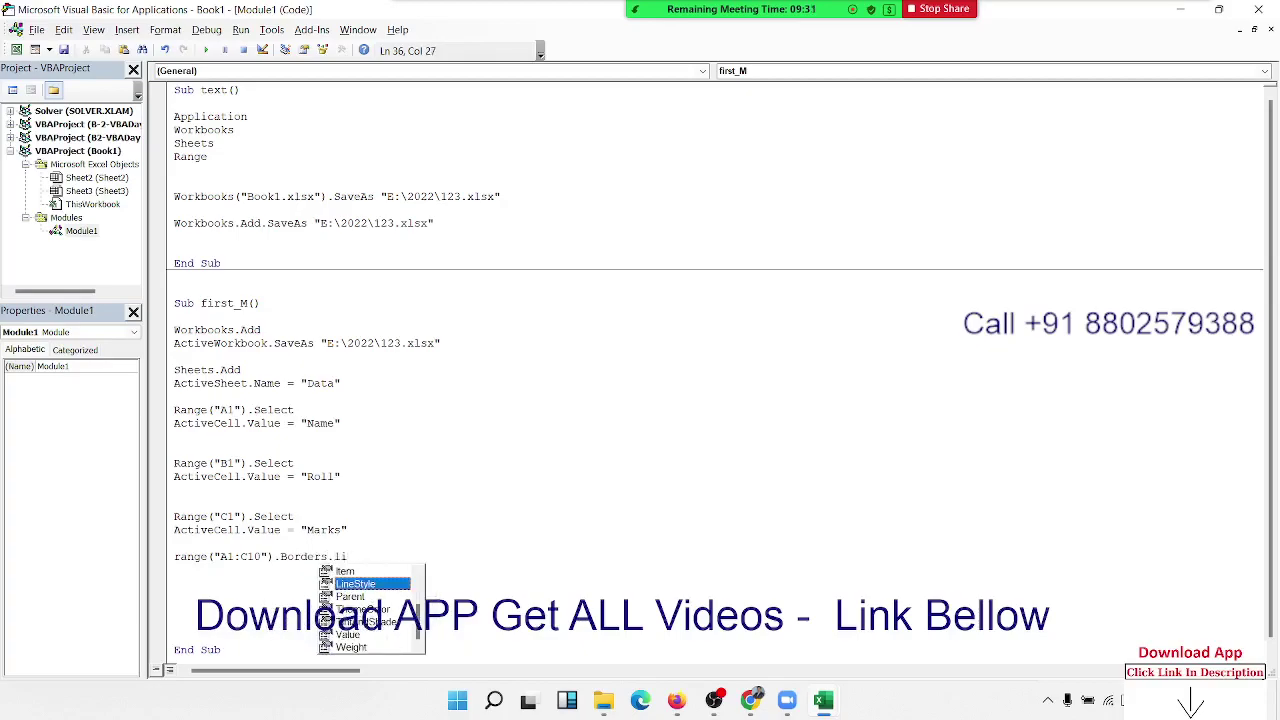
key(Tab)
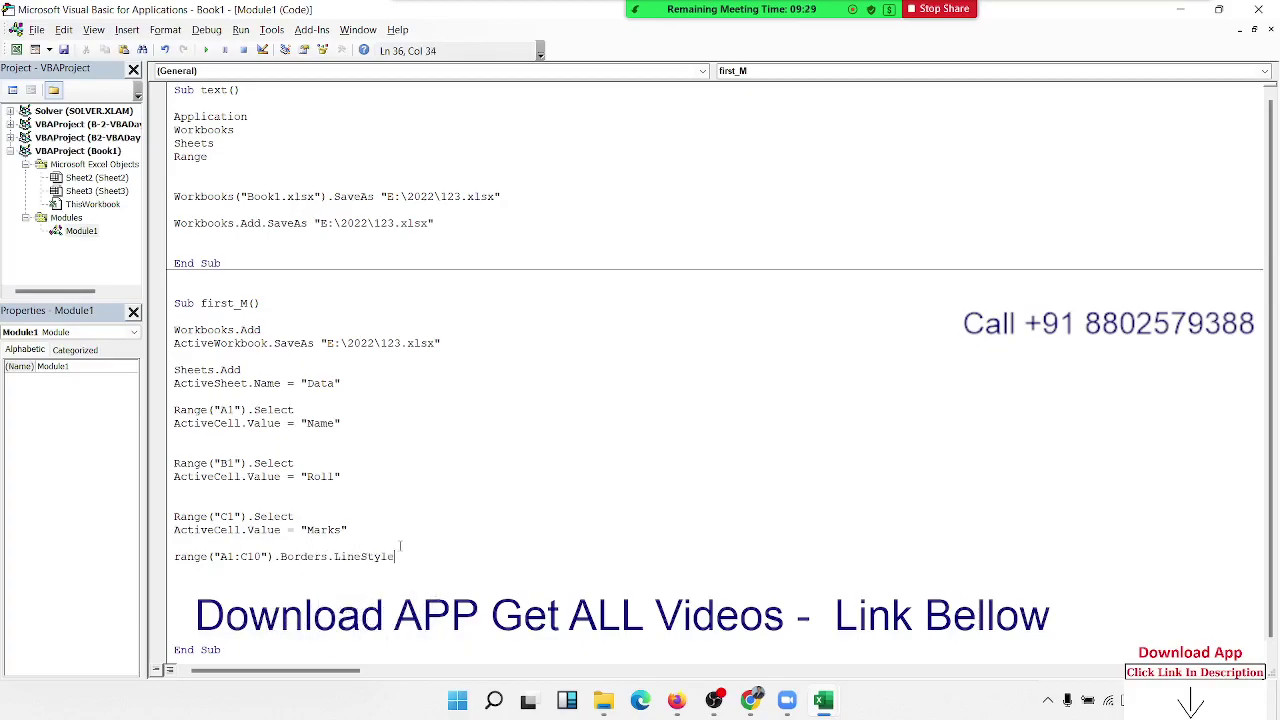
text(=1)
key(Return)
Step: Split it into Range("A1:C10").Select and Selection.Borders.LineStyle = 1 lines
click(174, 556)
click(261, 556)
text(.slec)
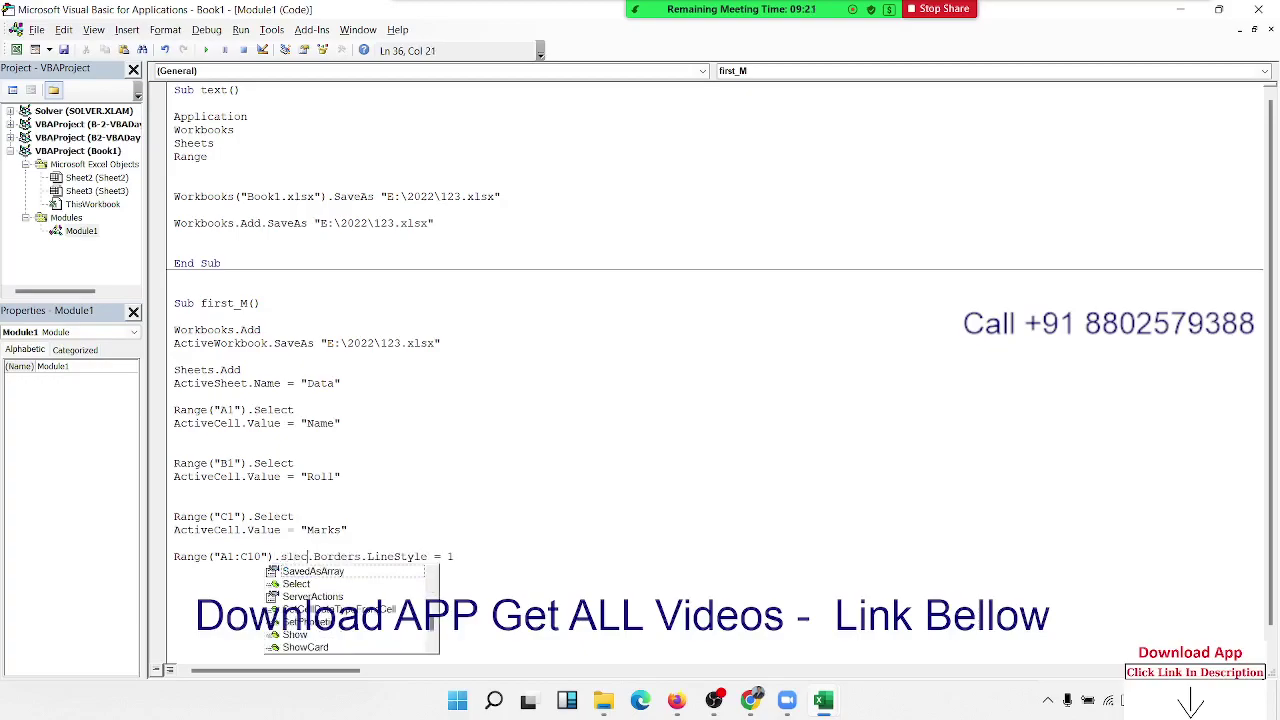
text(t)
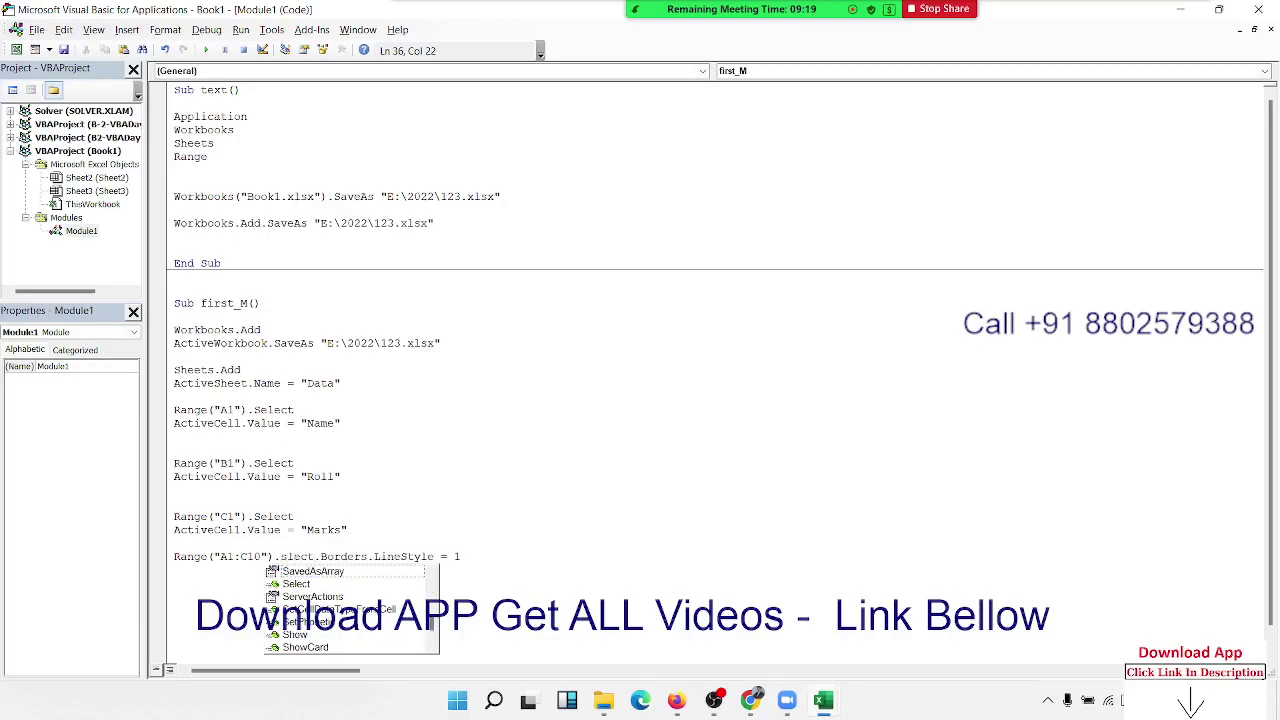
key(Left)
key(Left)
key(Left)
text(e)
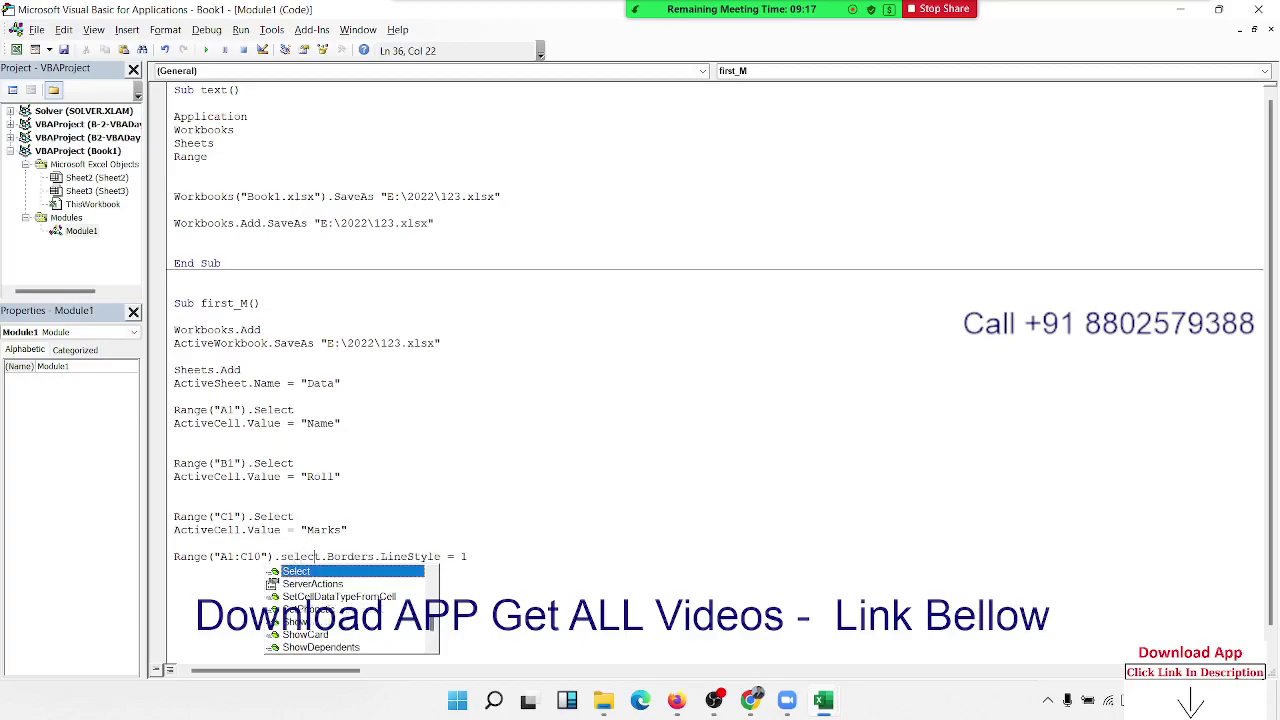
key(Right)
key(Right)
key(Right)
key(Return)
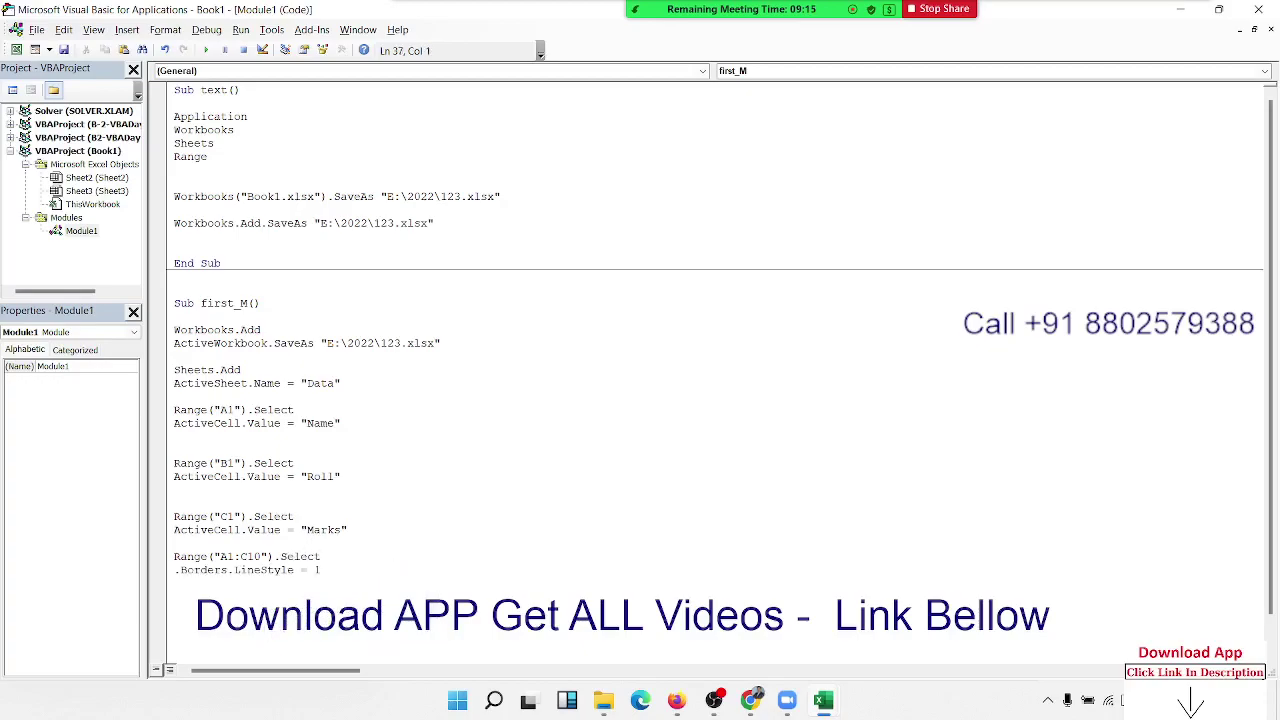
text(selecti)
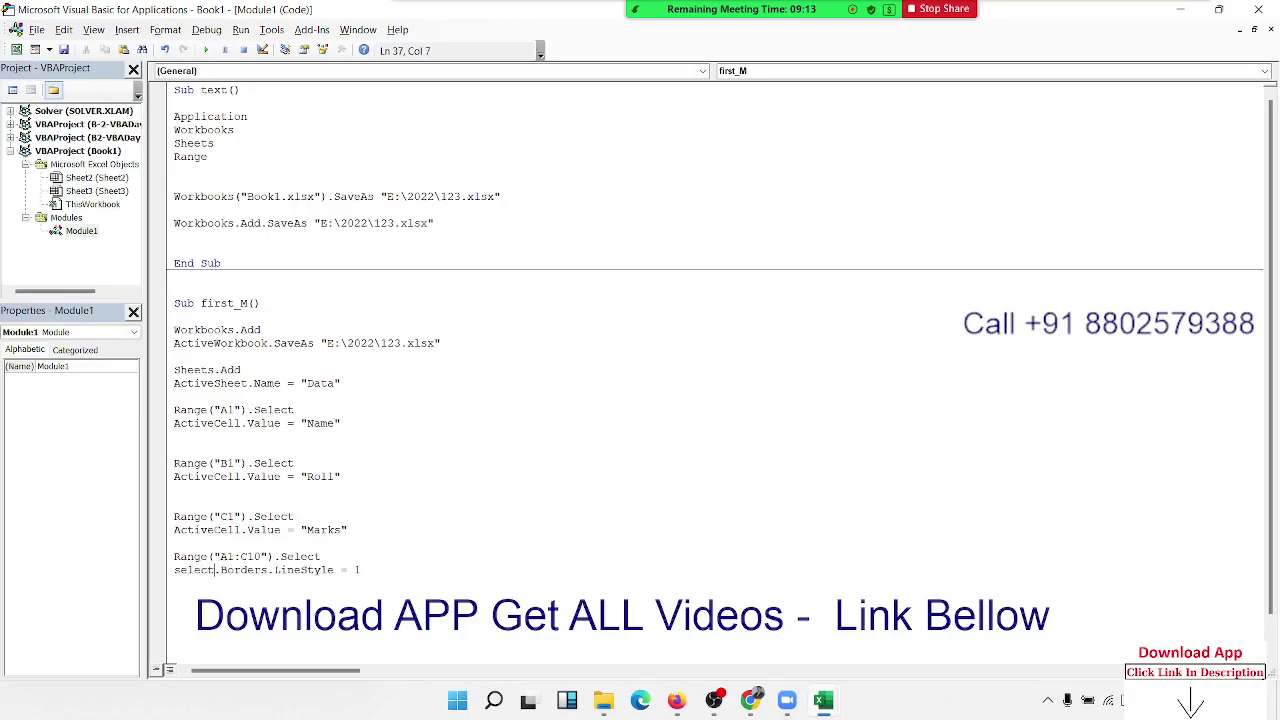
text(on)
key(Up)
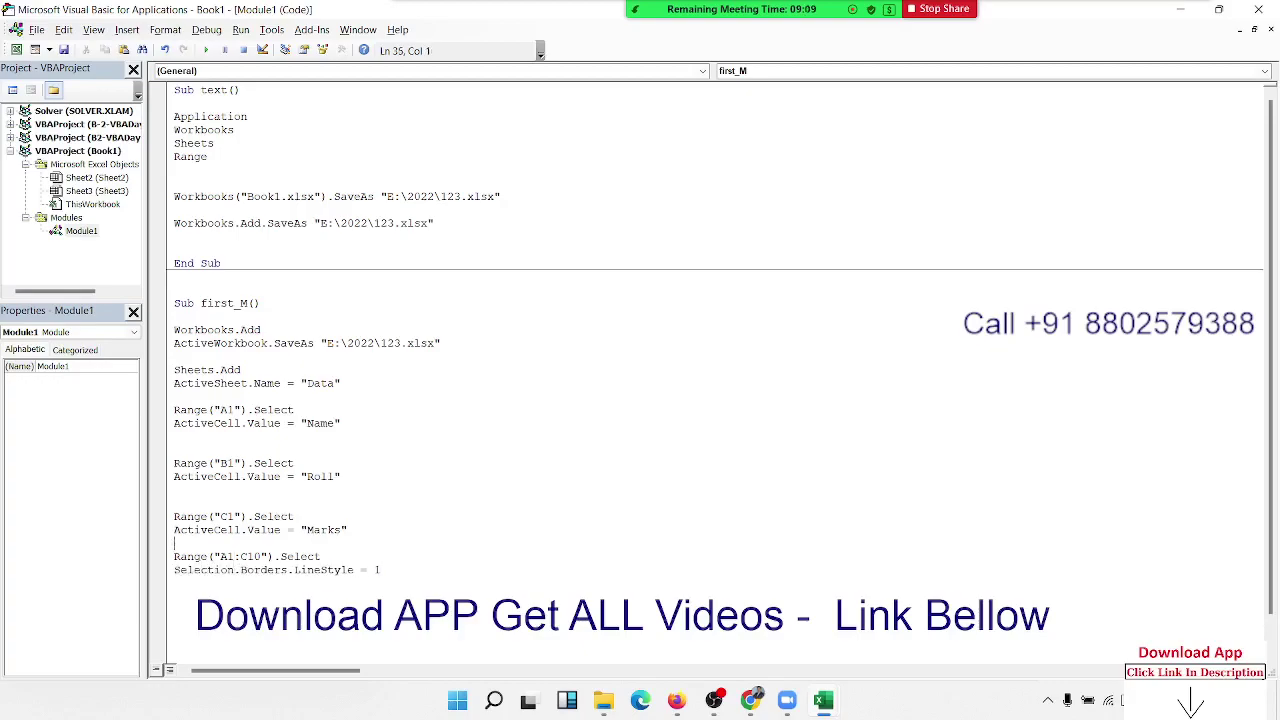
click(236, 556)
key(shift+Down)
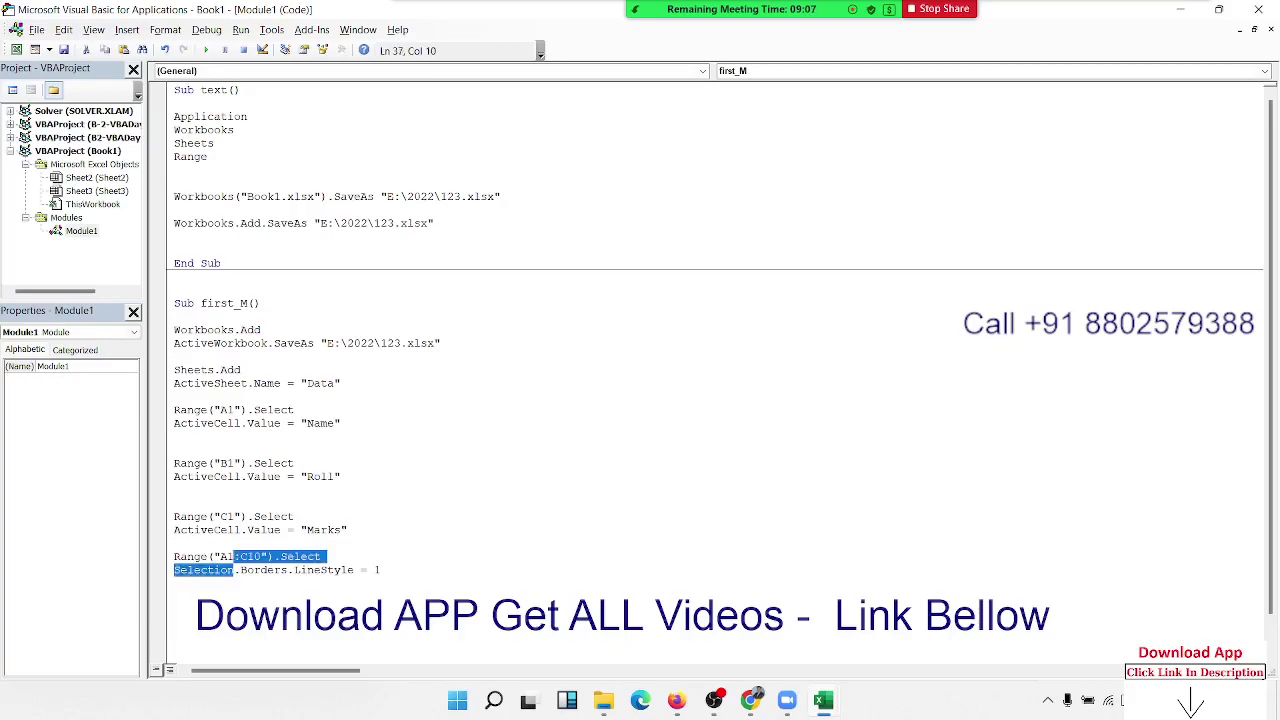
key(Down)
Step: Review the first_M body, highlighting Workbooks, Add and ActiveSheet in turn
scroll(401, 543, down, 1)
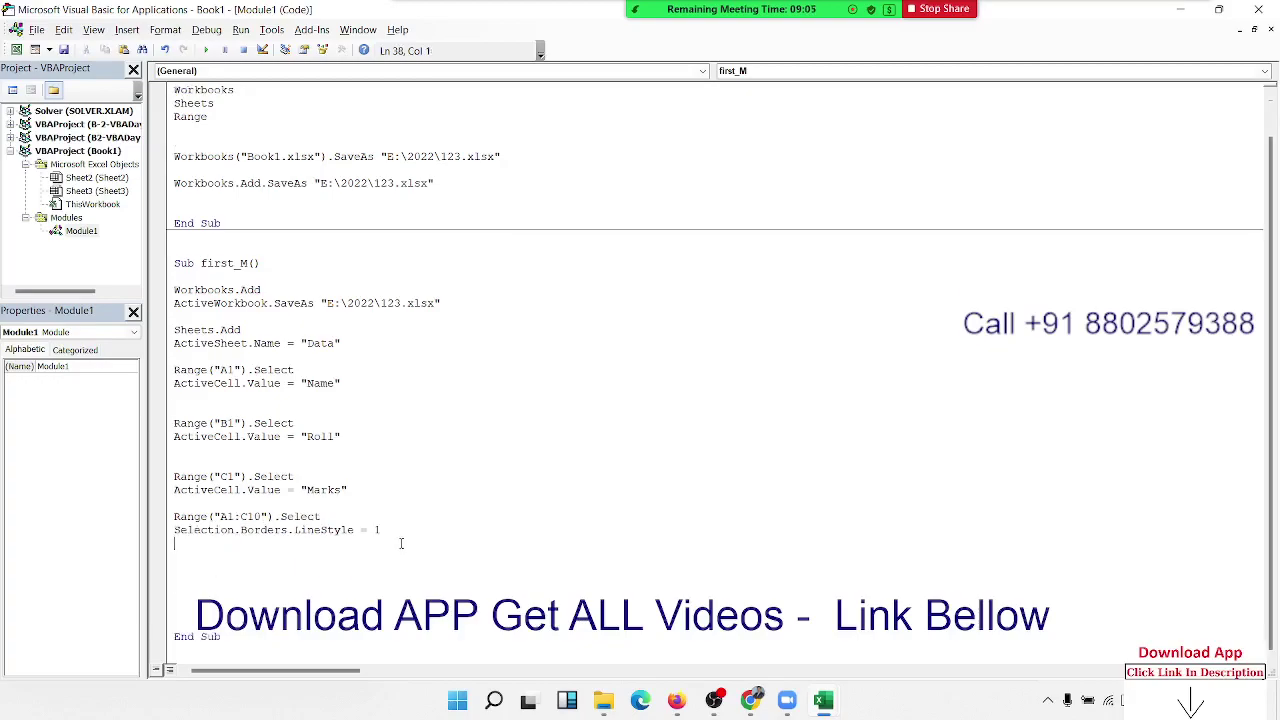
drag(176, 543, 130, 236)
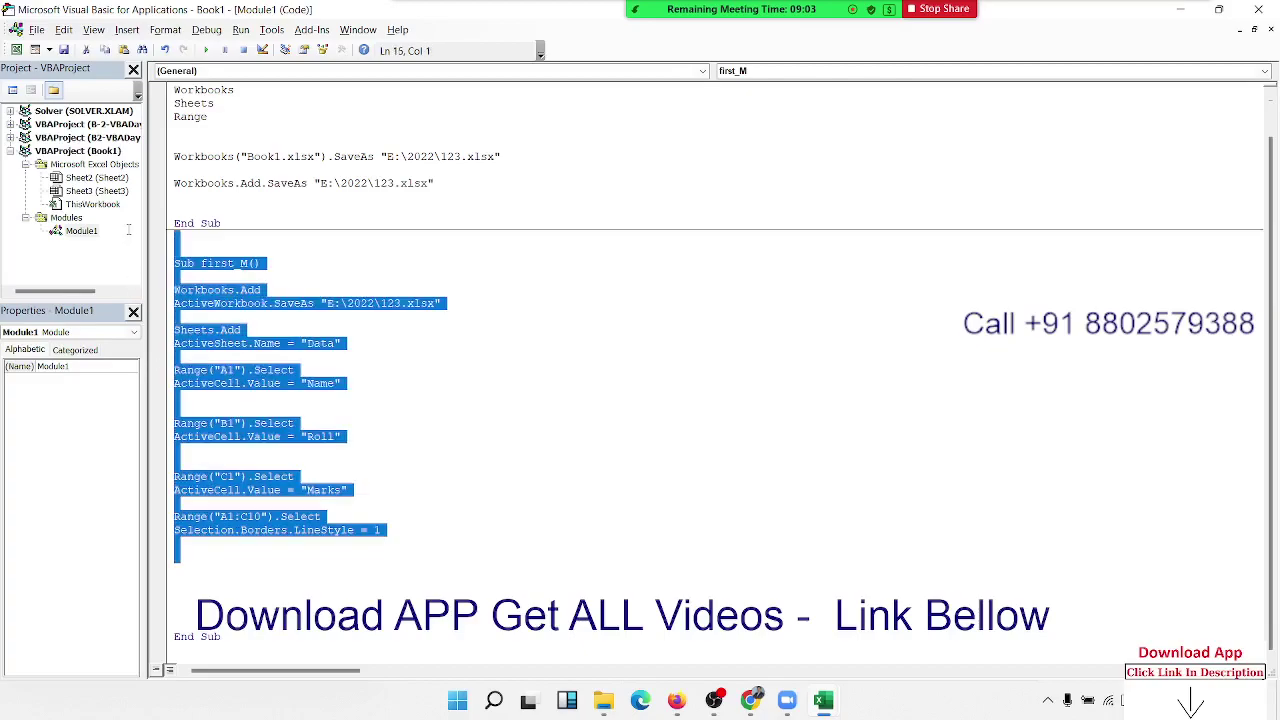
click(208, 356)
double_click(180, 290)
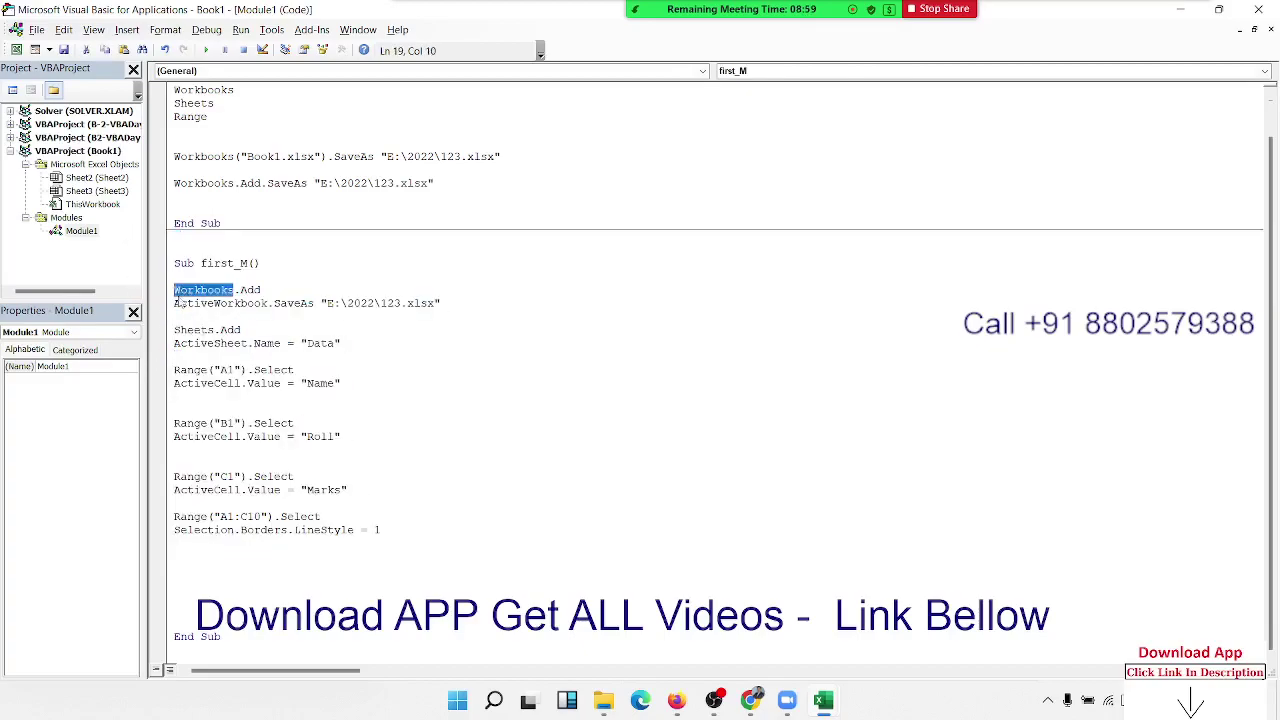
click(179, 303)
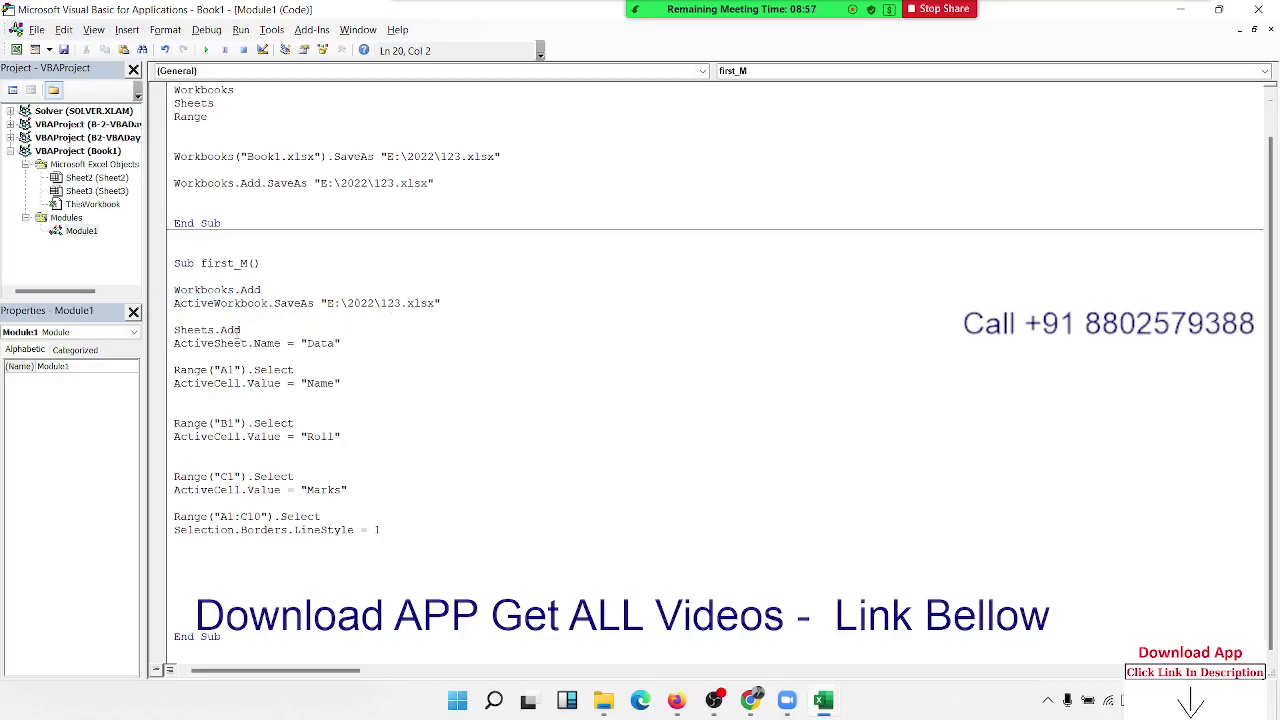
double_click(232, 332)
click(241, 343)
double_click(241, 343)
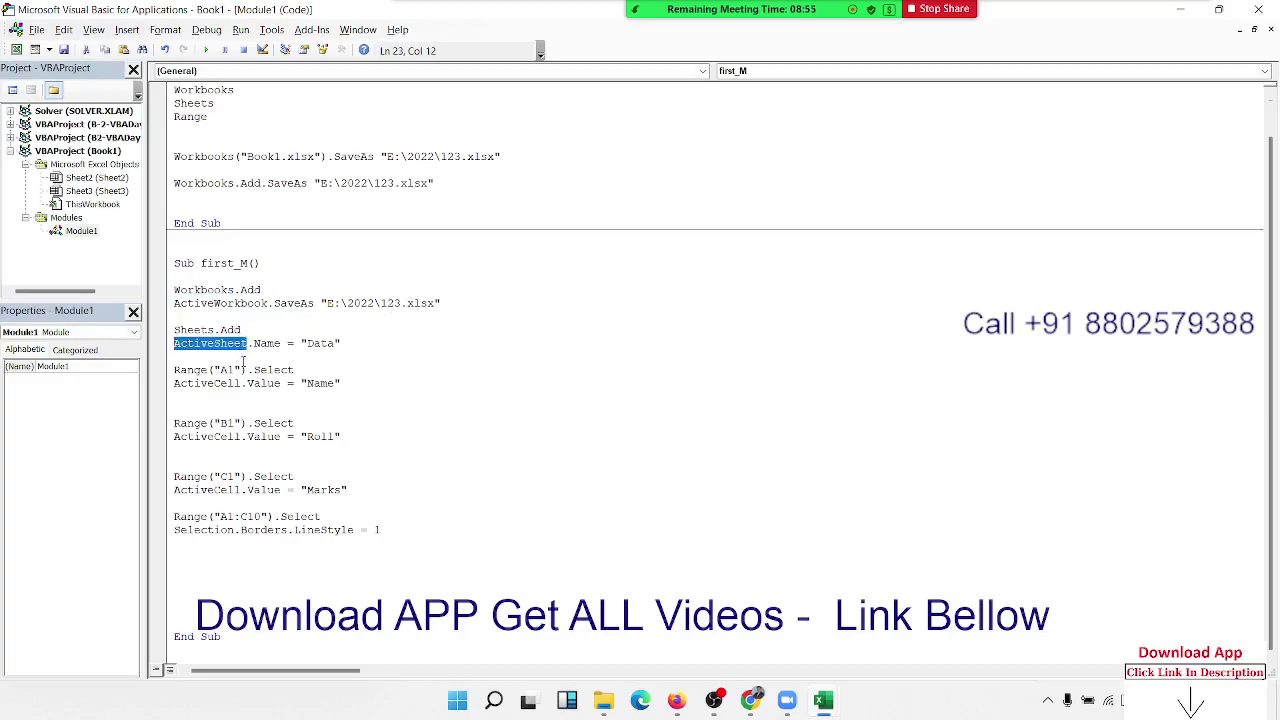
click(234, 370)
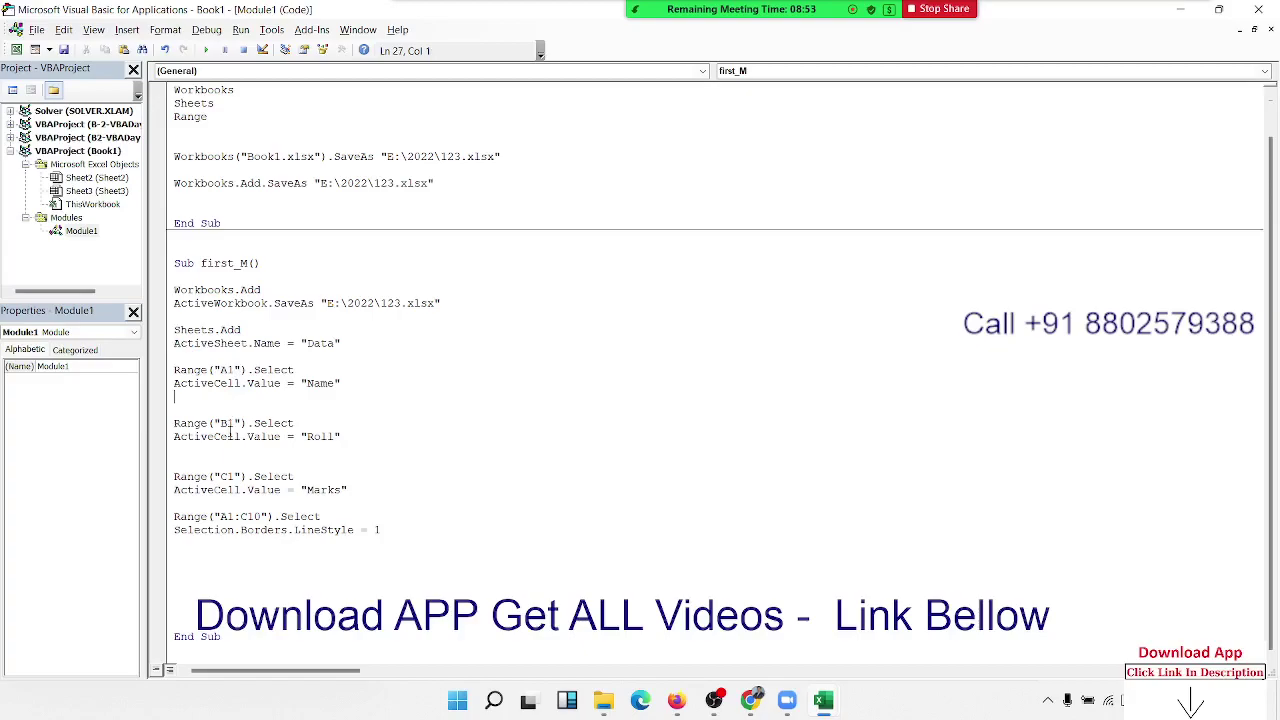
Step: Add ActiveWorkbook.Save and ActiveWorkbook.Close on separate lines above End Sub
click(238, 583)
key(Up)
text(a)
text(ctive)
text(workwork)
text(.sa)
key(Return)
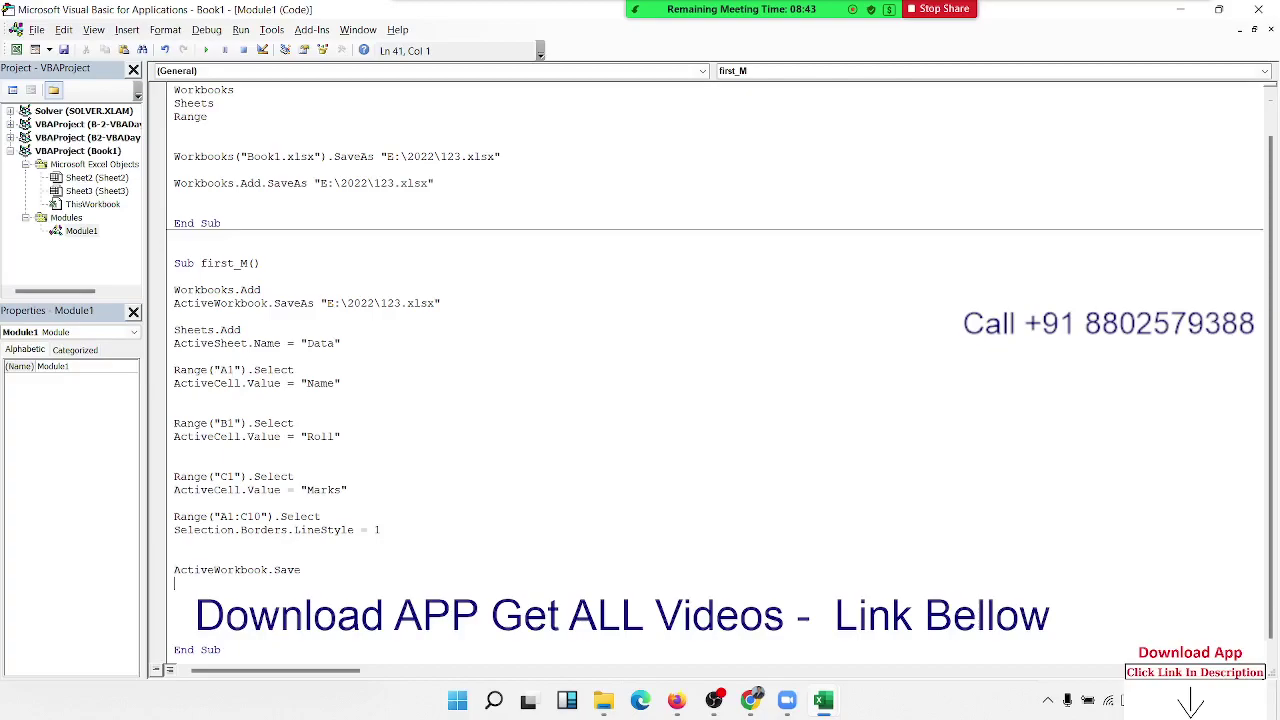
key(Return)
text(active)
text(workboo)
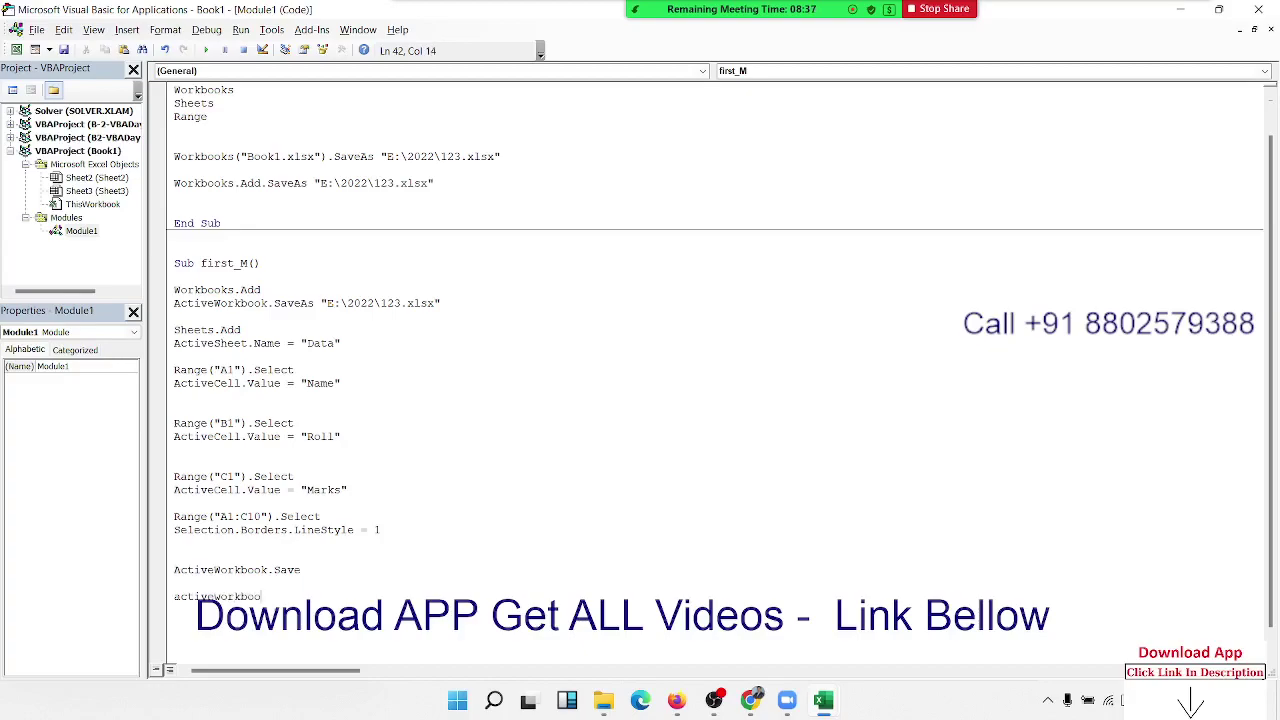
text(k.clos)
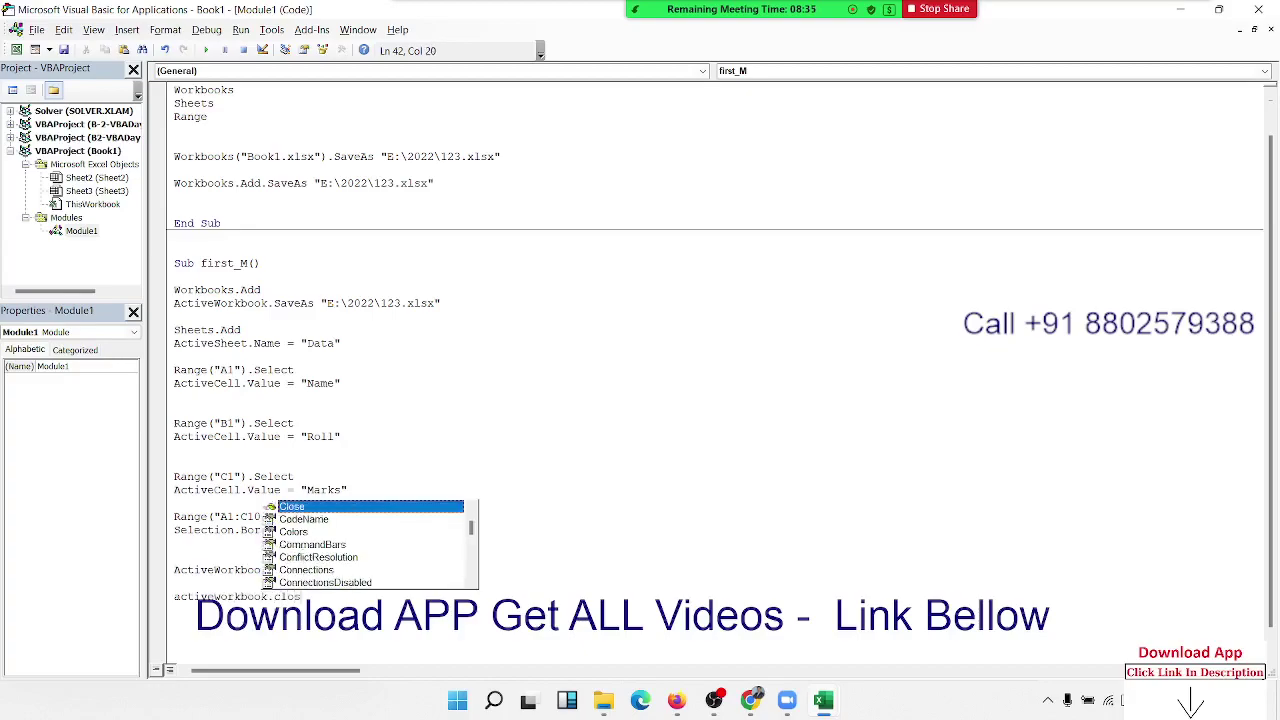
key(Return)
scroll(334, 507, down, 1)
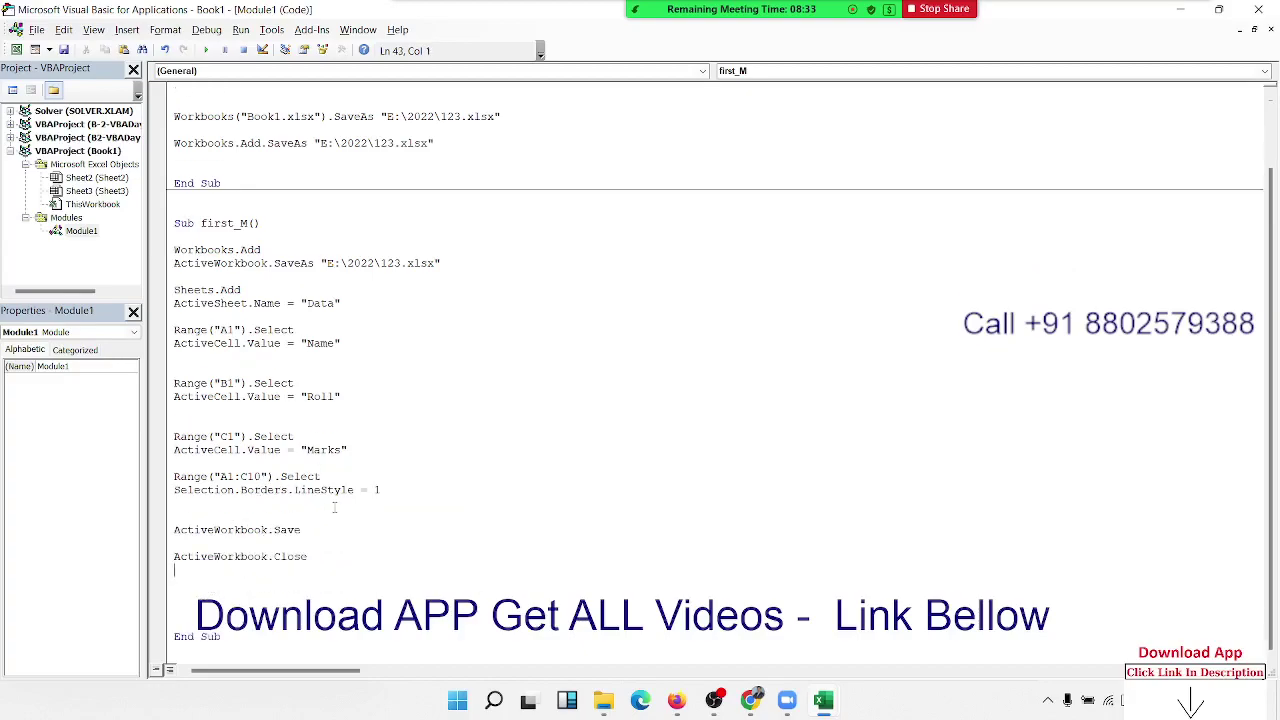
drag(176, 597, 188, 263)
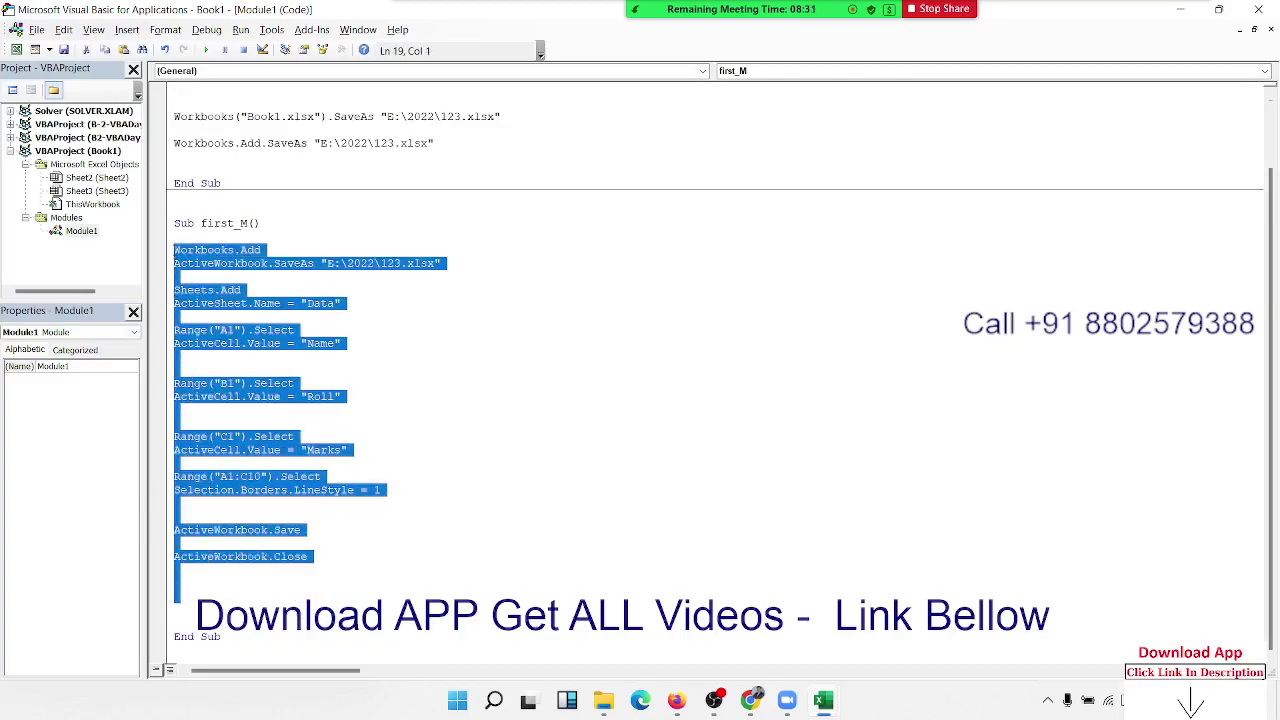
Step: Walk through the first_M code, highlighting Workbooks, ActiveWorkbook, Range, A1, Borders and End Sub
click(210, 280)
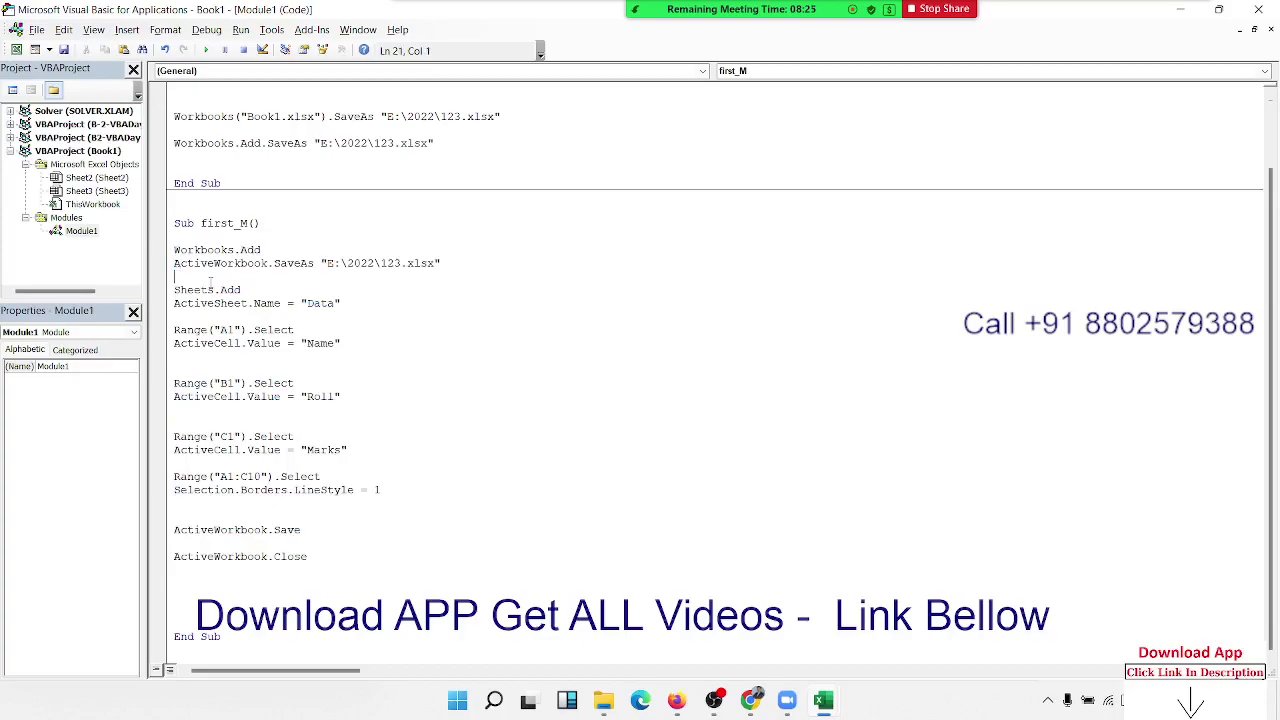
scroll(340, 293, up, 1)
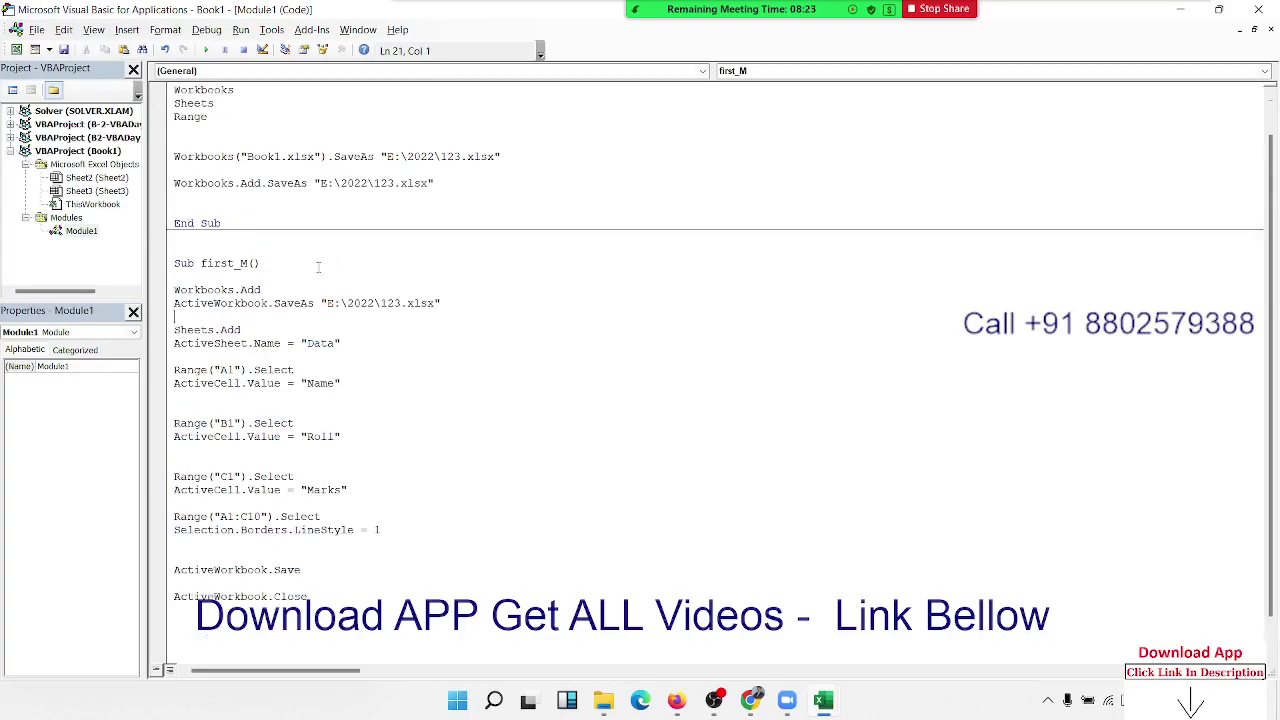
double_click(203, 290)
click(203, 292)
double_click(205, 303)
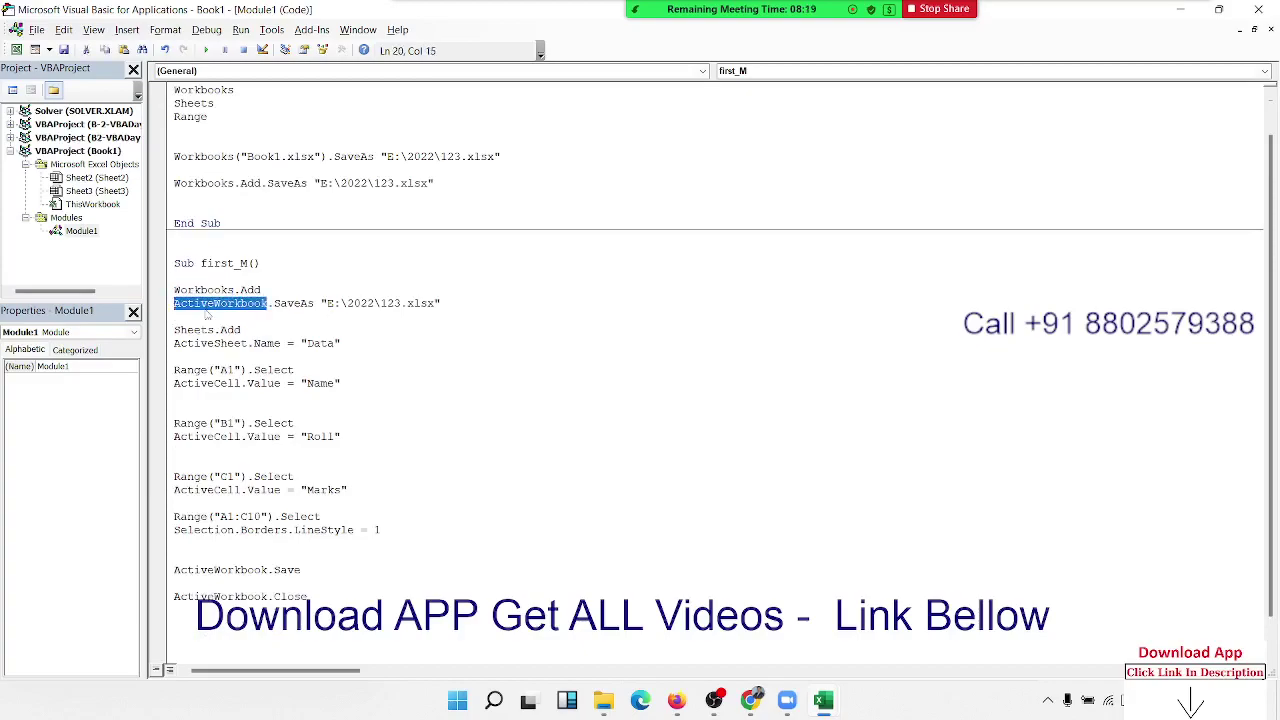
double_click(190, 370)
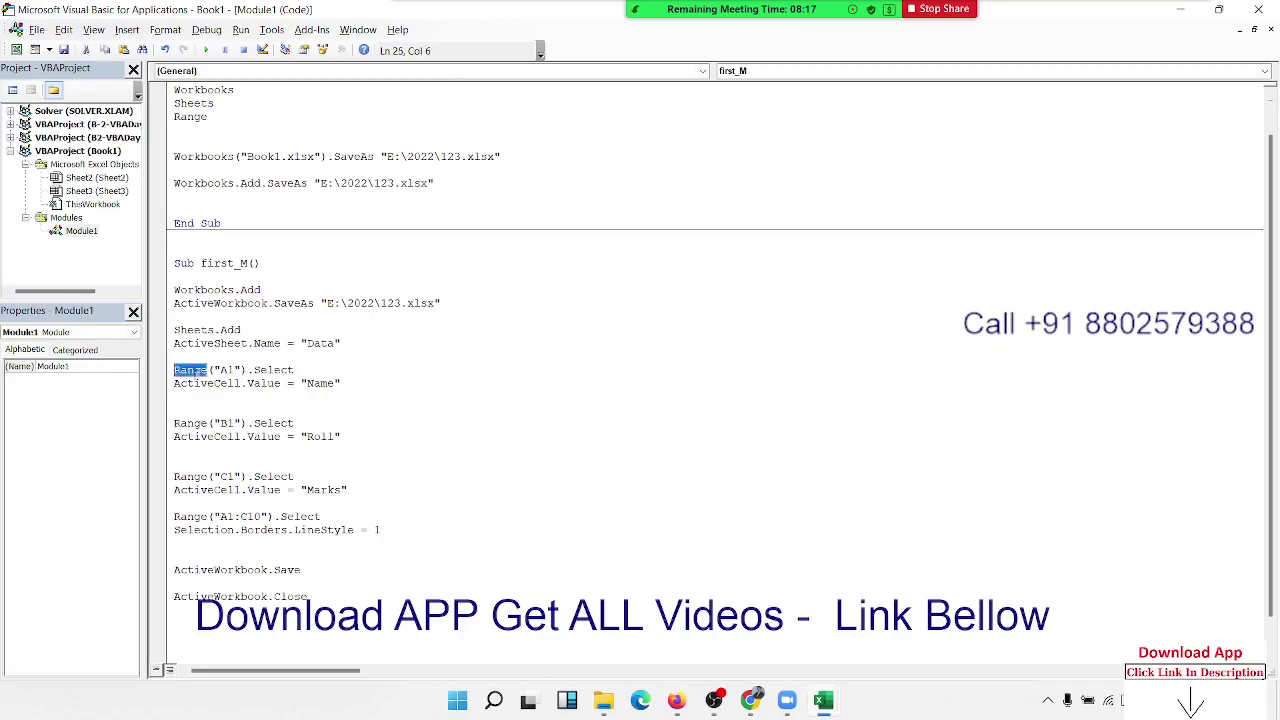
double_click(227, 370)
double_click(278, 532)
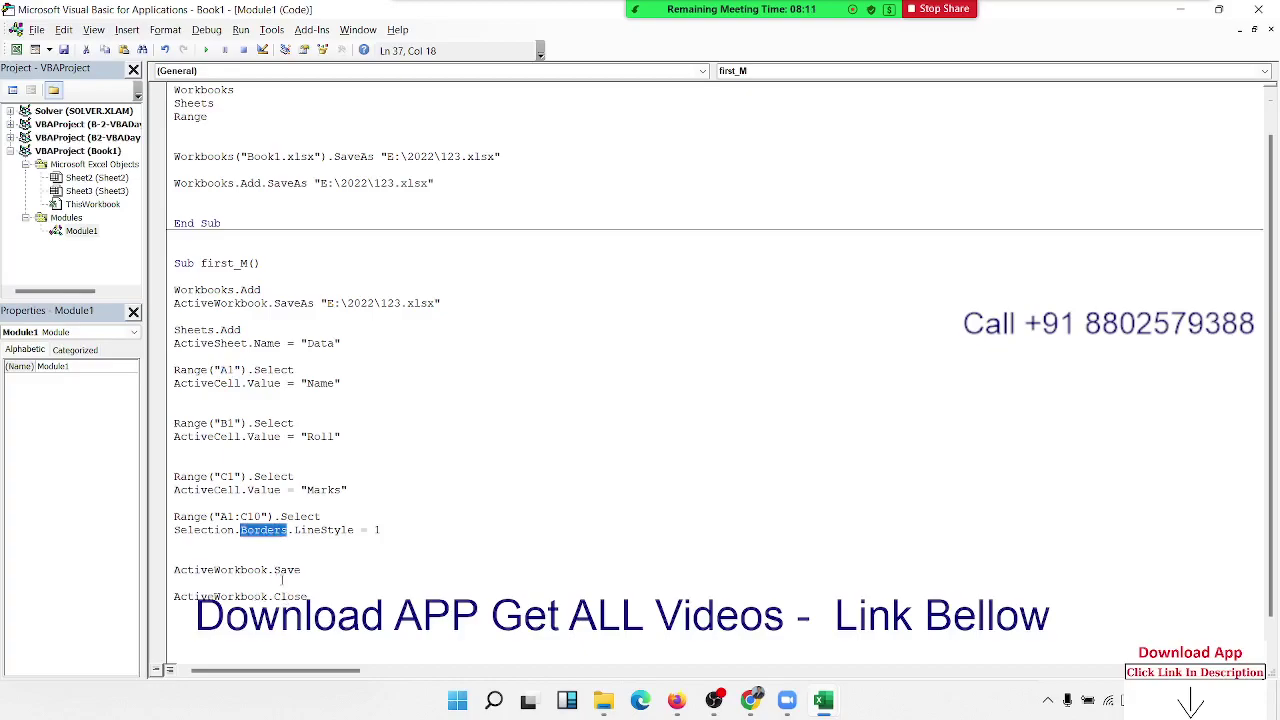
click(282, 579)
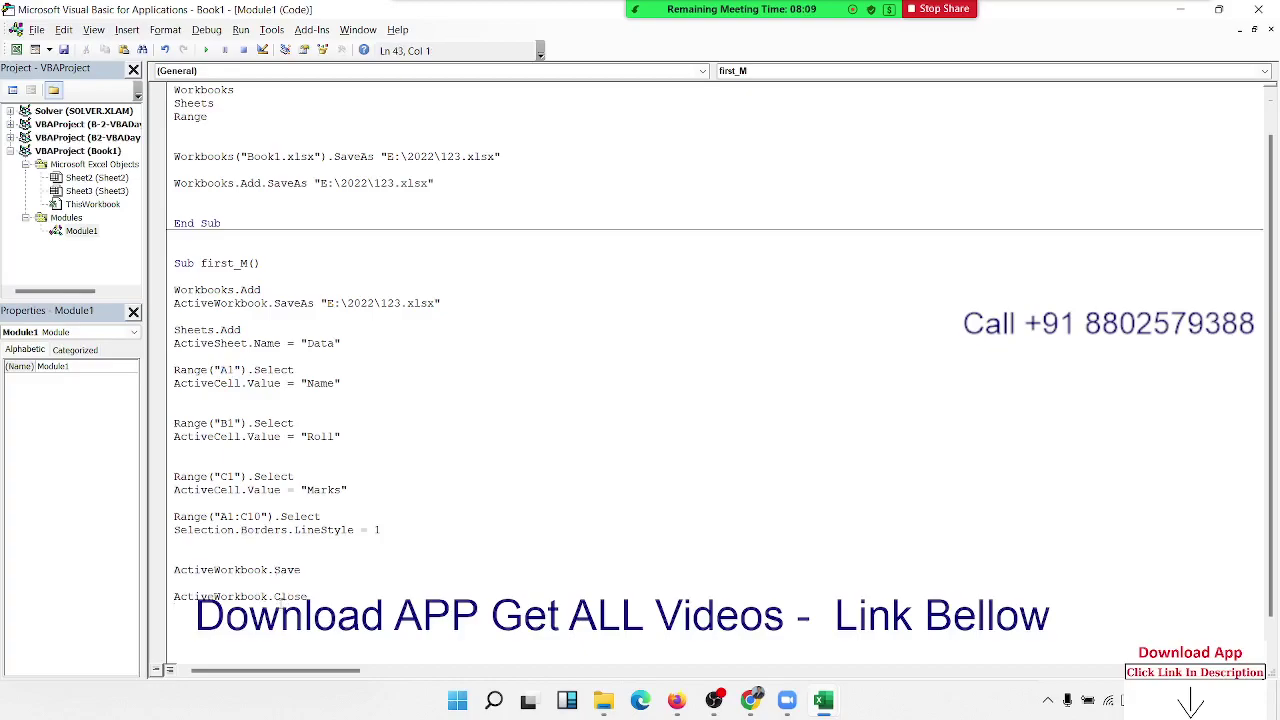
scroll(279, 594, down, 1)
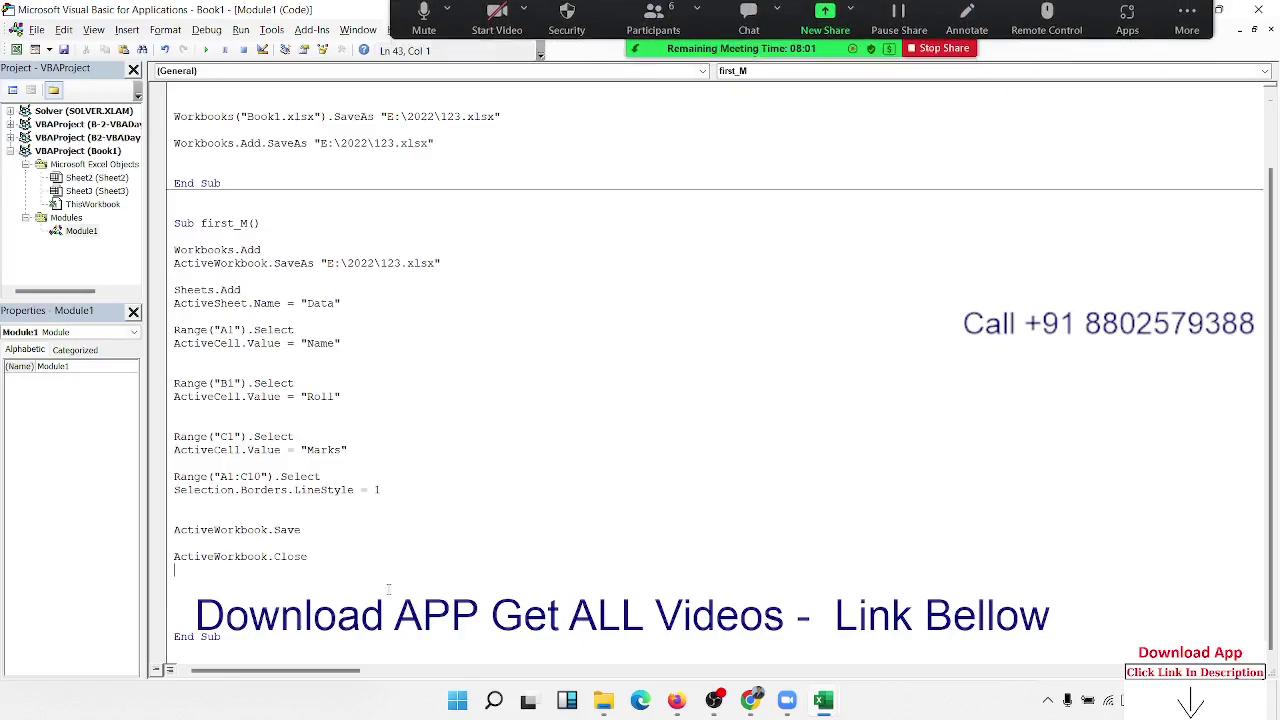
mouse_move(222, 640)
mouse_down()
mouse_move(197, 581)
mouse_move(182, 223)
mouse_up()
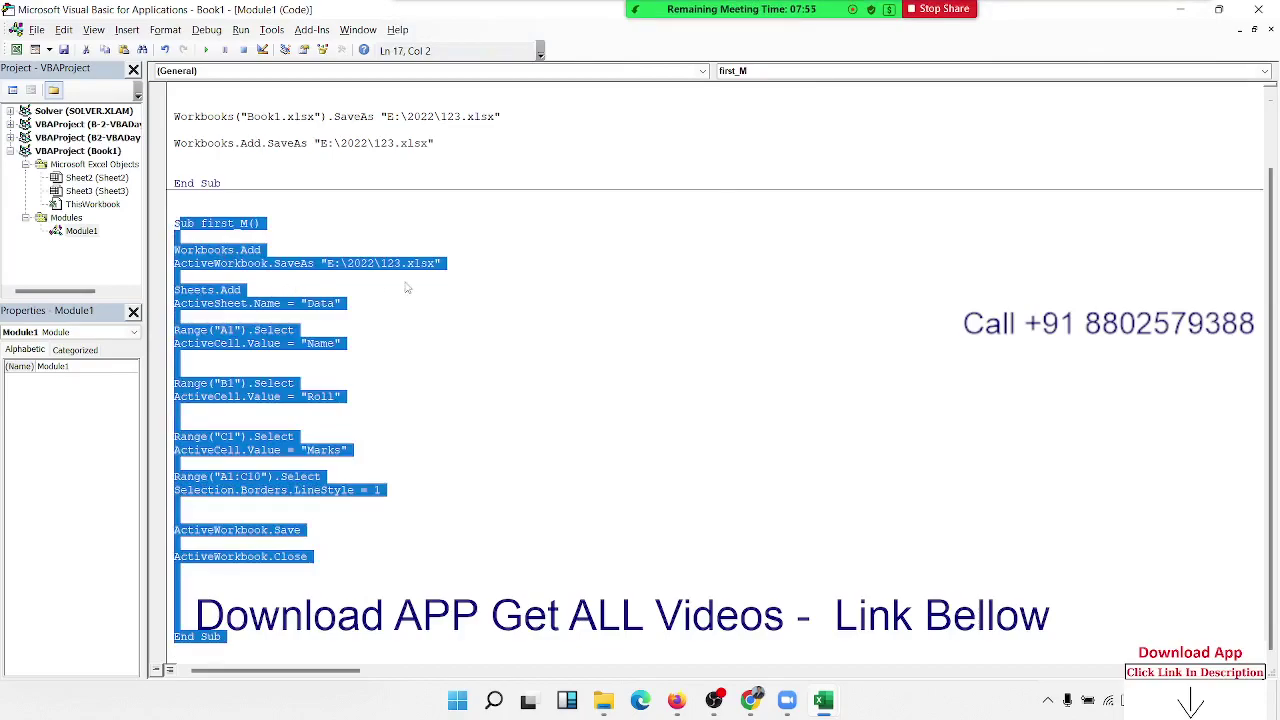
click(588, 257)
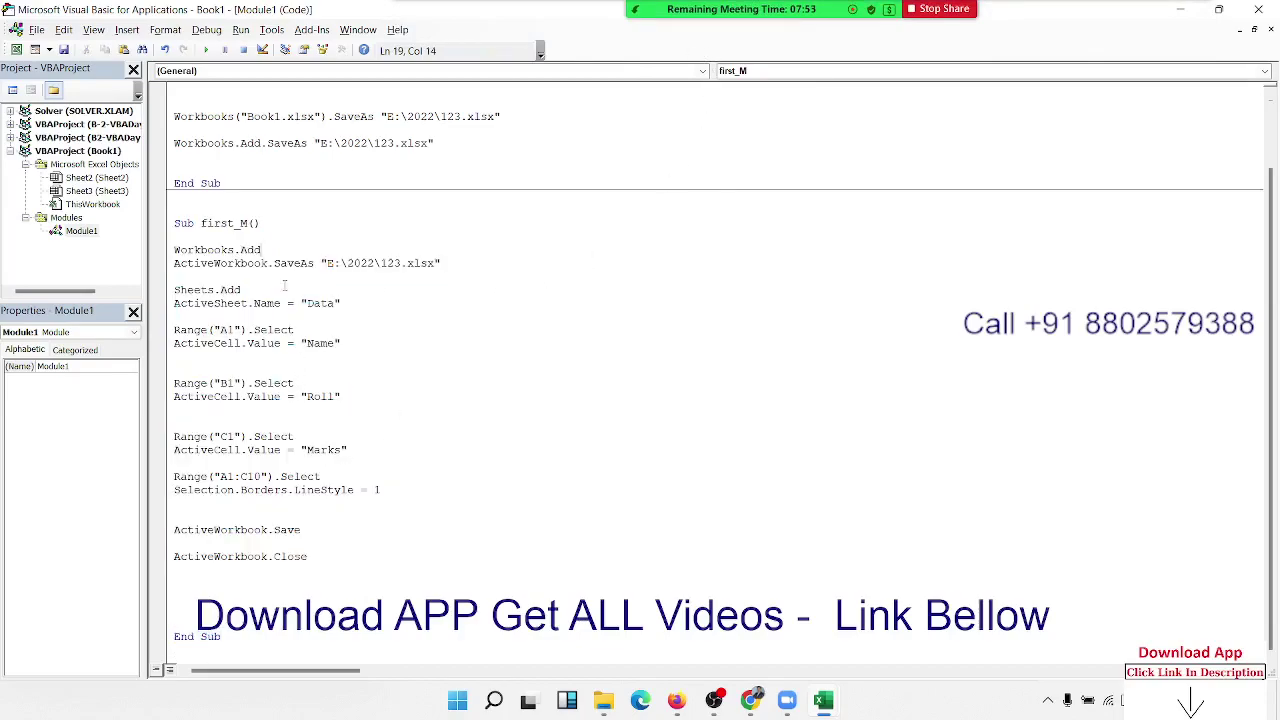
drag(199, 240, 342, 560)
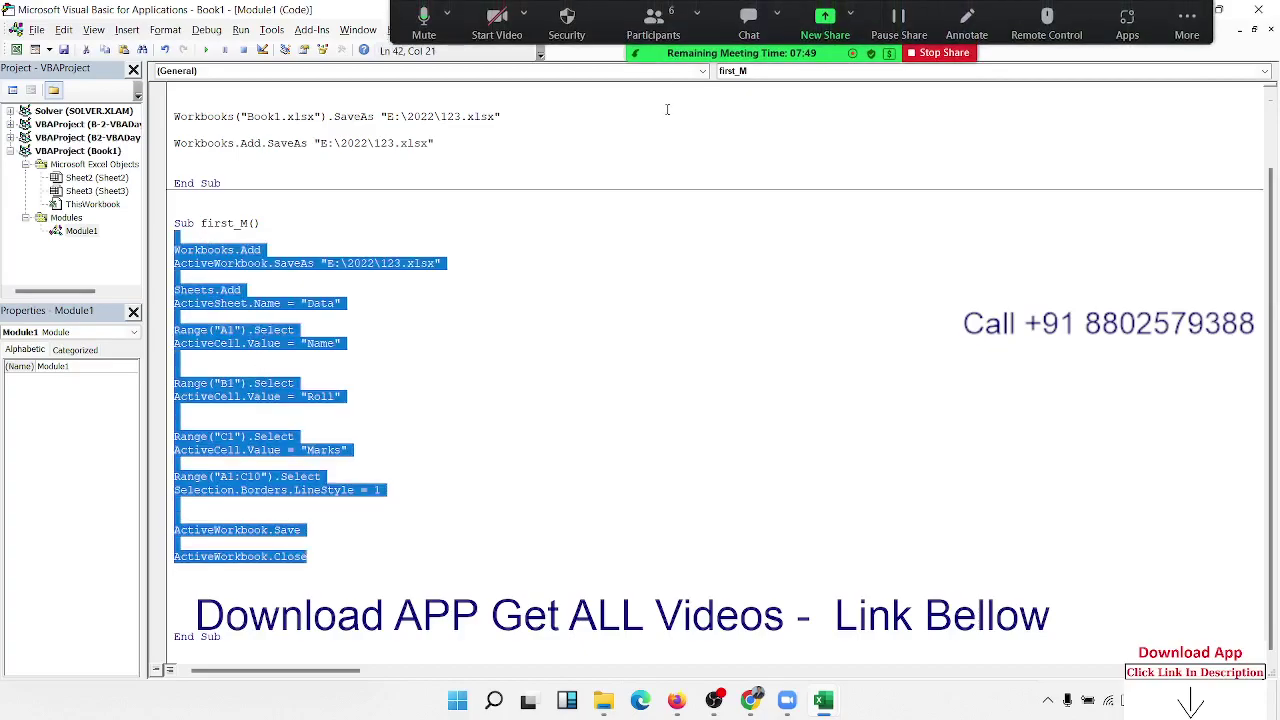
Step: Highlight the code from SaveAs down, then return to the Book1 workbook and select D6
click(668, 42)
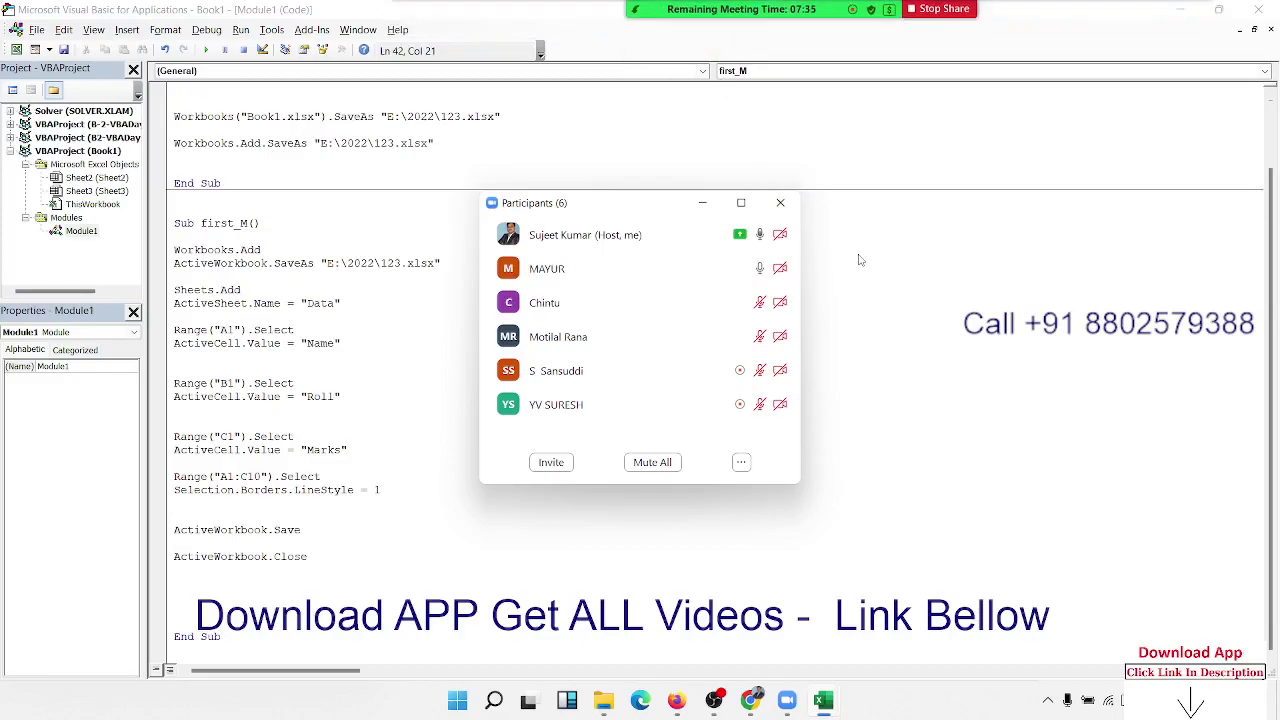
click(295, 600)
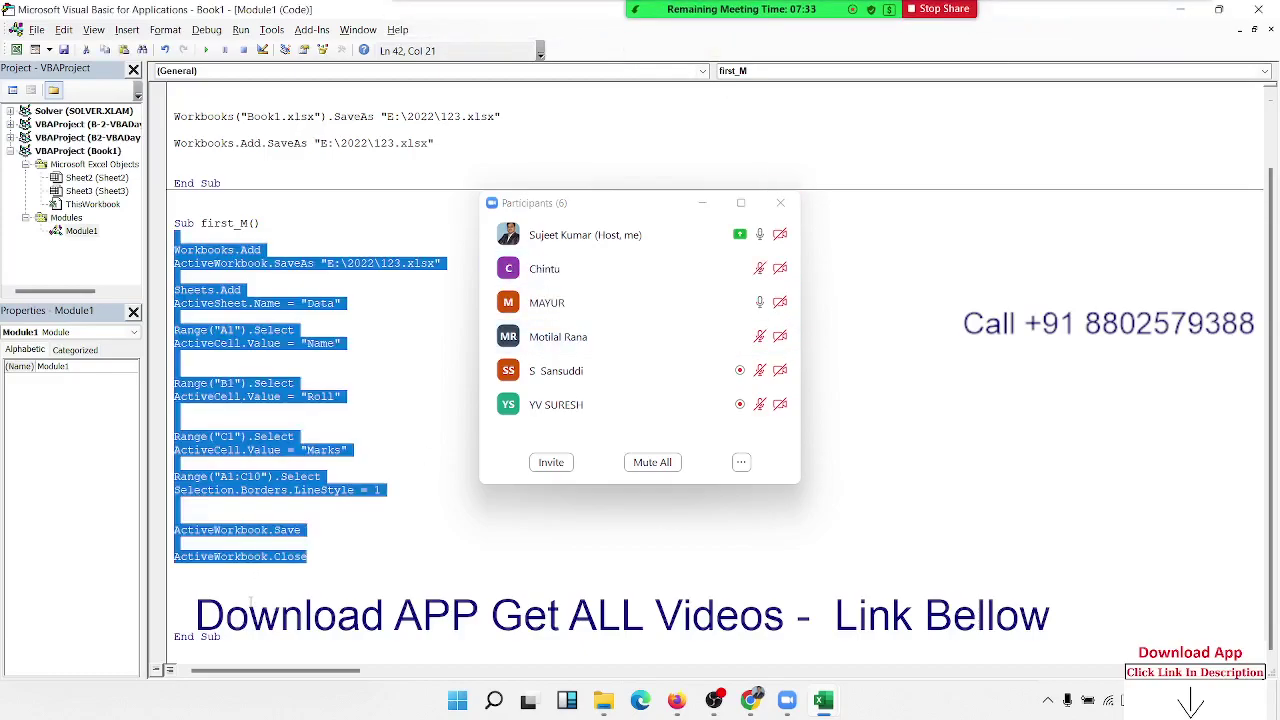
click(295, 600)
drag(178, 597, 188, 261)
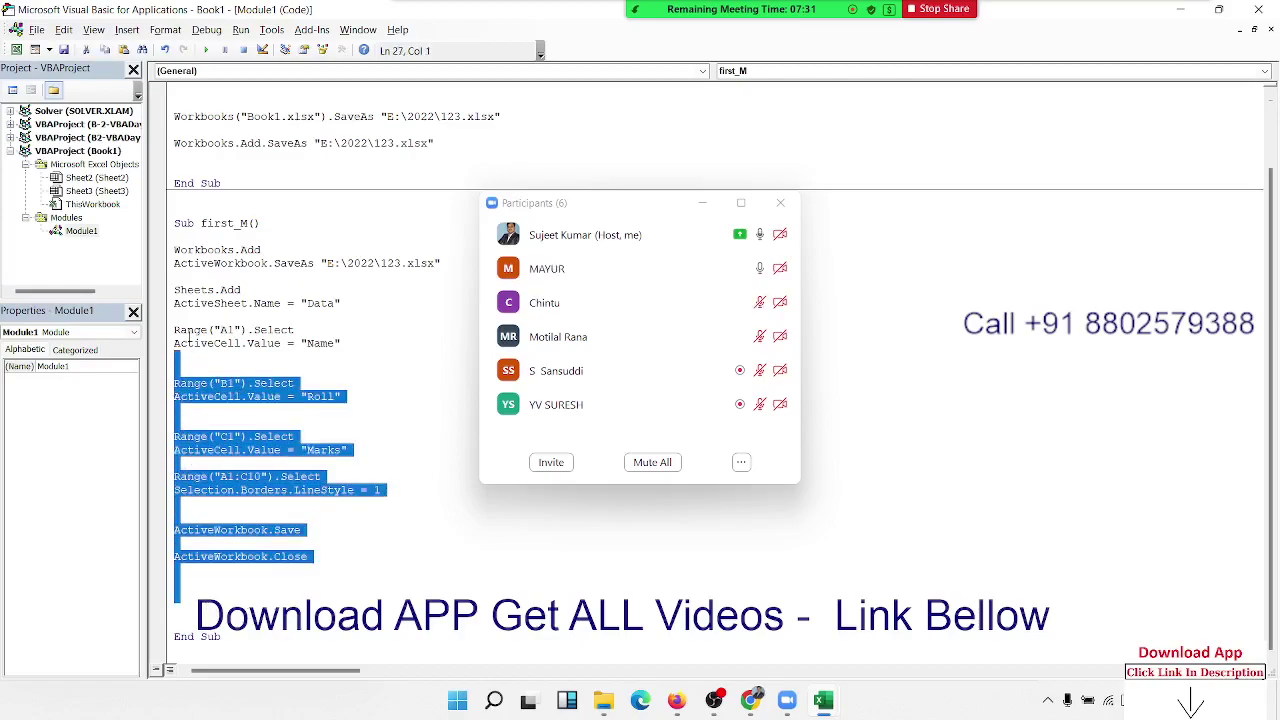
click(260, 420)
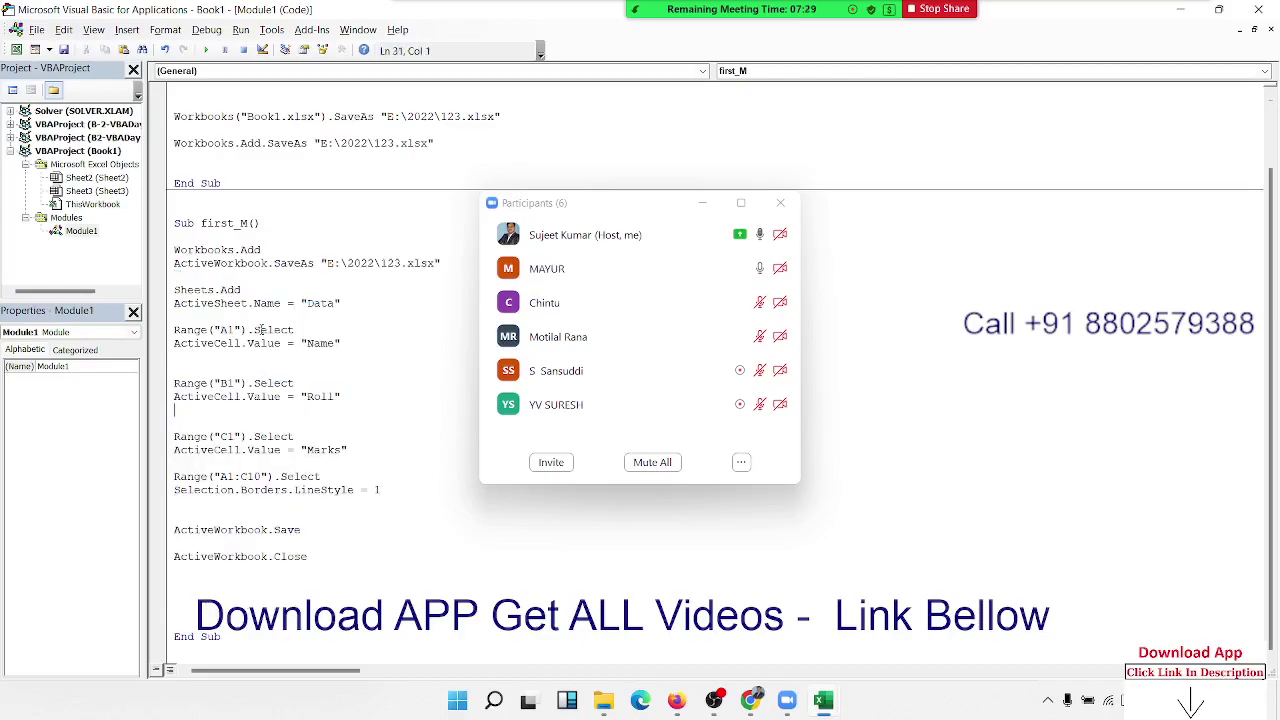
double_click(249, 250)
click(300, 276)
click(786, 653)
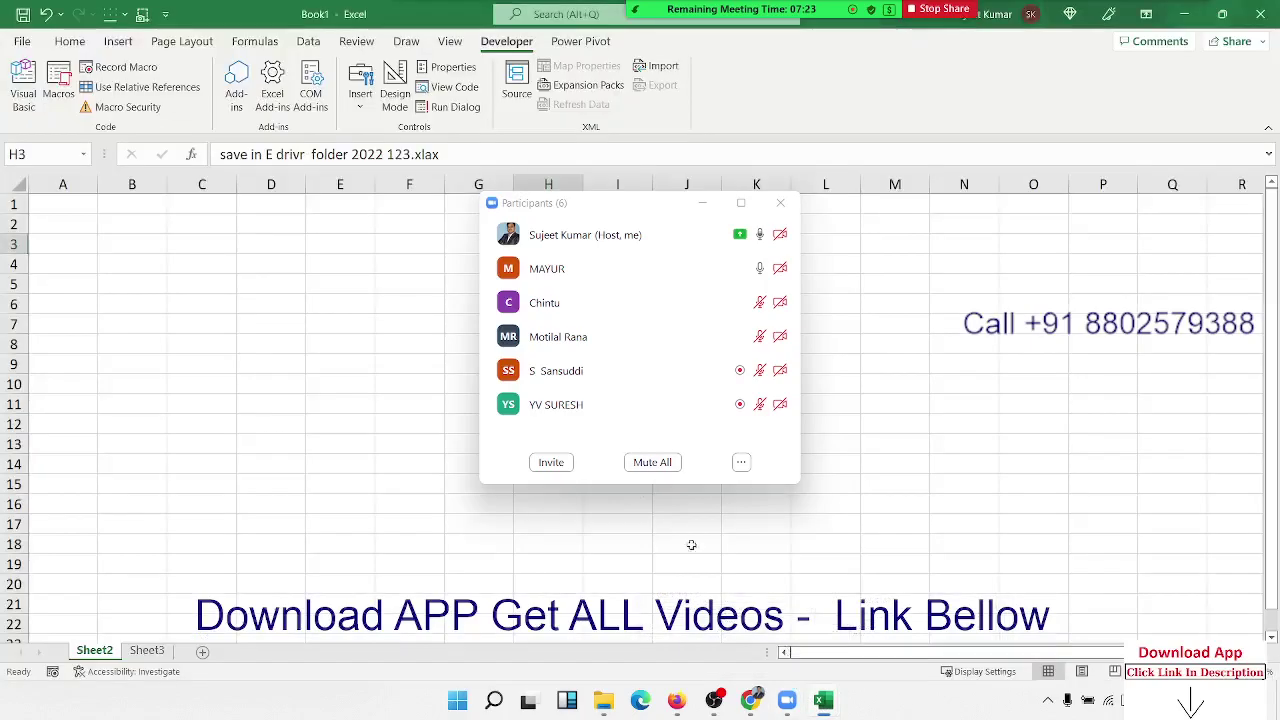
click(252, 299)
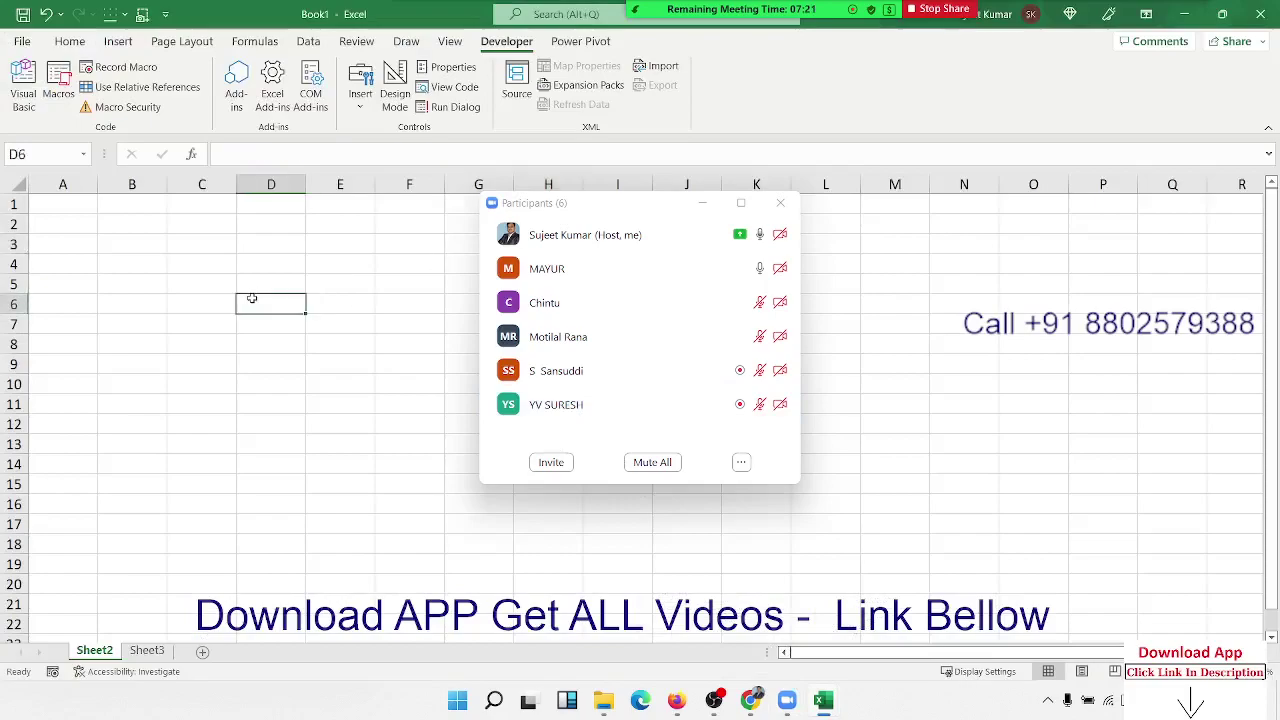